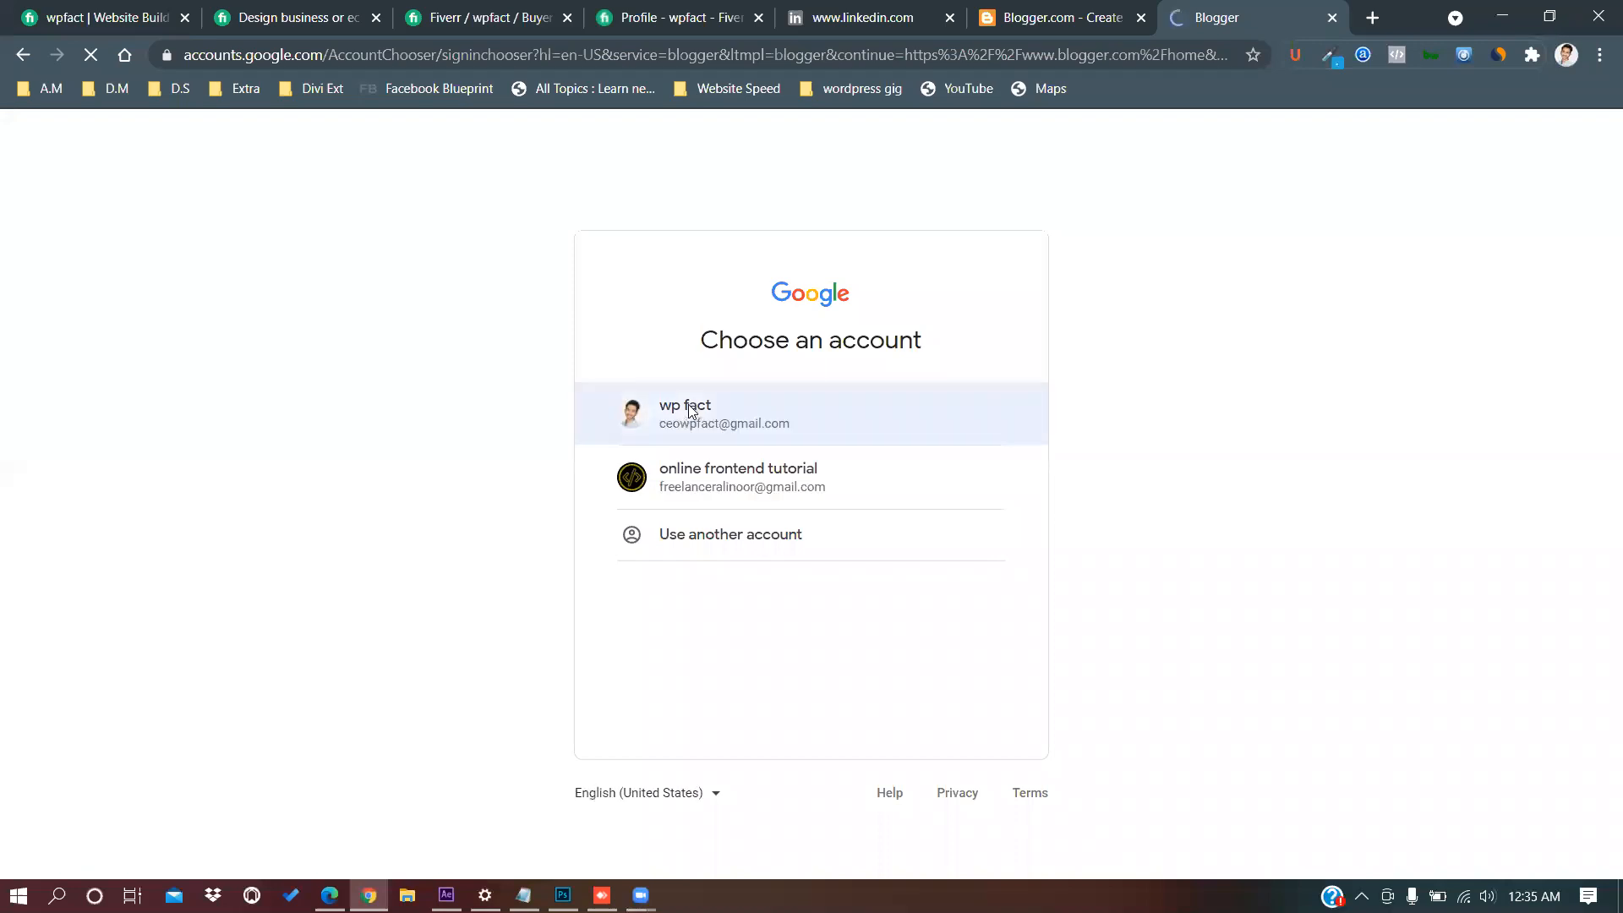
Sign in to Blogger with the first listed Google account by entering its account password.
click(688, 406)
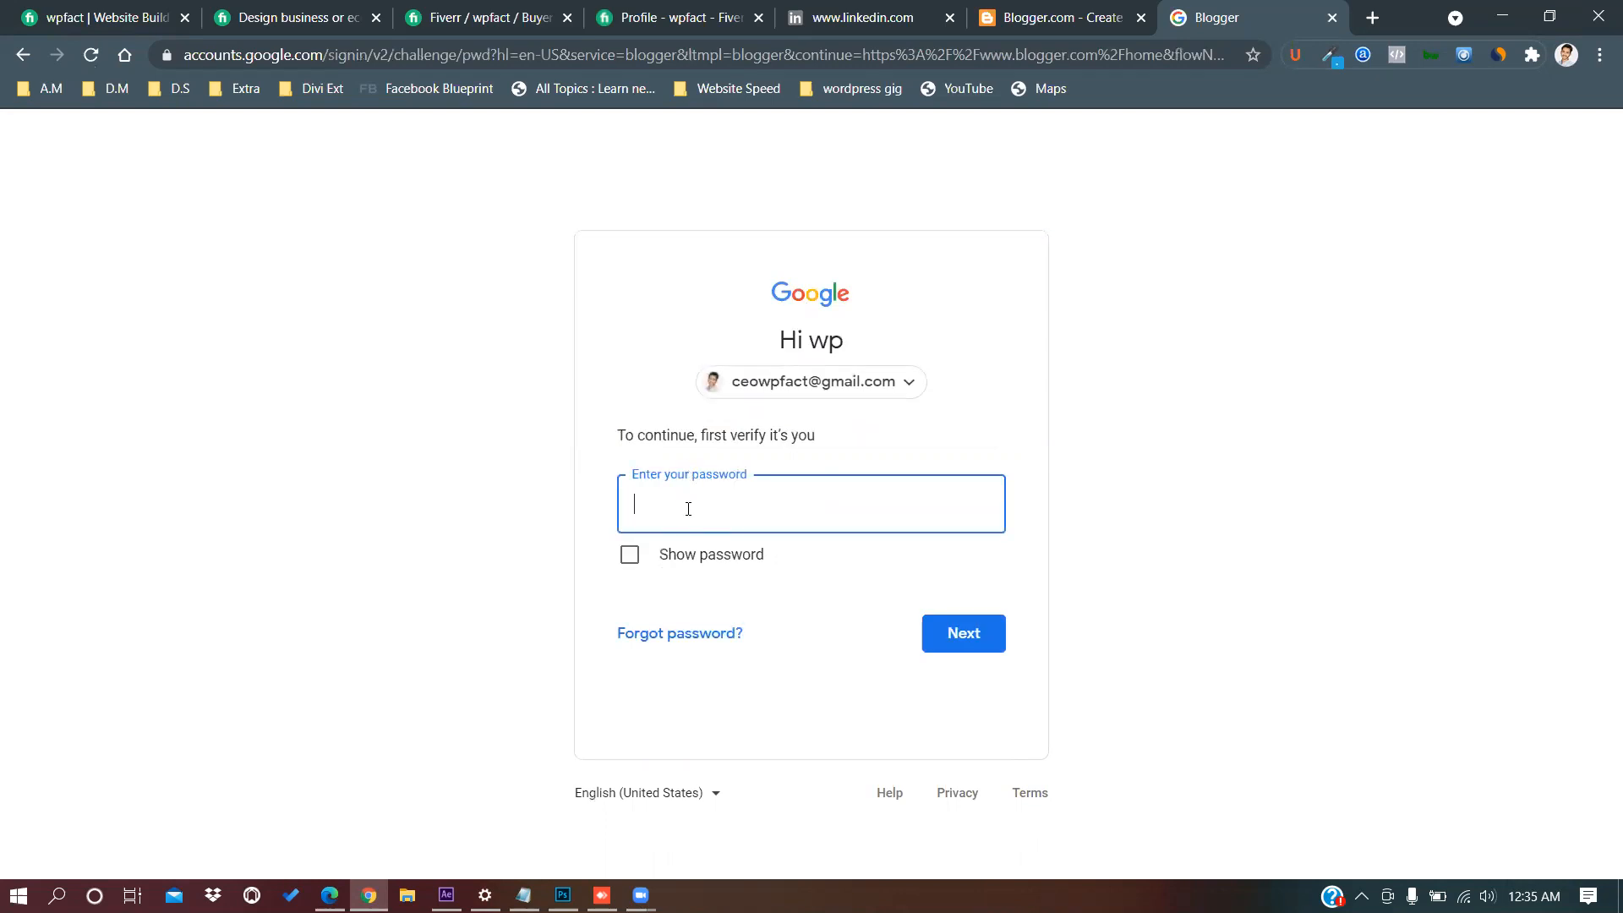
text(••••••••)
click(942, 639)
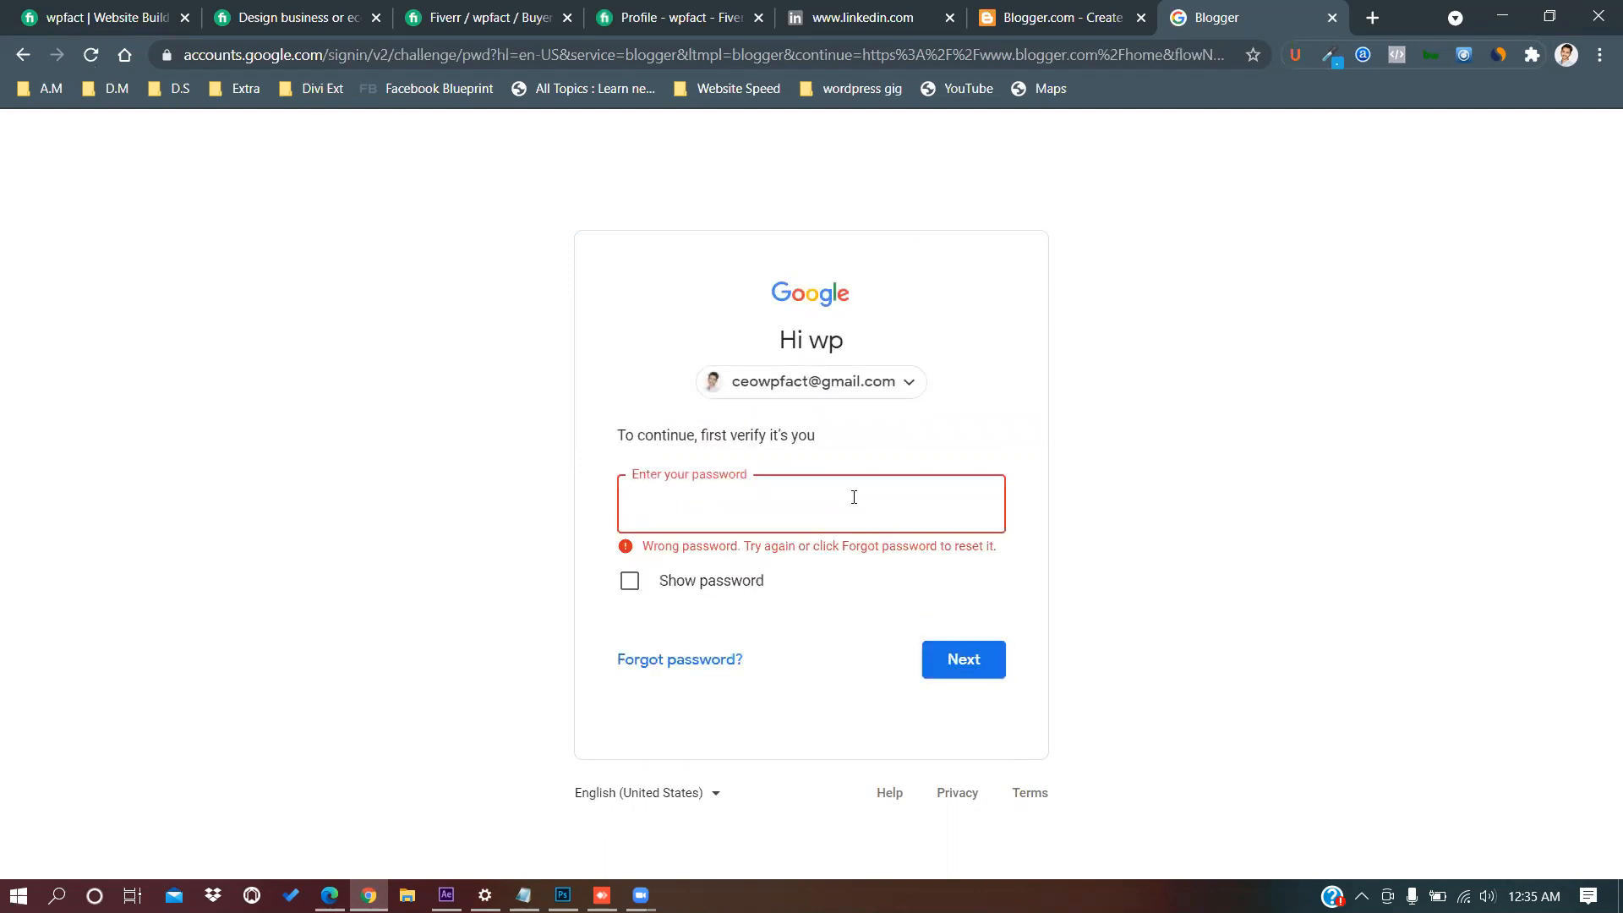
text(•••••••••••••••••••)
click(951, 664)
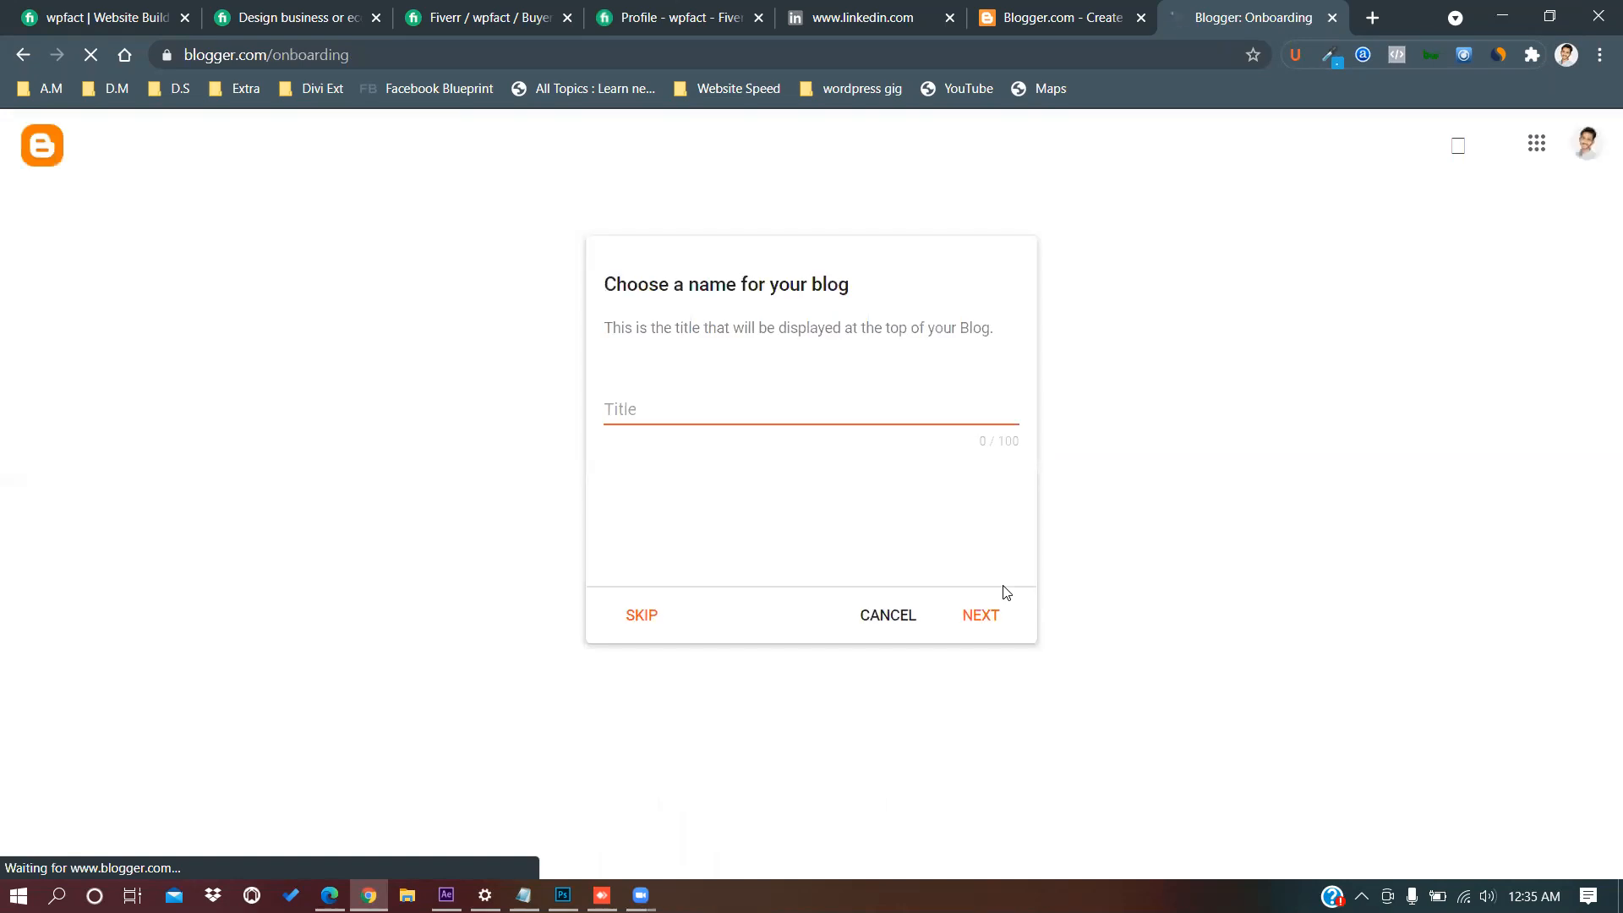
Name the blog "Wordpress & Ecommerce Development" and continue to the URL choice.
key(XF86AudioLowerVolume)
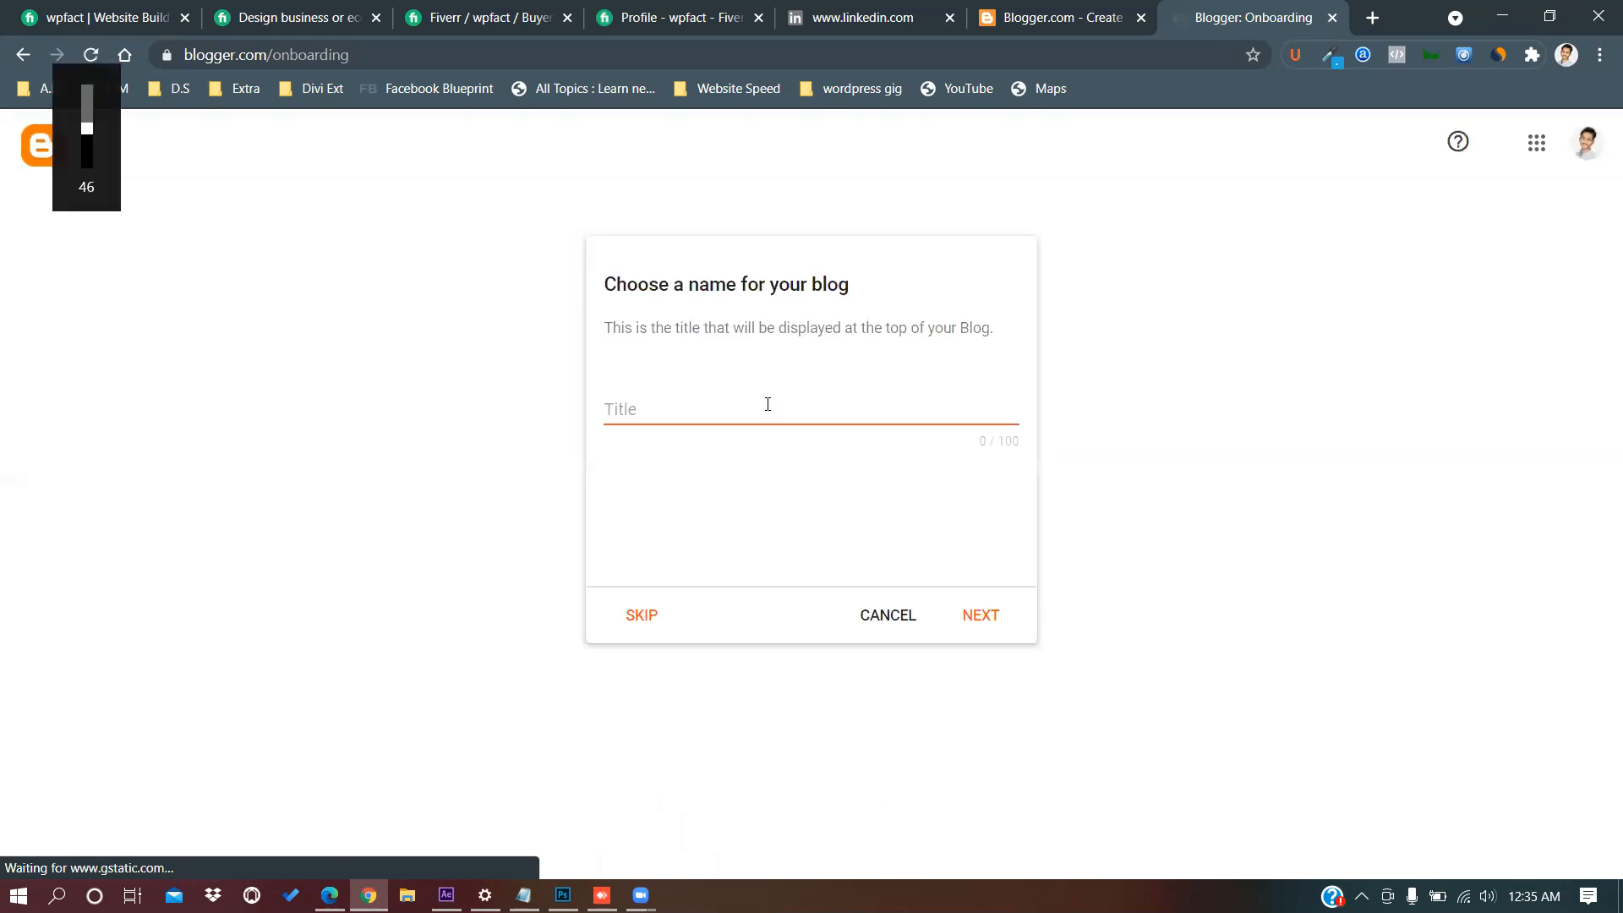
click(767, 404)
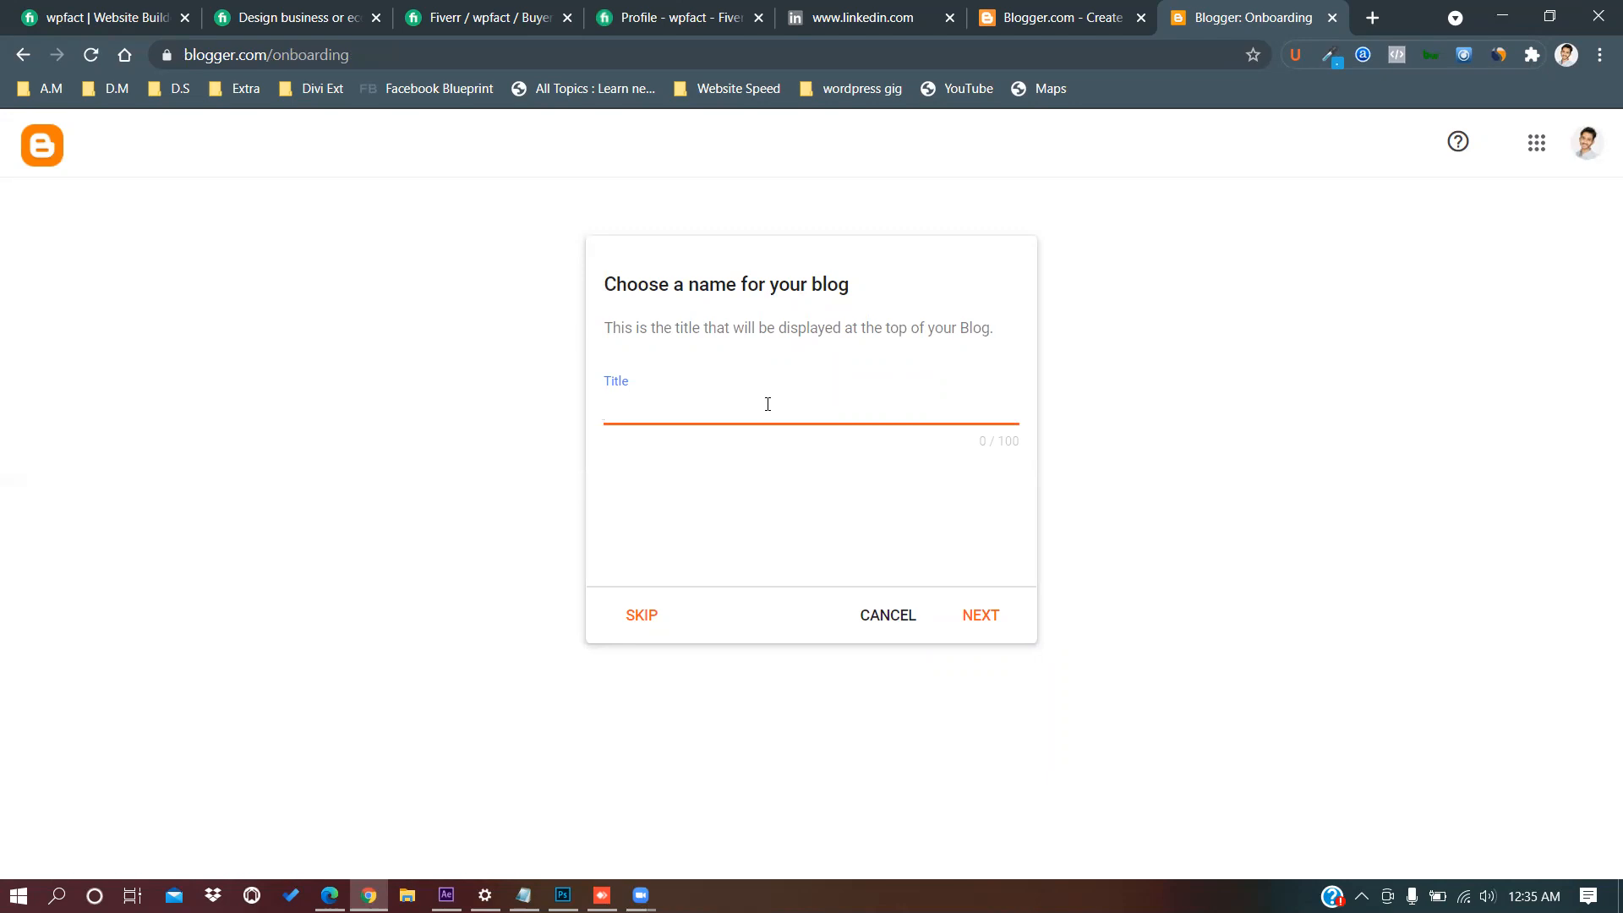
text(Wordpress $ Eccomerce)
click(695, 412)
key(BackSpace)
text(&)
key(End)
text(De)
right_click(764, 412)
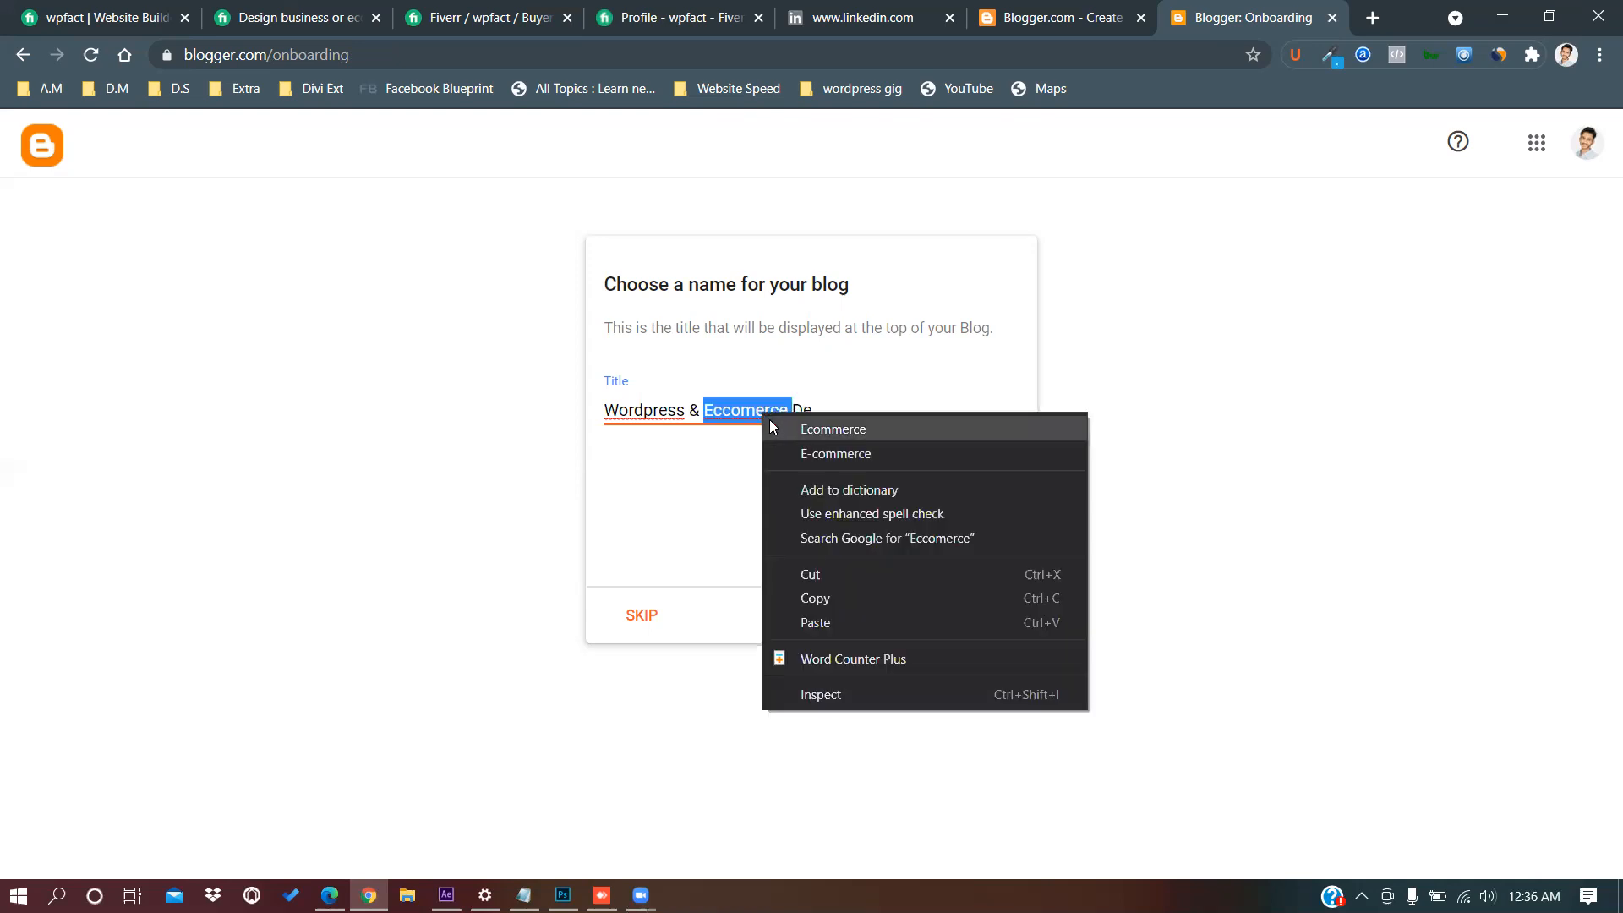
click(771, 422)
click(831, 412)
text(velp)
text(l)
text(ment)
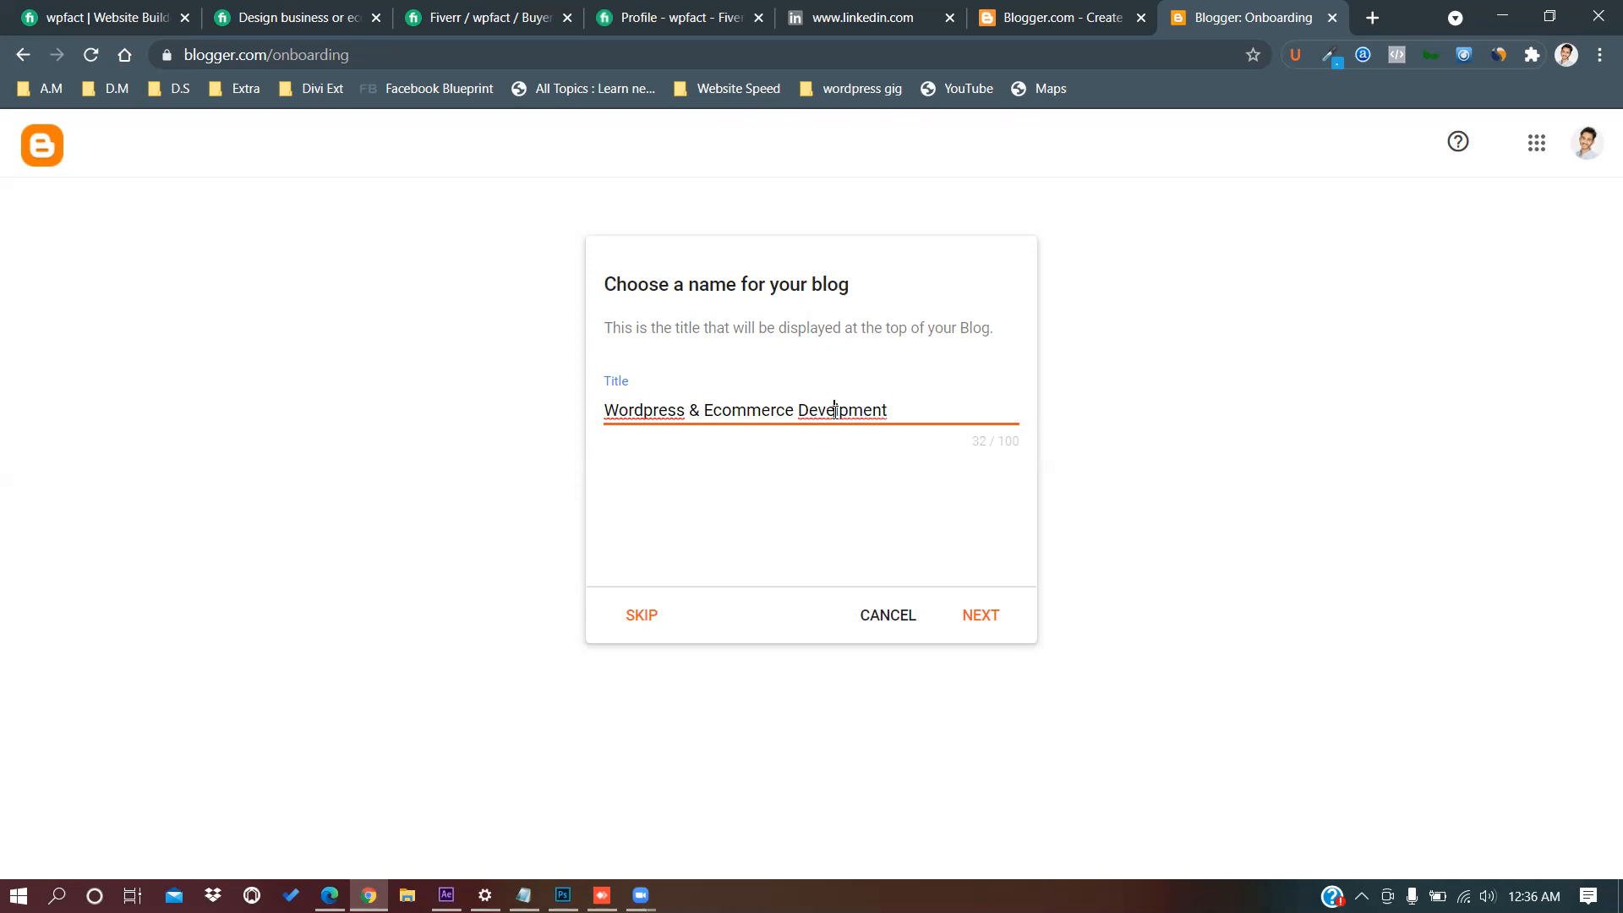
right_click(836, 412)
click(879, 428)
click(978, 626)
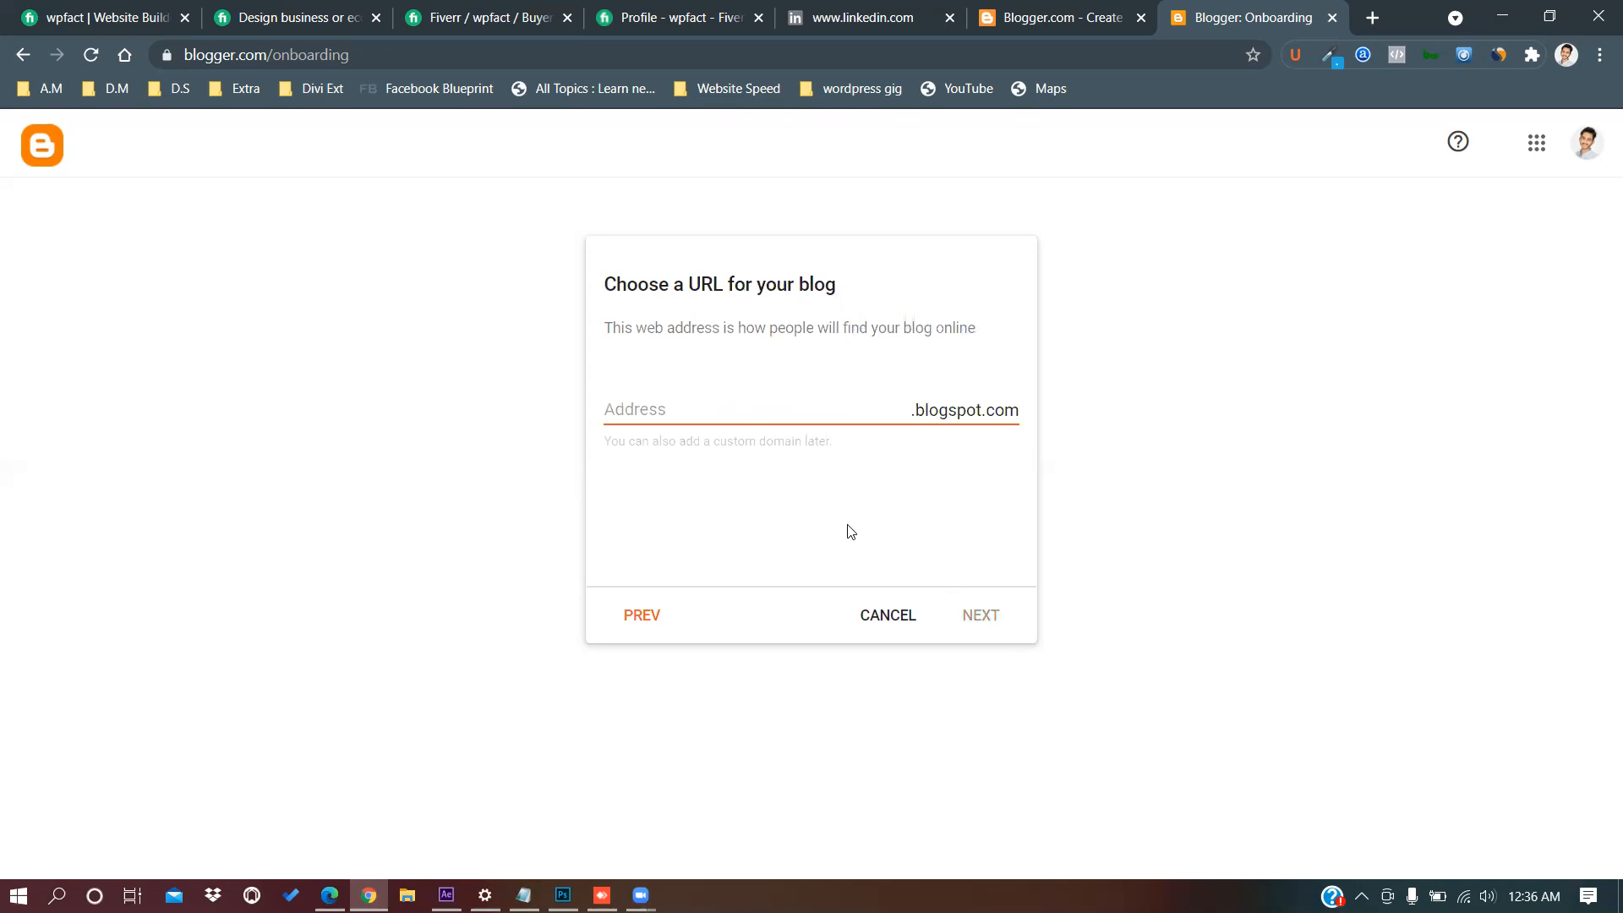
Set the blog's address to wpfact.blogspot.com and continue to the display name.
click(693, 409)
text(wpfact)
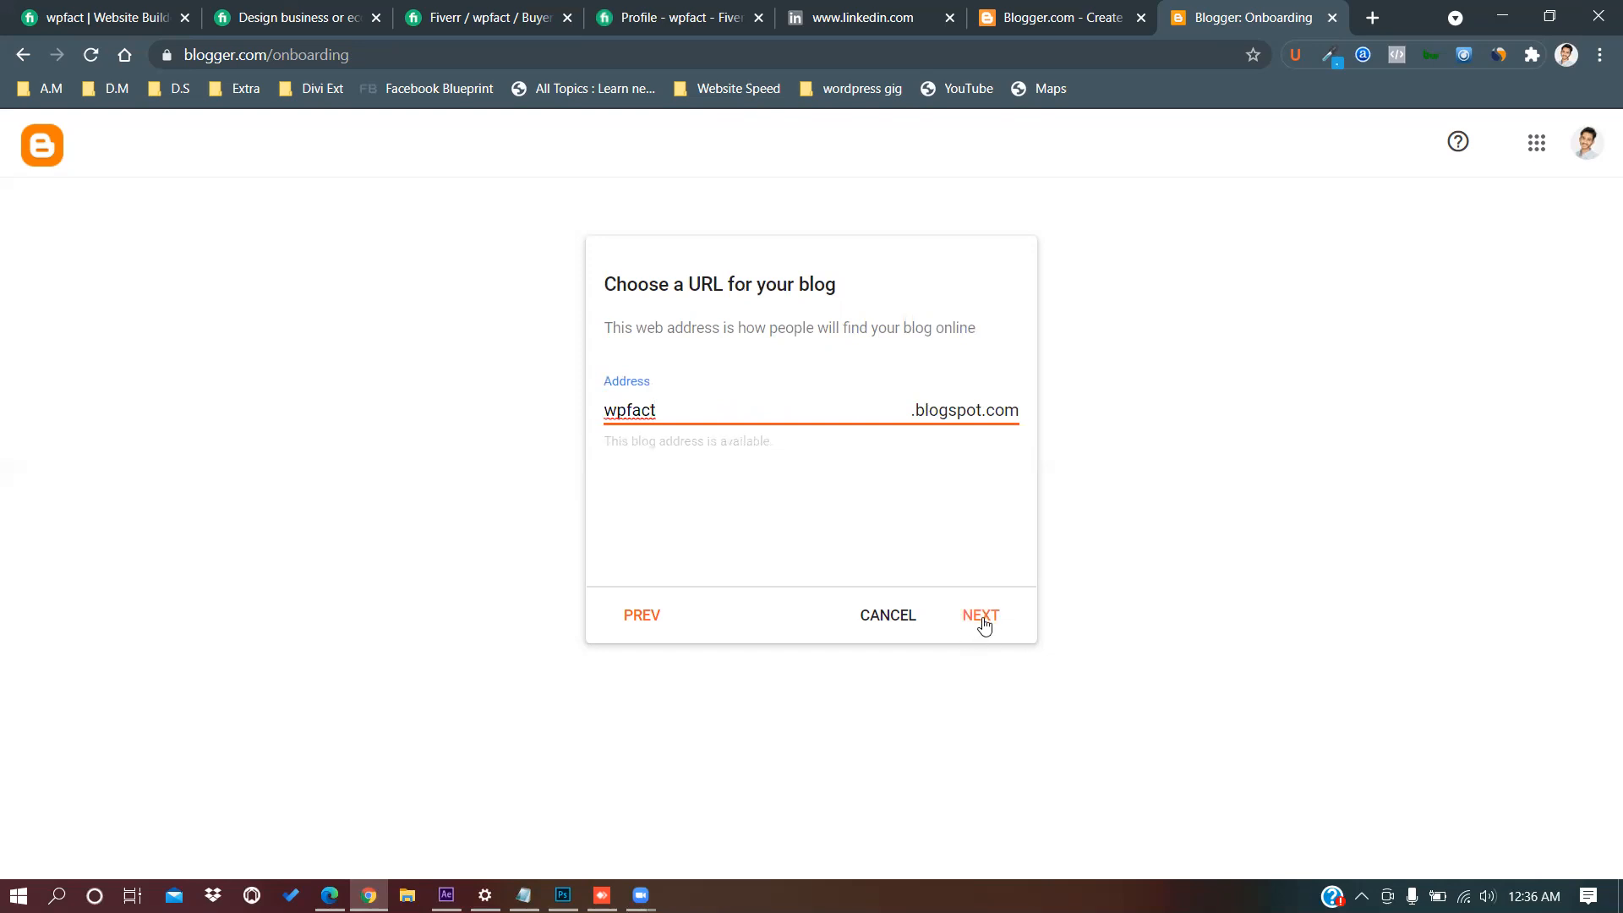
click(982, 617)
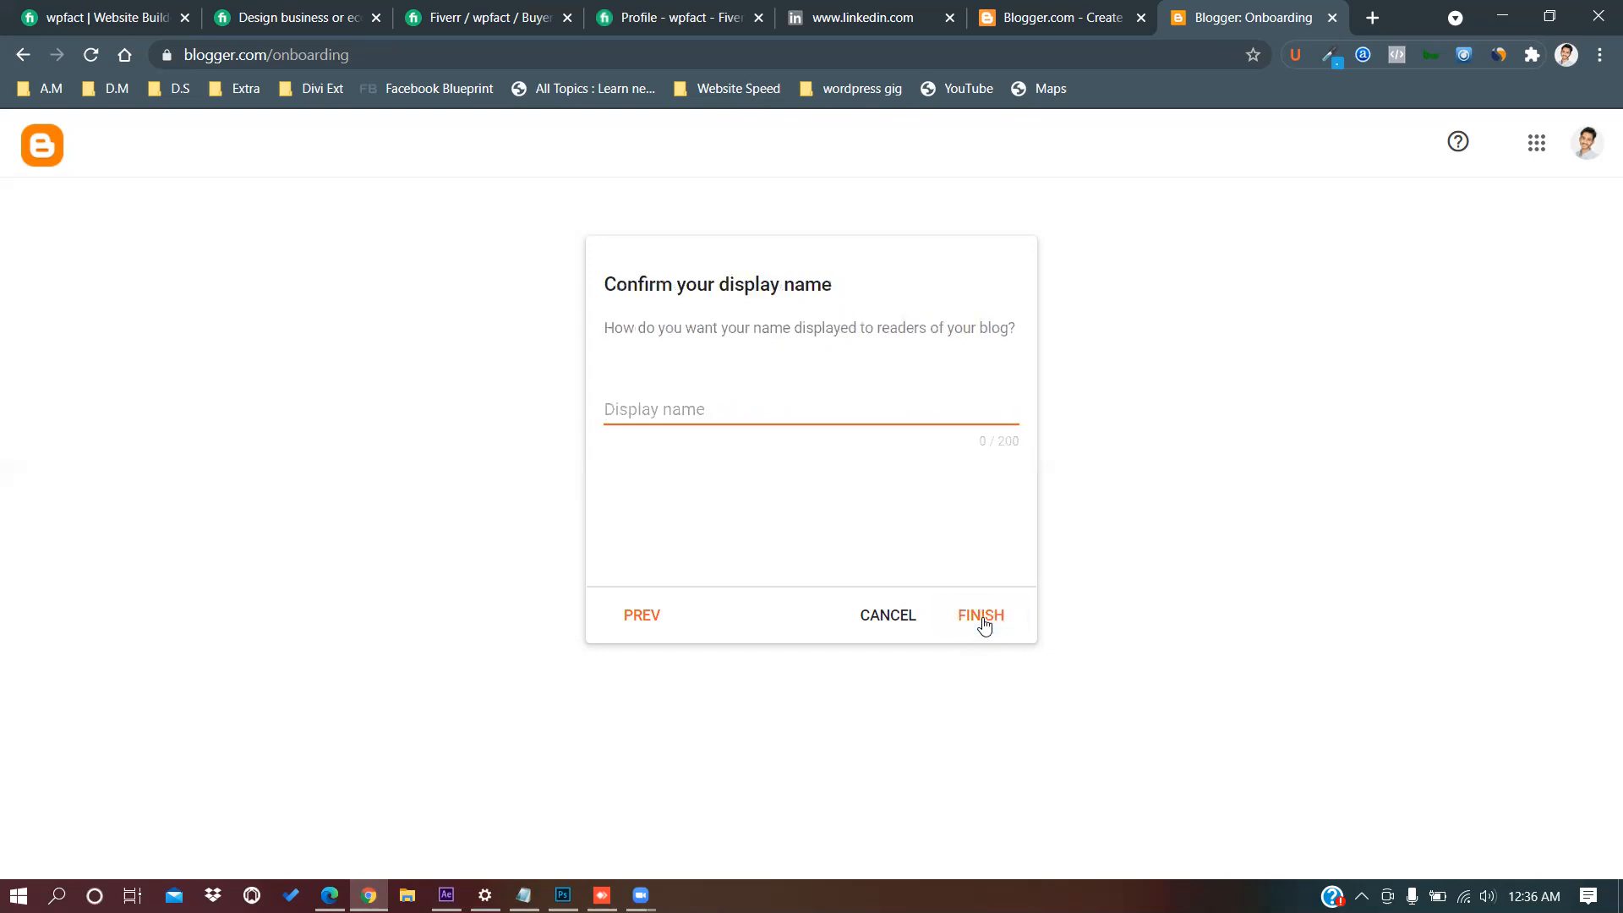
click(707, 410)
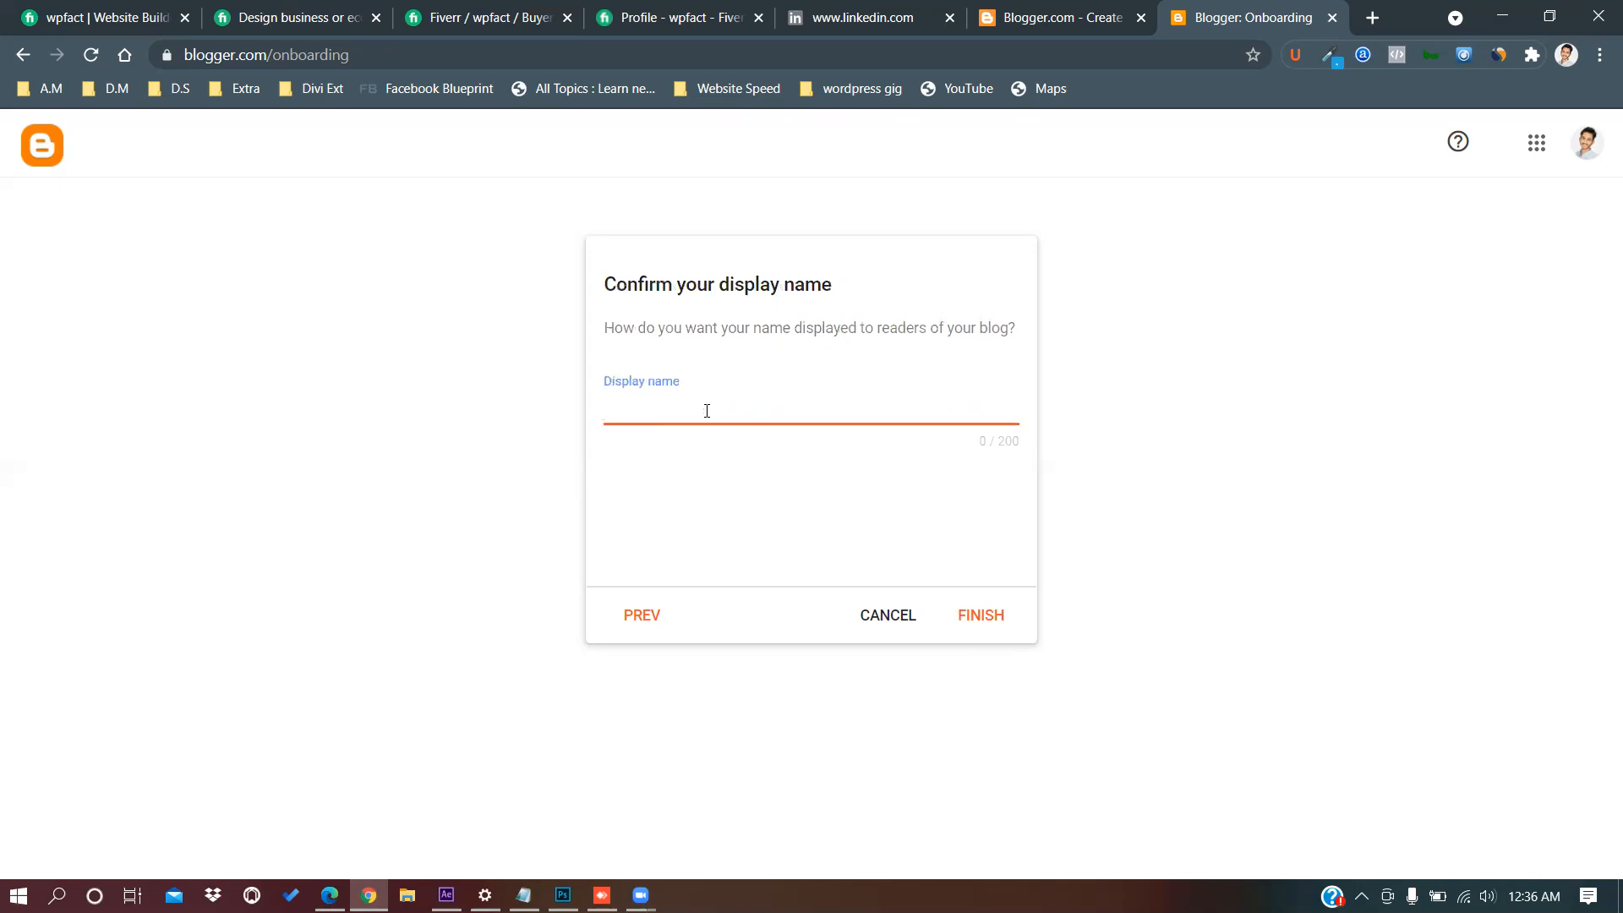
text(wpfact)
key(BackSpace)
key(BackSpace)
key(BackSpace)
key(BackSpace)
key(BackSpace)
key(BackSpace)
text(we)
key(BackSpace)
text(ordpress)
key(ctrl+a)
key(BackSpace)
Finish the blog setup with the display name wpfact and start a new post.
text(wpfact)
click(976, 617)
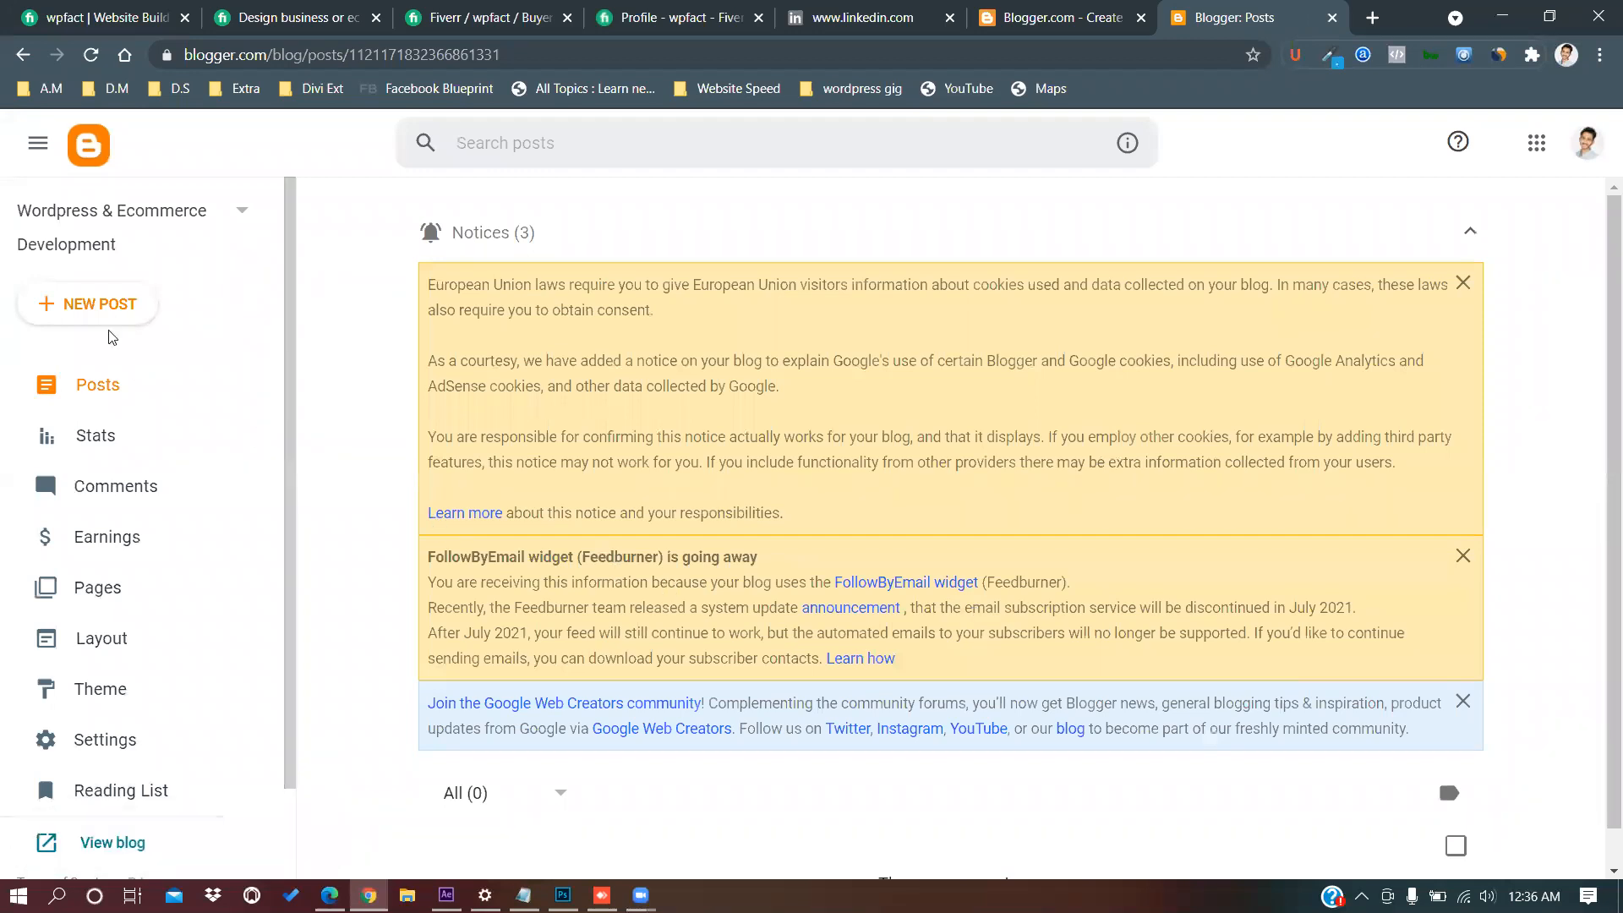
click(110, 308)
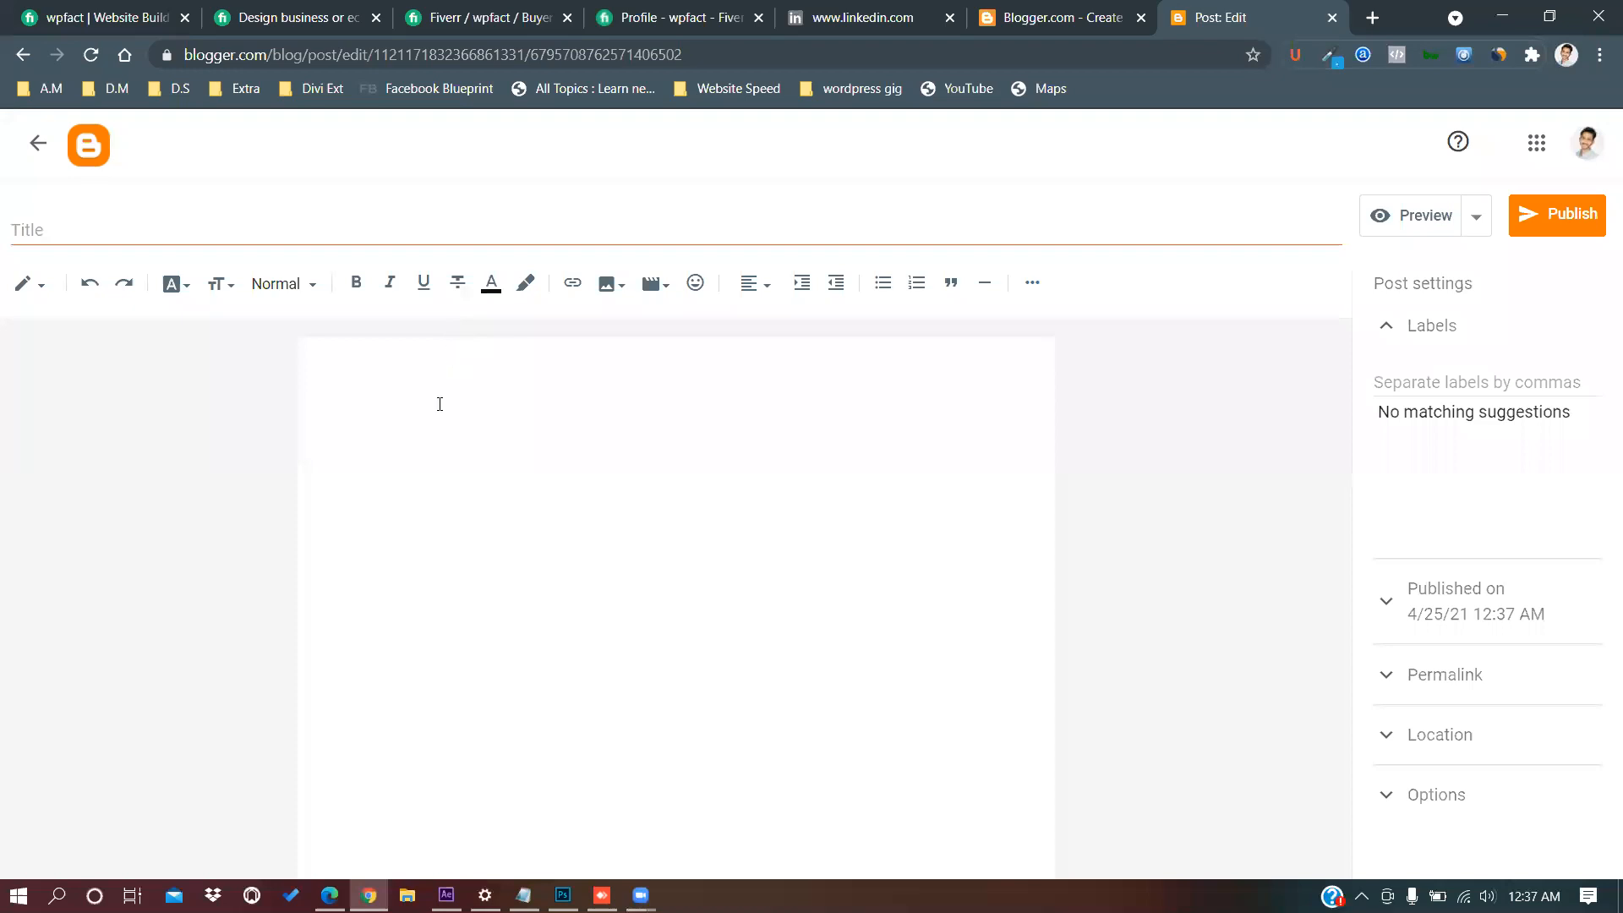
Switch to the wpfact Fiverr profile and open its business or eccomerce WordPress gig in a separate tab.
click(163, 7)
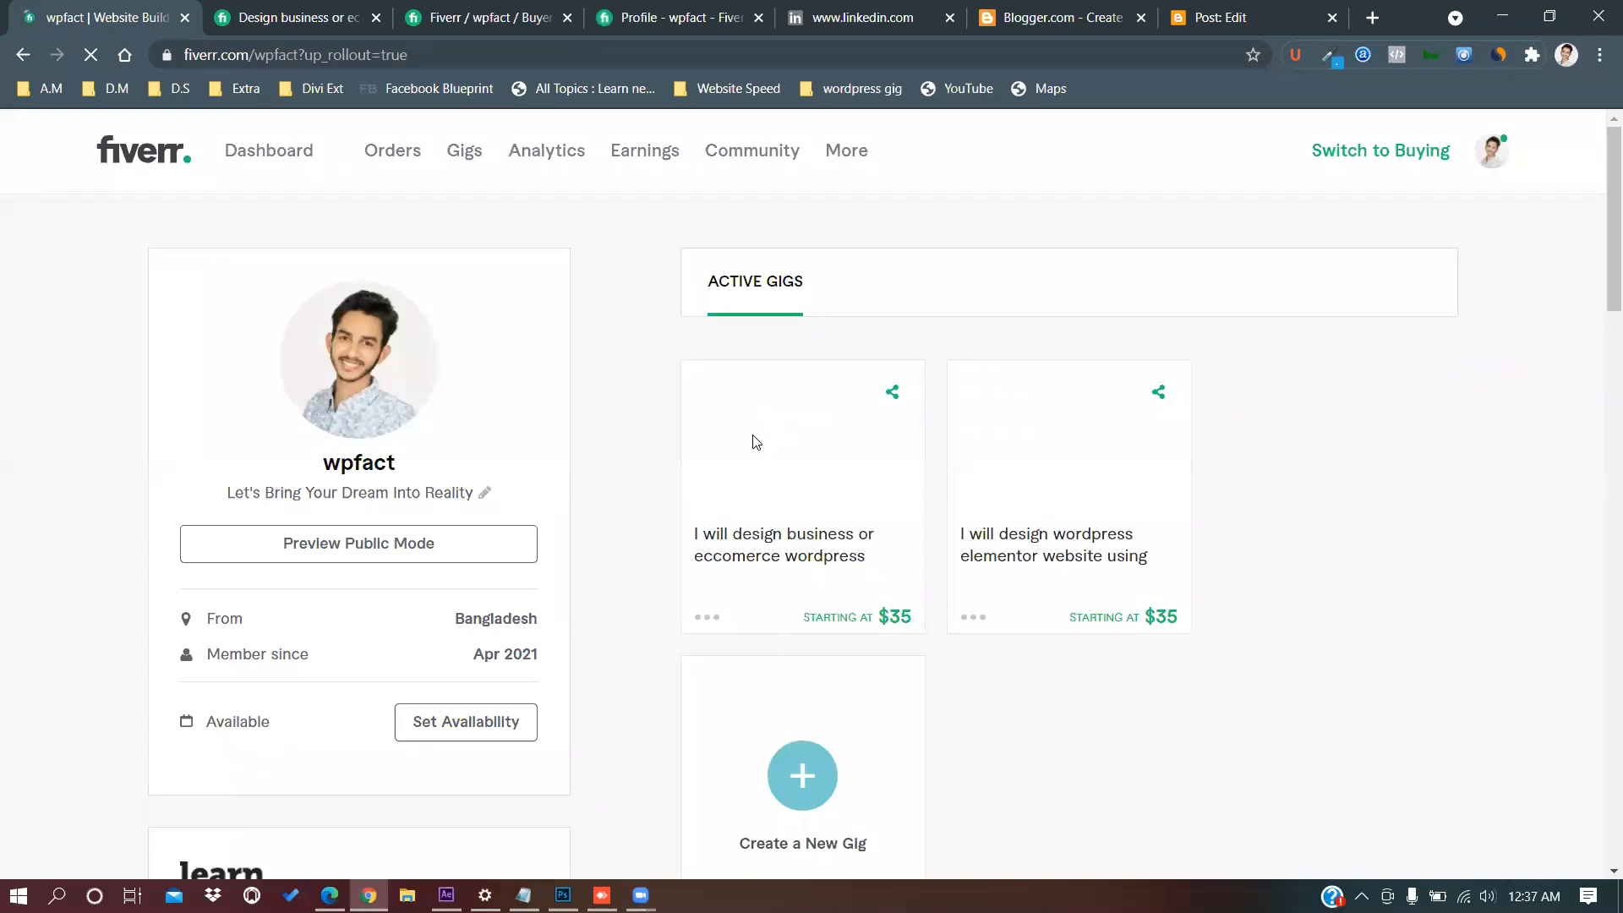
middle_click(749, 546)
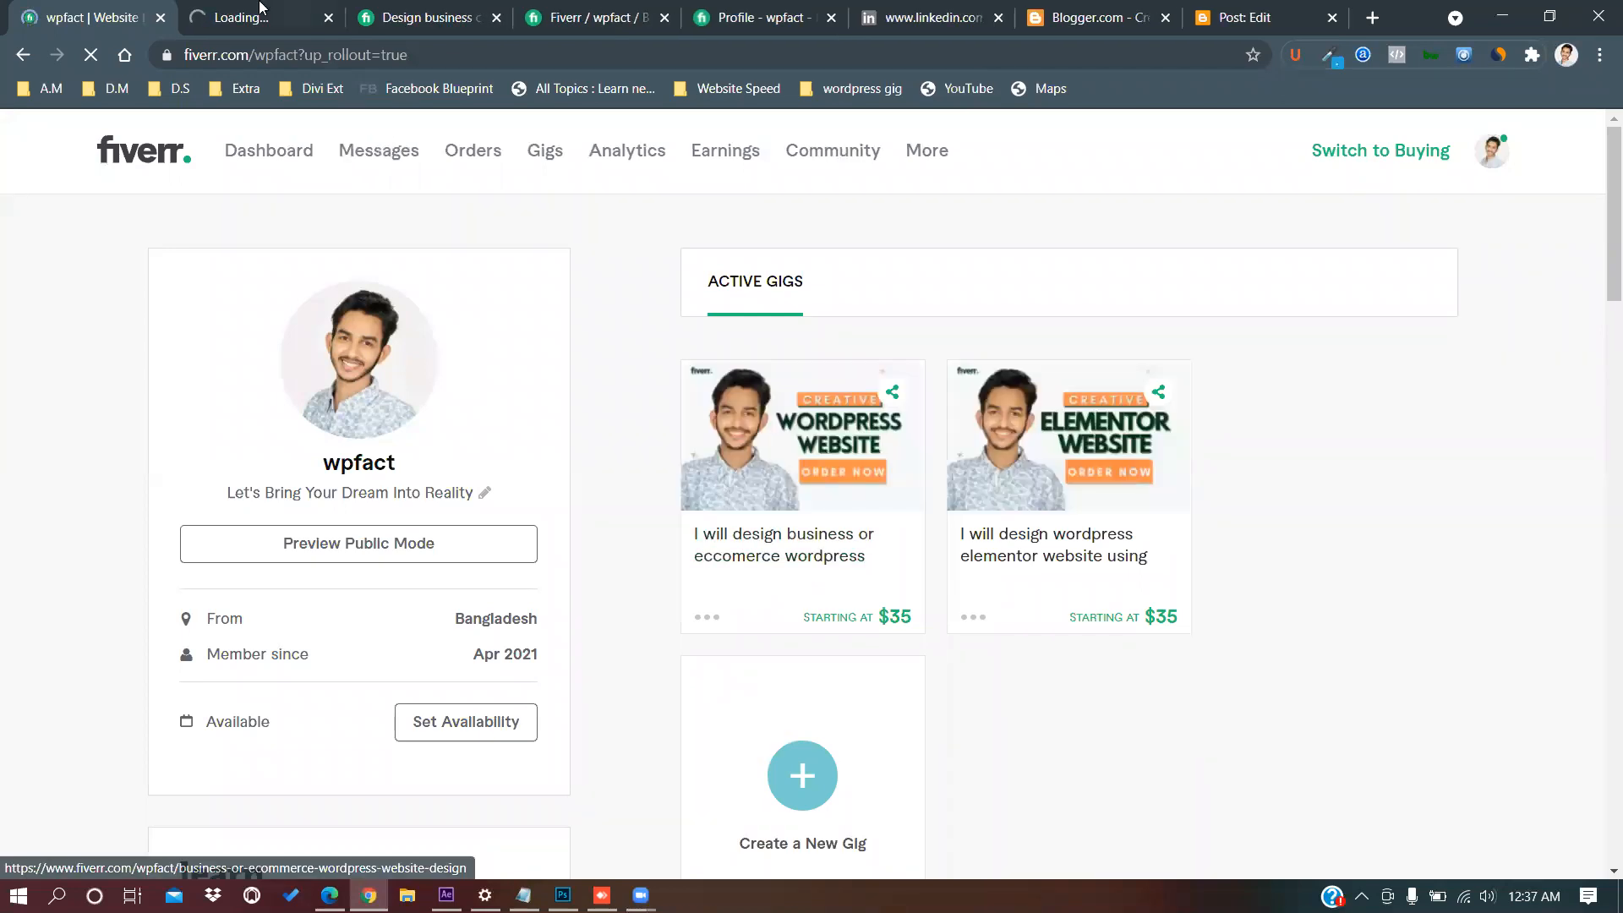
click(261, 9)
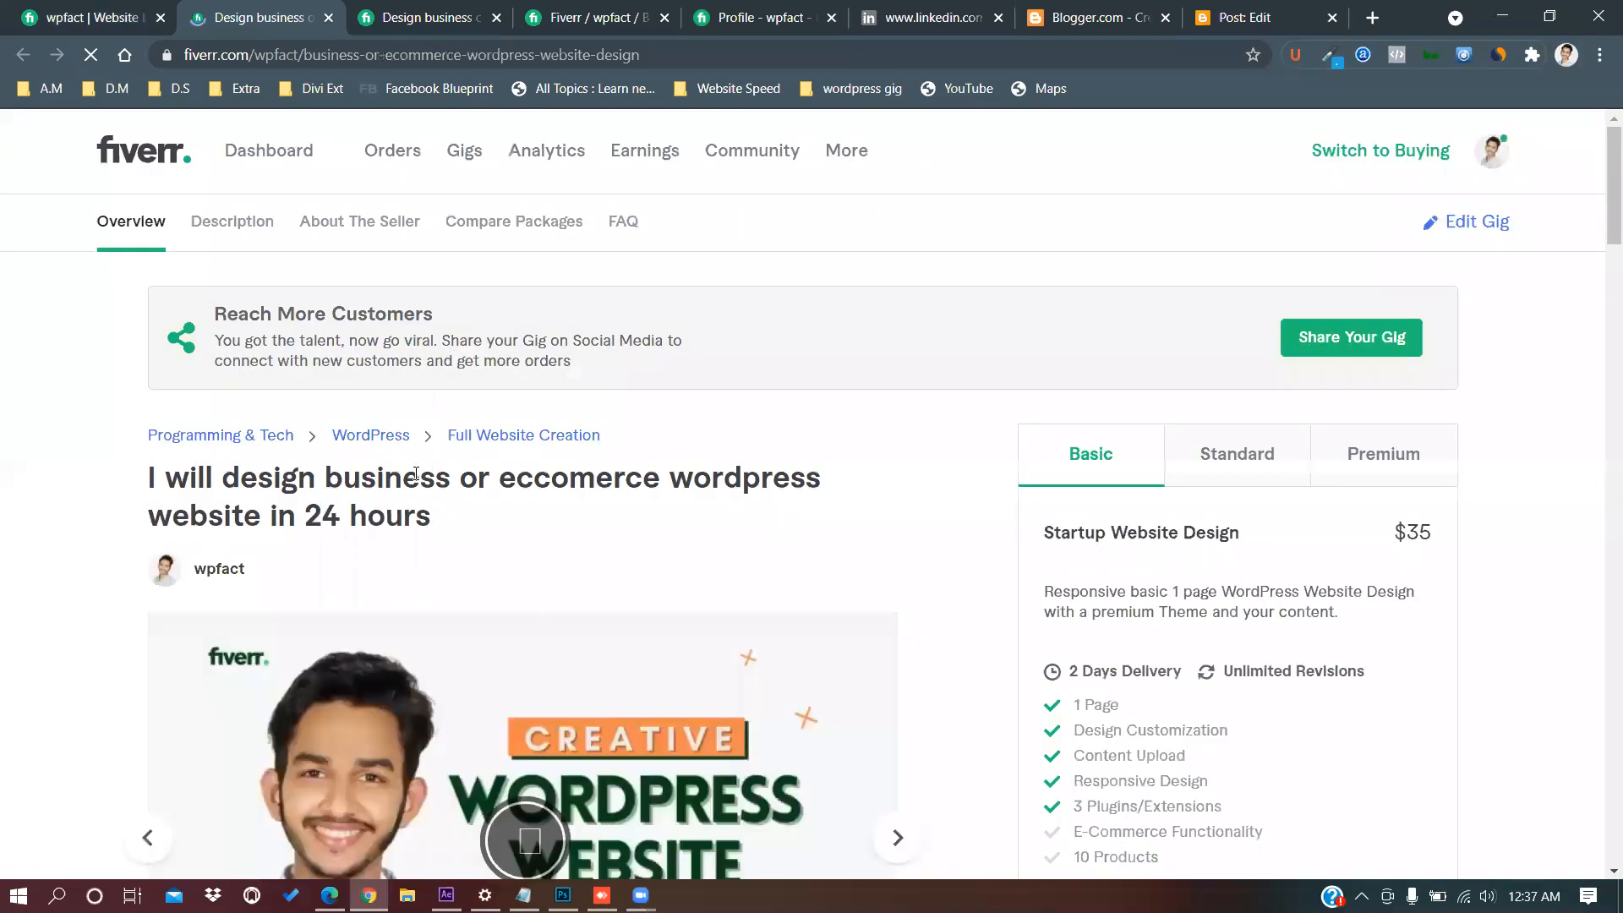
Select the gig's title, return to the Blogger post and enter "blogger" in its body.
triple_click(415, 475)
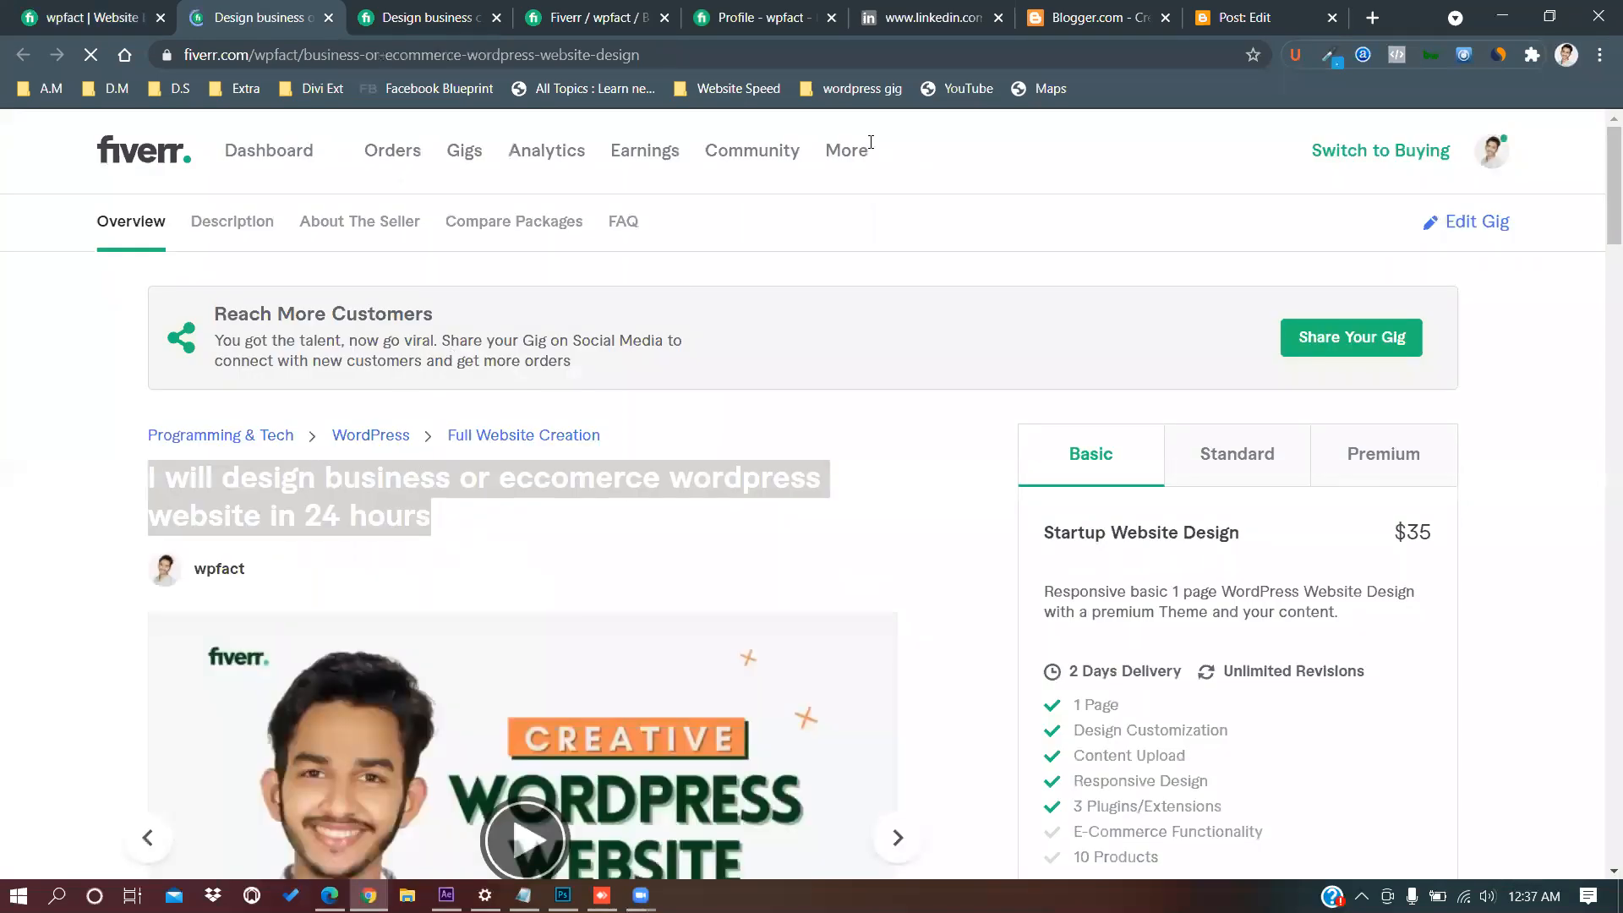
click(1251, 16)
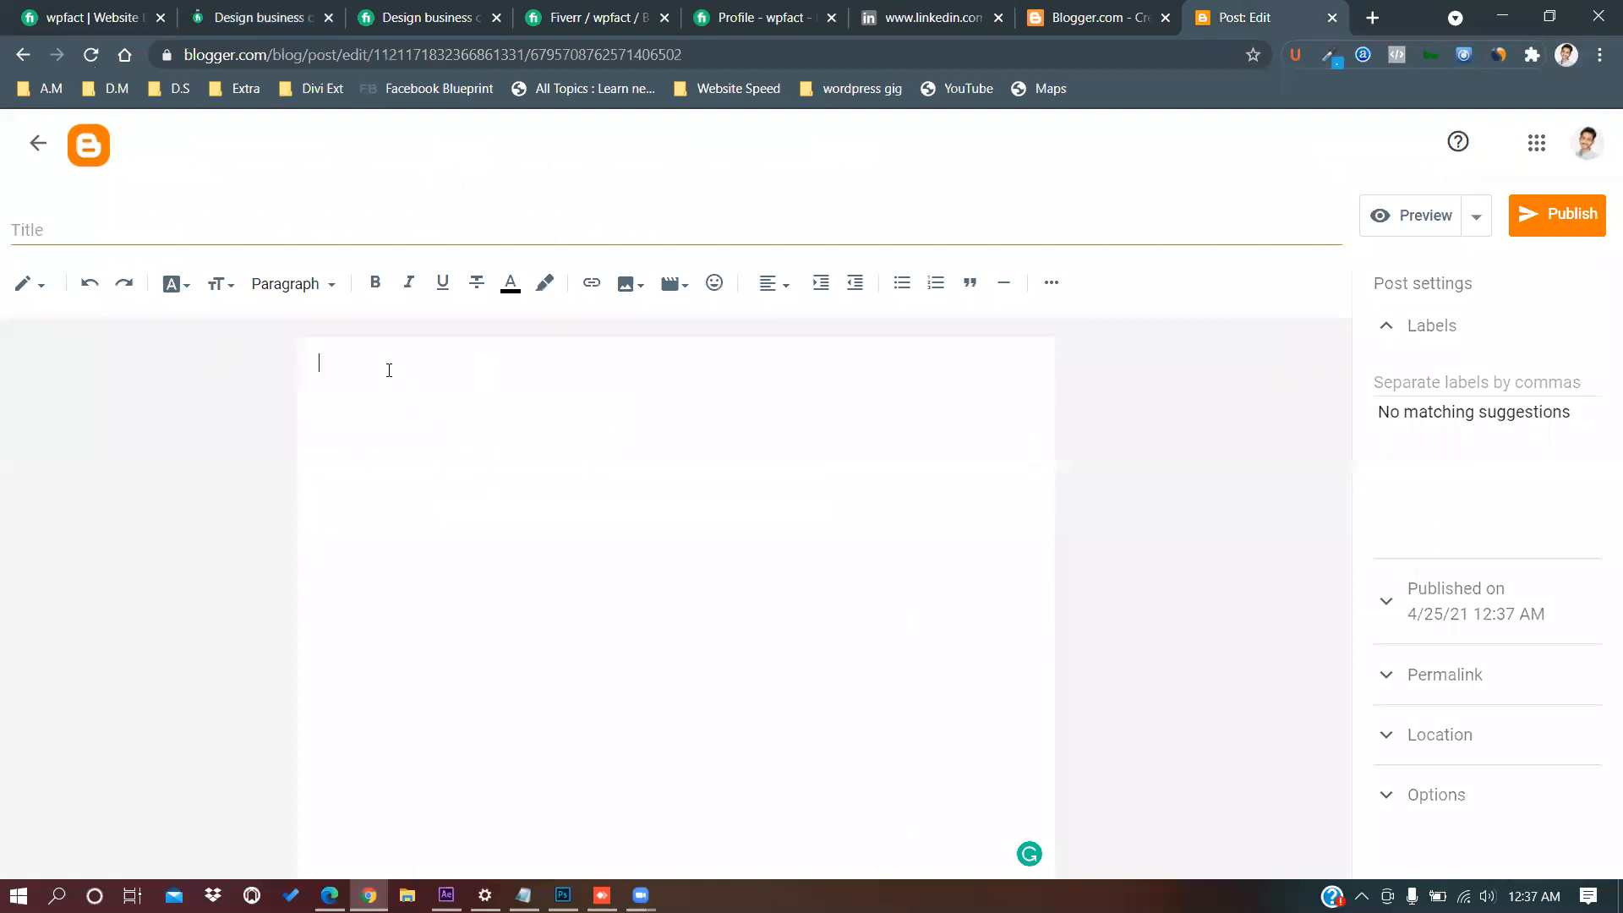
text(blogger)
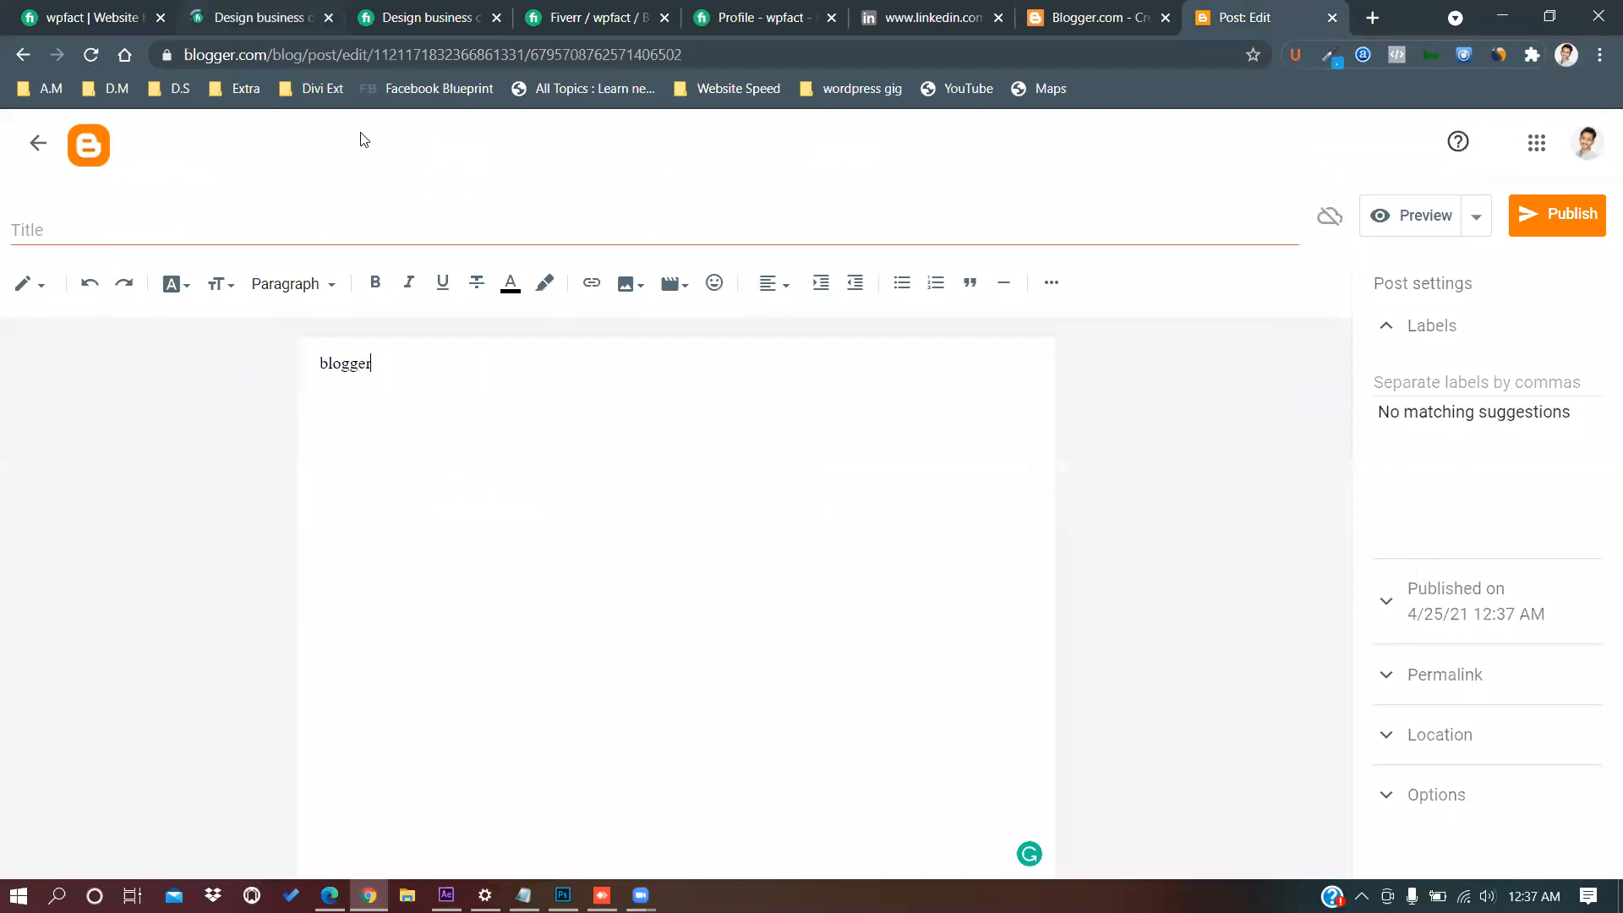
Copy the Fiverr gig's title into the Blogger post's title and delete the word "blogger" from the body.
click(300, 19)
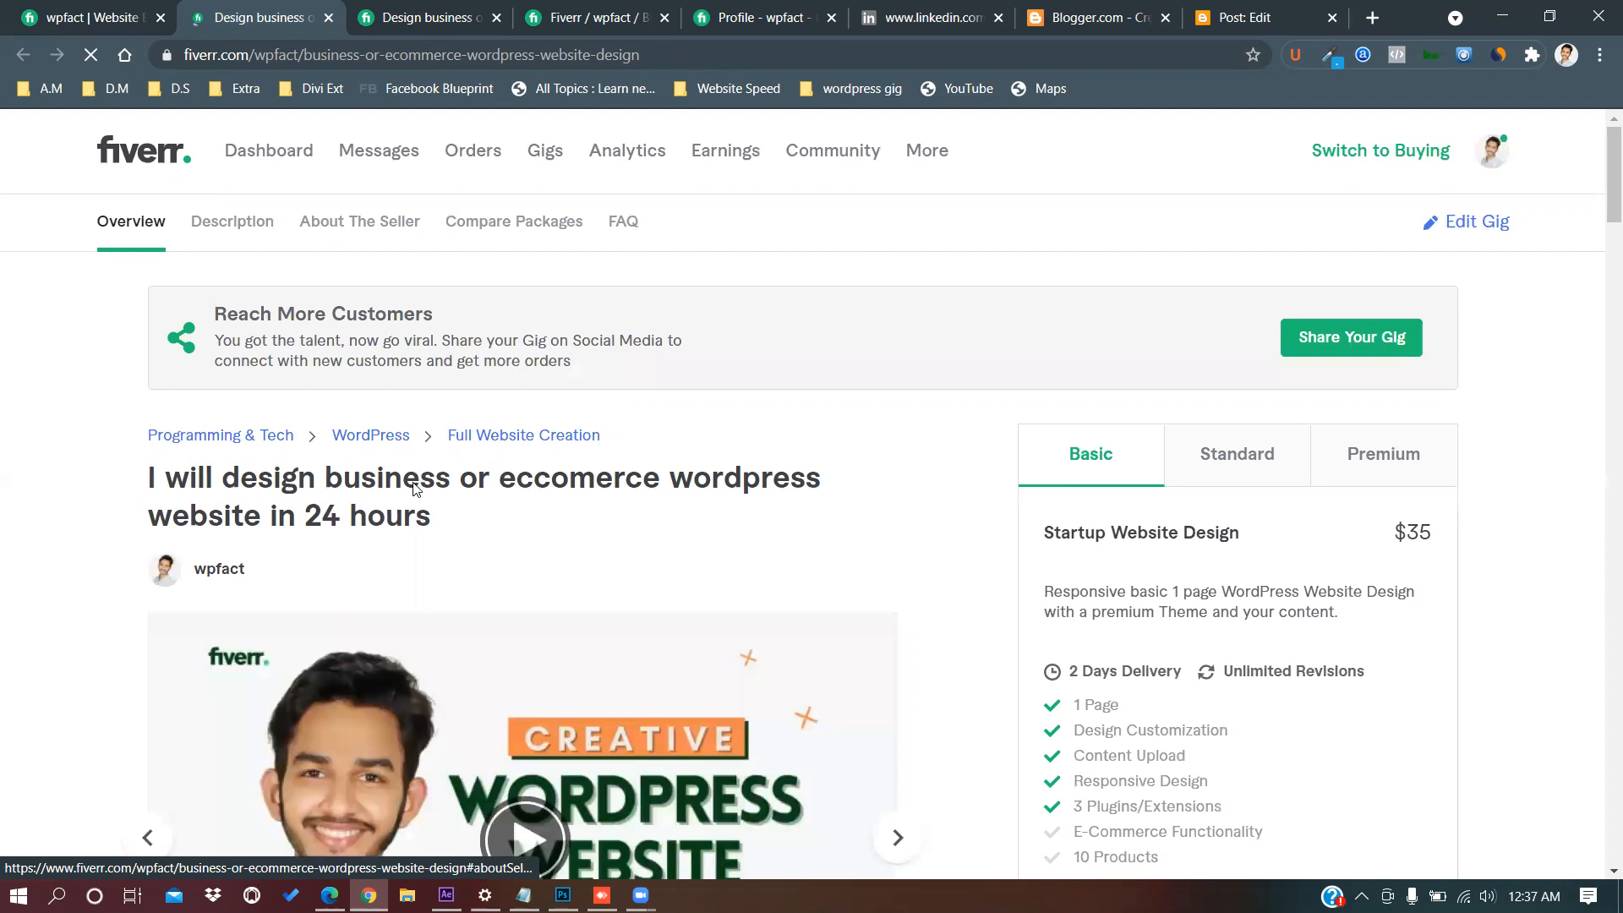
triple_click(396, 489)
key(ctrl+c)
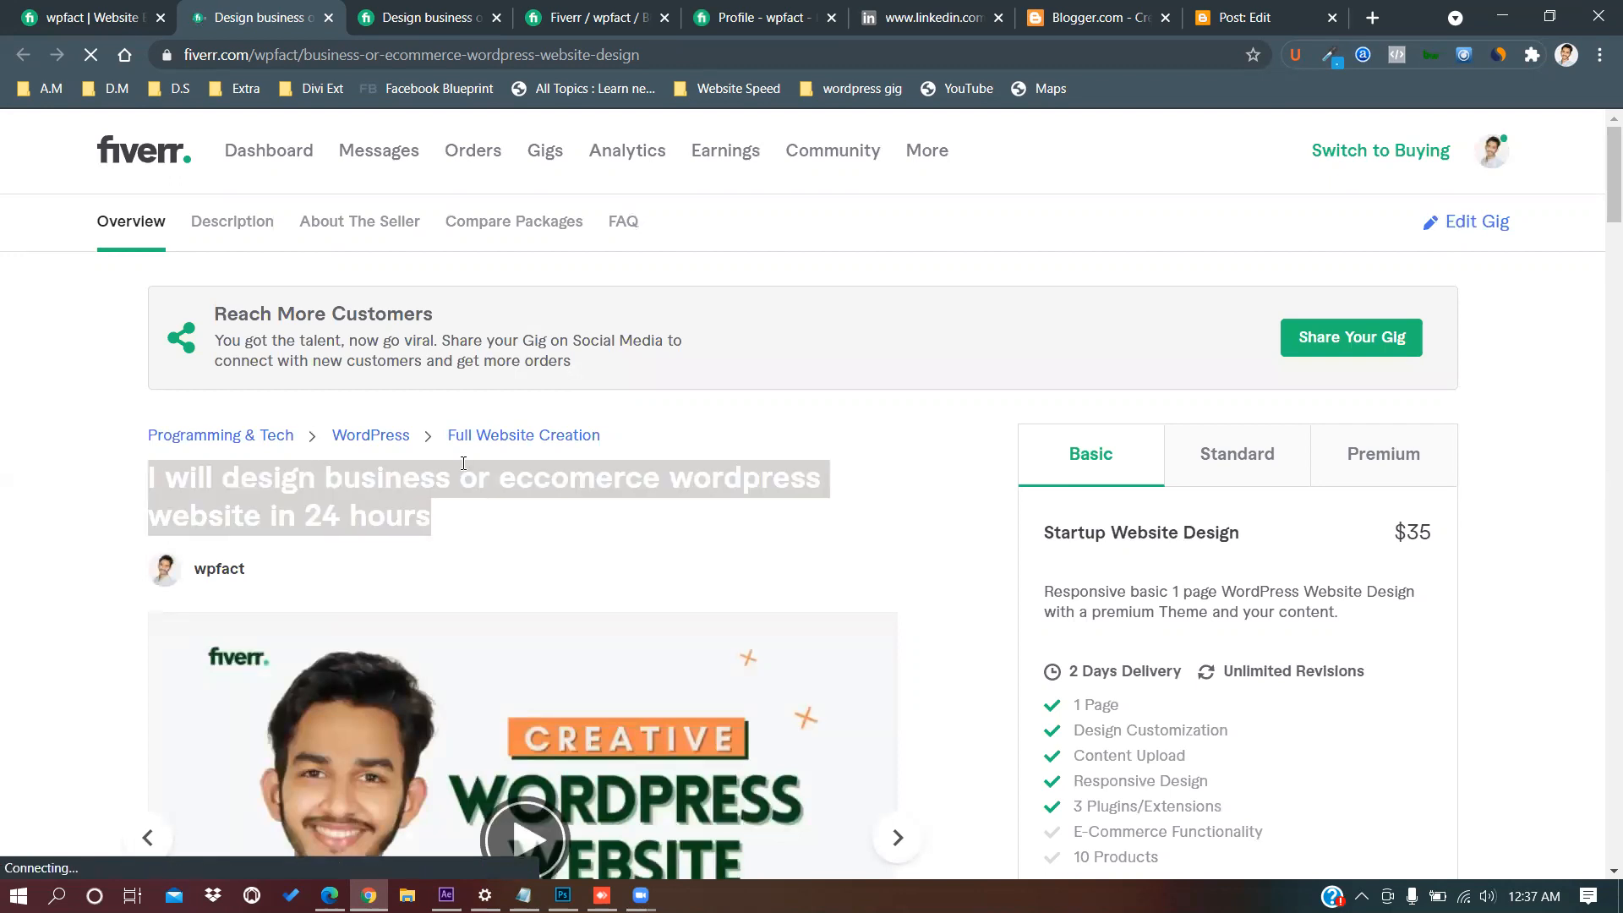
click(1275, 5)
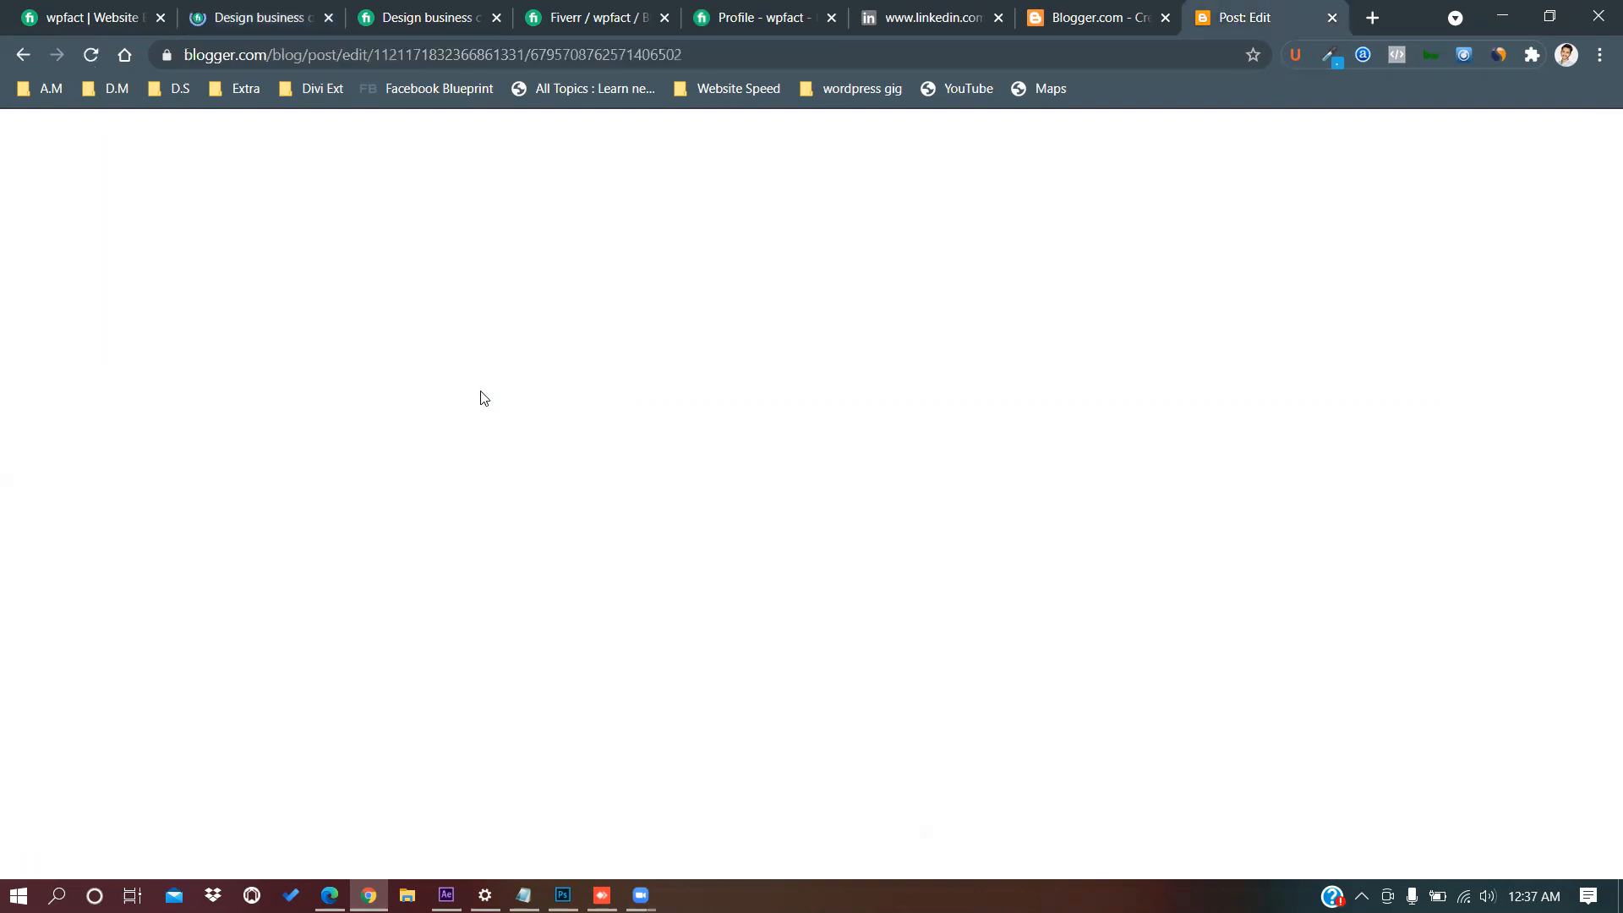
double_click(449, 375)
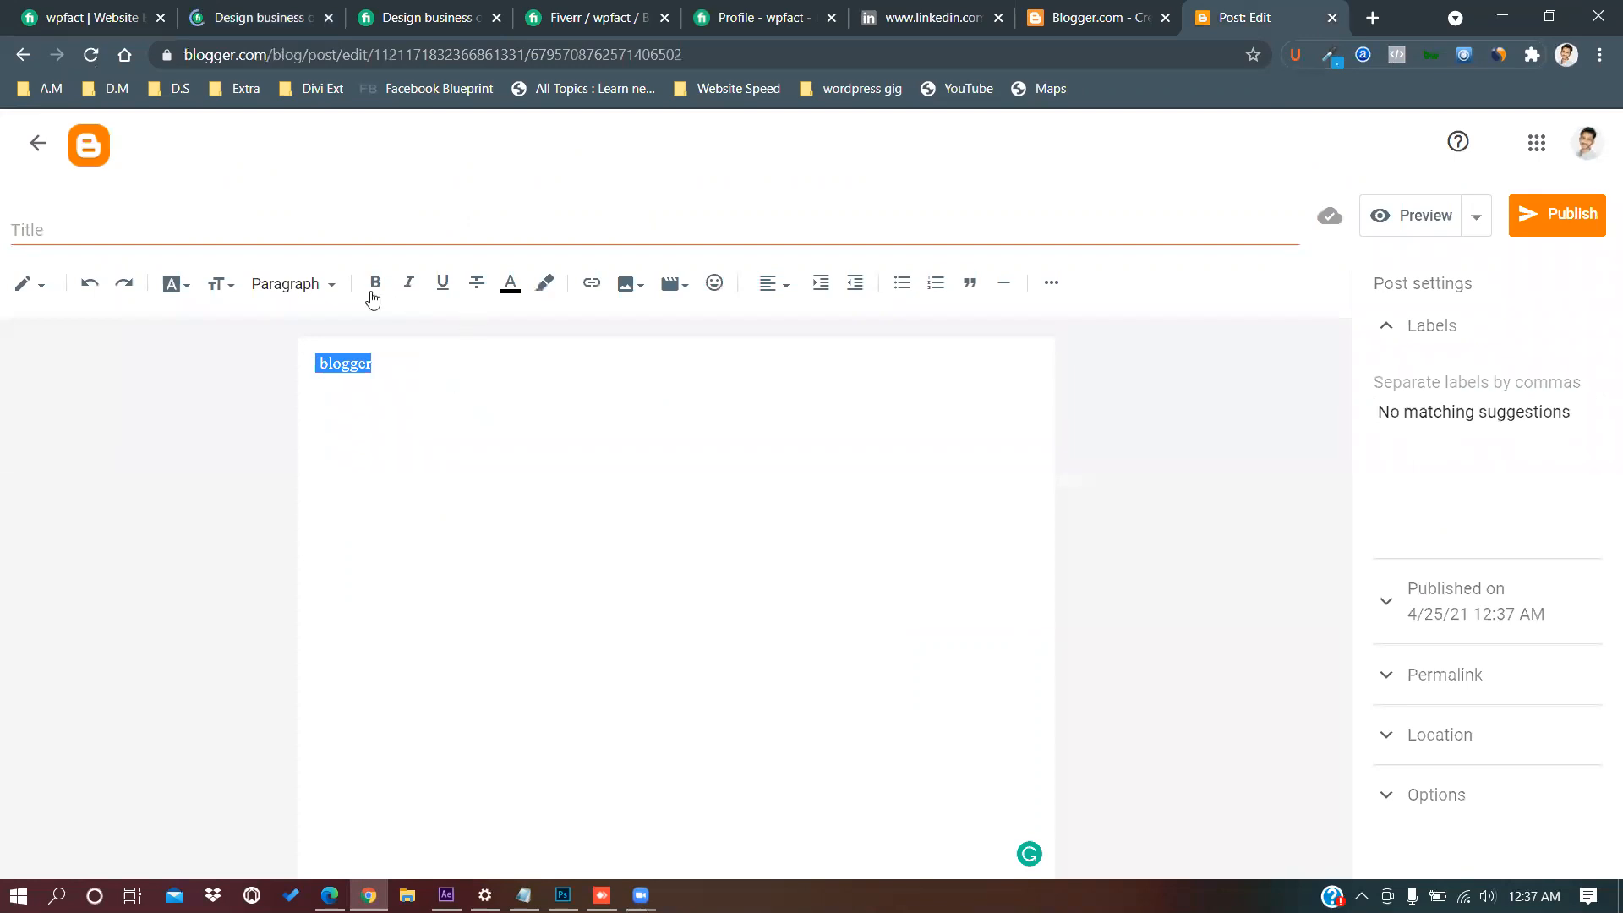
click(38, 224)
key(ctrl+v)
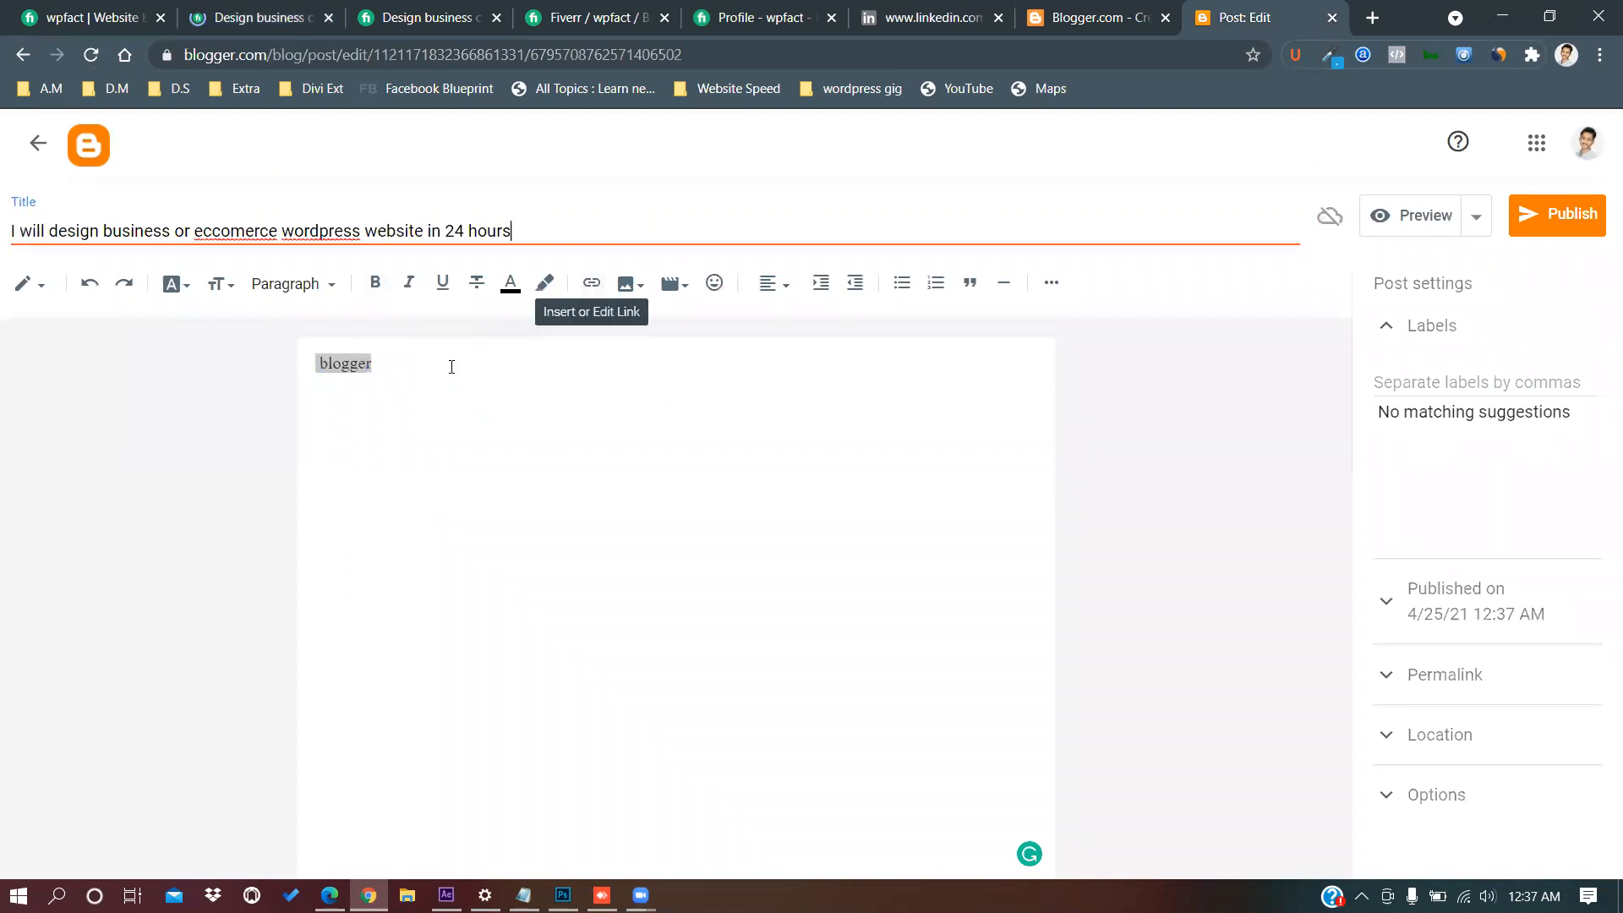
double_click(442, 363)
key(BackSpace)
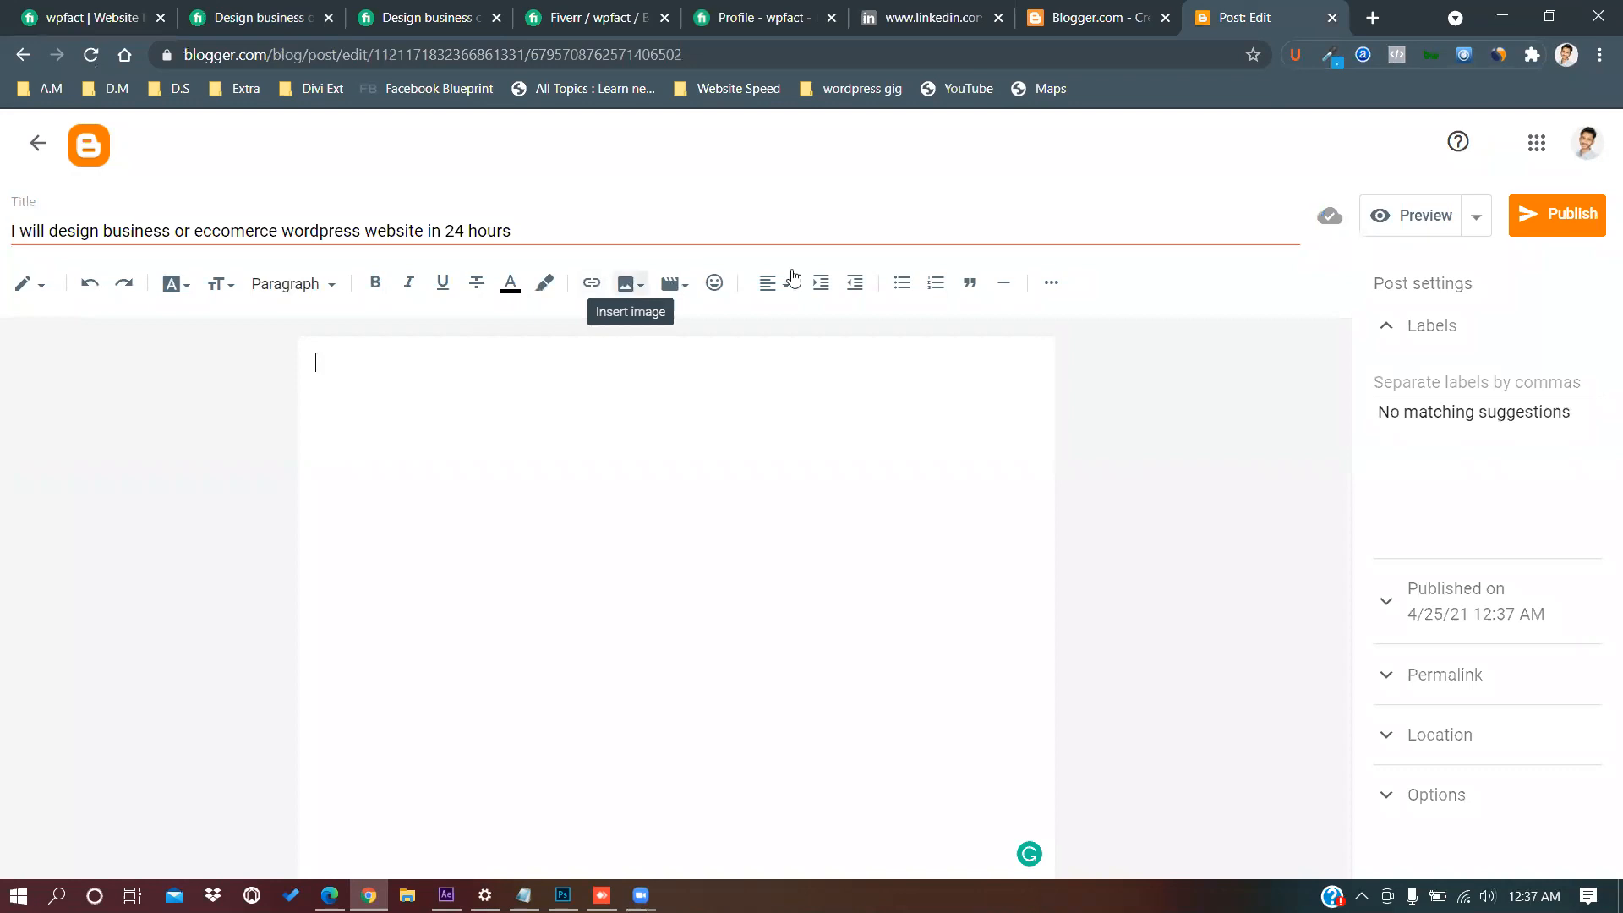
Preview the post, then return to its editor in a maximized browser window.
click(1428, 215)
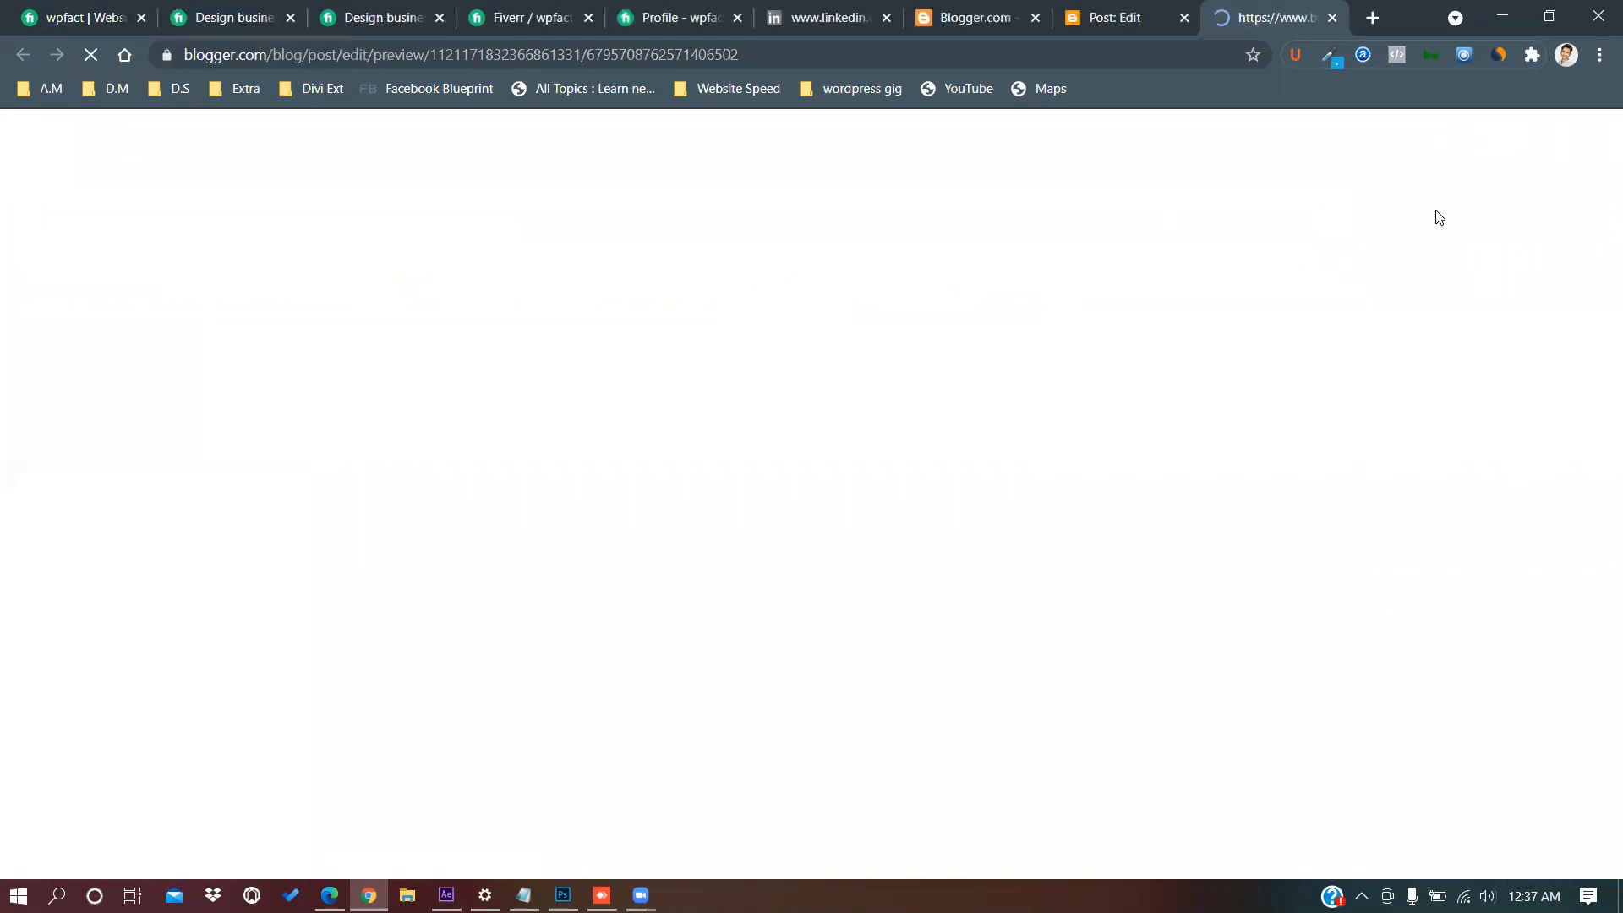
double_click(1403, 36)
click(1276, 44)
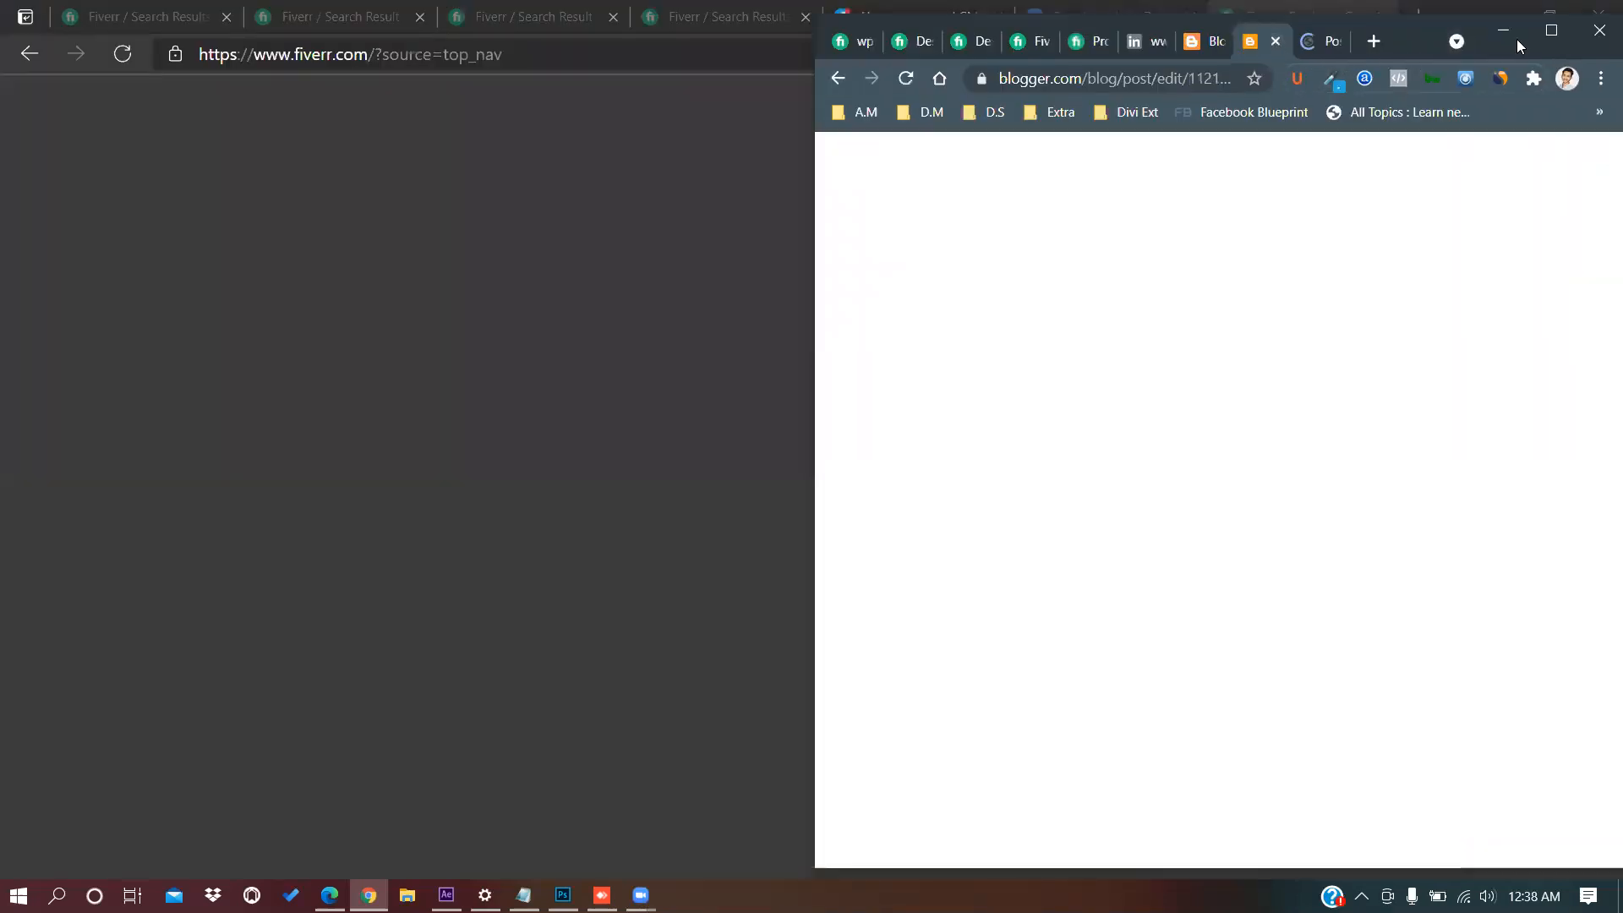
click(1551, 31)
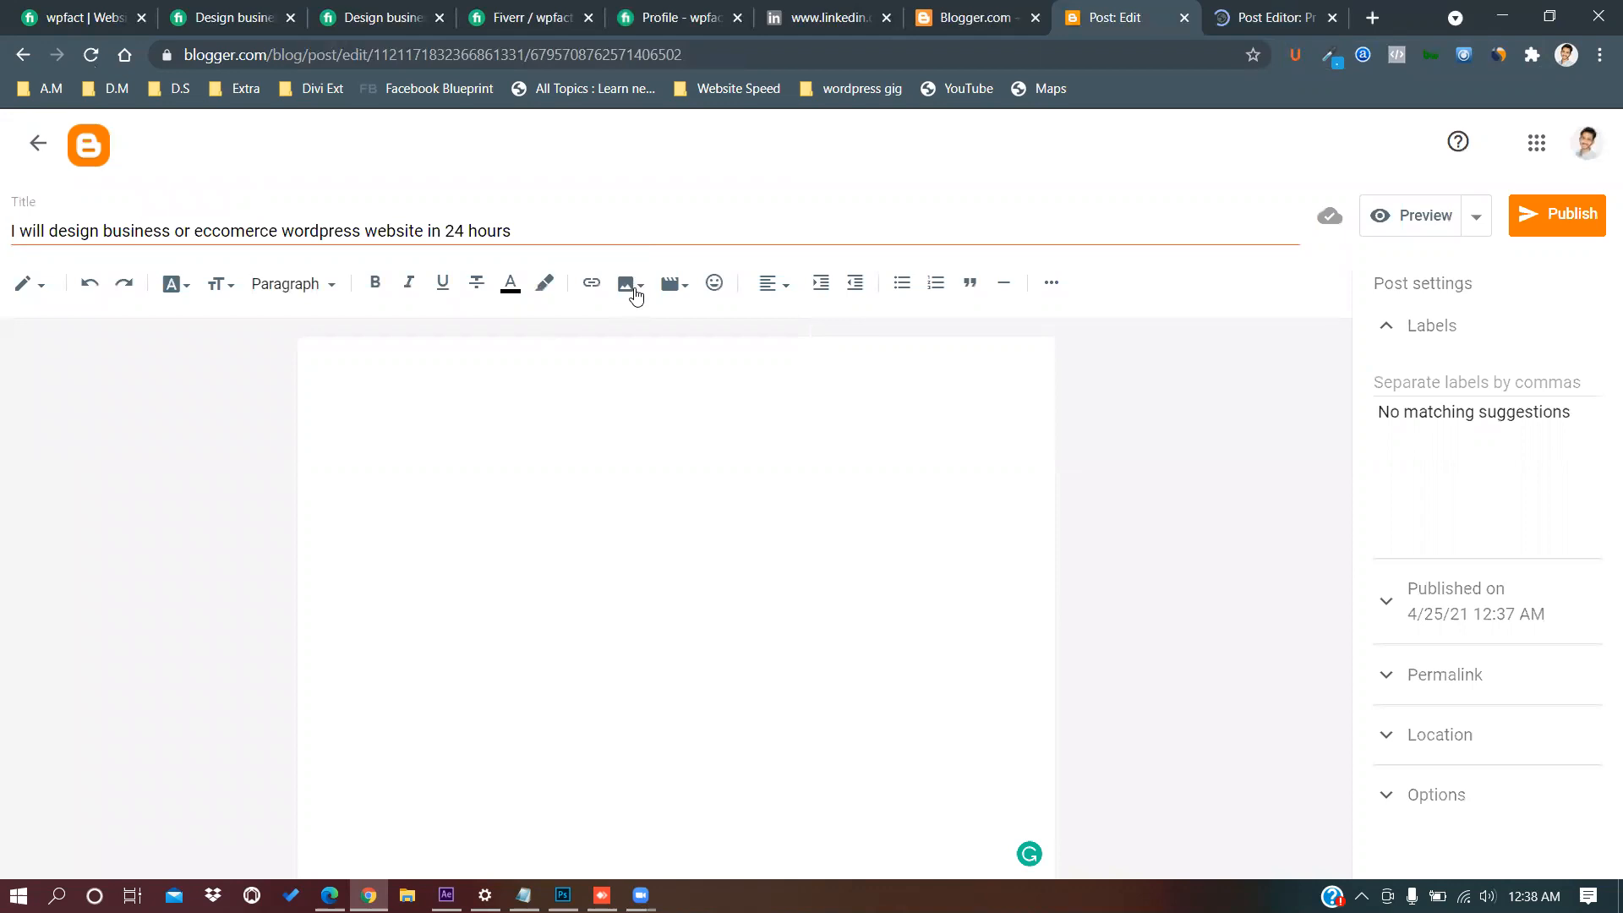
Upload "business or eccomerce wordpress website design" from the WpFact Wordpress Website folder's Gig image 1 subfolder and insert it into the post.
click(636, 293)
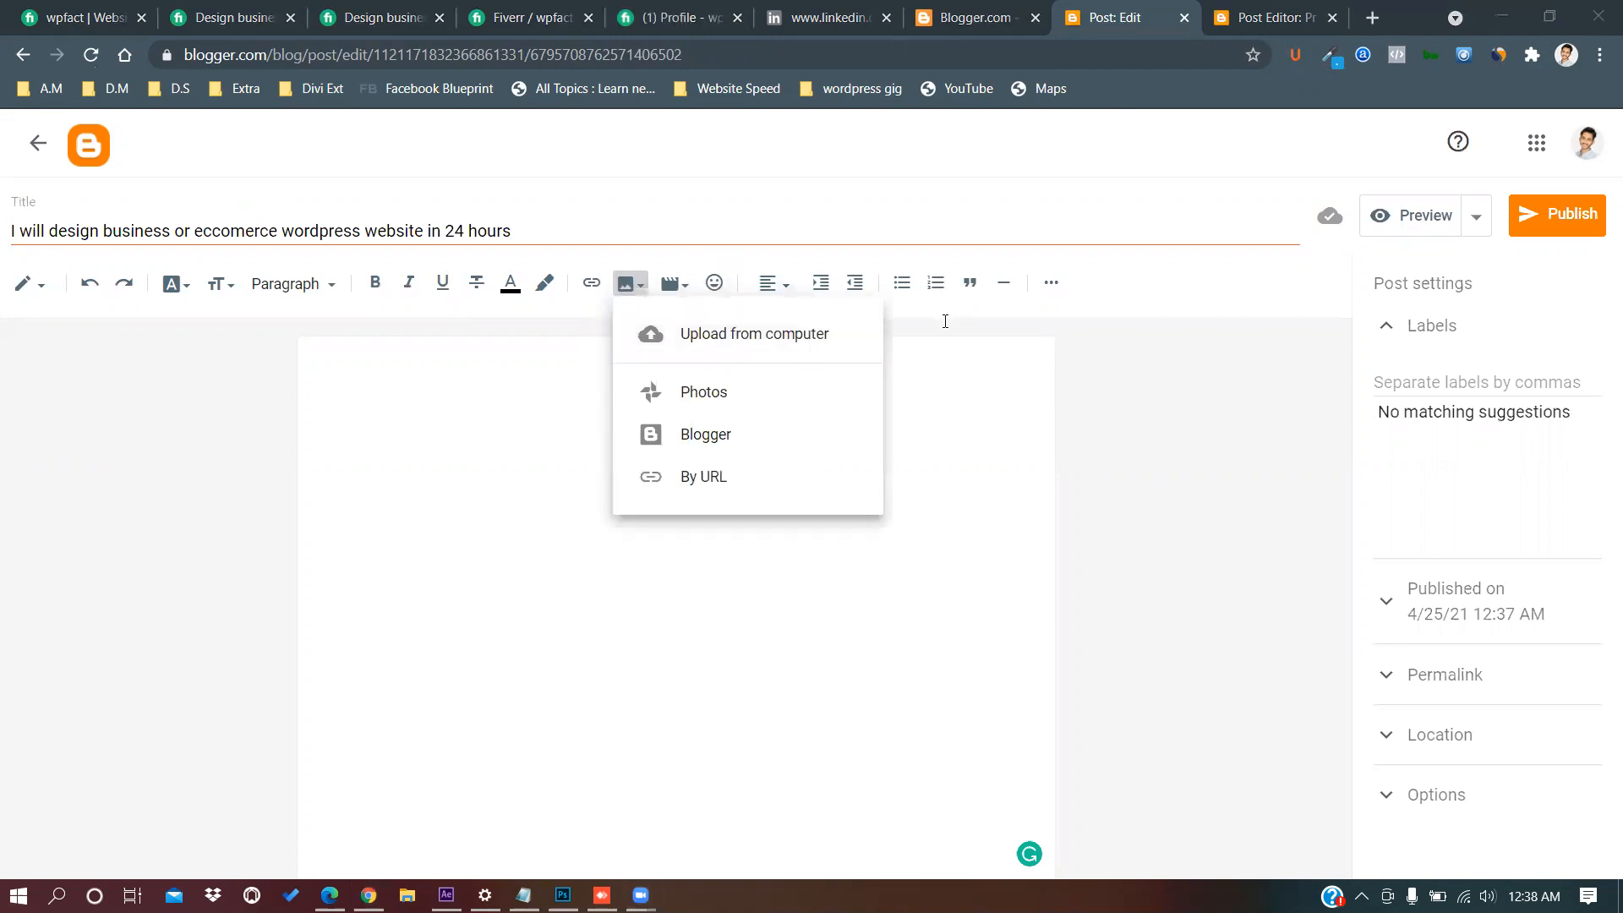
click(725, 338)
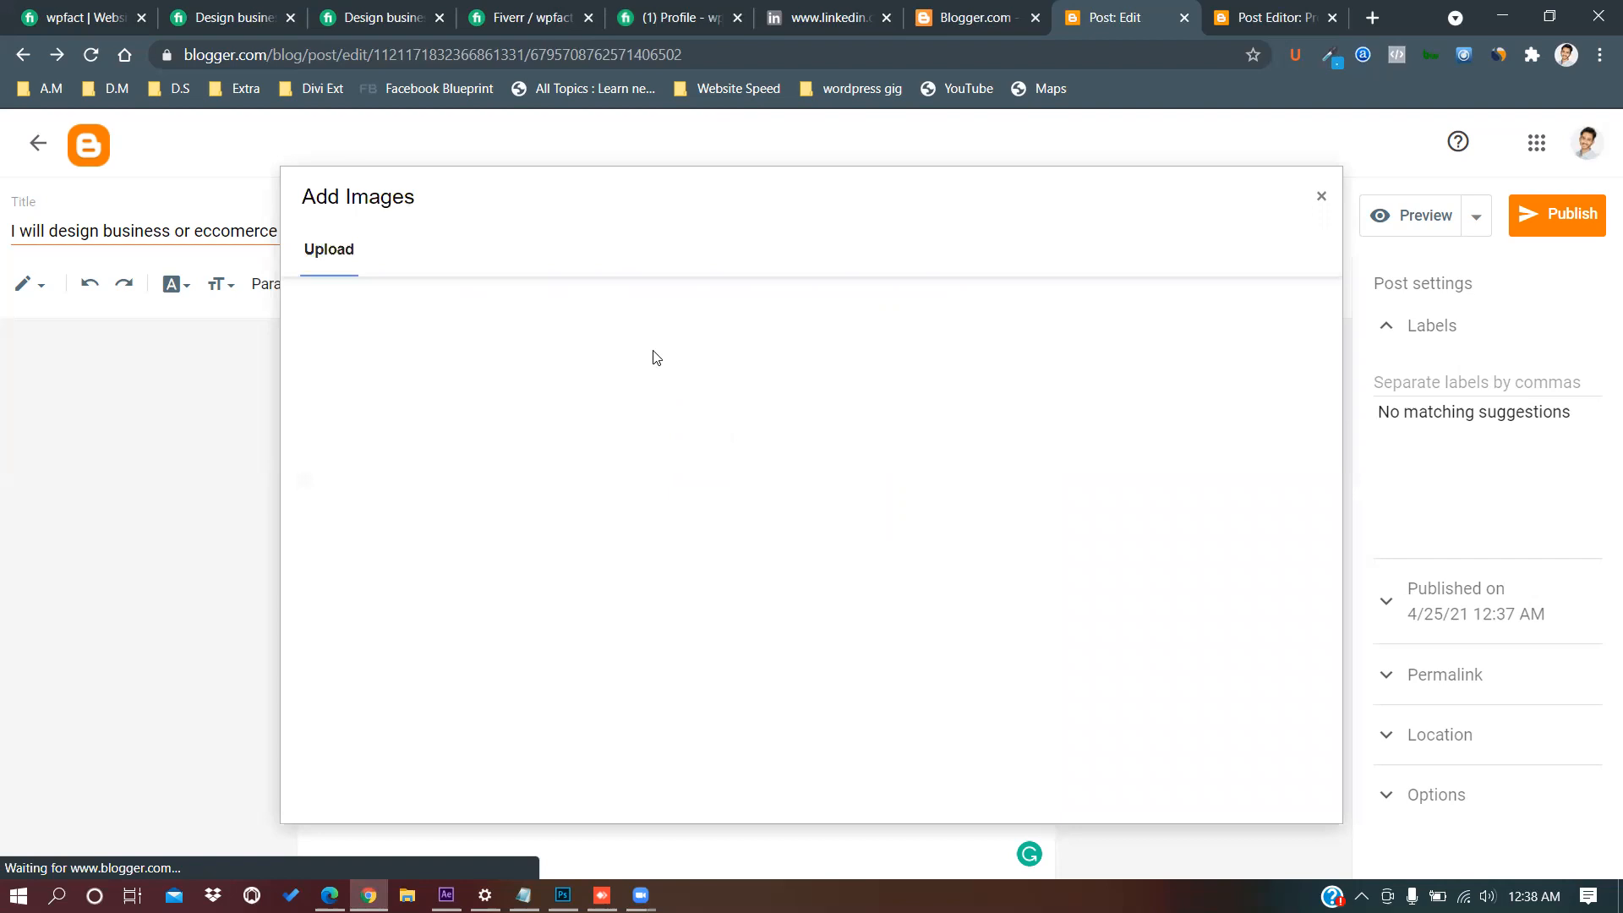
click(379, 310)
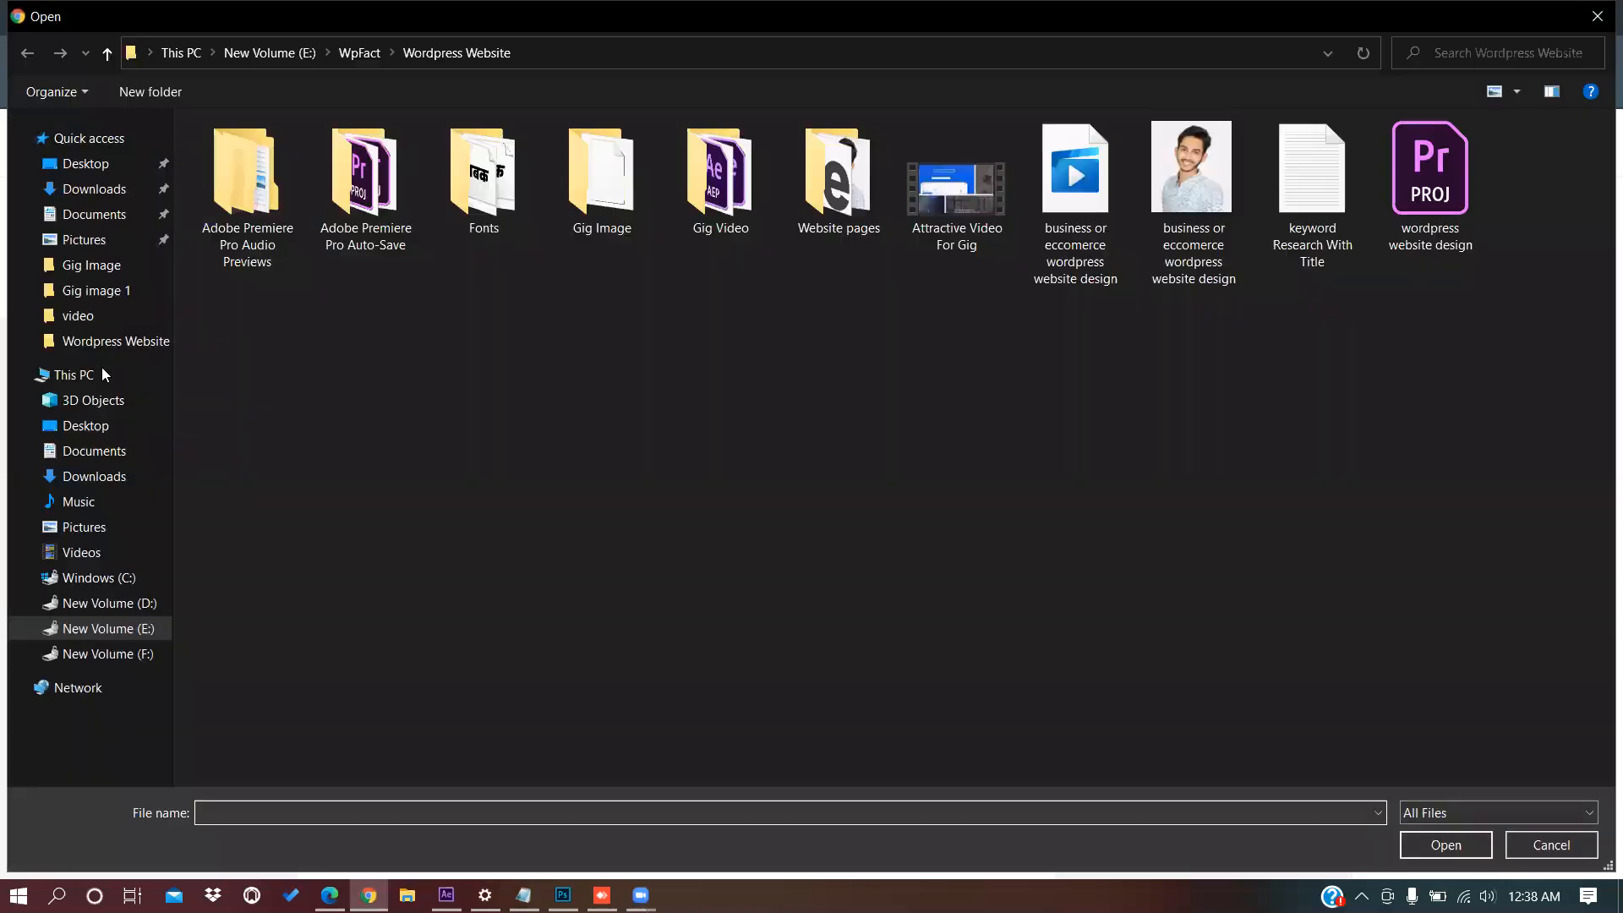
click(101, 368)
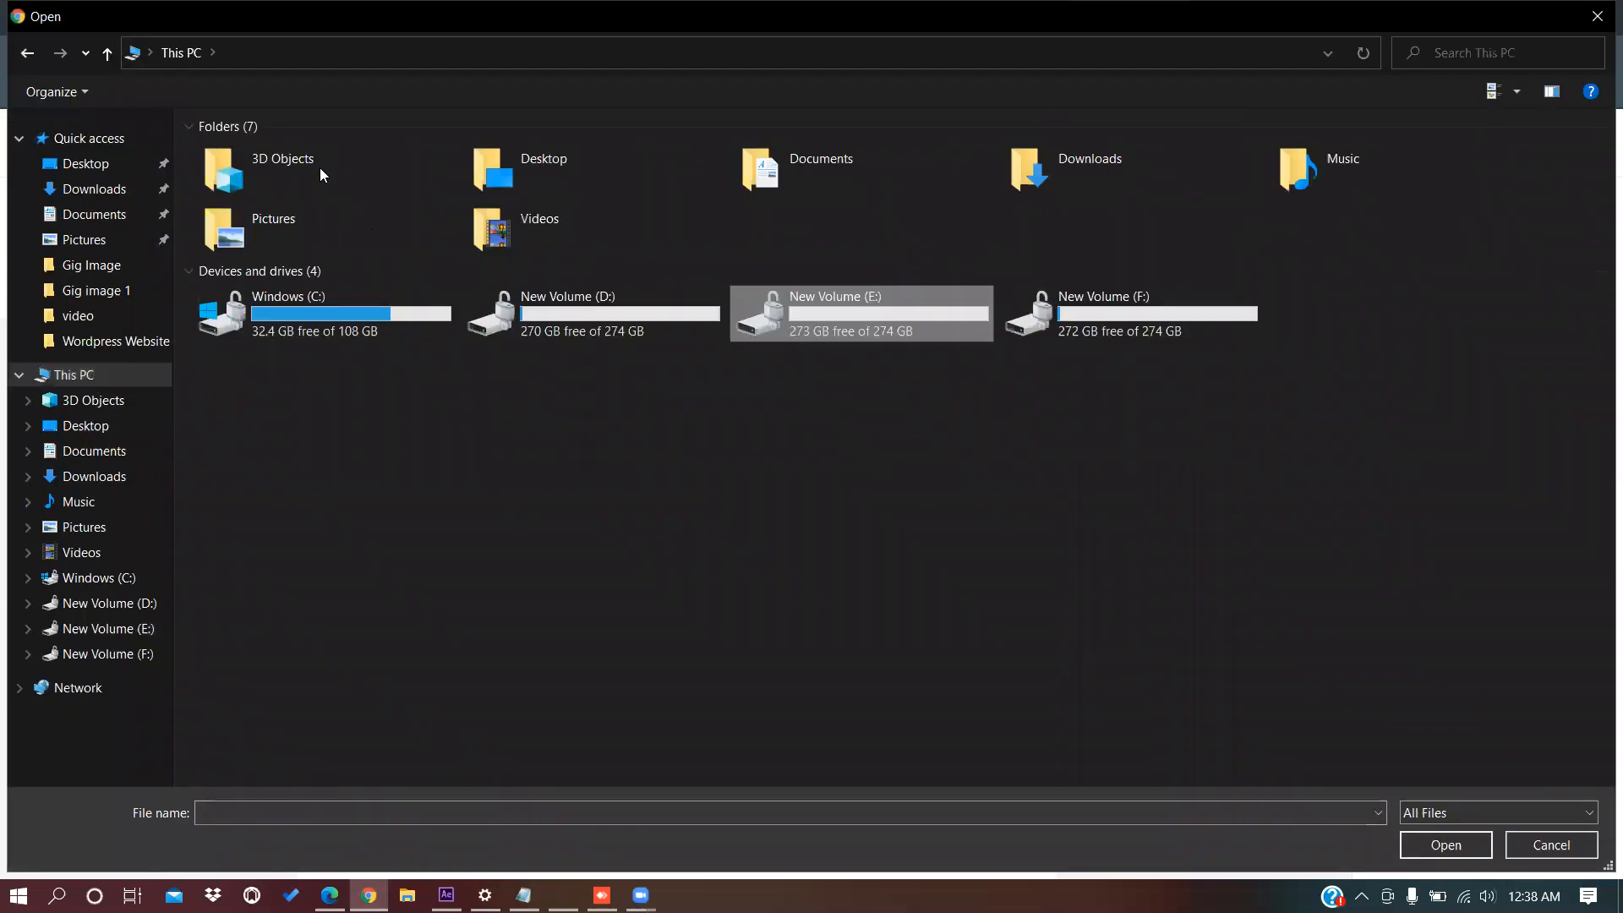
double_click(321, 157)
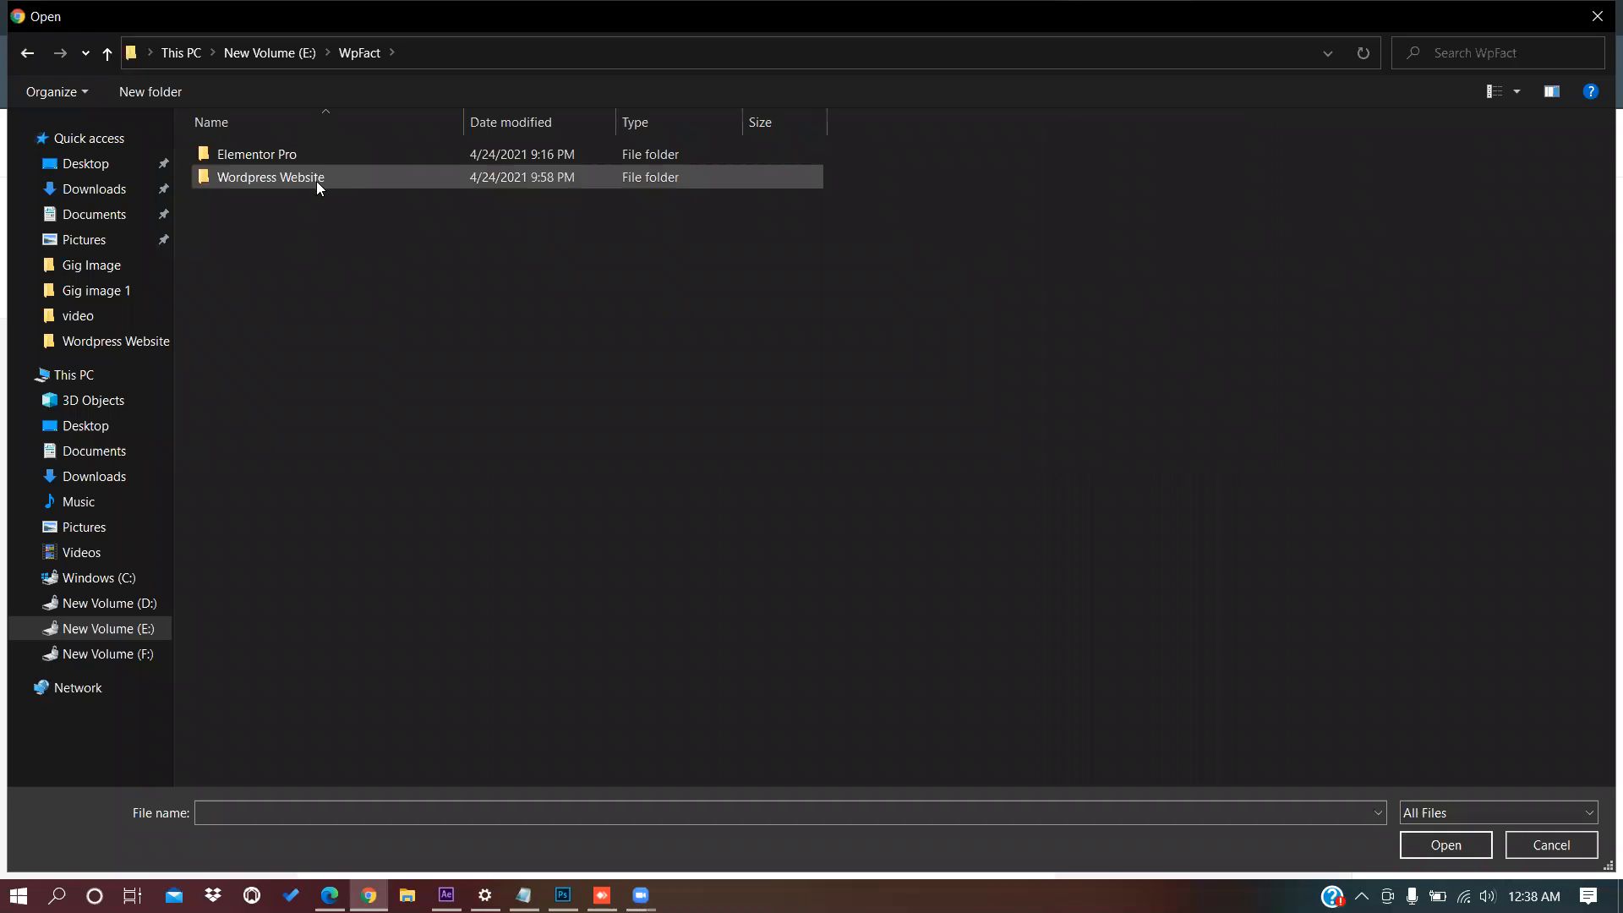
double_click(318, 180)
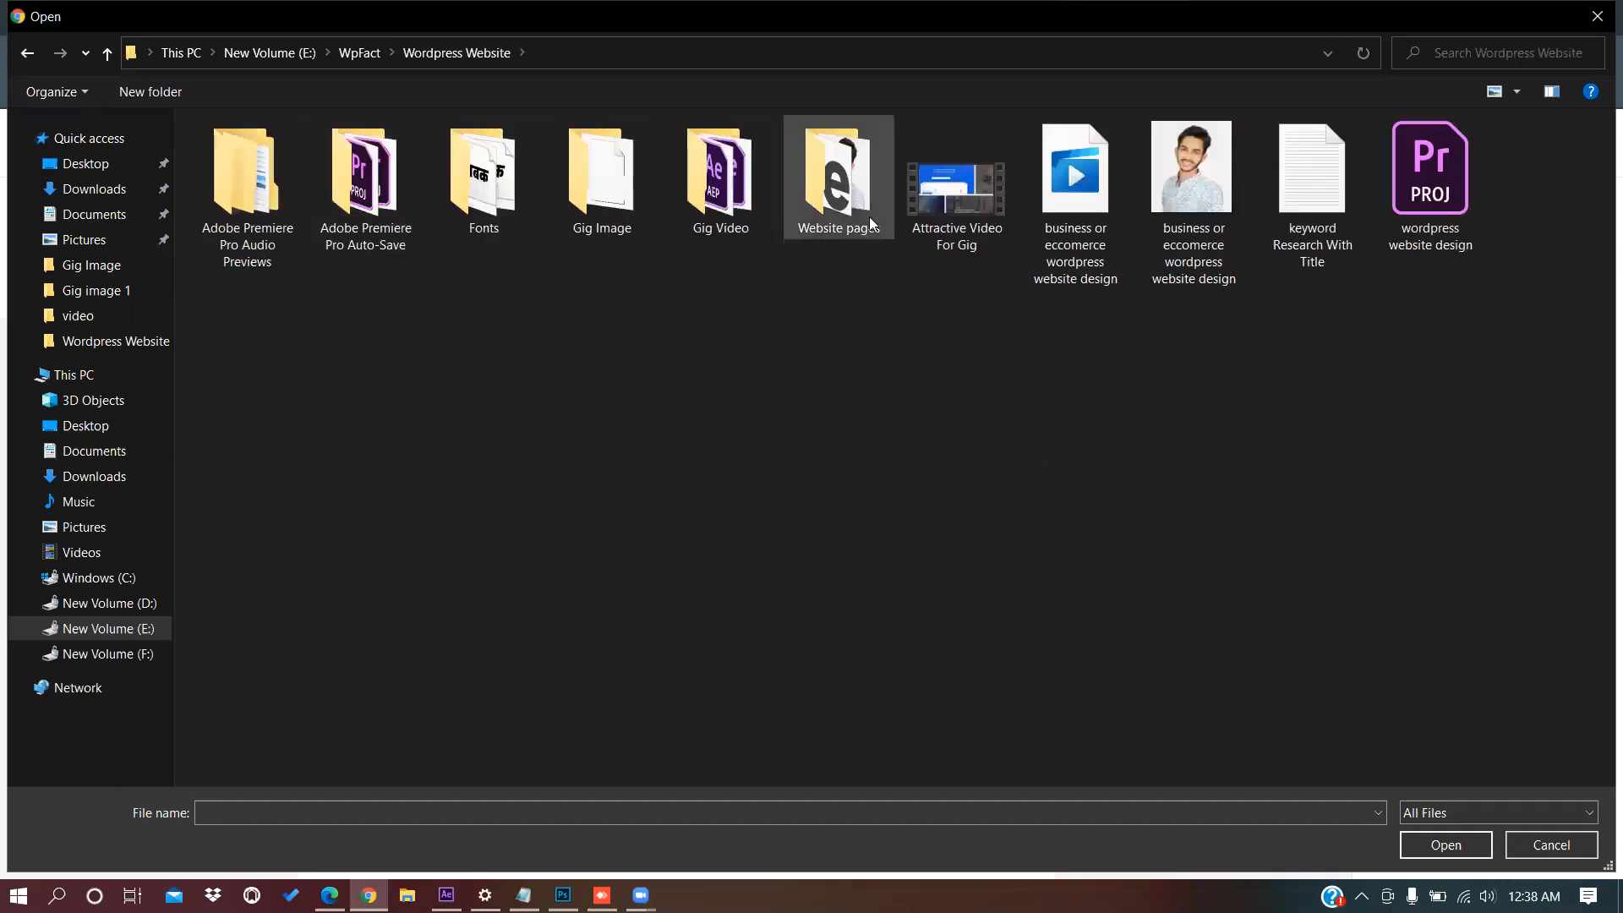
double_click(609, 202)
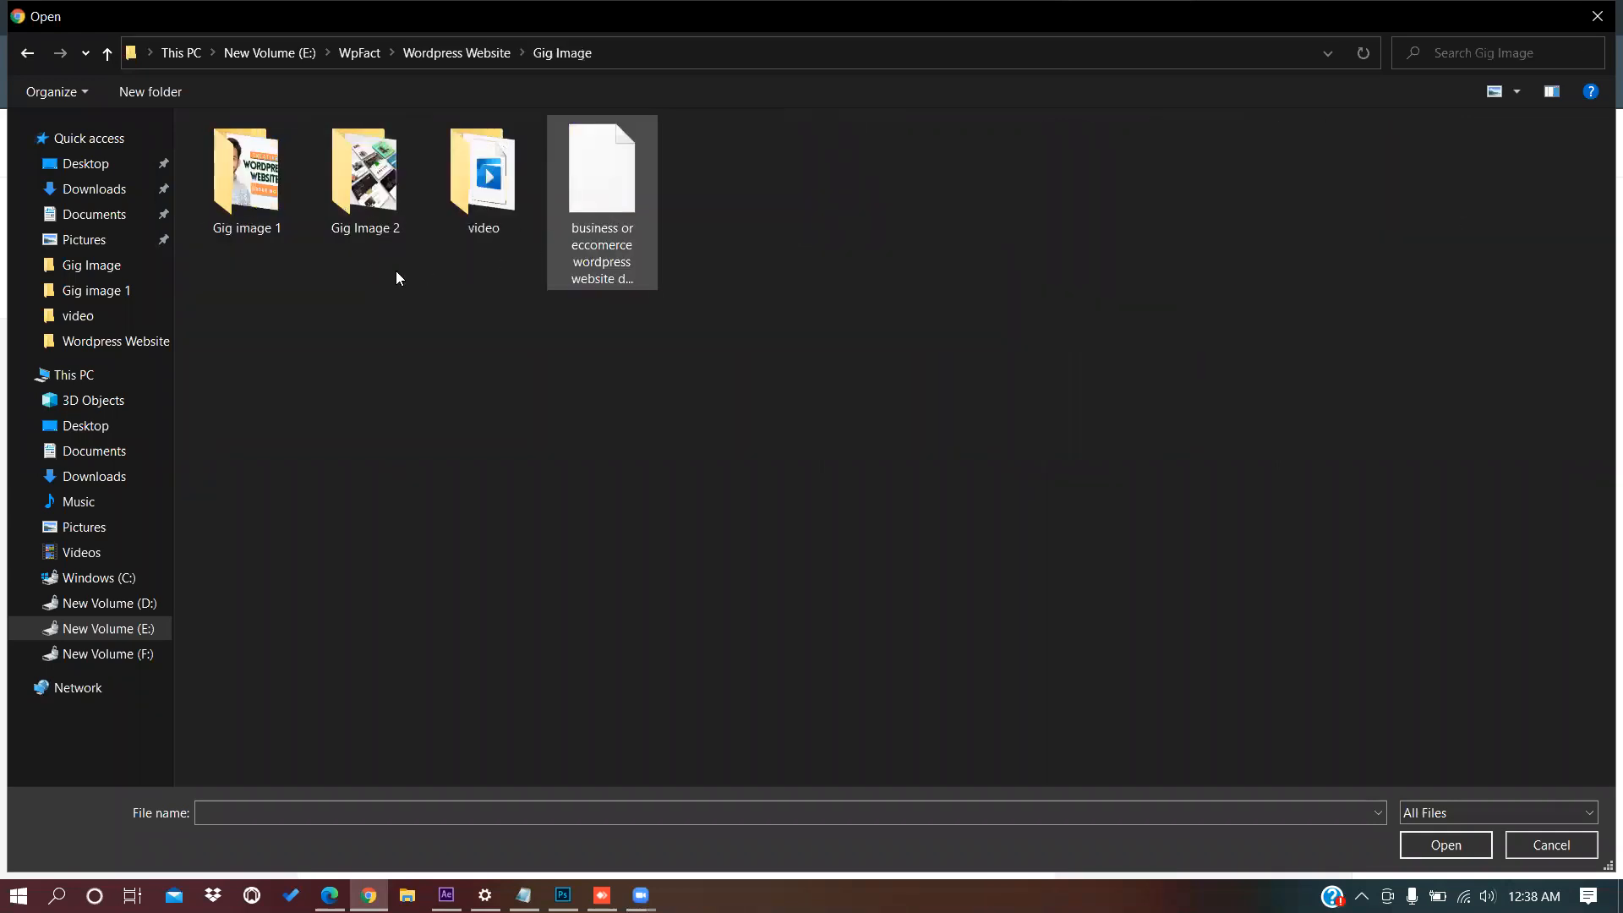
double_click(271, 224)
click(271, 225)
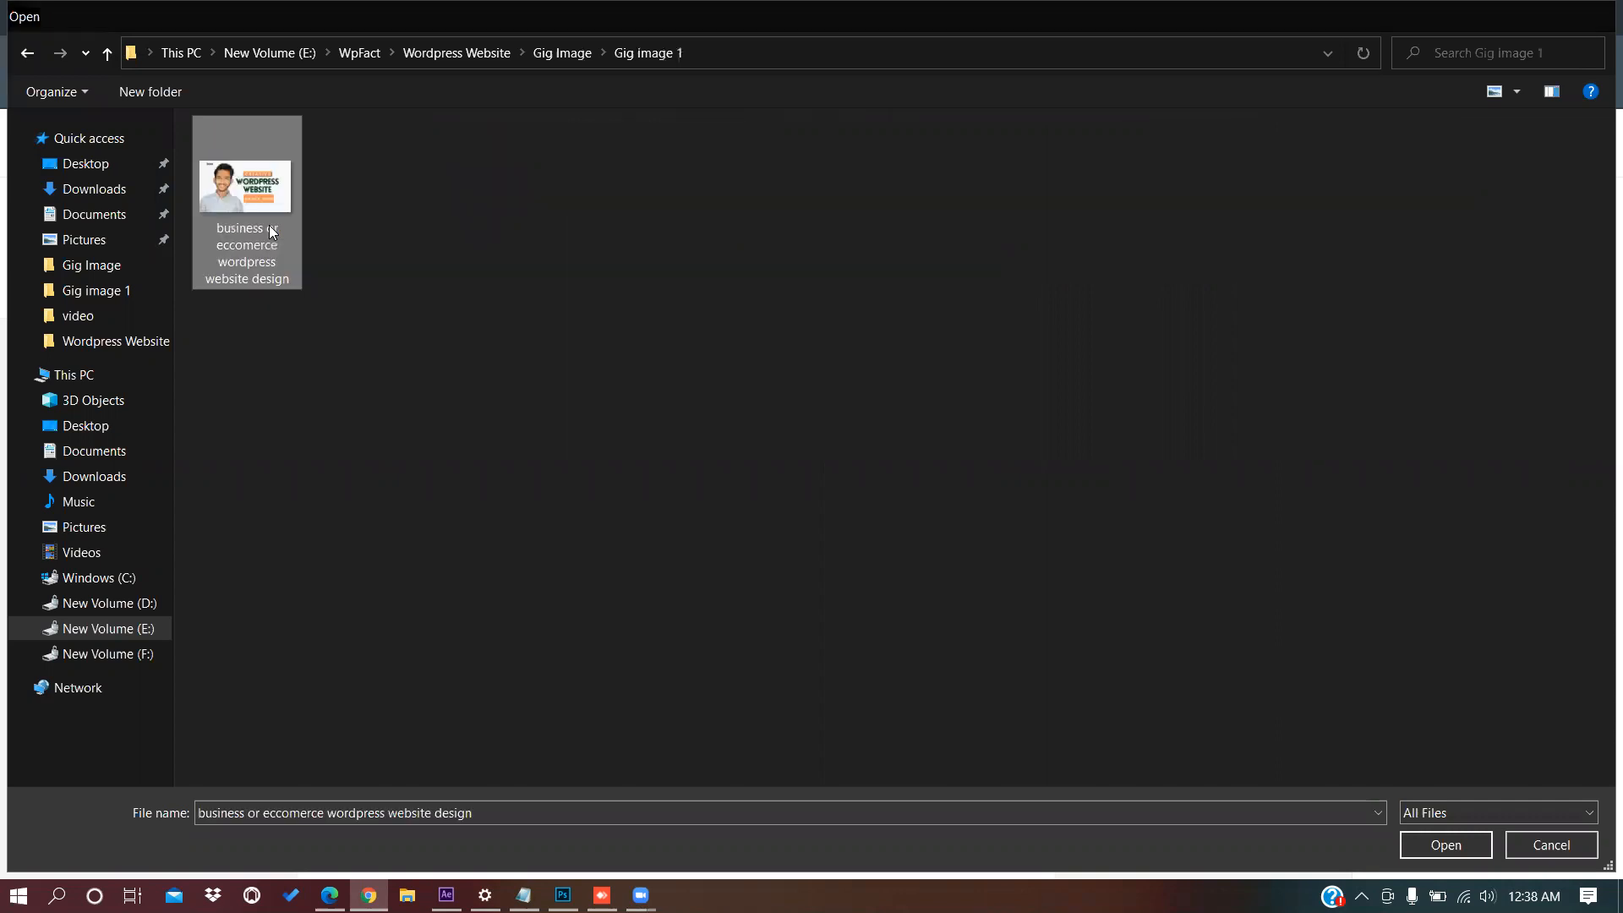
double_click(271, 229)
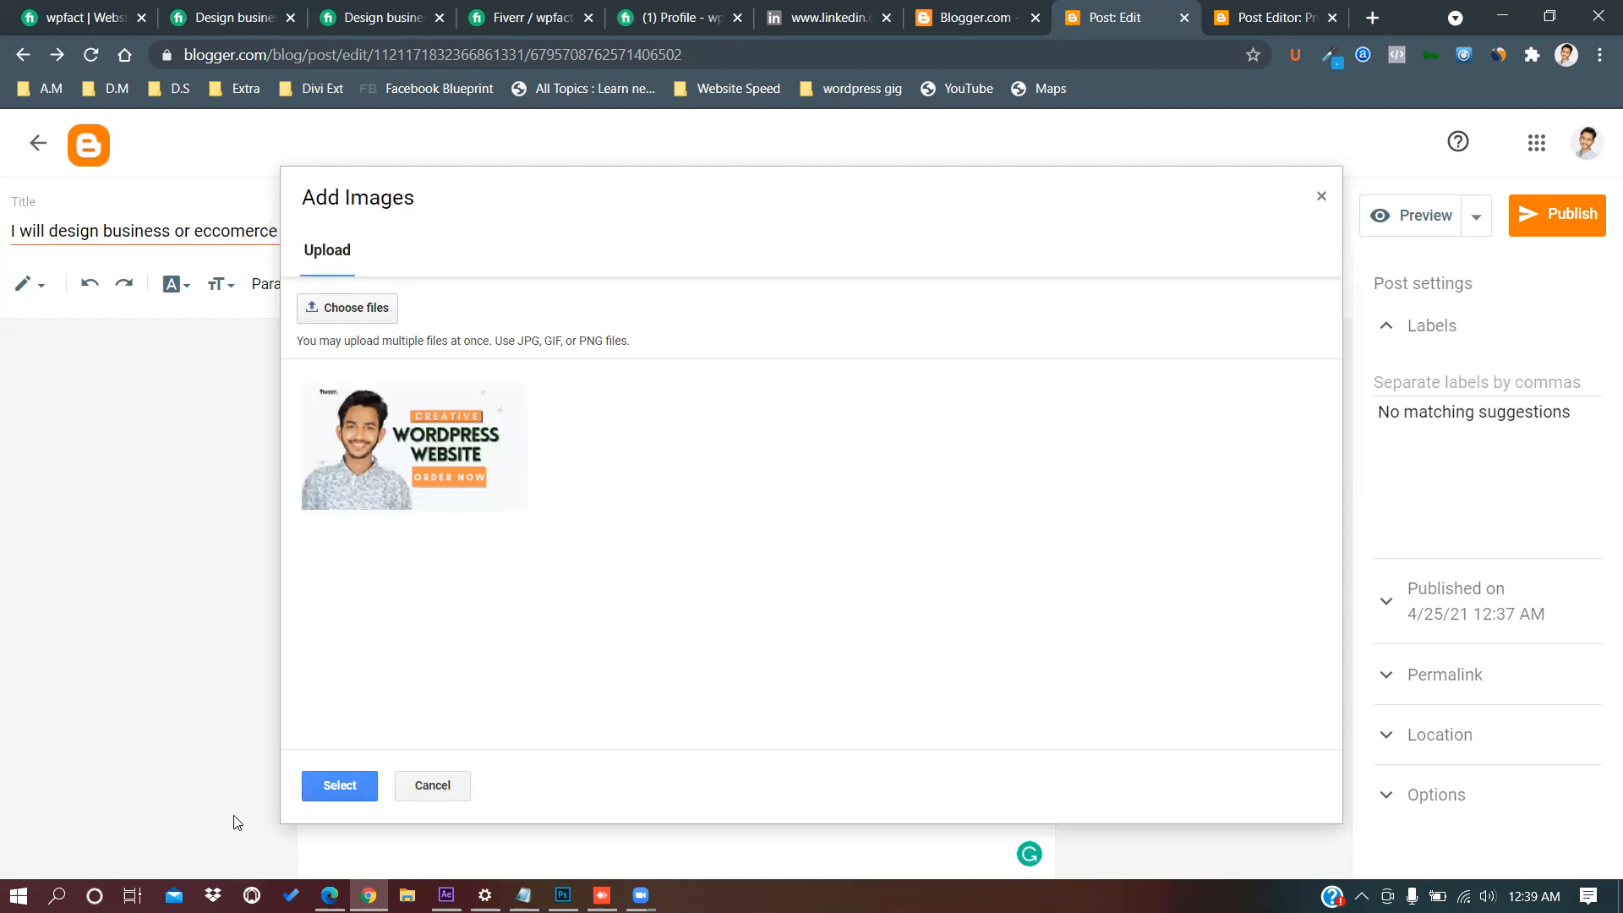
click(339, 784)
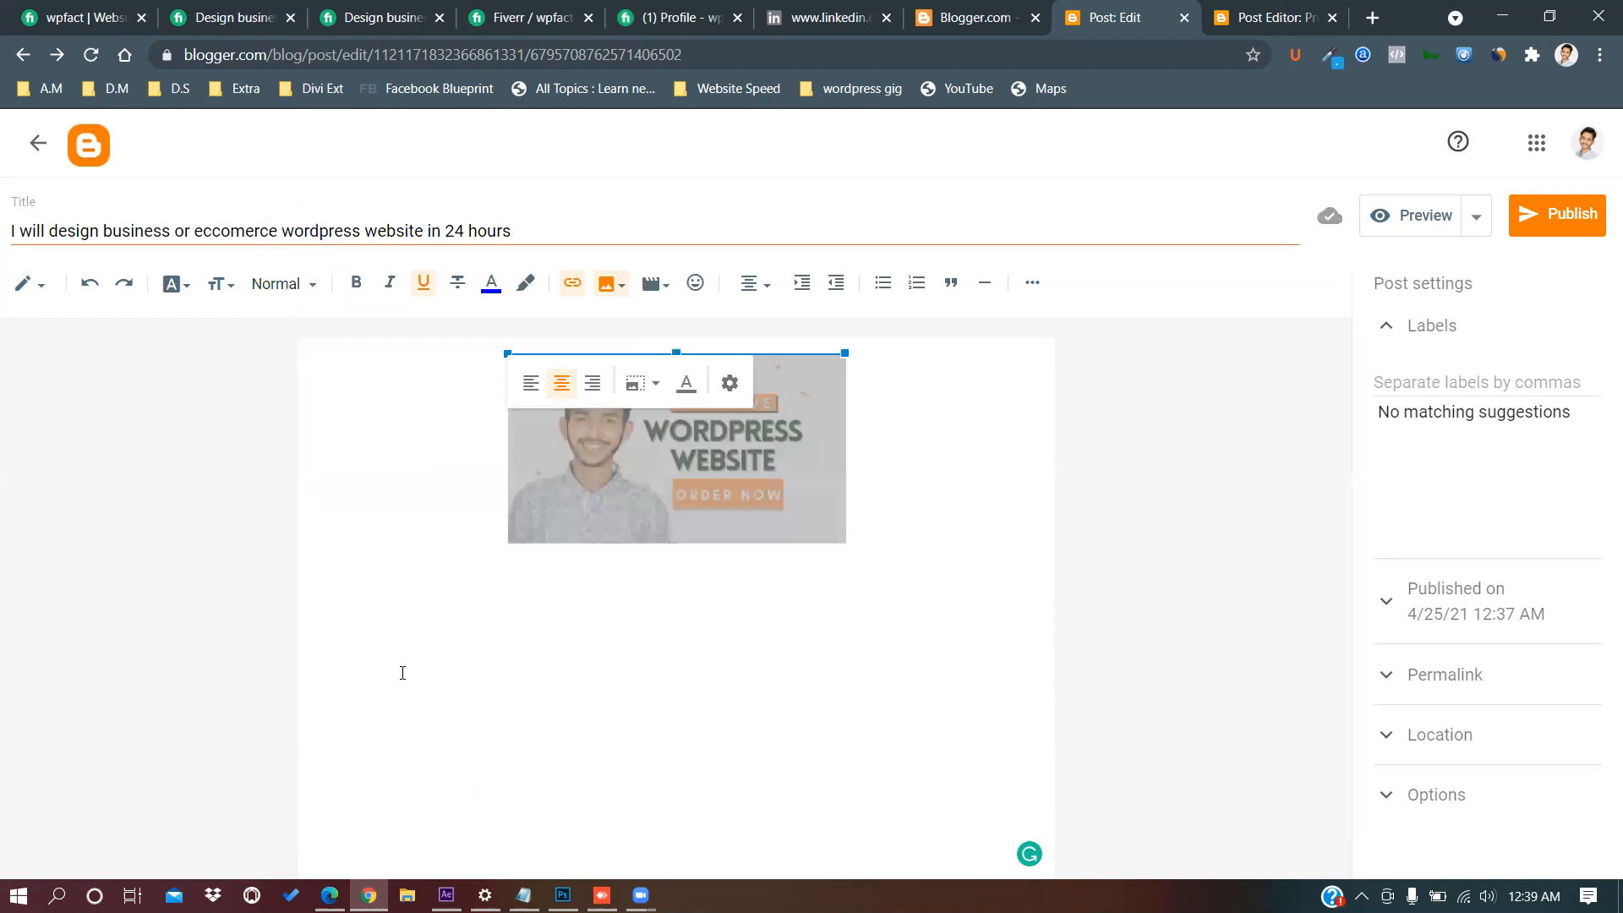
Enlarge the inserted gig image freehand from its corner and apply the Large size preset to it.
click(766, 599)
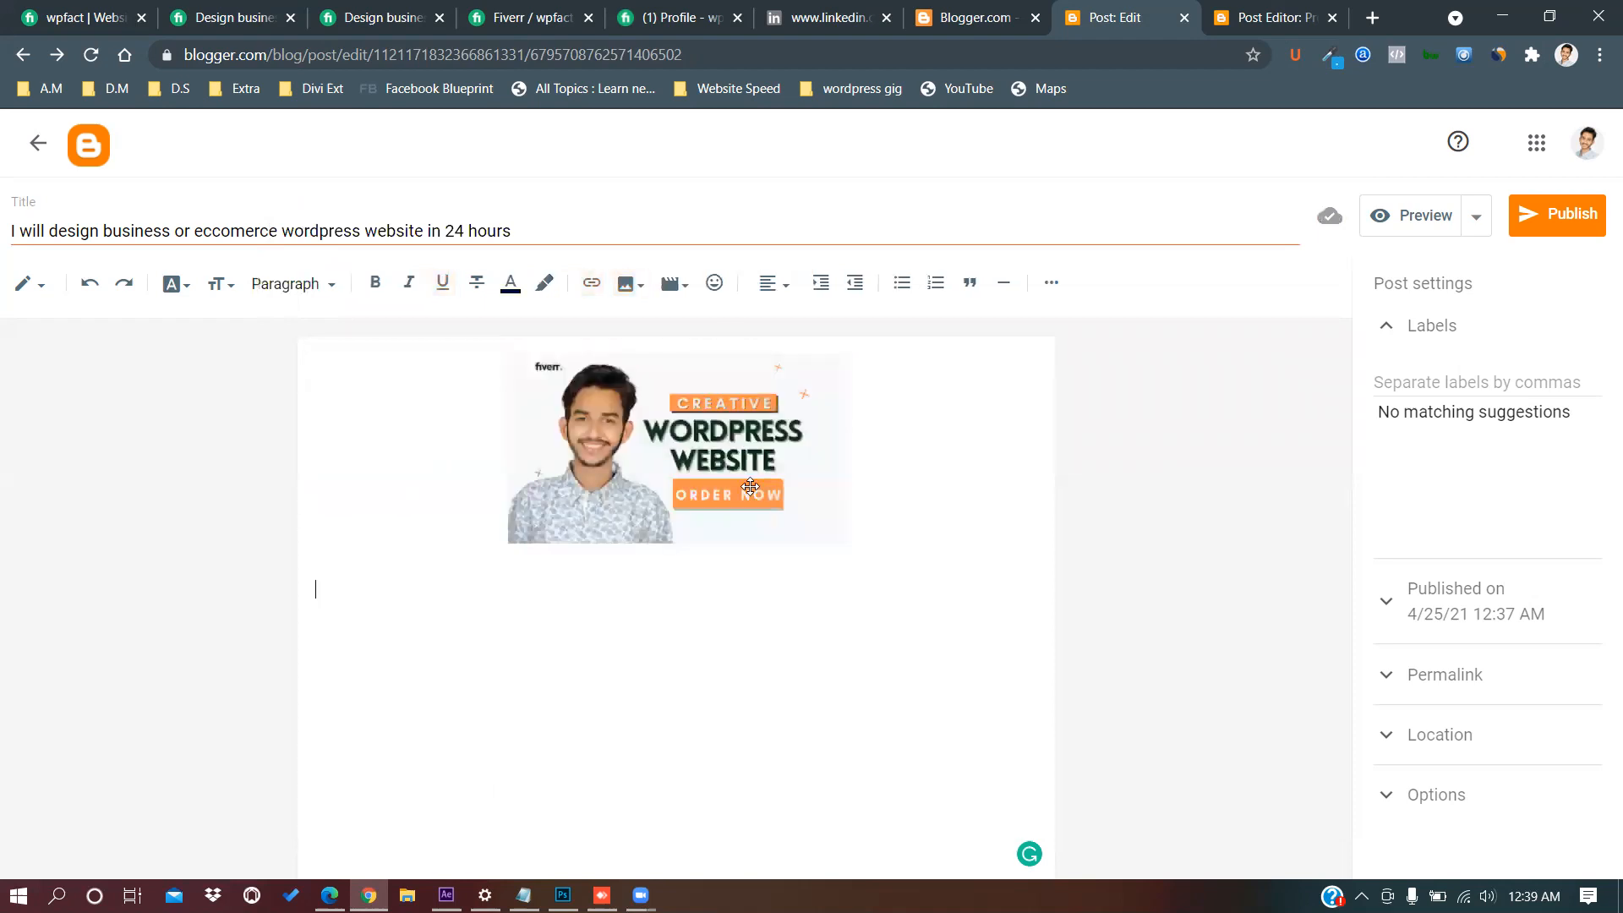
click(750, 487)
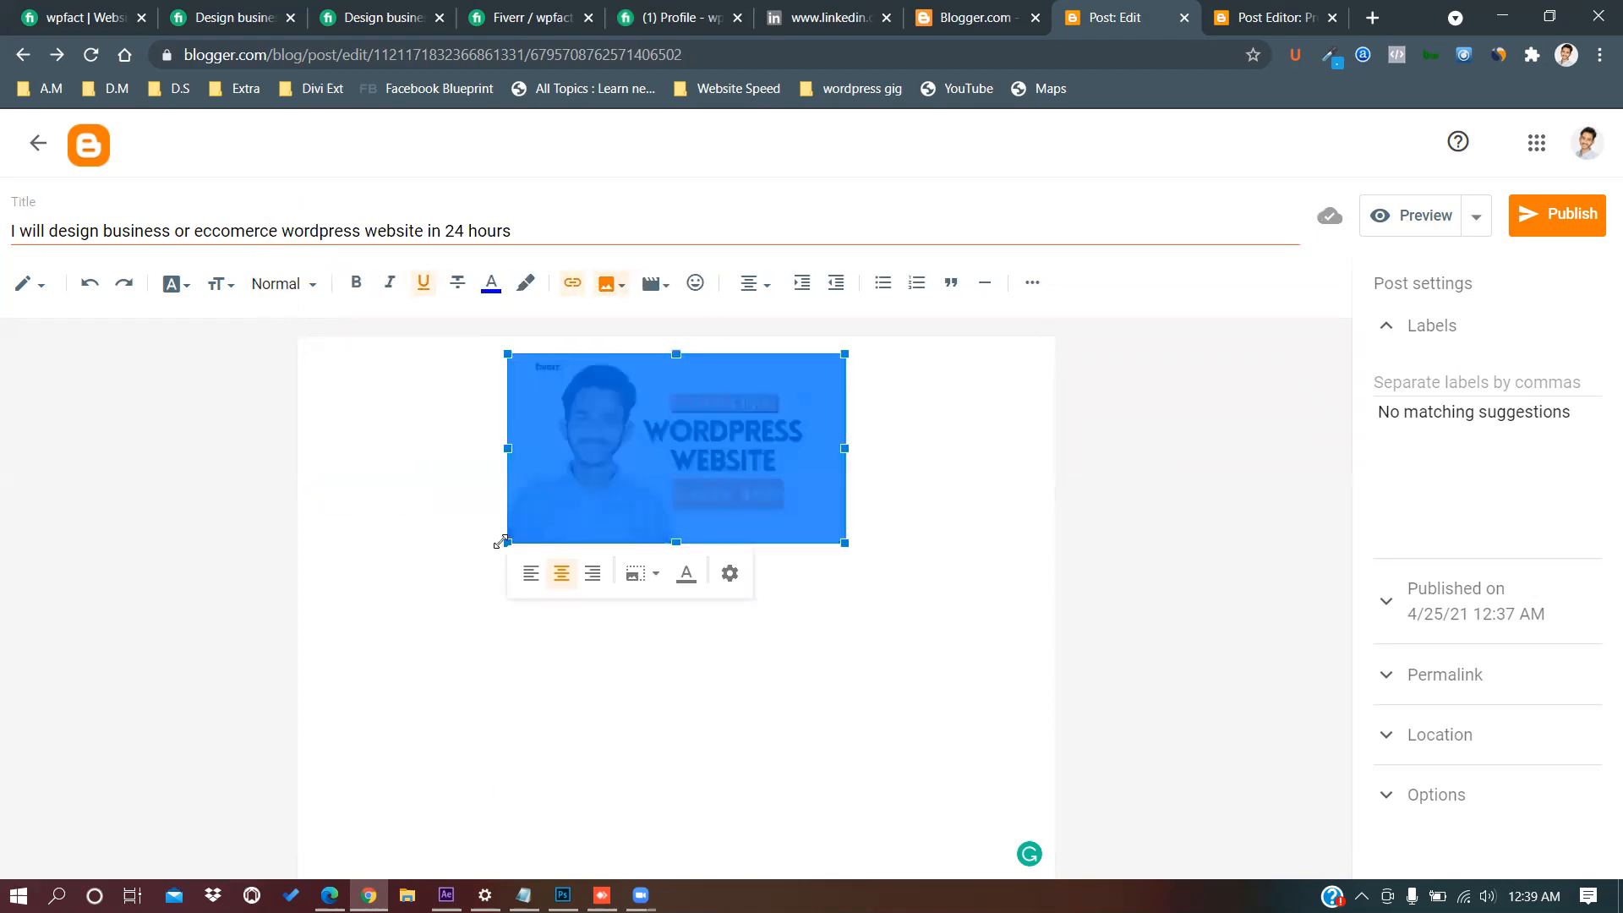
drag(499, 542, 426, 607)
click(696, 523)
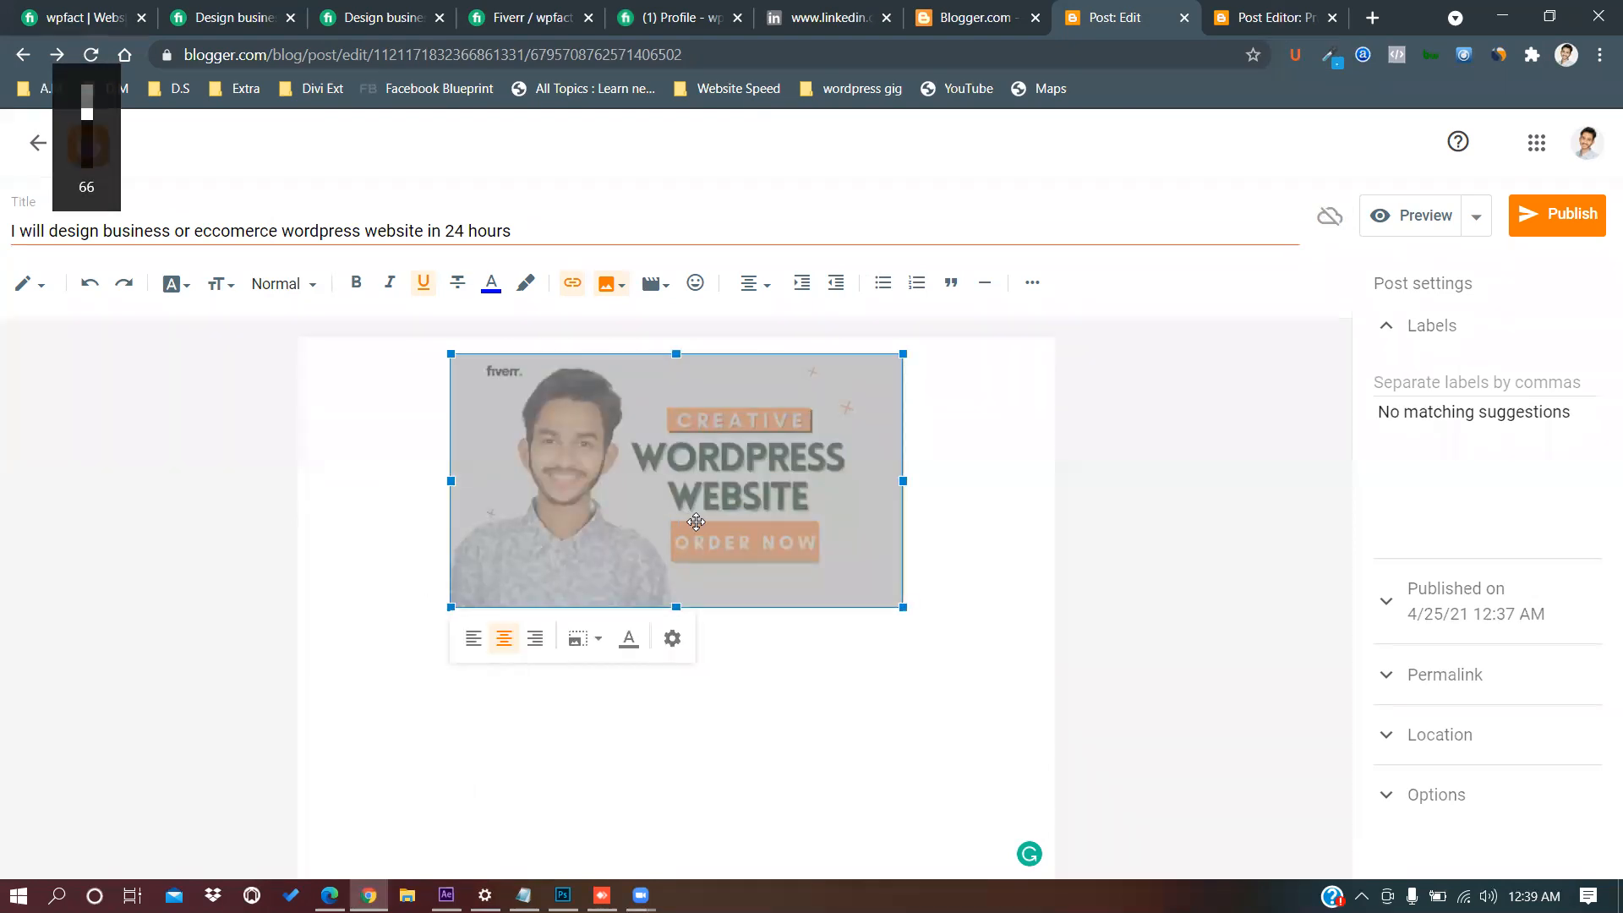
click(596, 649)
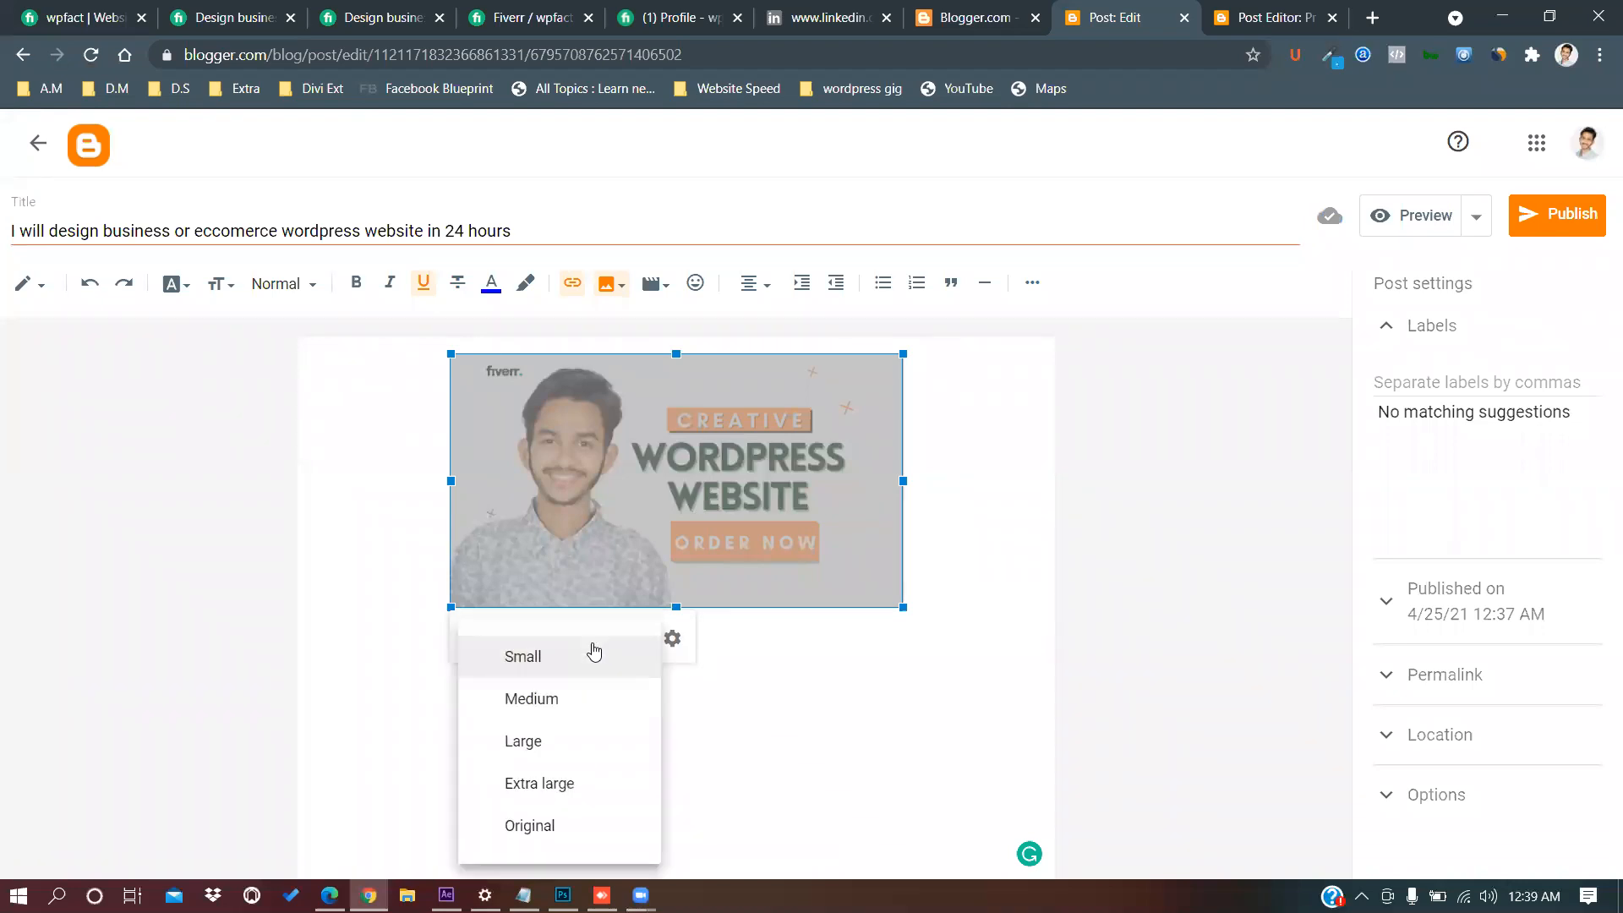
click(561, 742)
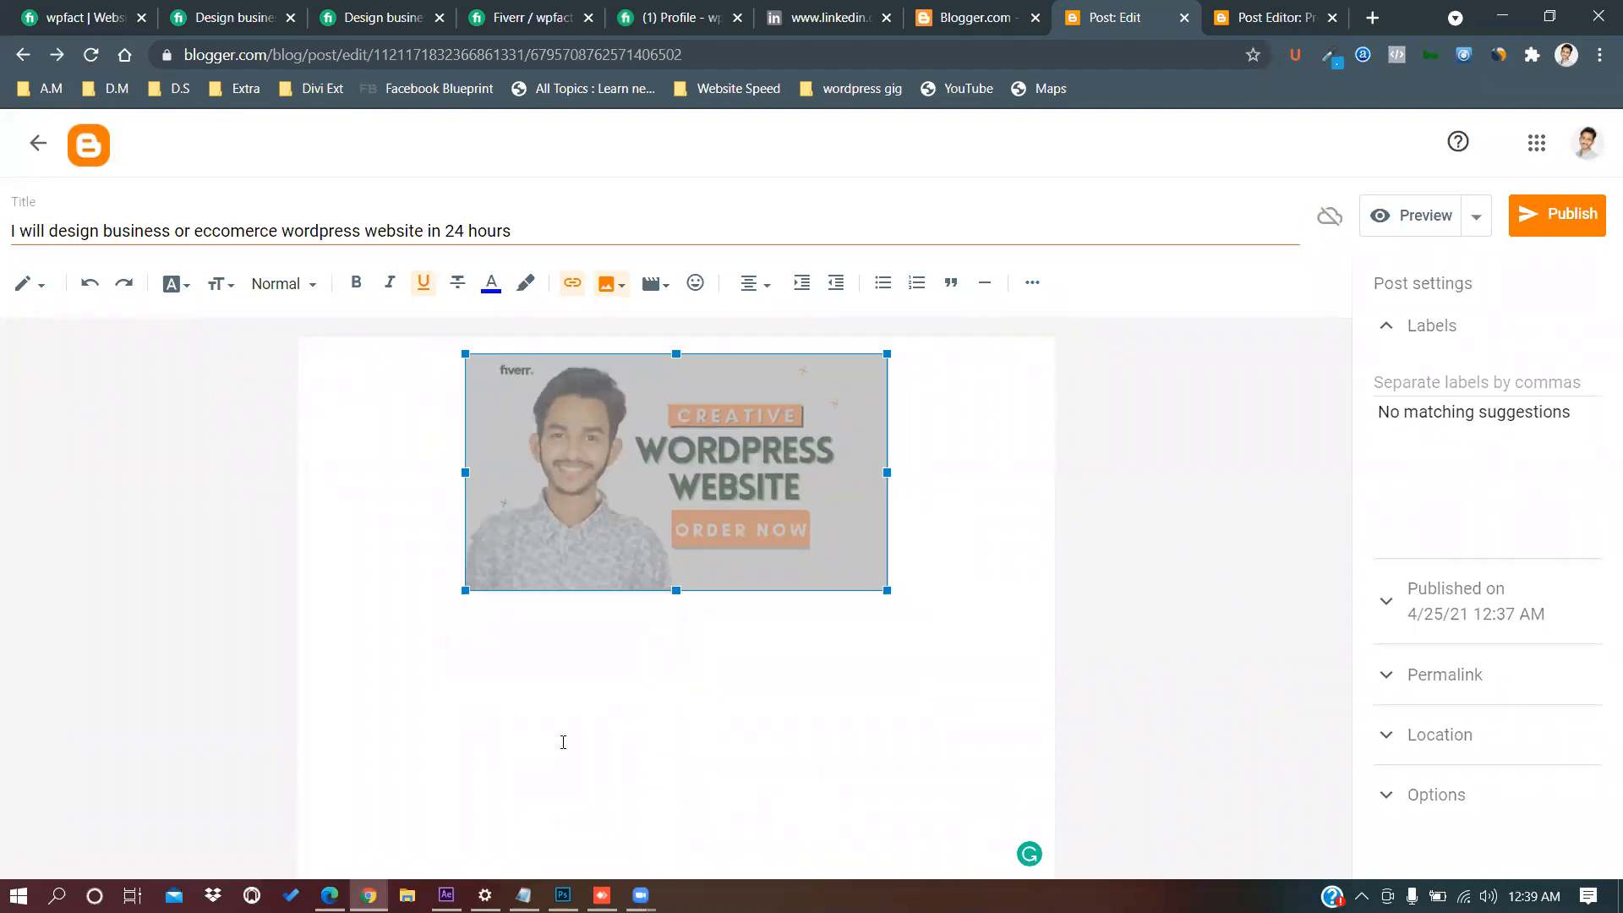
Set the gig image's size to Extra large and add a blank line beneath it.
click(582, 574)
click(594, 623)
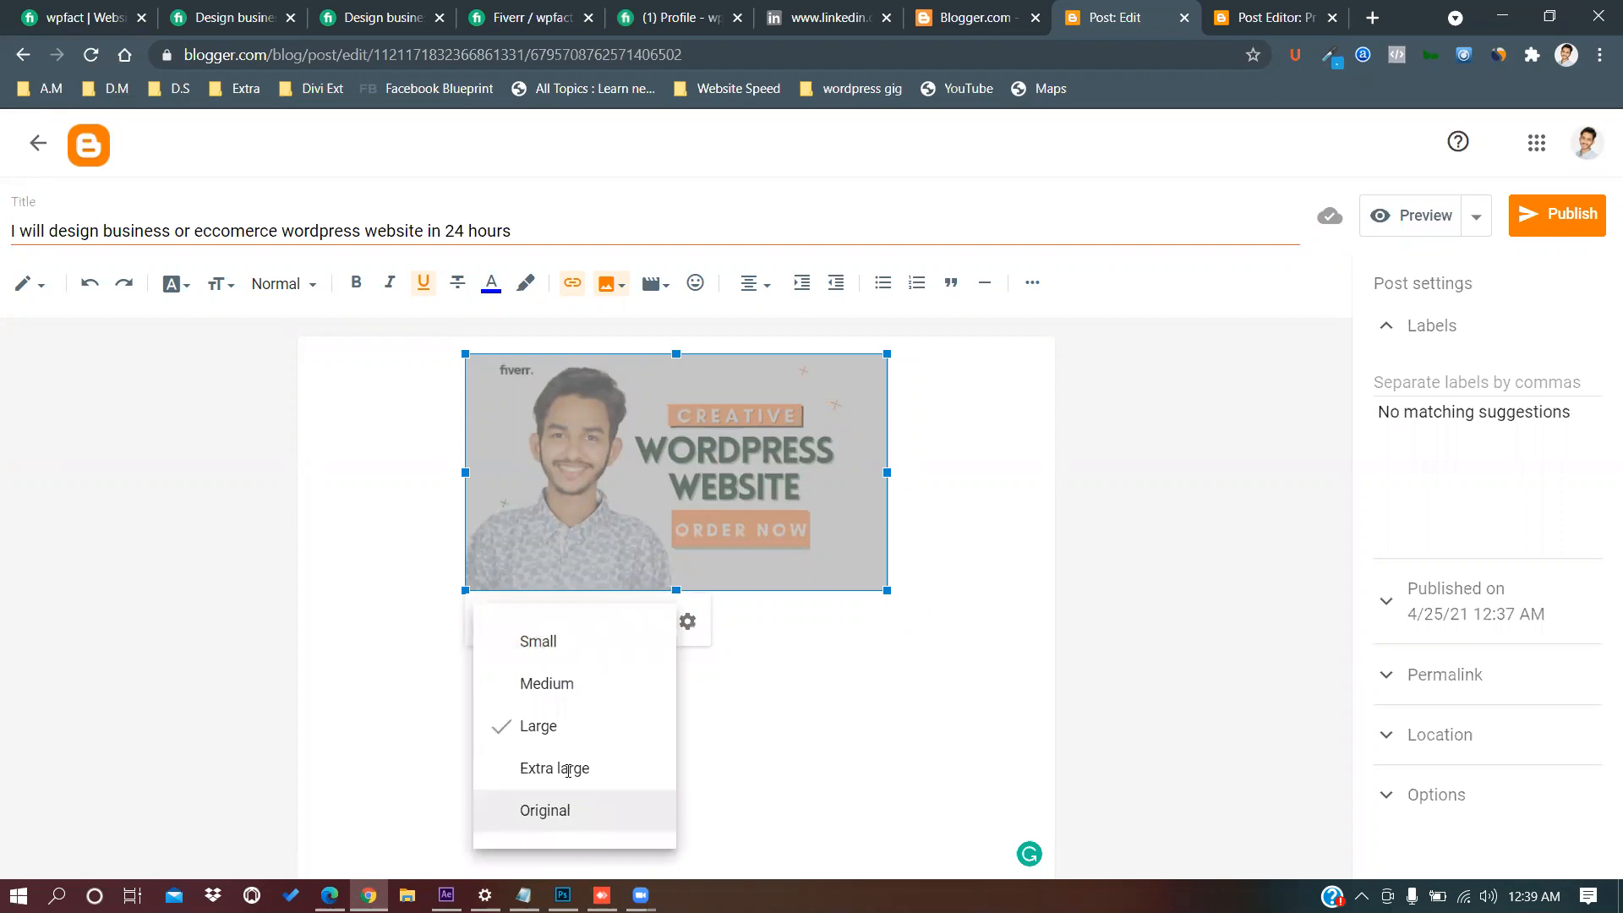
click(568, 770)
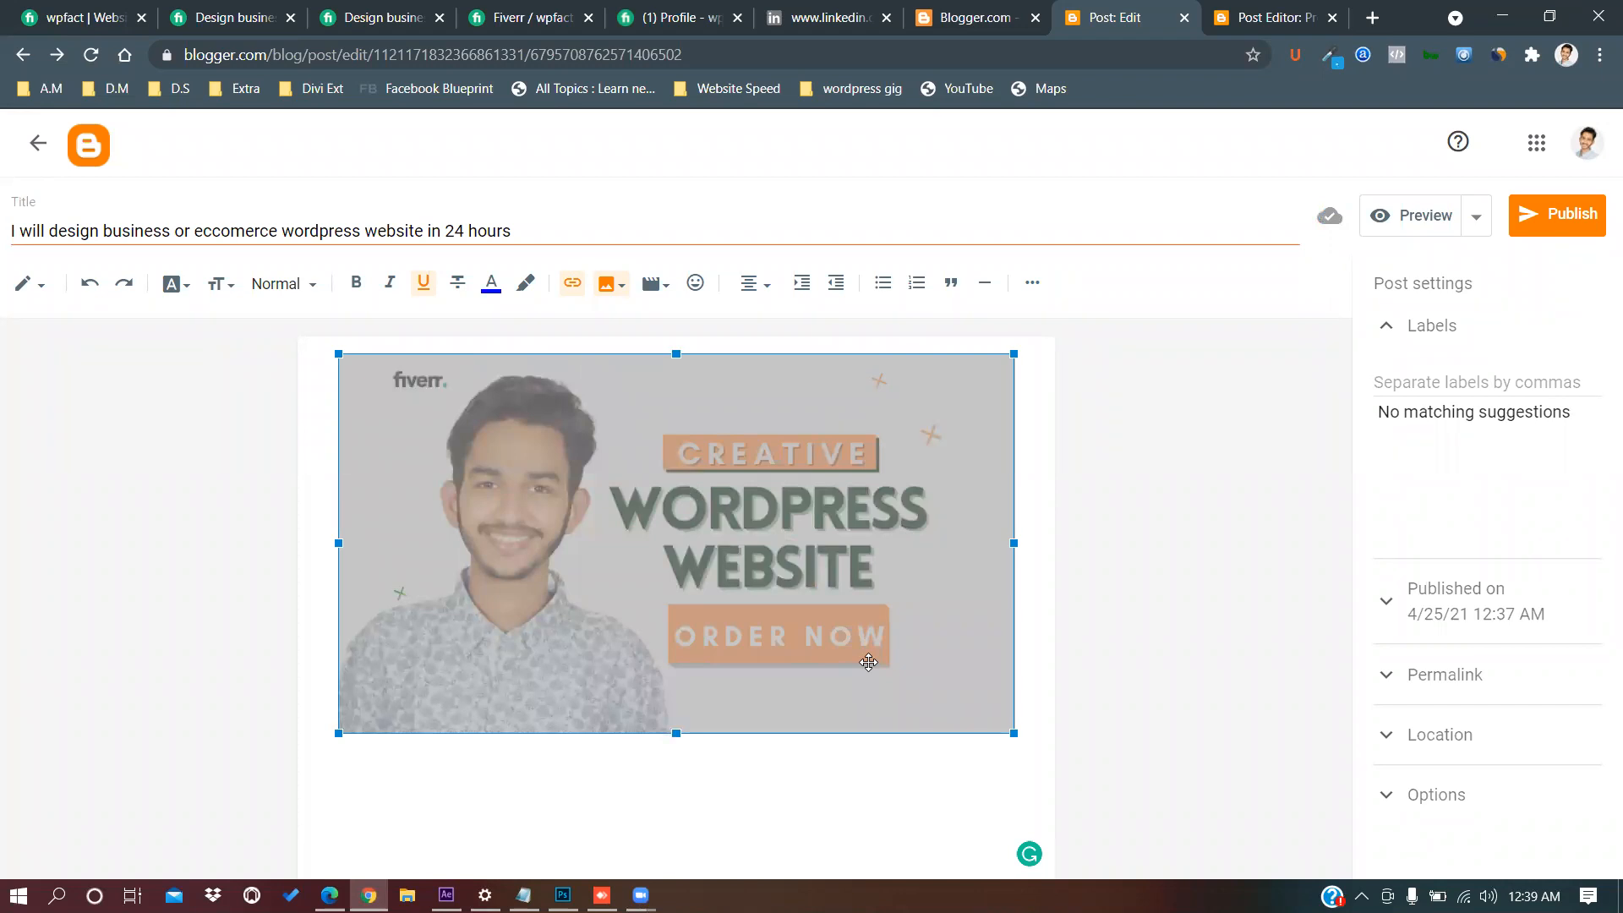
click(893, 663)
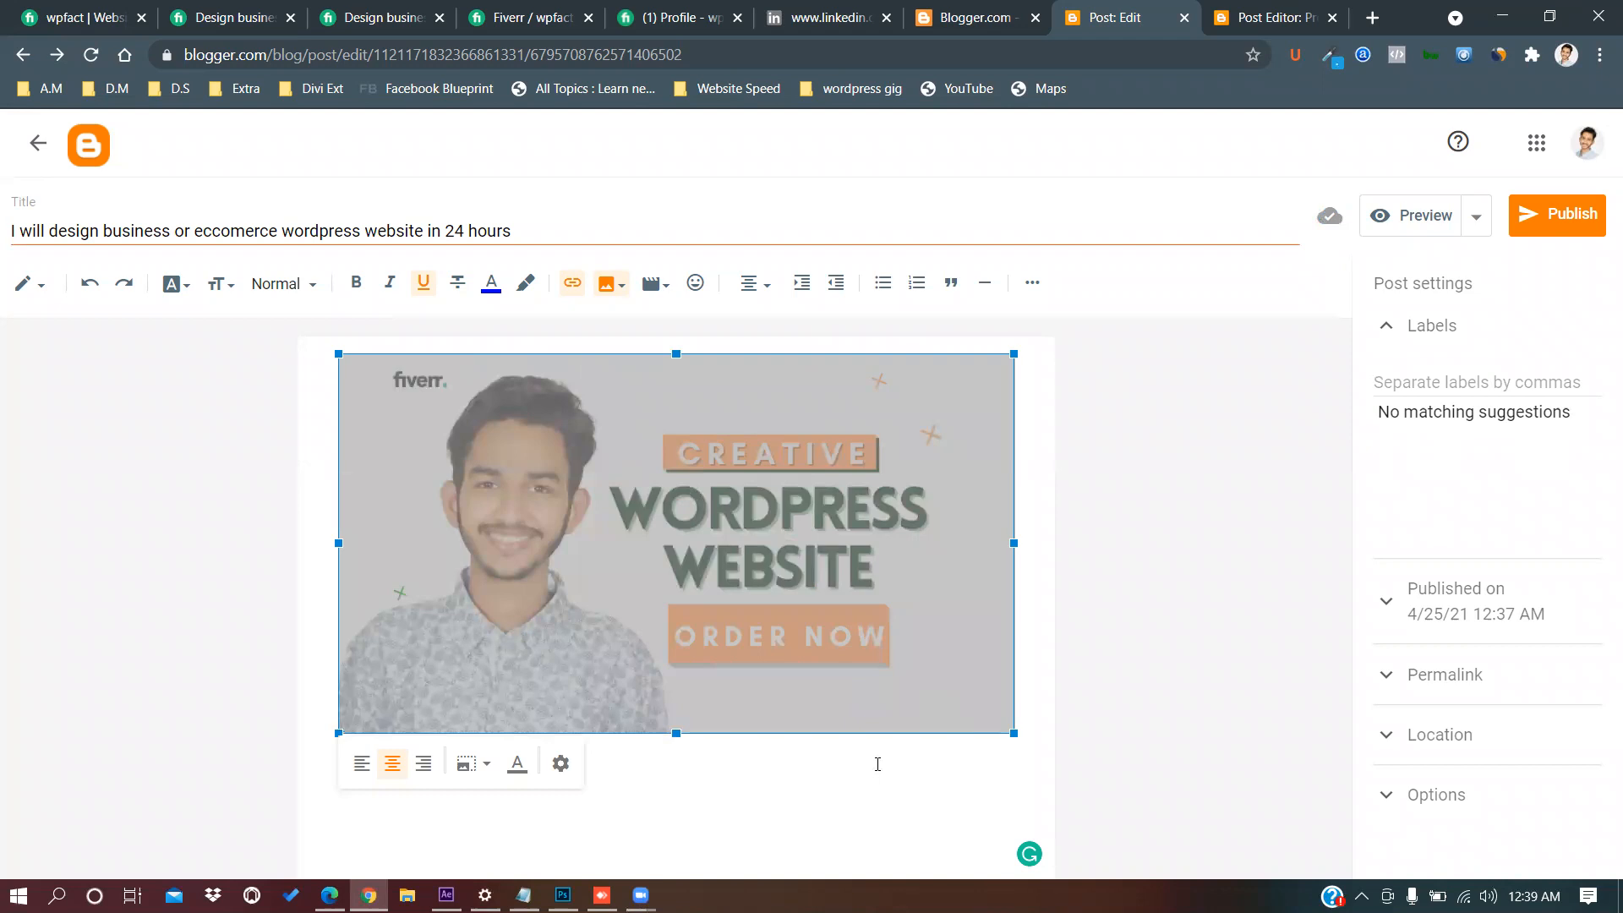
click(833, 793)
key(Return)
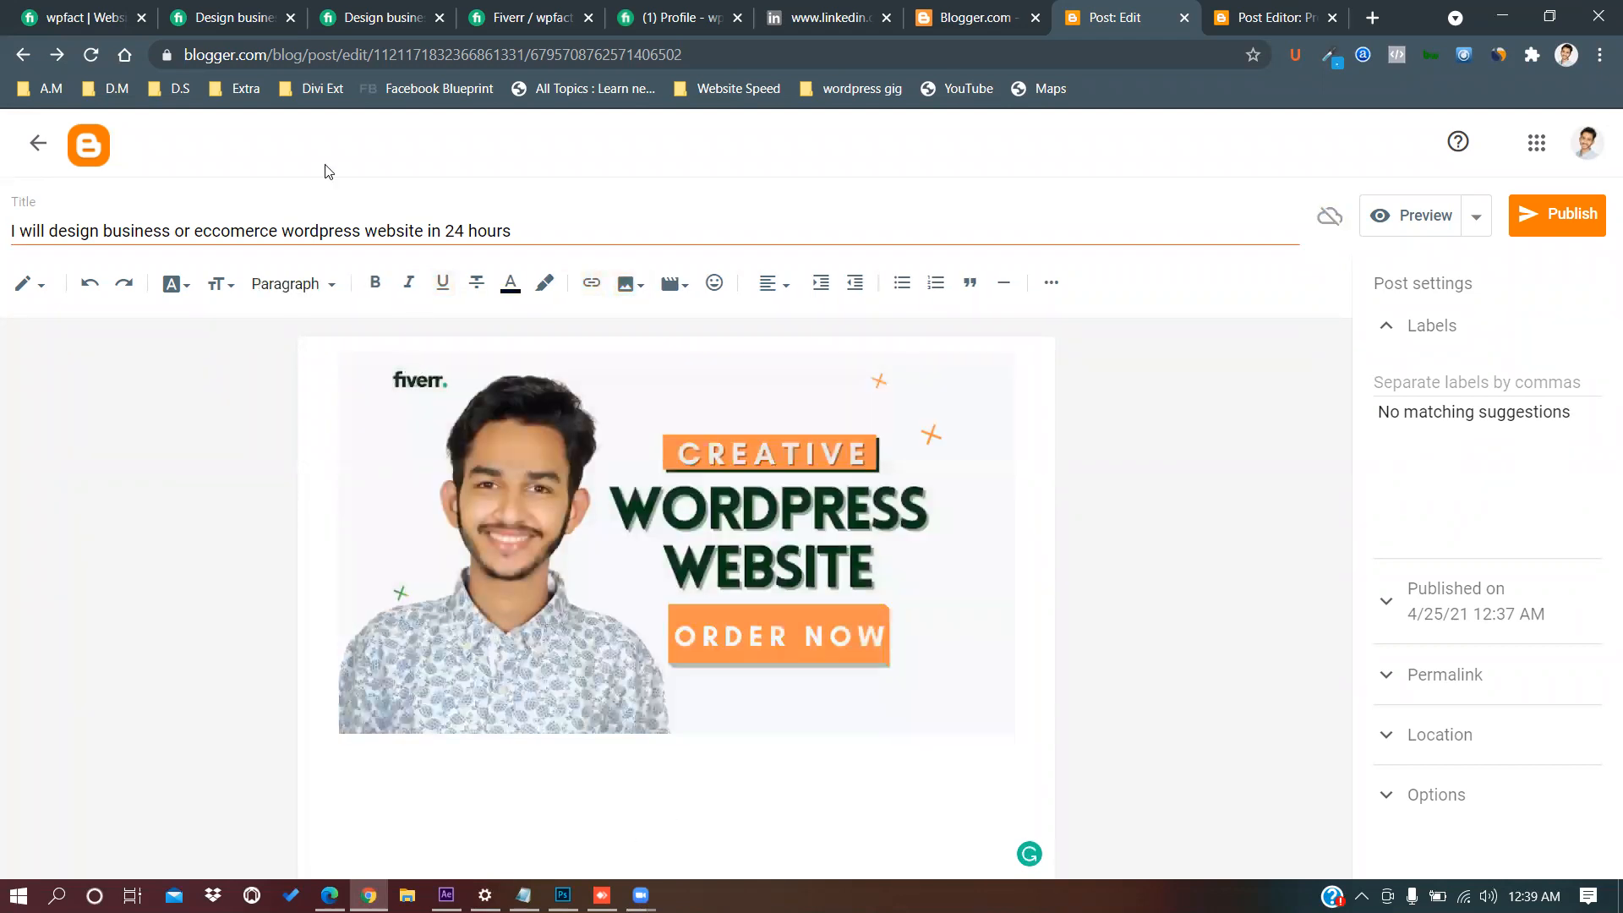
Copy the Fiverr gig's About This Gig text, from below the "Dear Buyer," greeting through the closing signature.
click(224, 29)
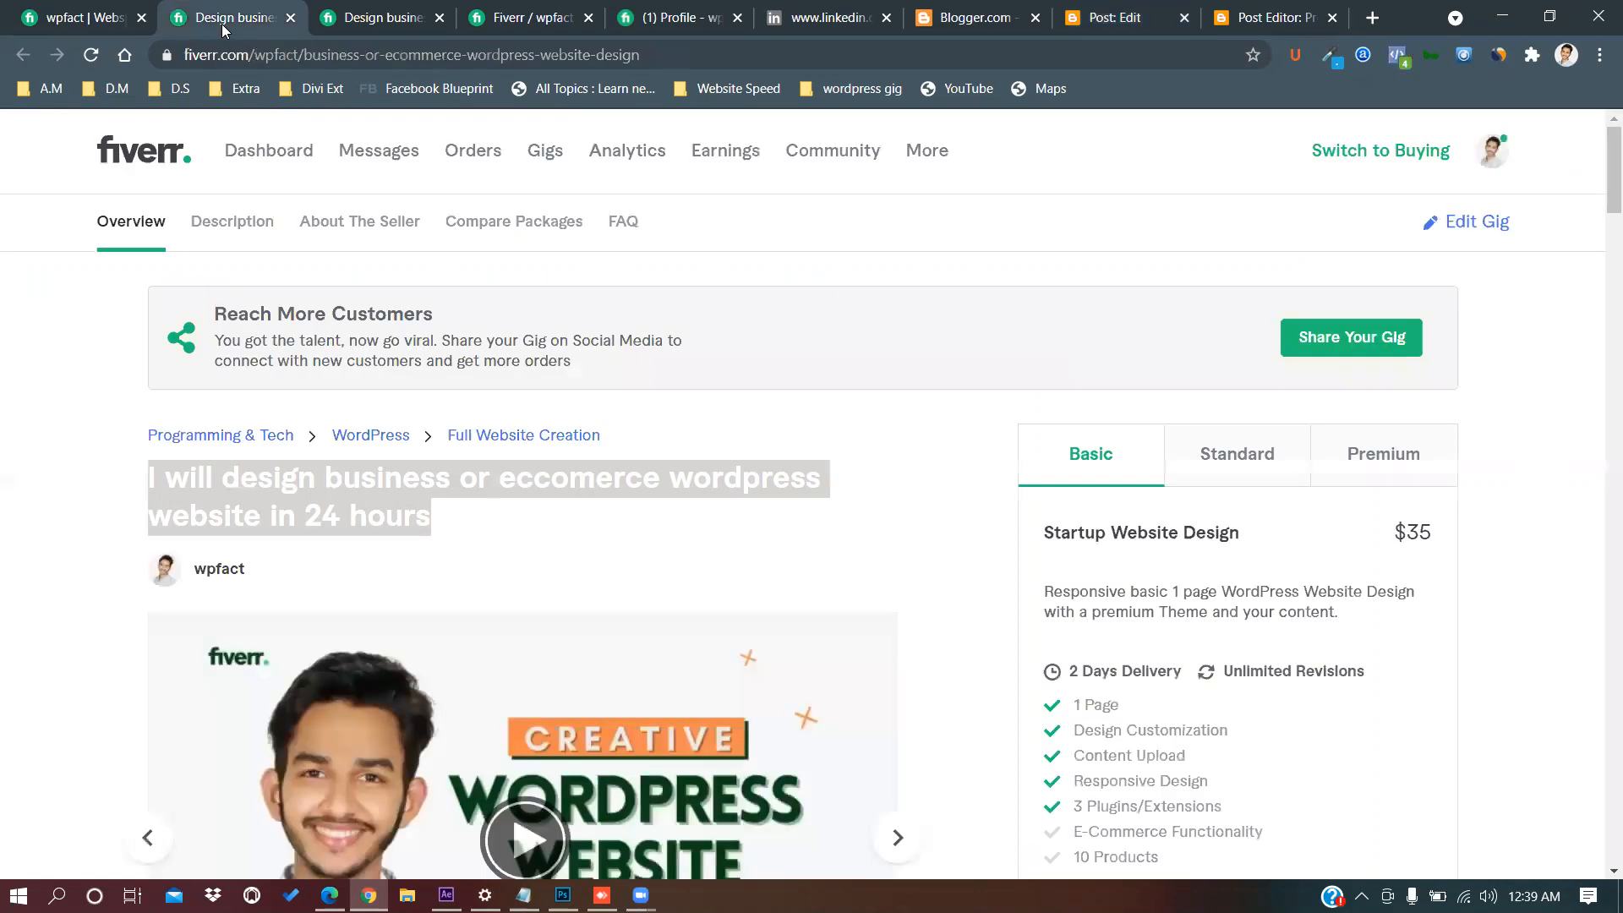
scroll(245, 555, down, 3)
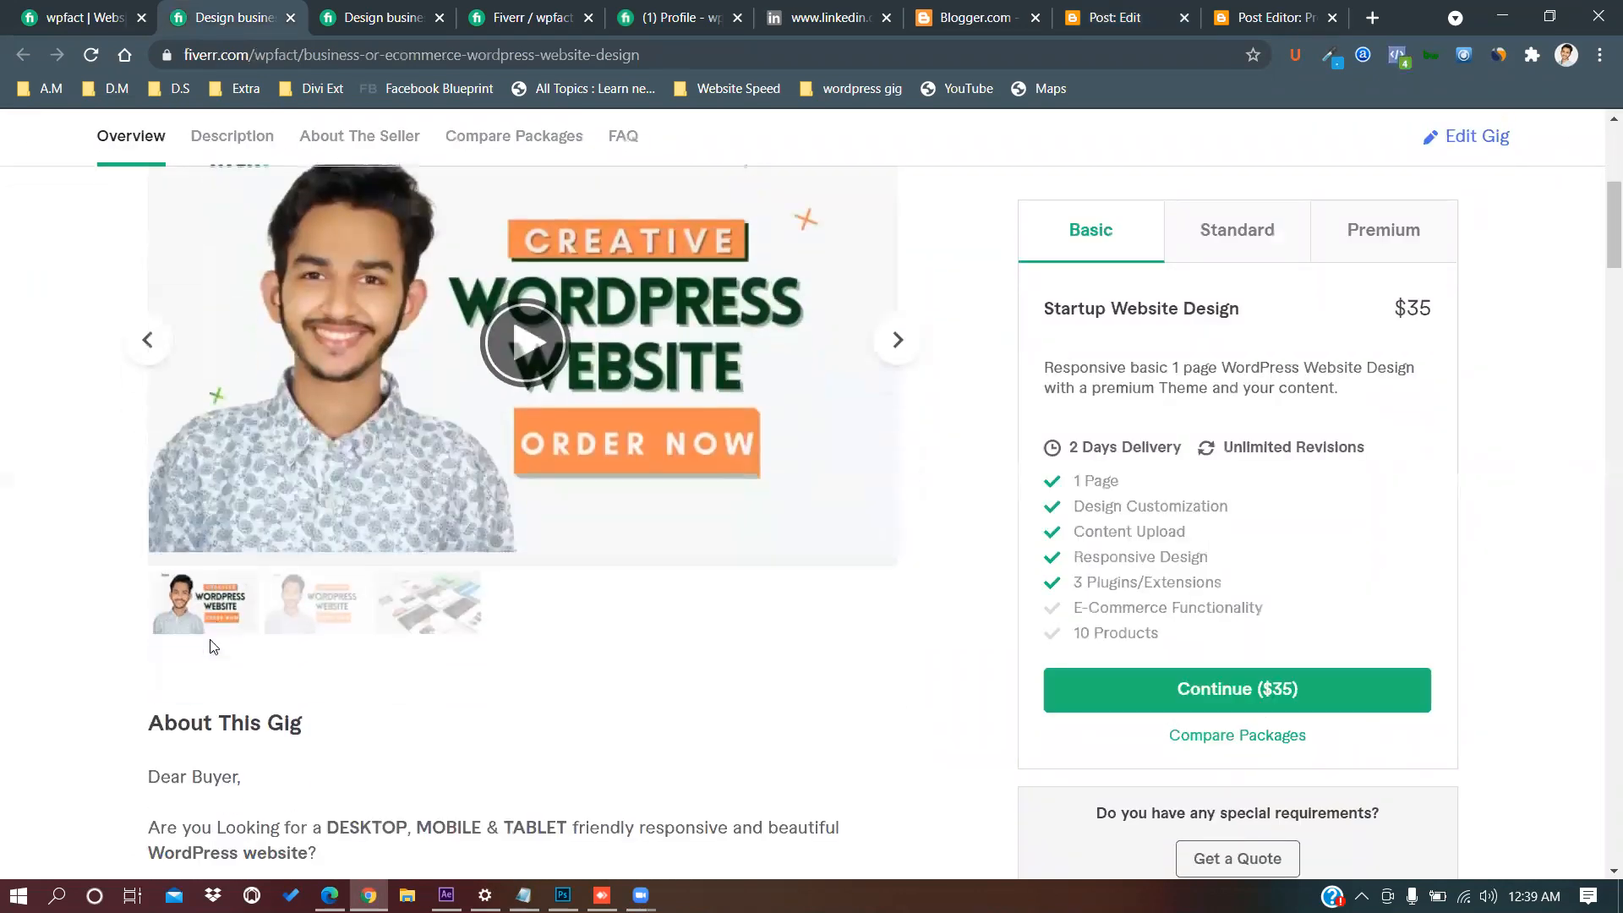
scroll(206, 664, down, 5)
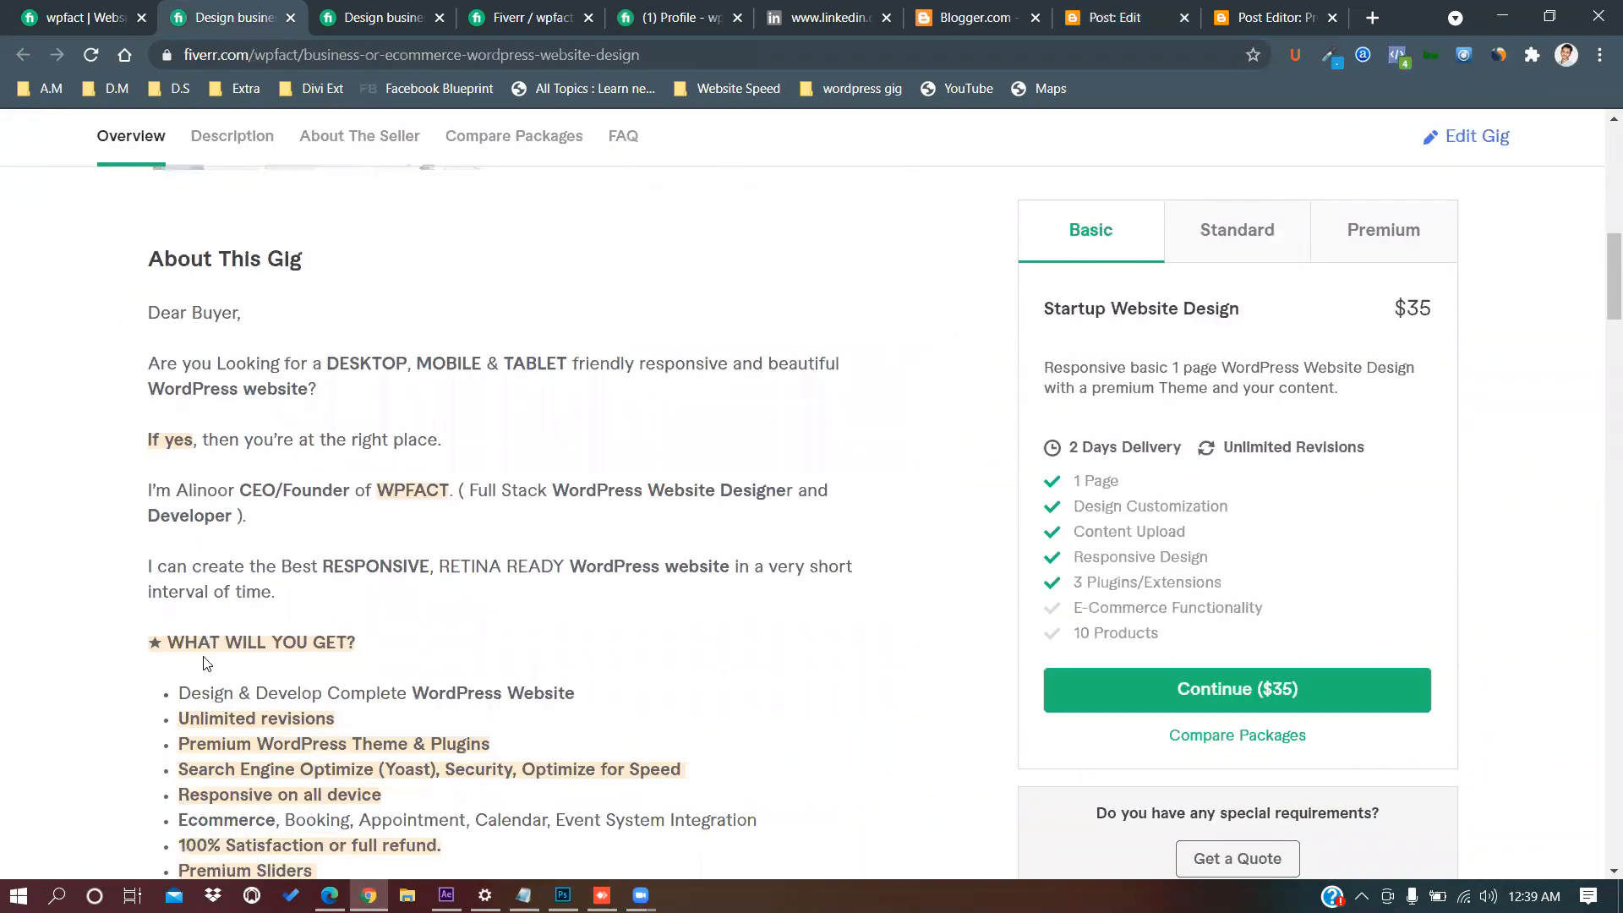
drag(147, 308, 394, 323)
scroll(420, 626, down, 8)
scroll(454, 275, up, 8)
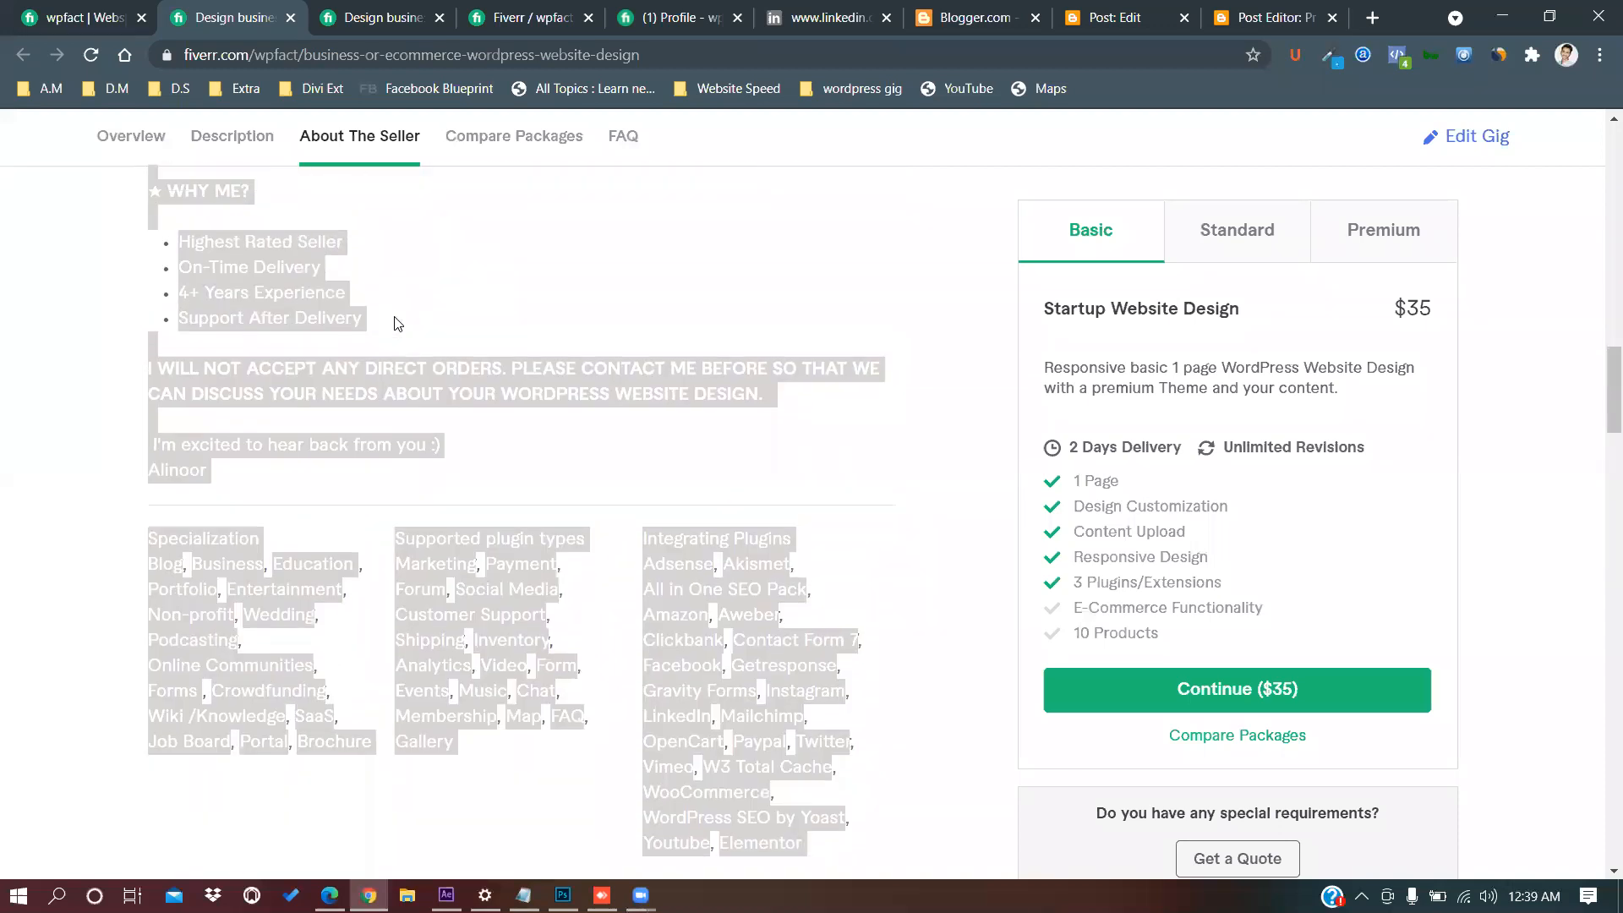
scroll(405, 372, up, 2)
click(264, 604)
drag(263, 627, 146, 296)
scroll(146, 296, up, 7)
scroll(145, 296, up, 2)
drag(184, 427, 184, 427)
scroll(184, 426, up, 2)
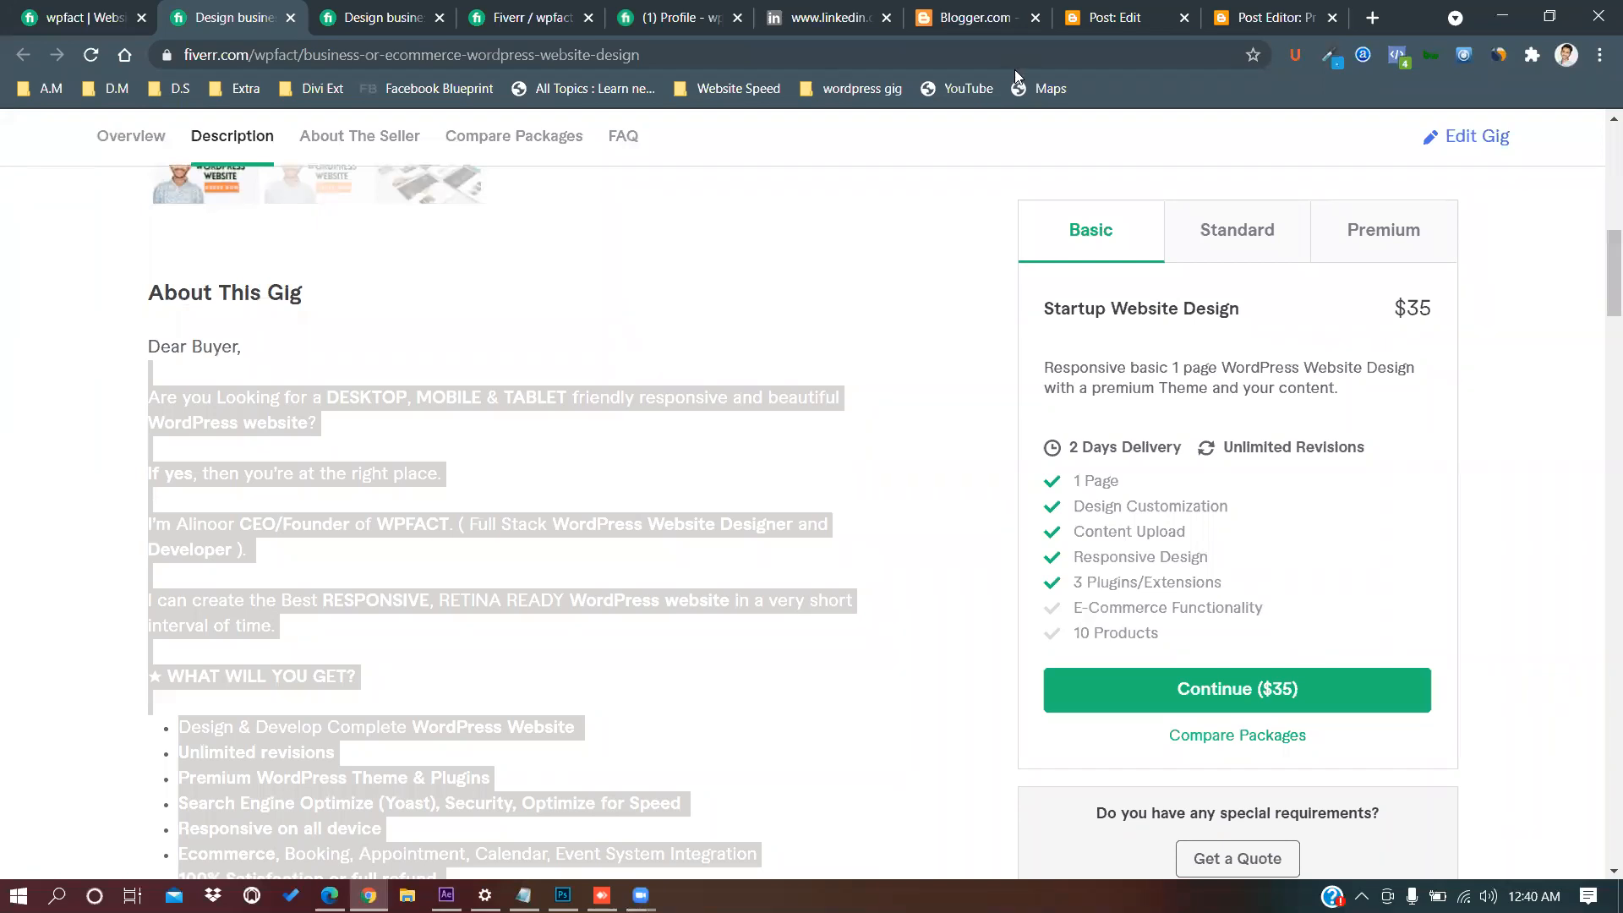
Return to the Blogger post and paste the copied gig description beneath the image.
click(1097, 22)
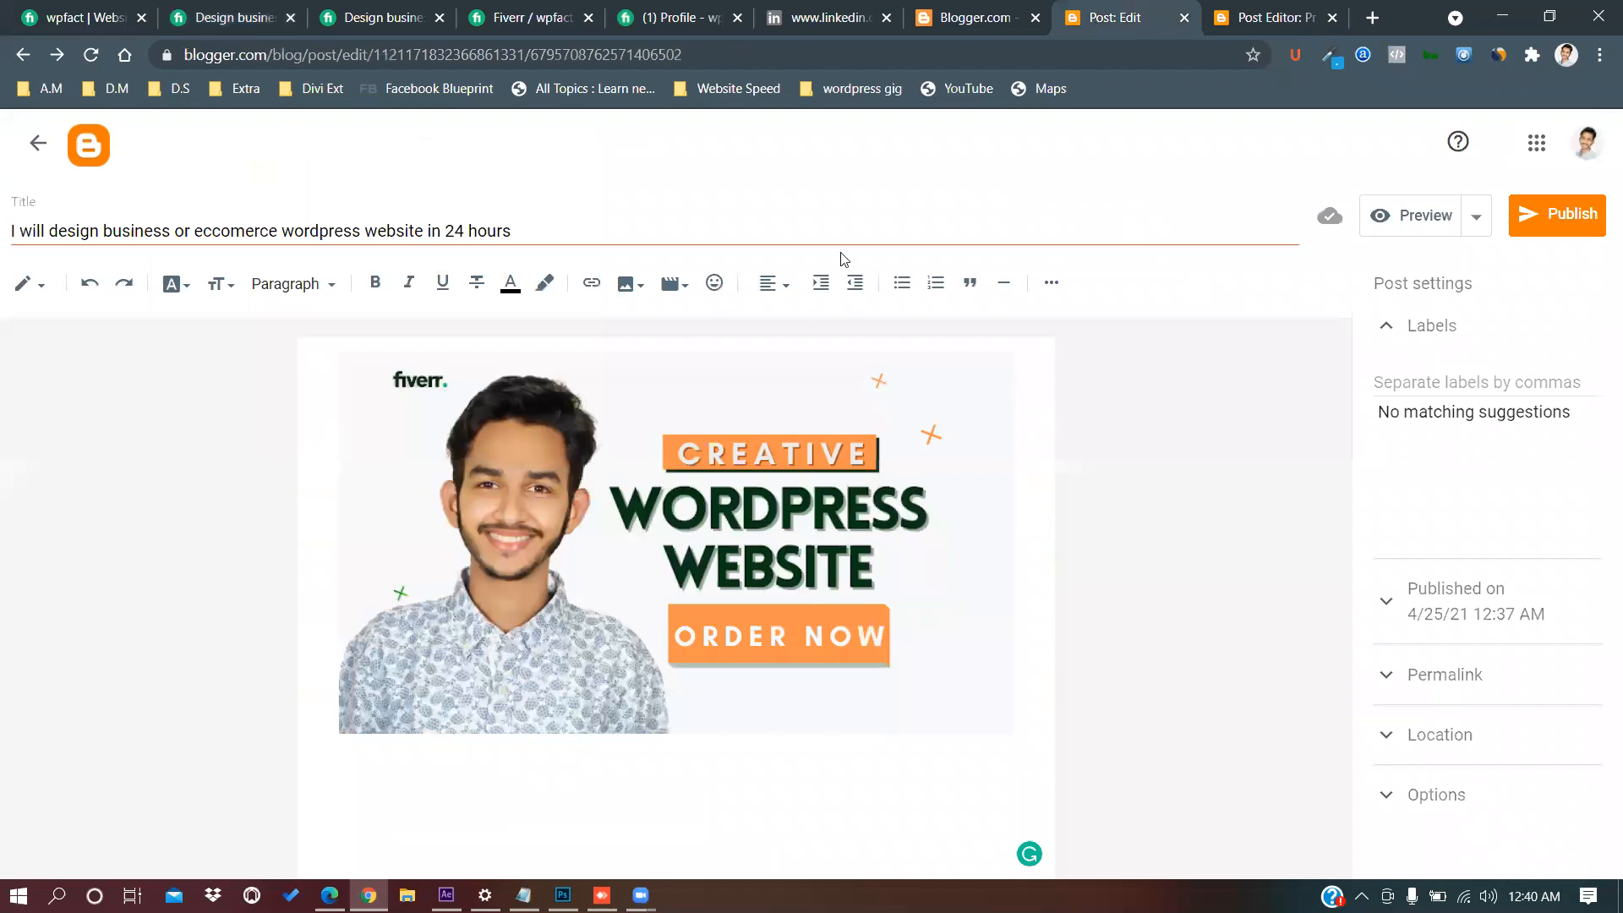
click(492, 801)
key(ctrl+v)
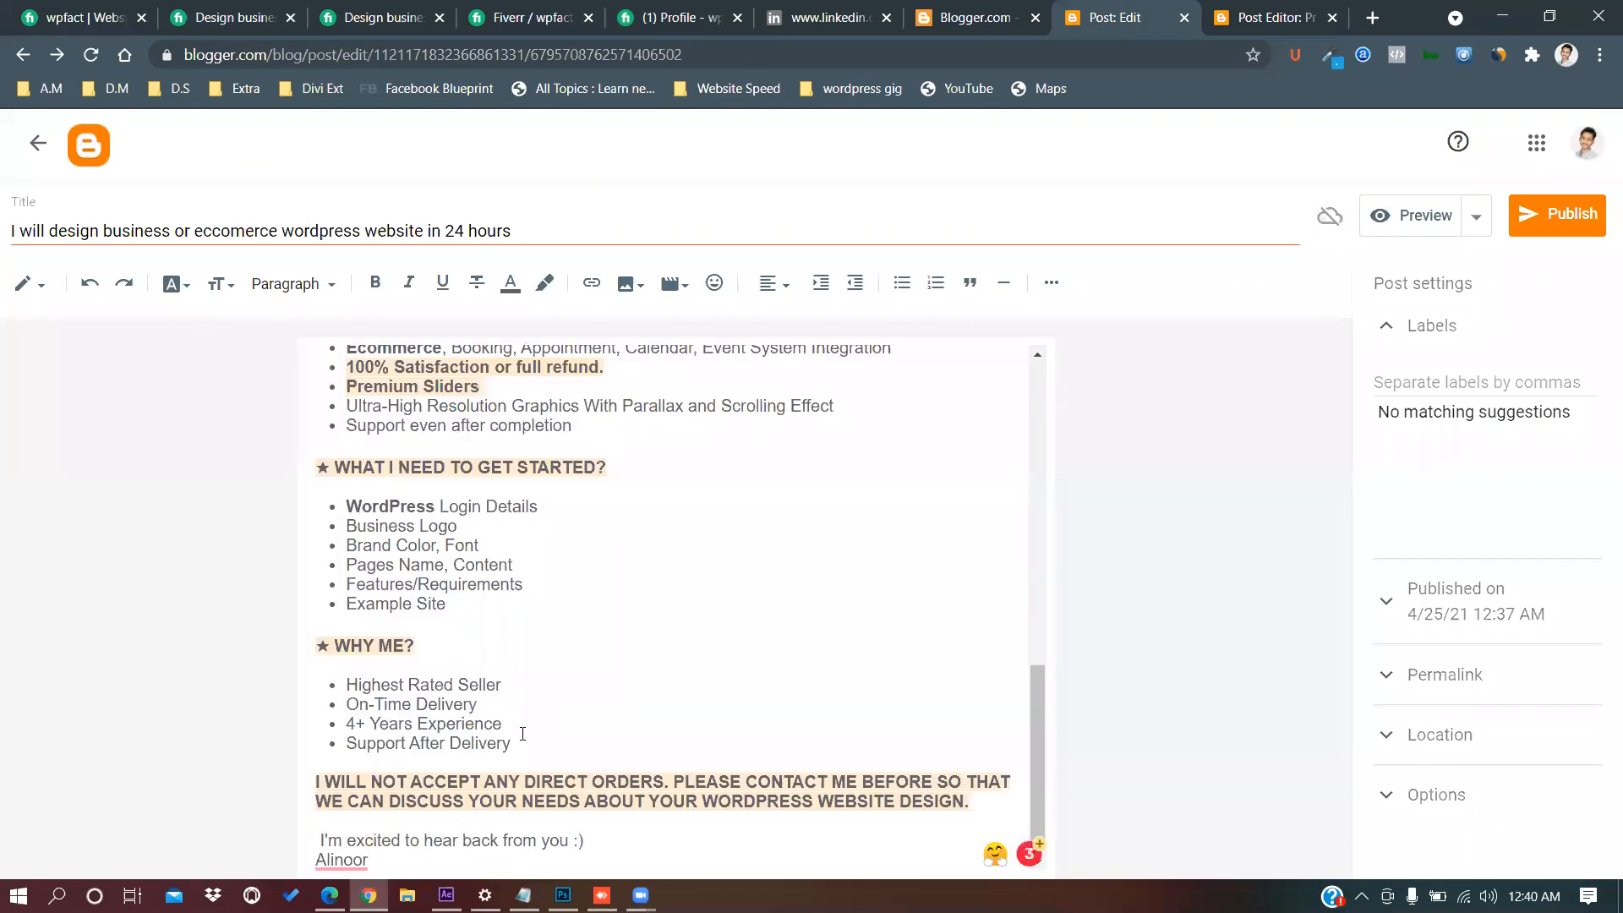
Remove the seller's name from the end of the pasted description and add "Hire me :" on a new line below.
drag(411, 856, 301, 859)
key(Return)
key(Return)
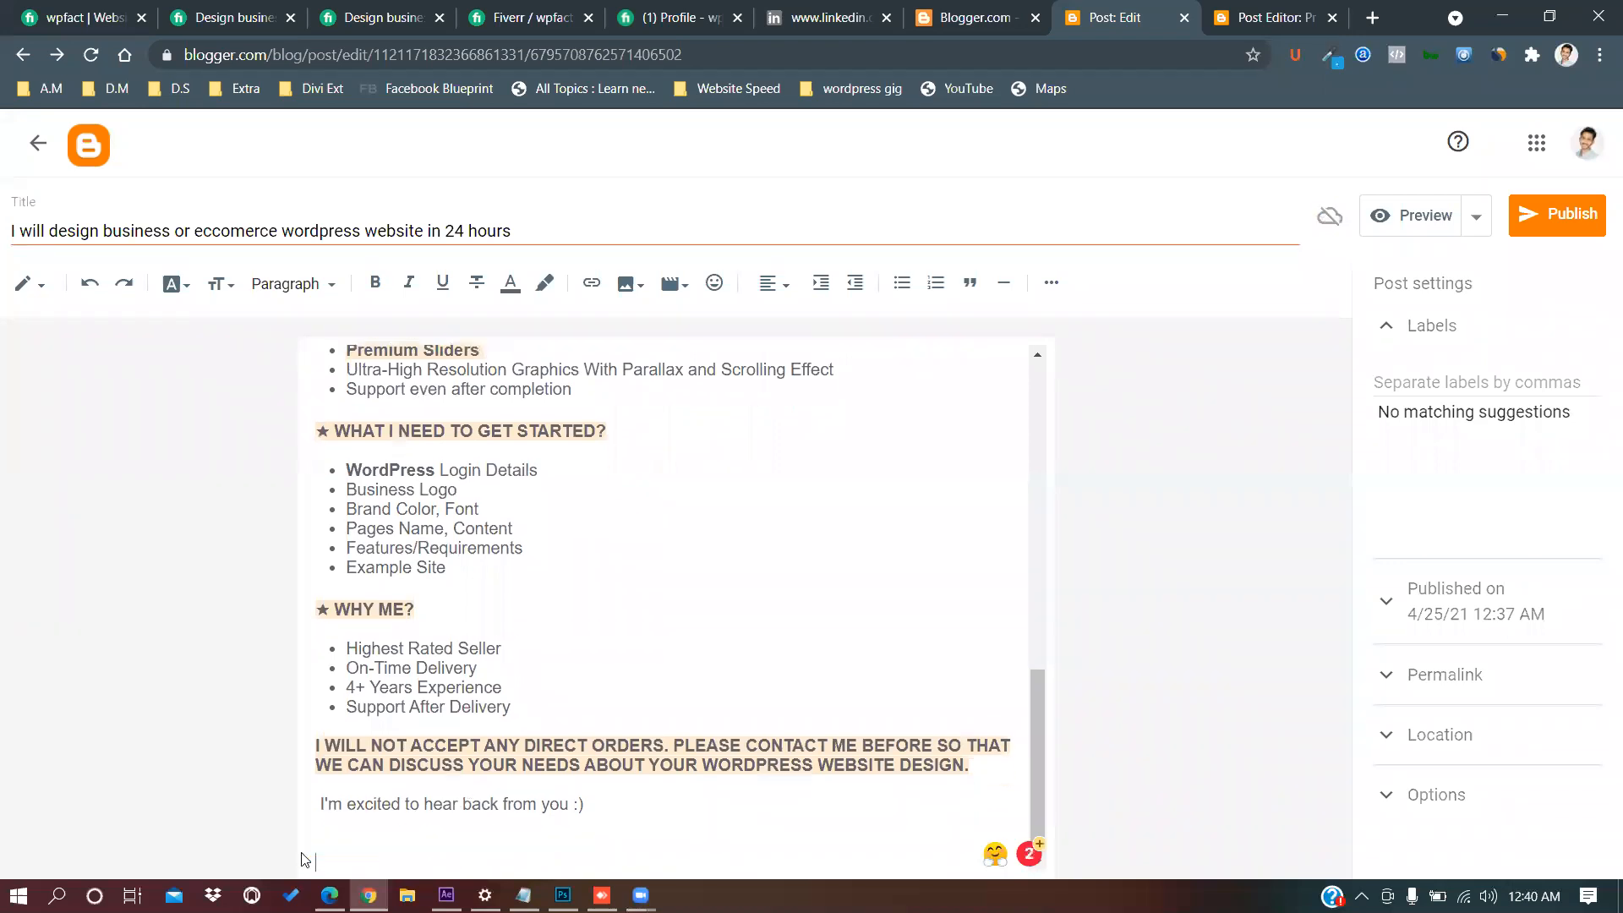
scroll(437, 765, down, 1)
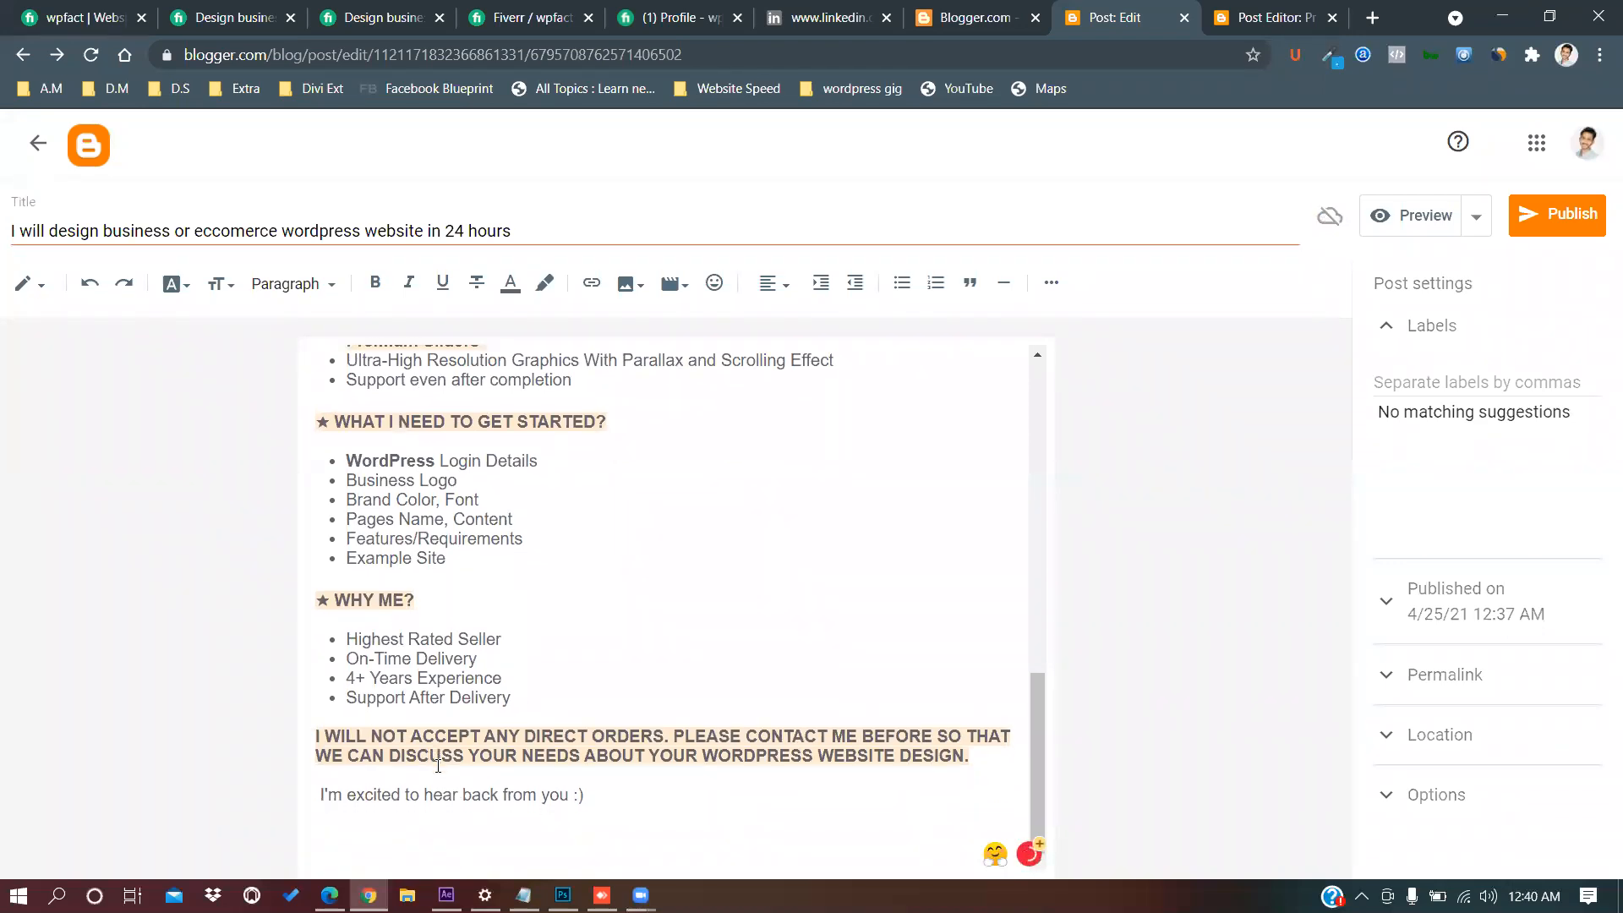
text(Hire me :)
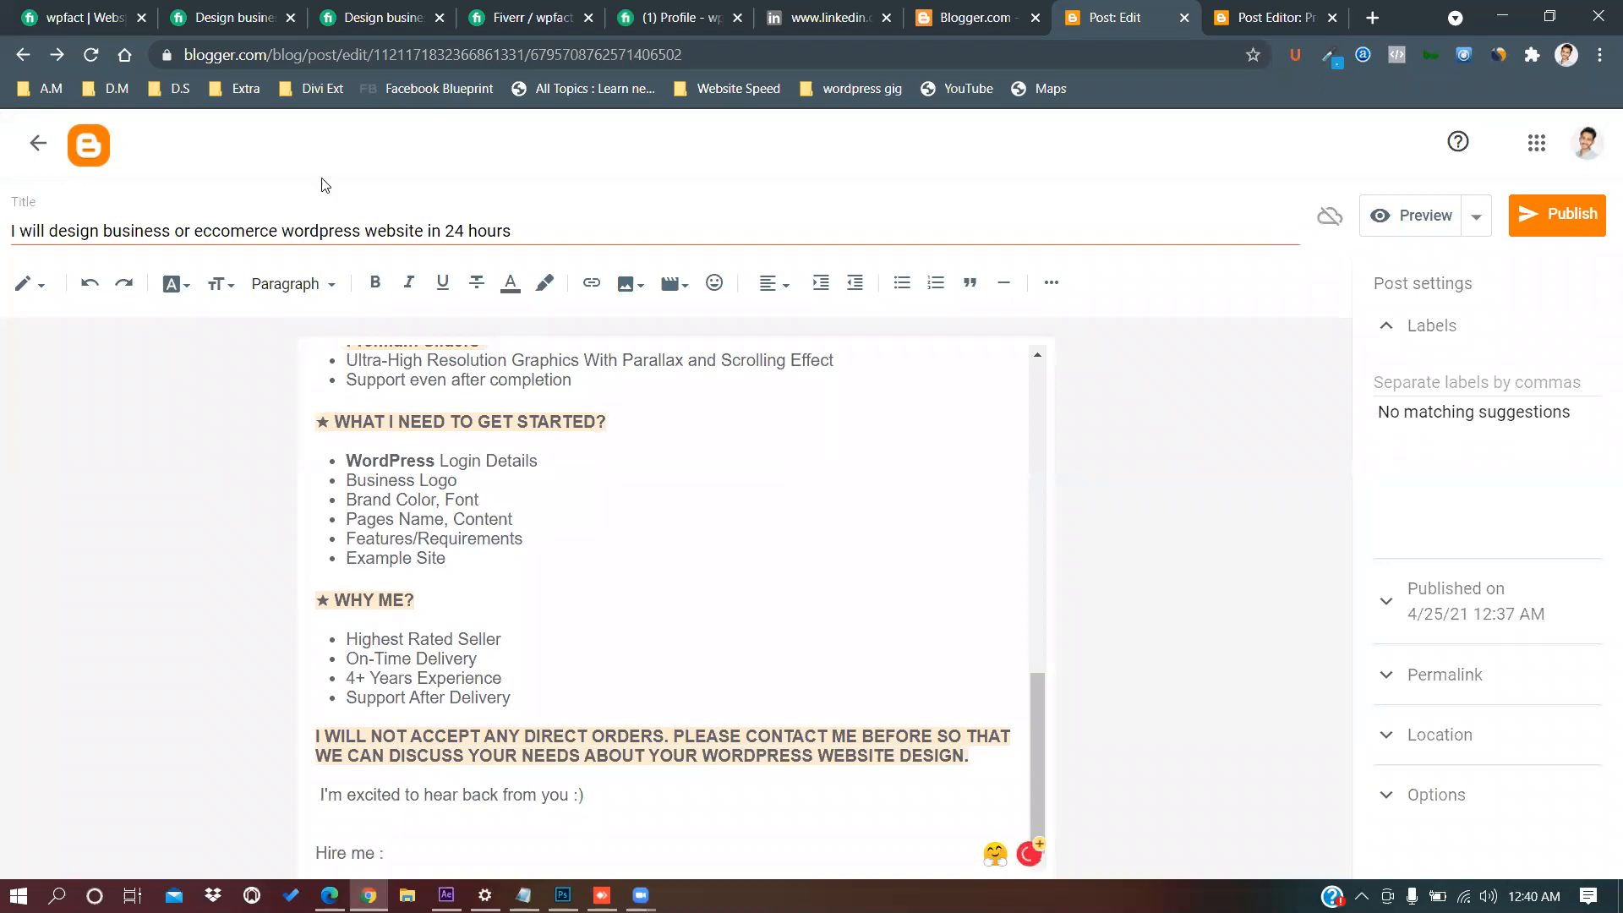
Copy the Fiverr gig's share link and paste it after "Hire me :" in the Blogger post.
click(244, 18)
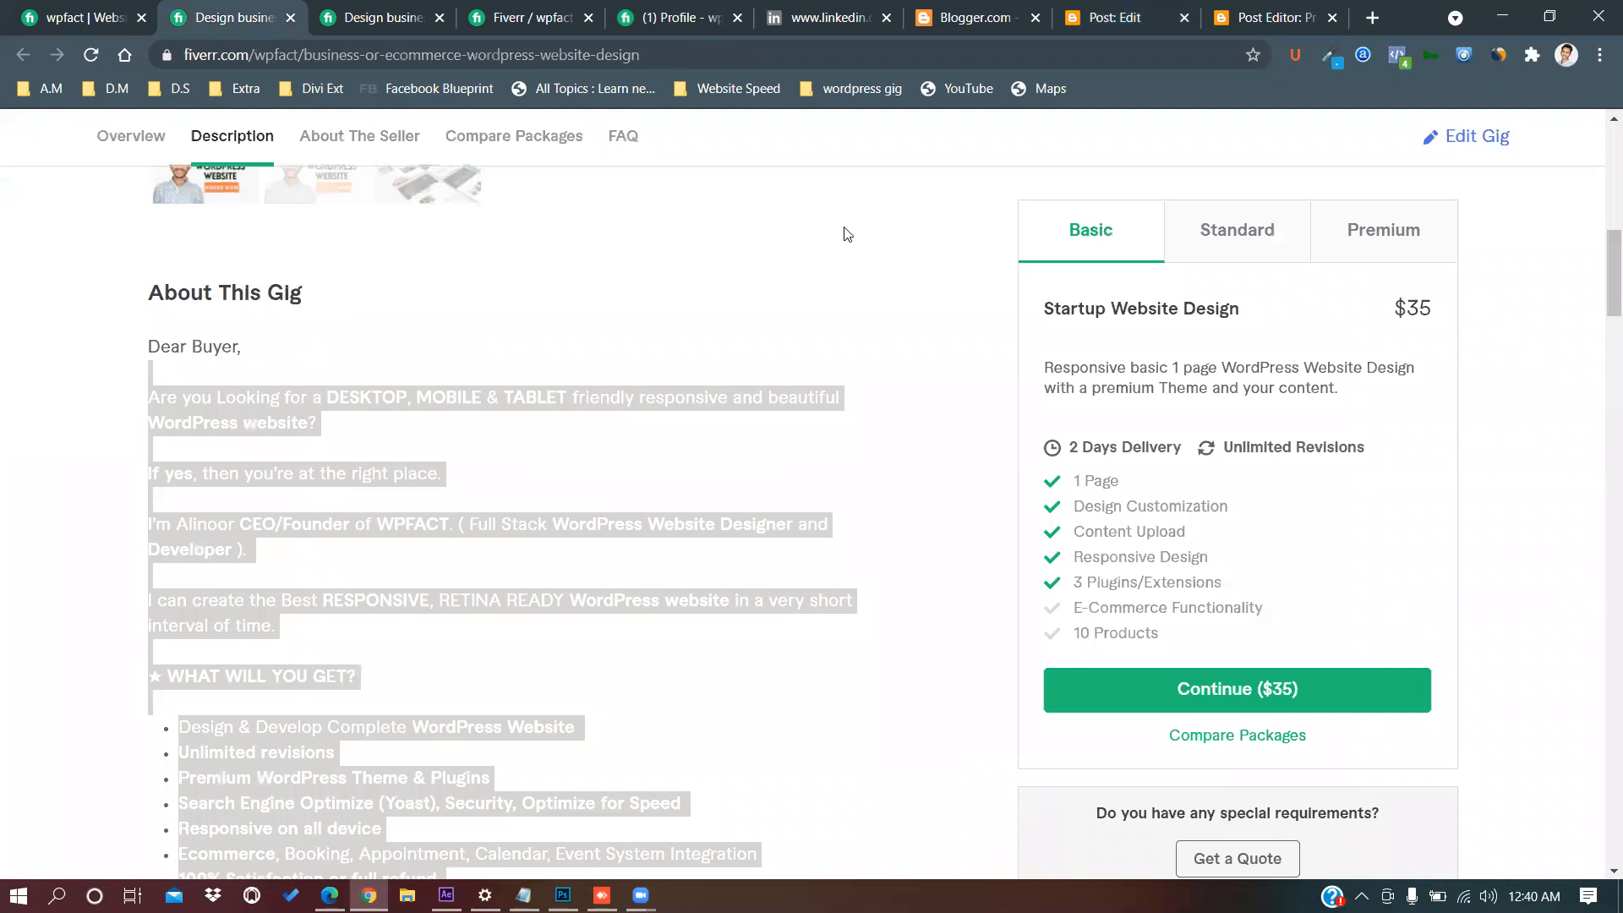
scroll(1546, 251, up, 10)
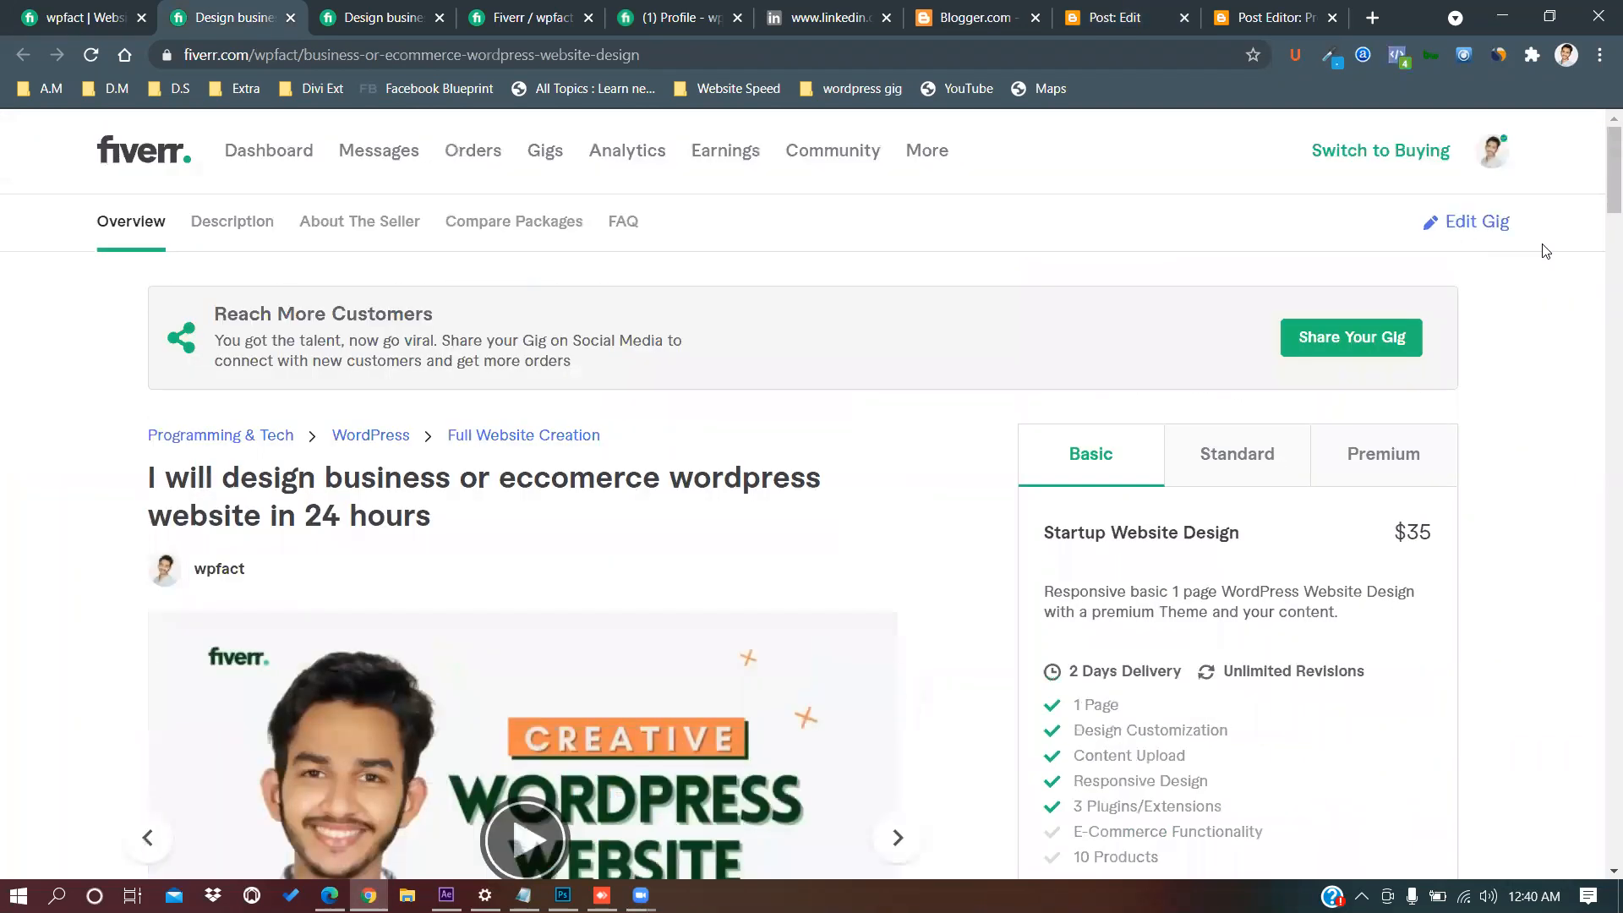
click(1338, 341)
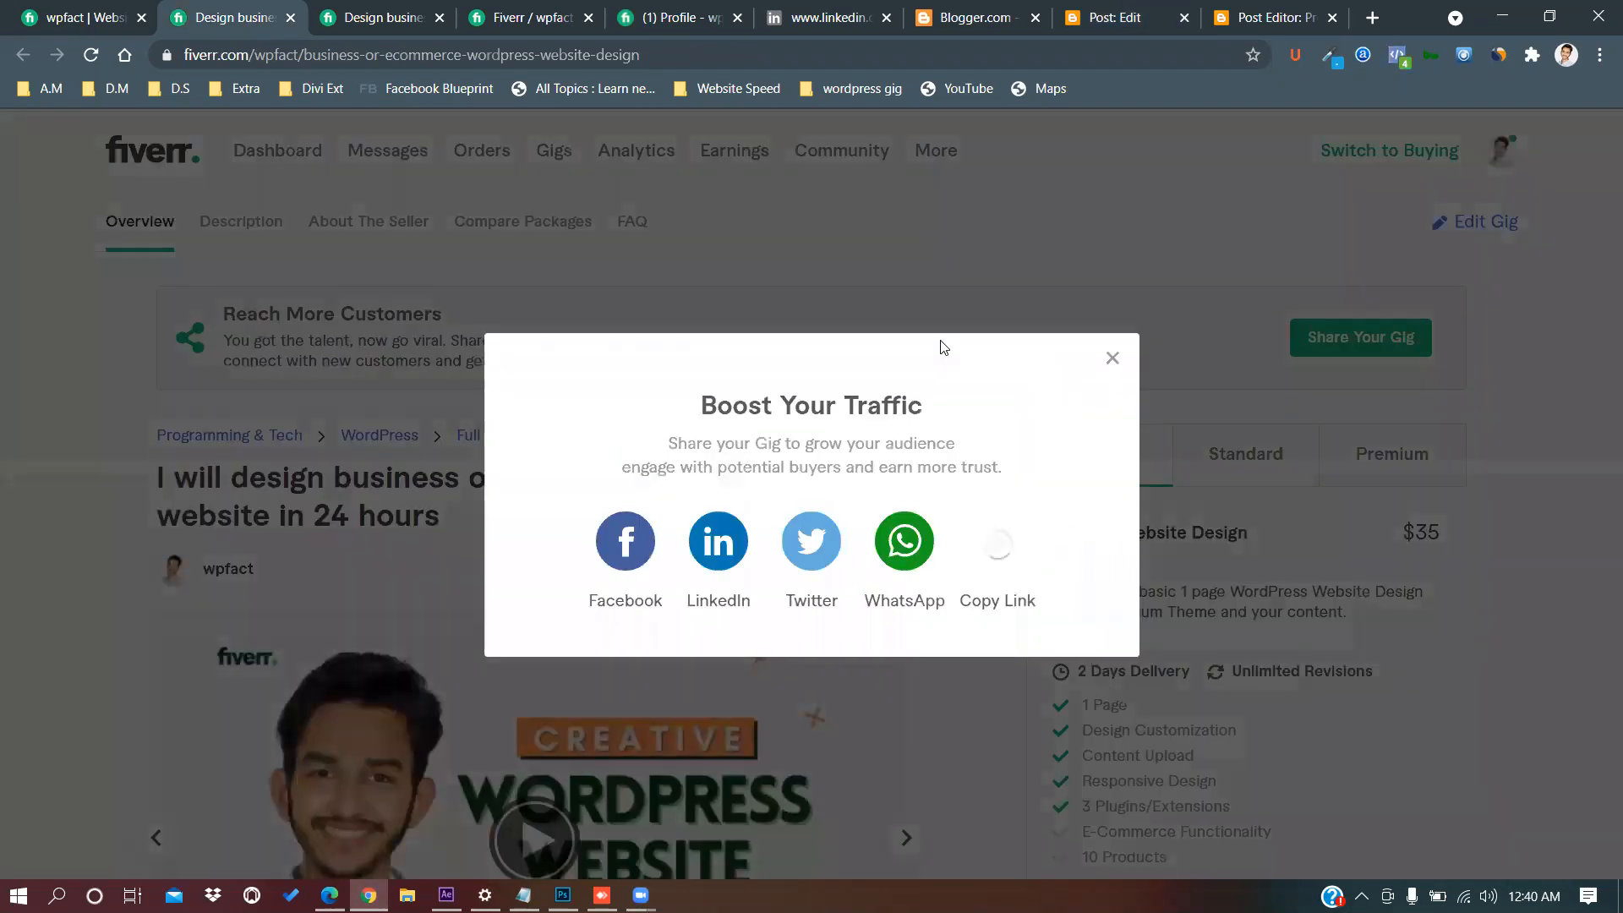
click(997, 558)
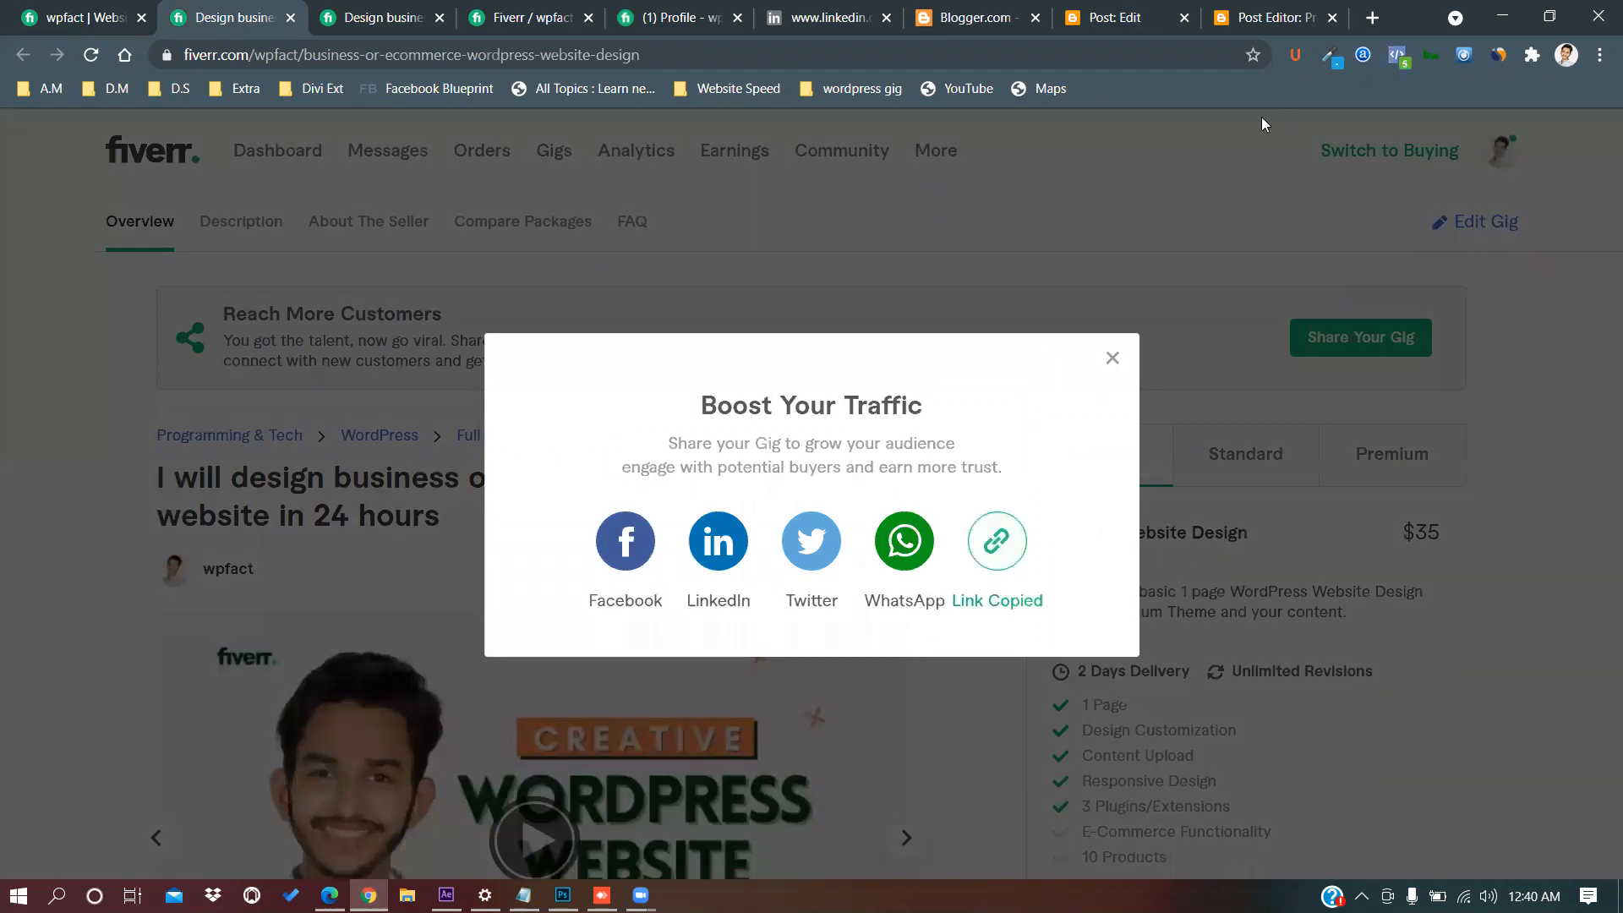
click(1142, 16)
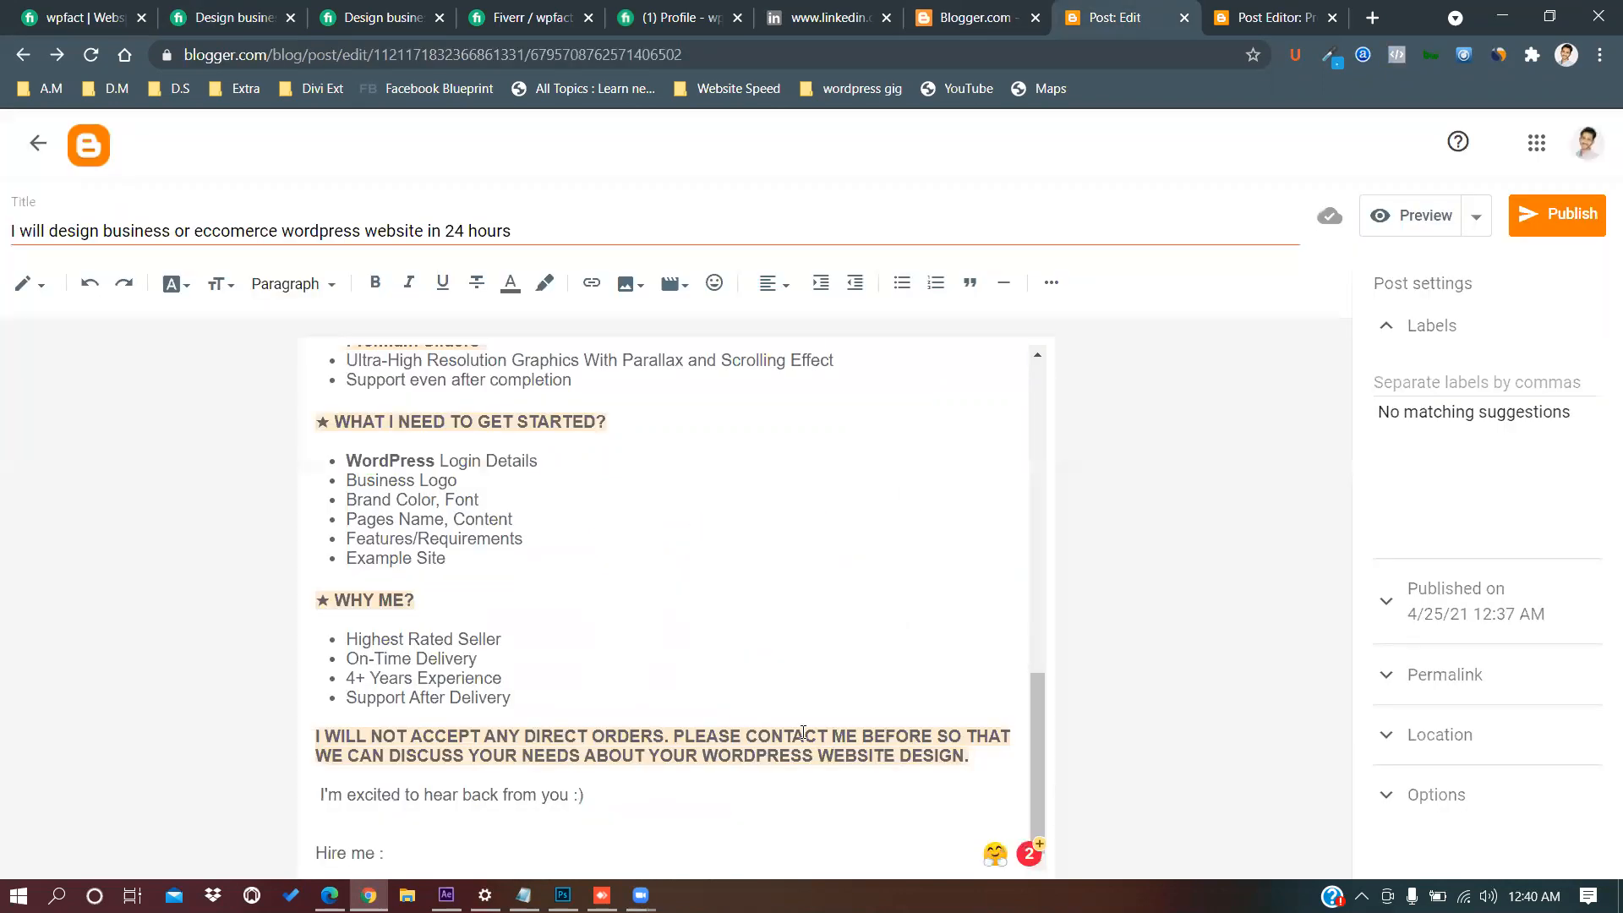
key(ctrl+v)
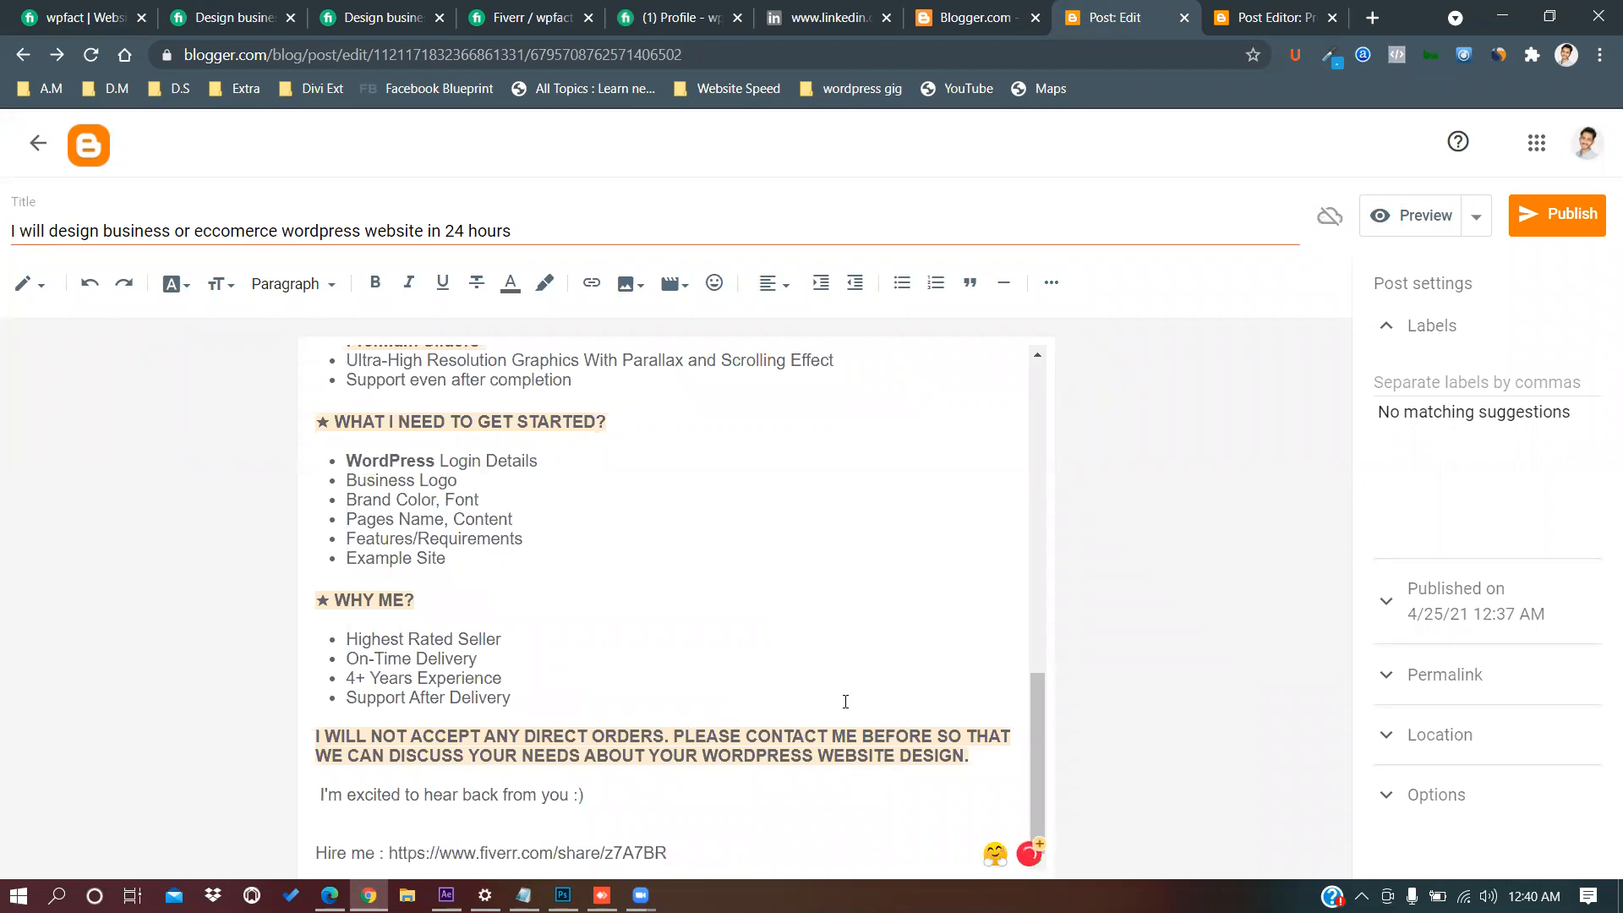
Publish the finished WordPress gig post to the blog and approve the publication.
scroll(842, 523, up, 10)
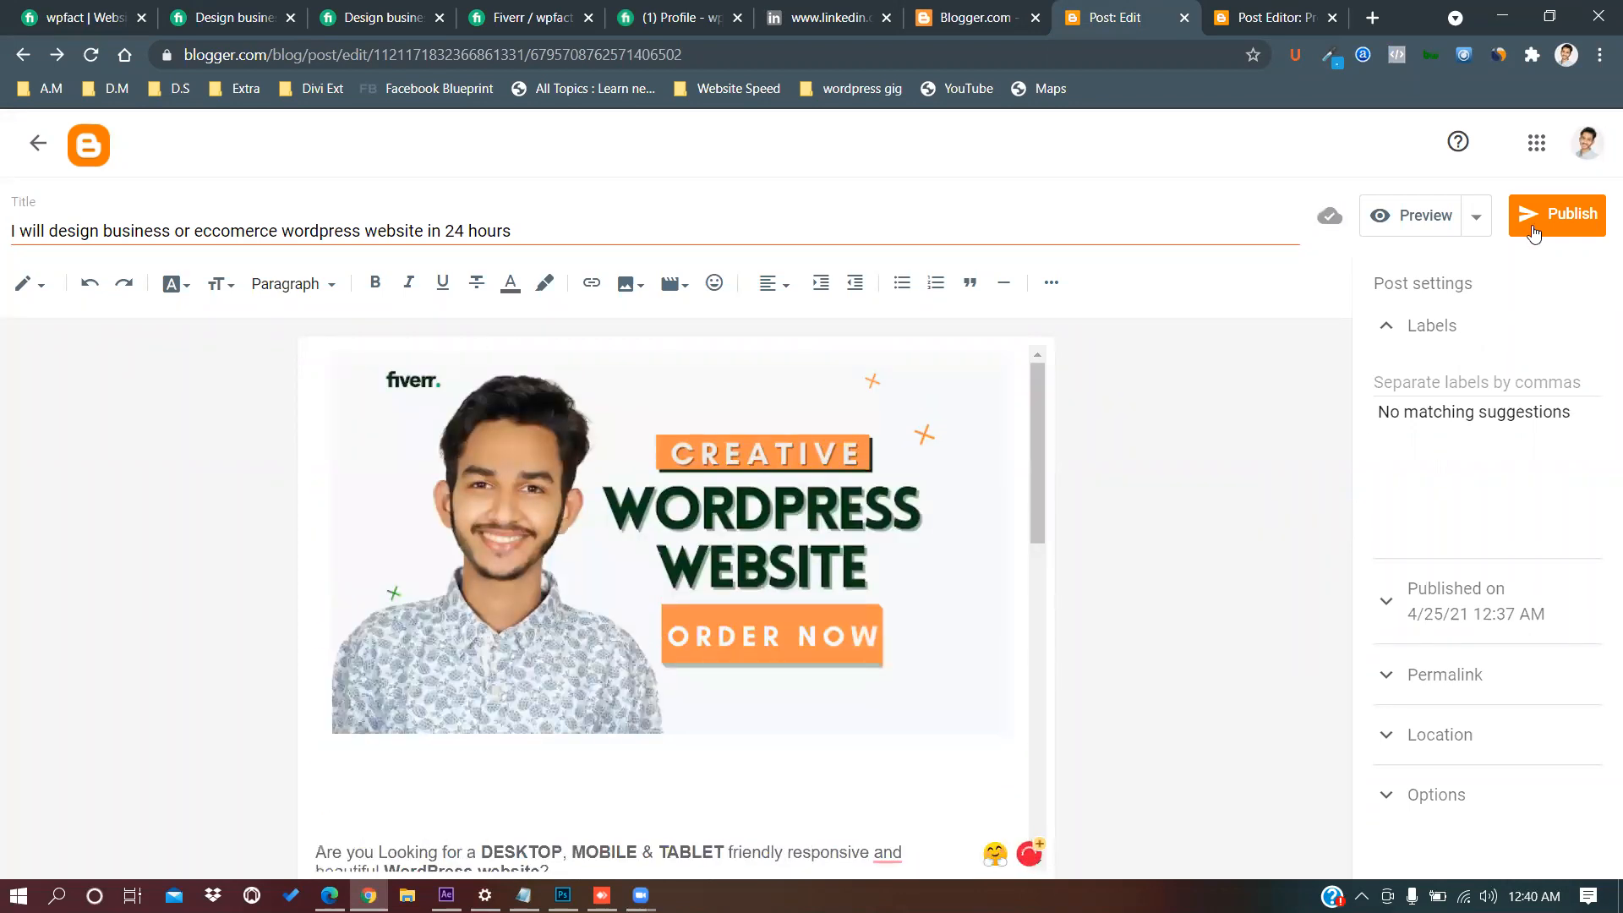
click(1534, 231)
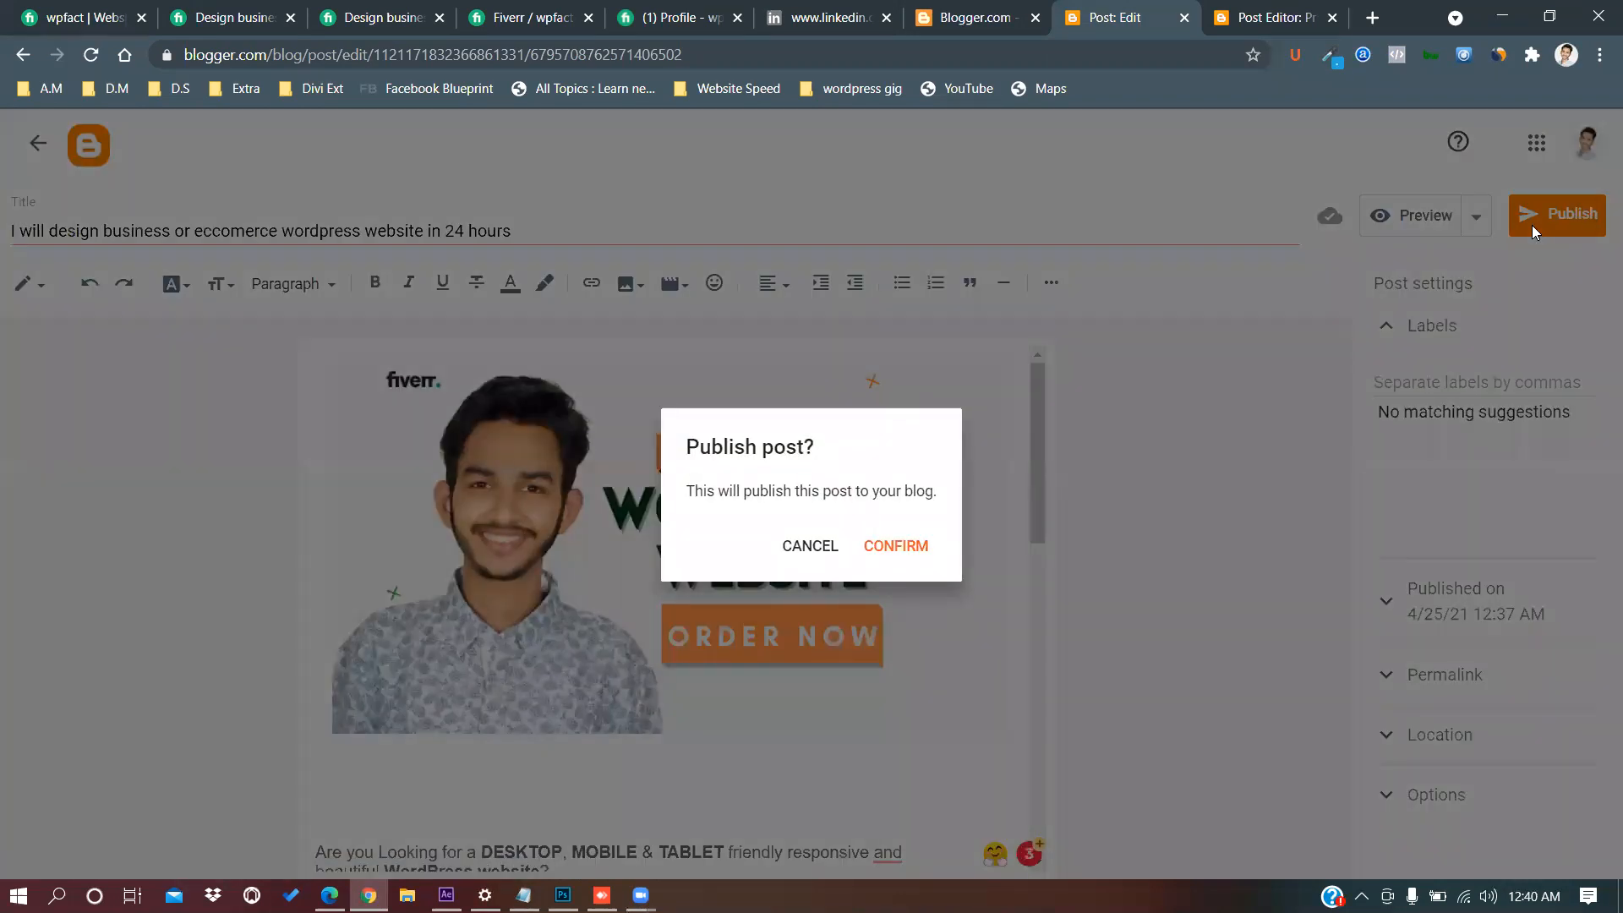
click(898, 543)
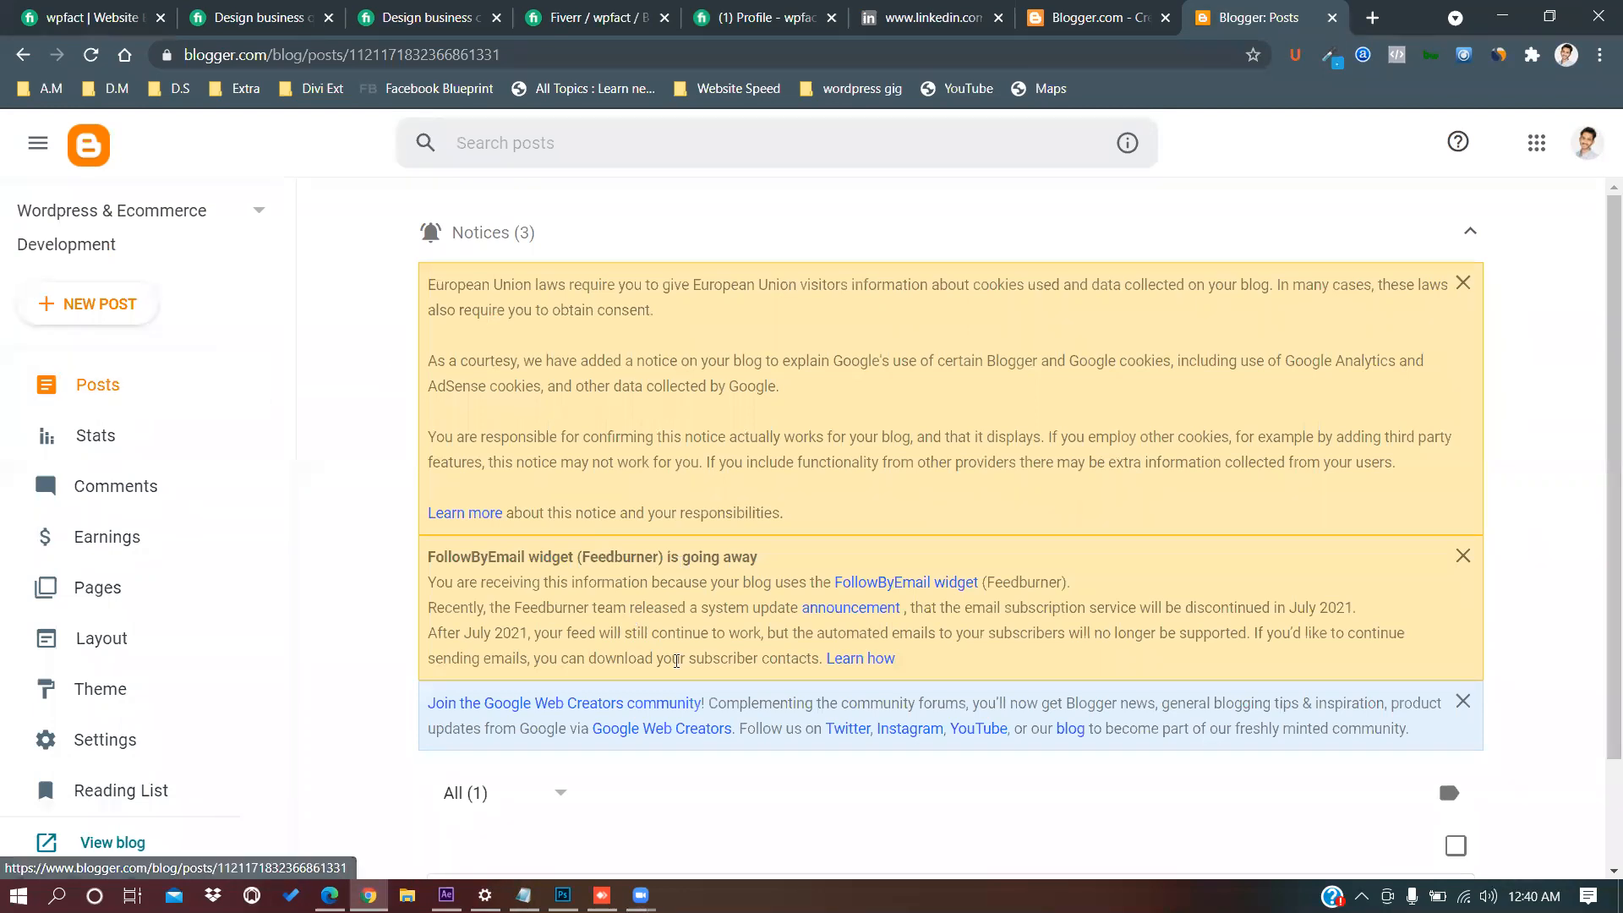
Check the sharing options of the published WordPress post in the posts list and close them.
scroll(676, 661, down, 2)
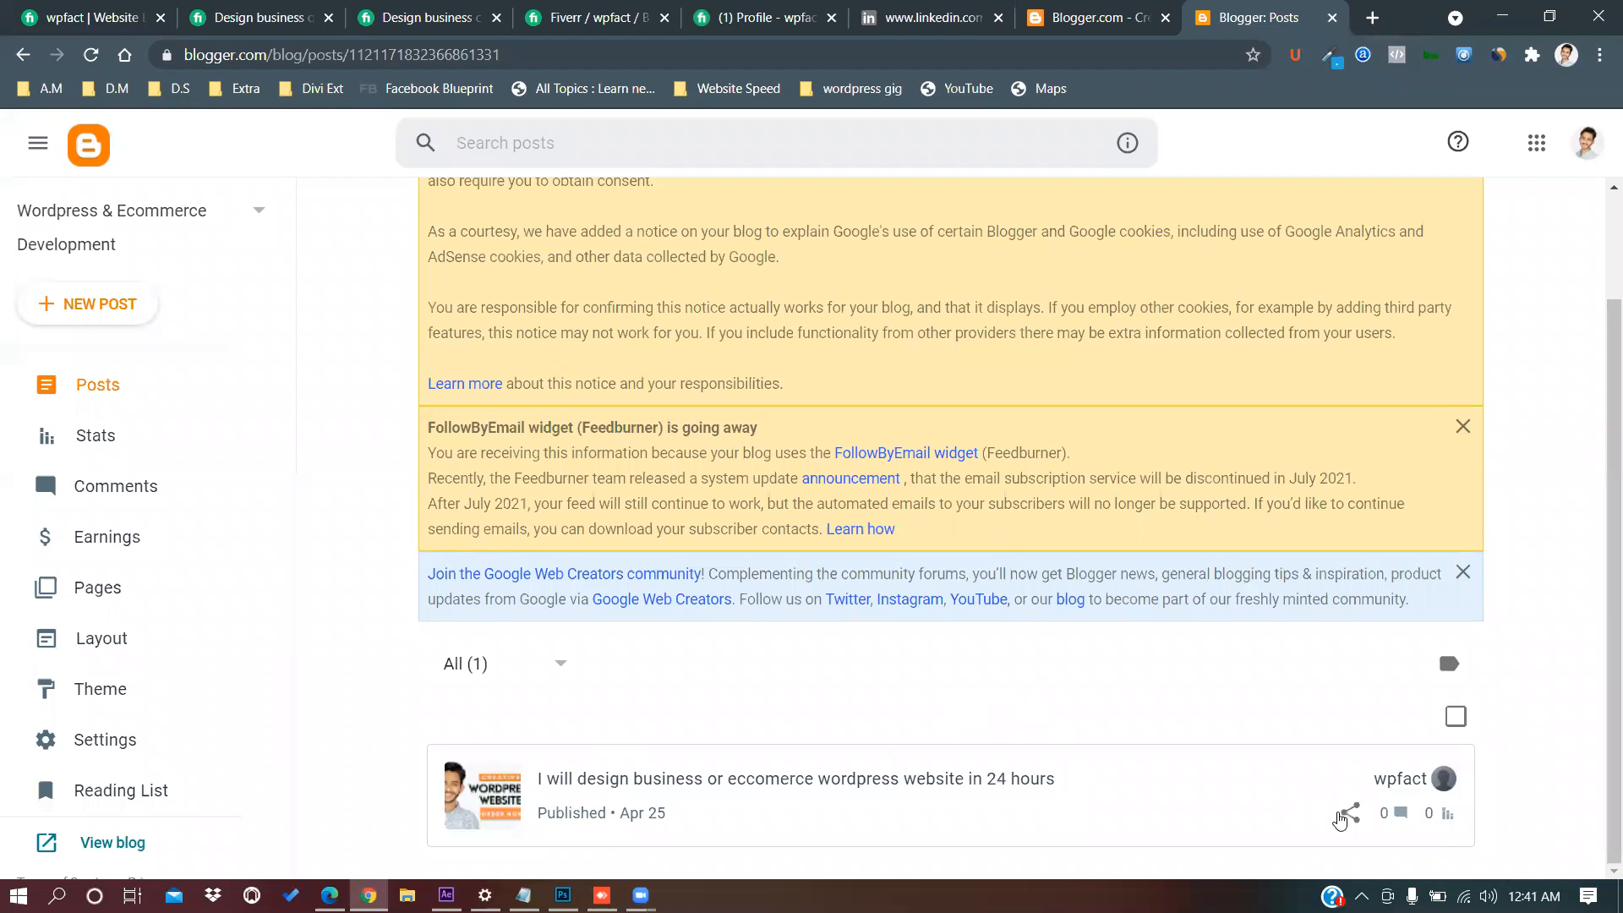
mouse_move(1348, 816)
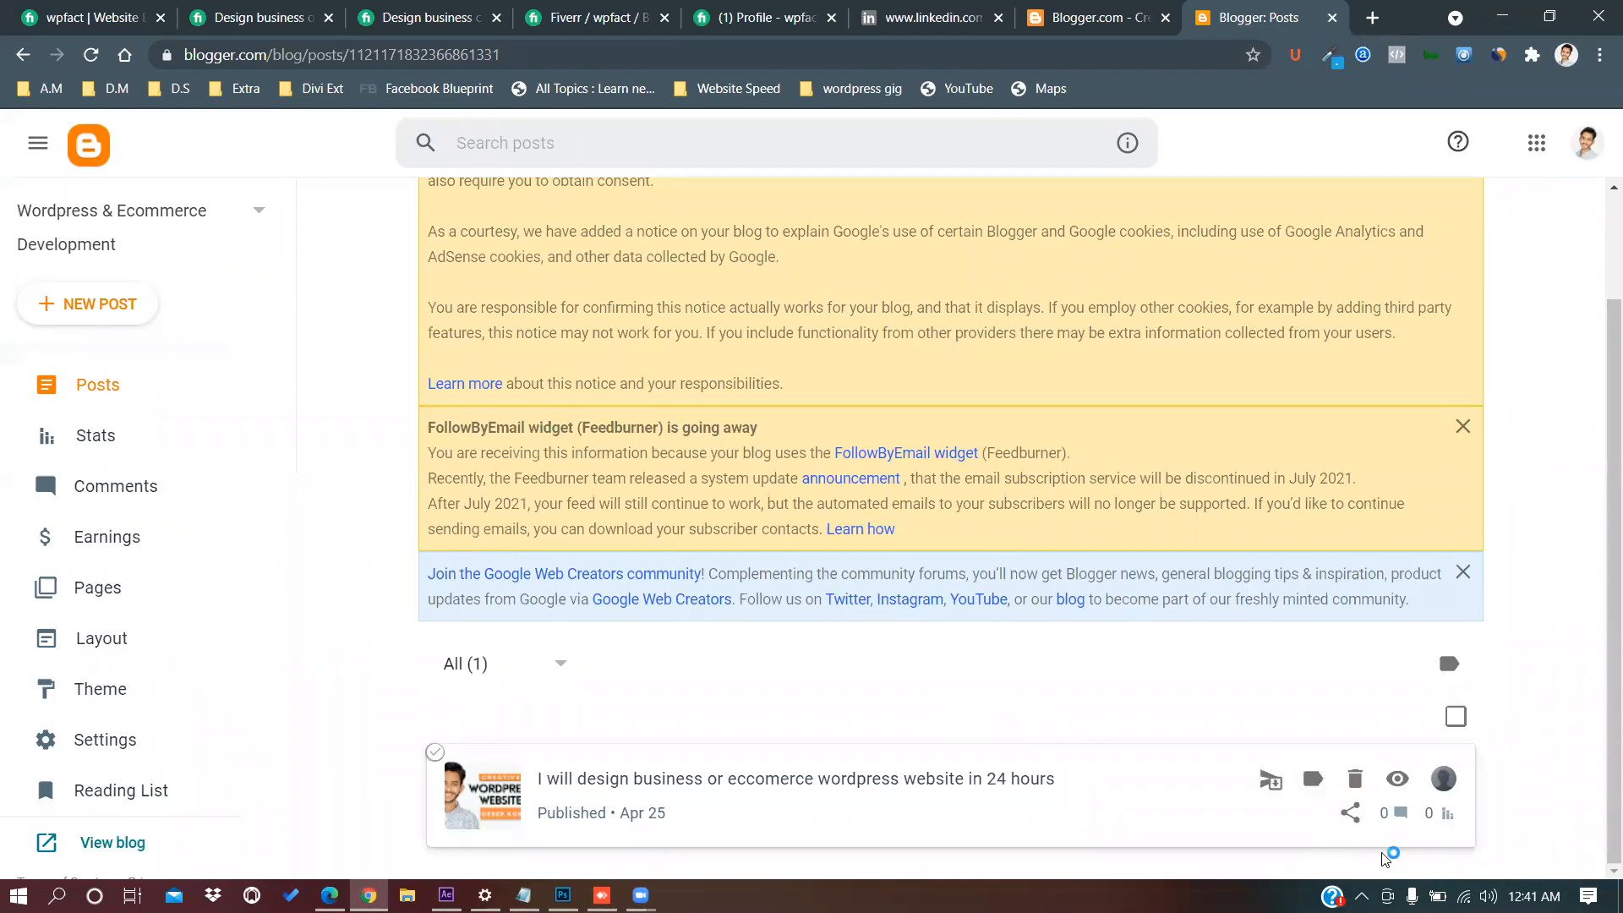
click(1352, 813)
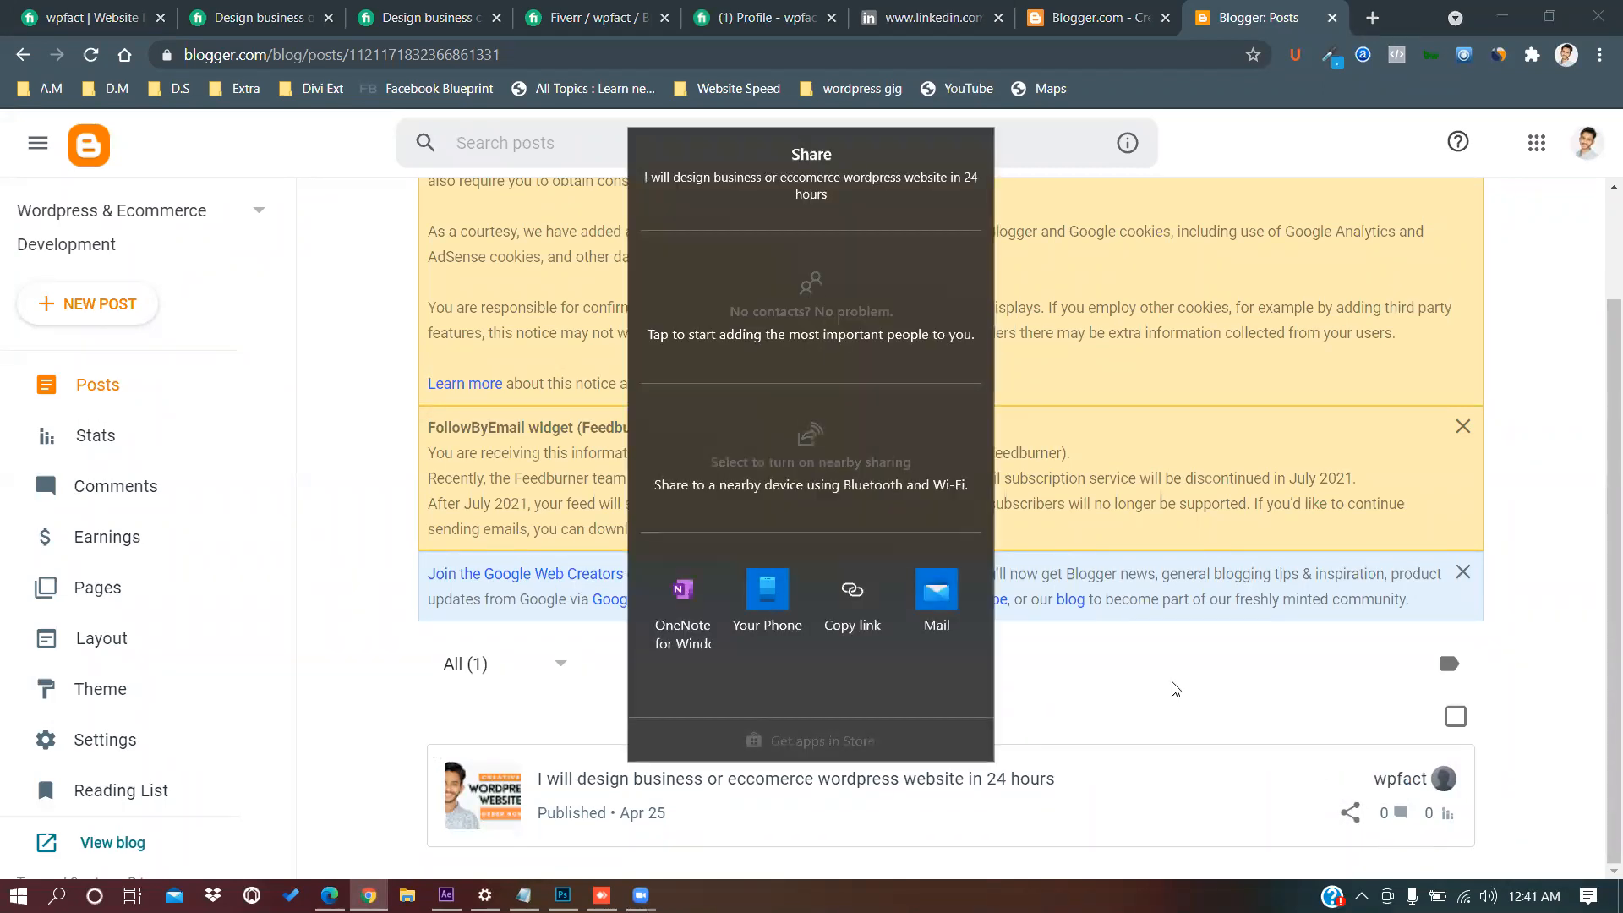
click(1352, 814)
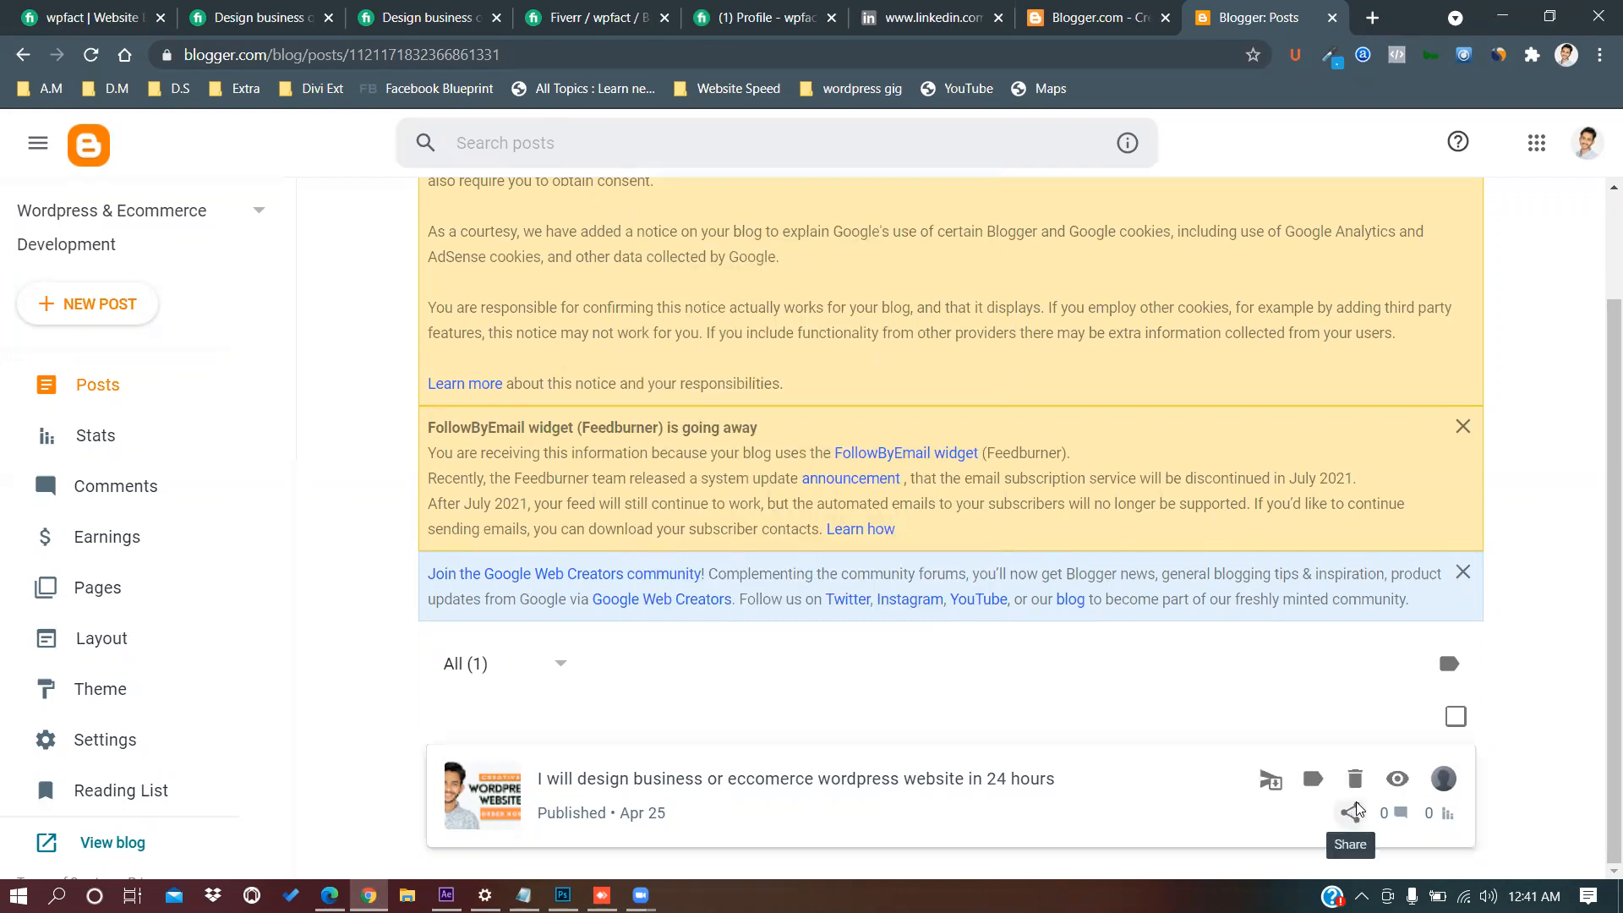
View the published post on the live blog, examining its image, description, hire link and the blog archive.
click(1397, 778)
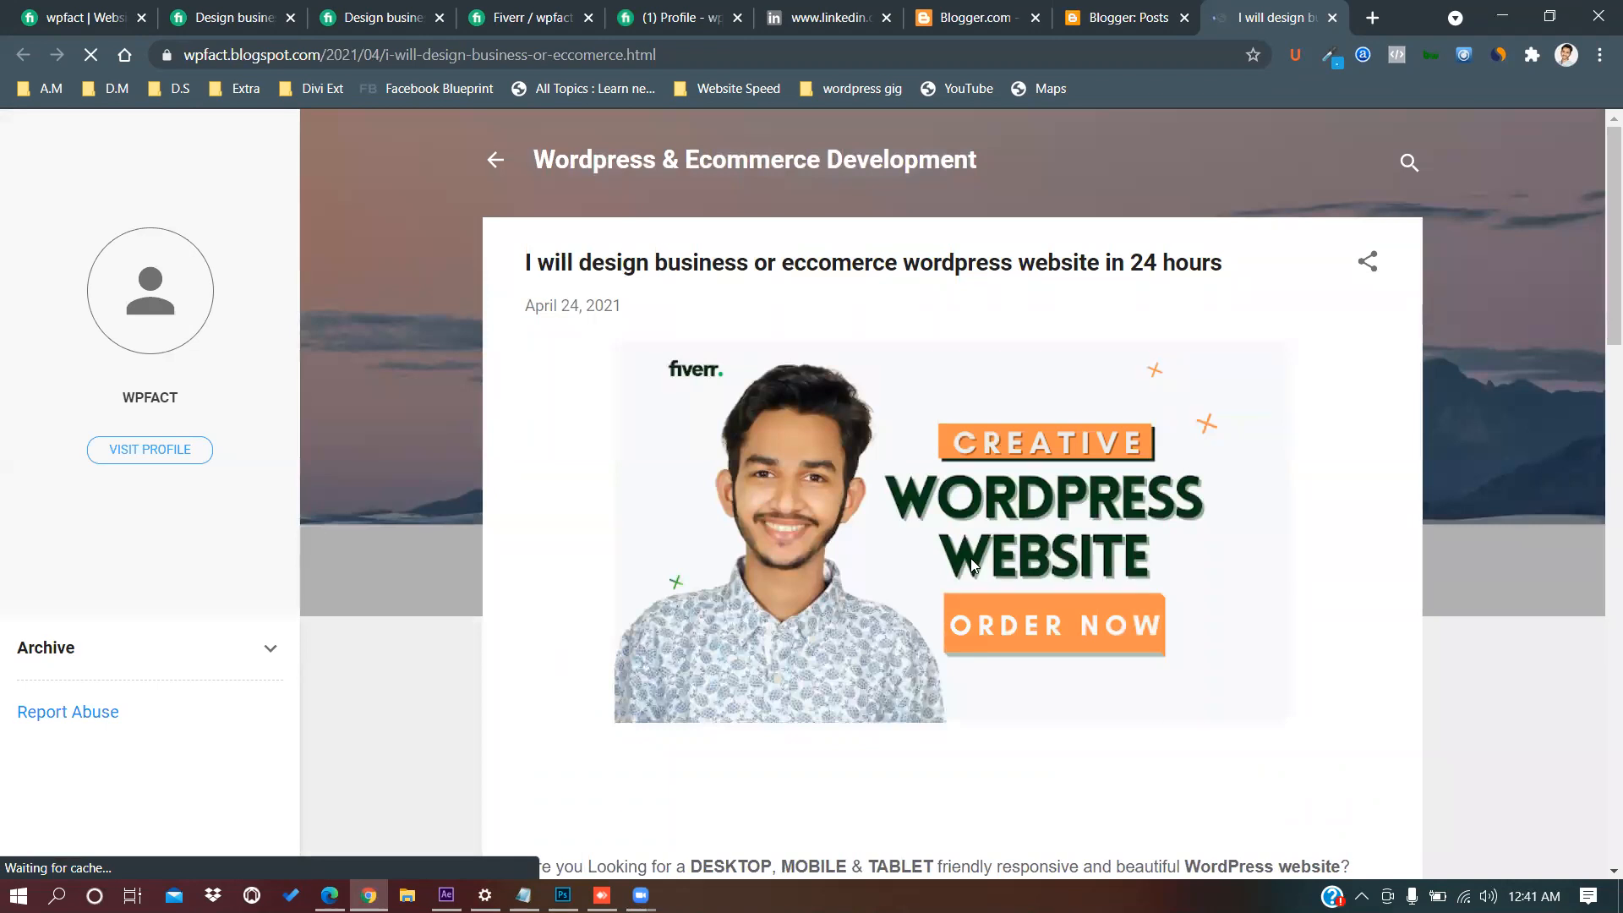
scroll(970, 559, down, 4)
scroll(973, 565, down, 7)
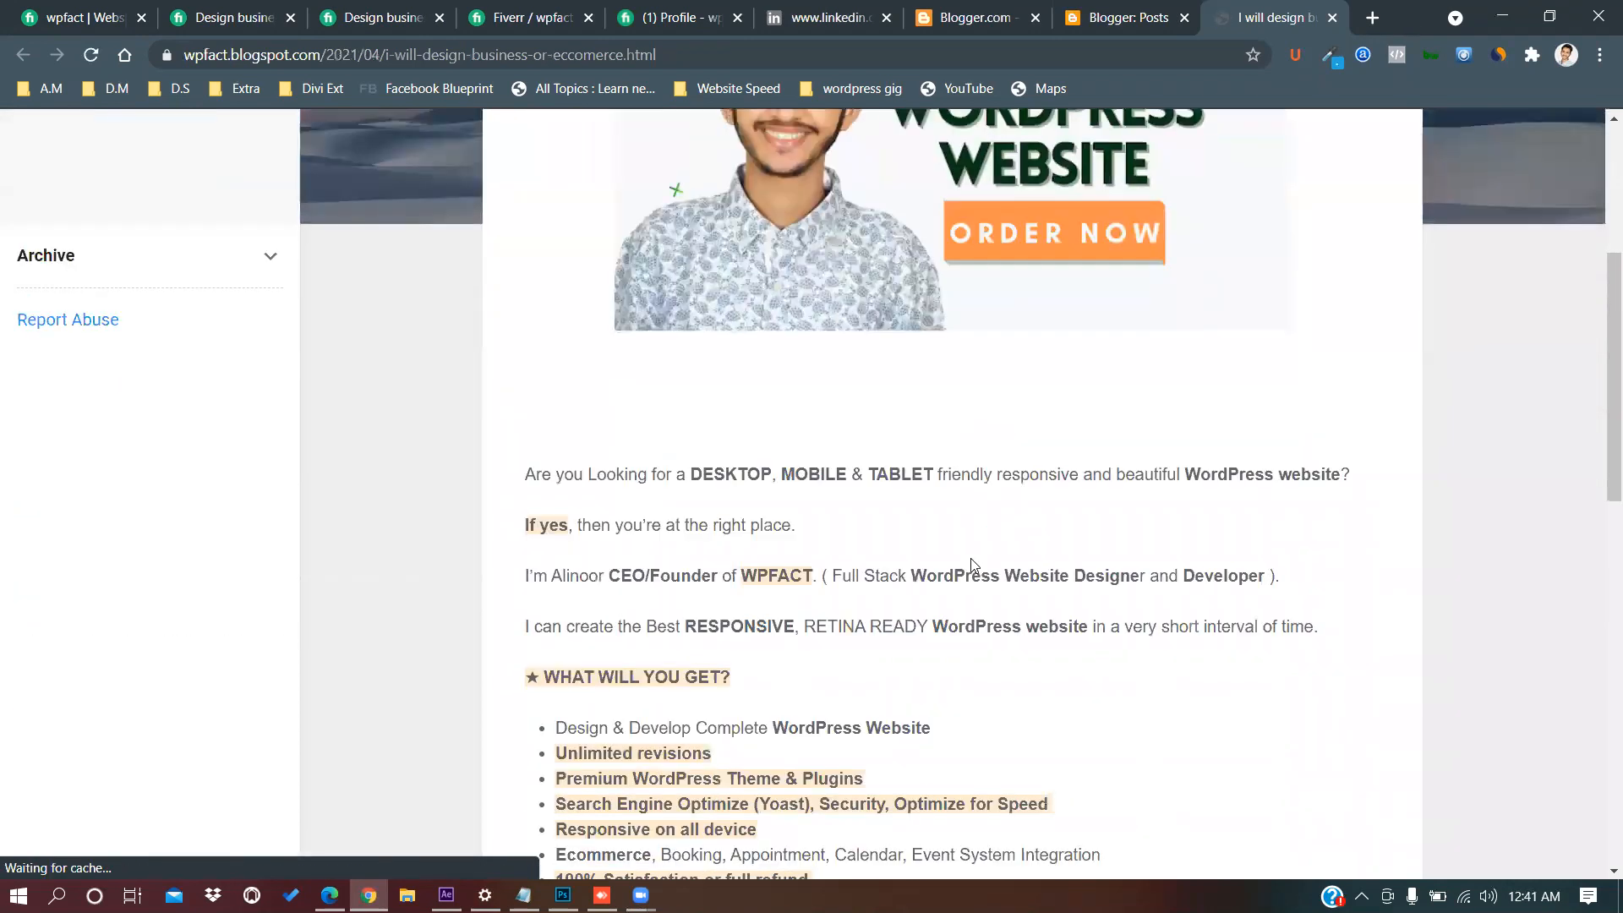
scroll(975, 564, down, 6)
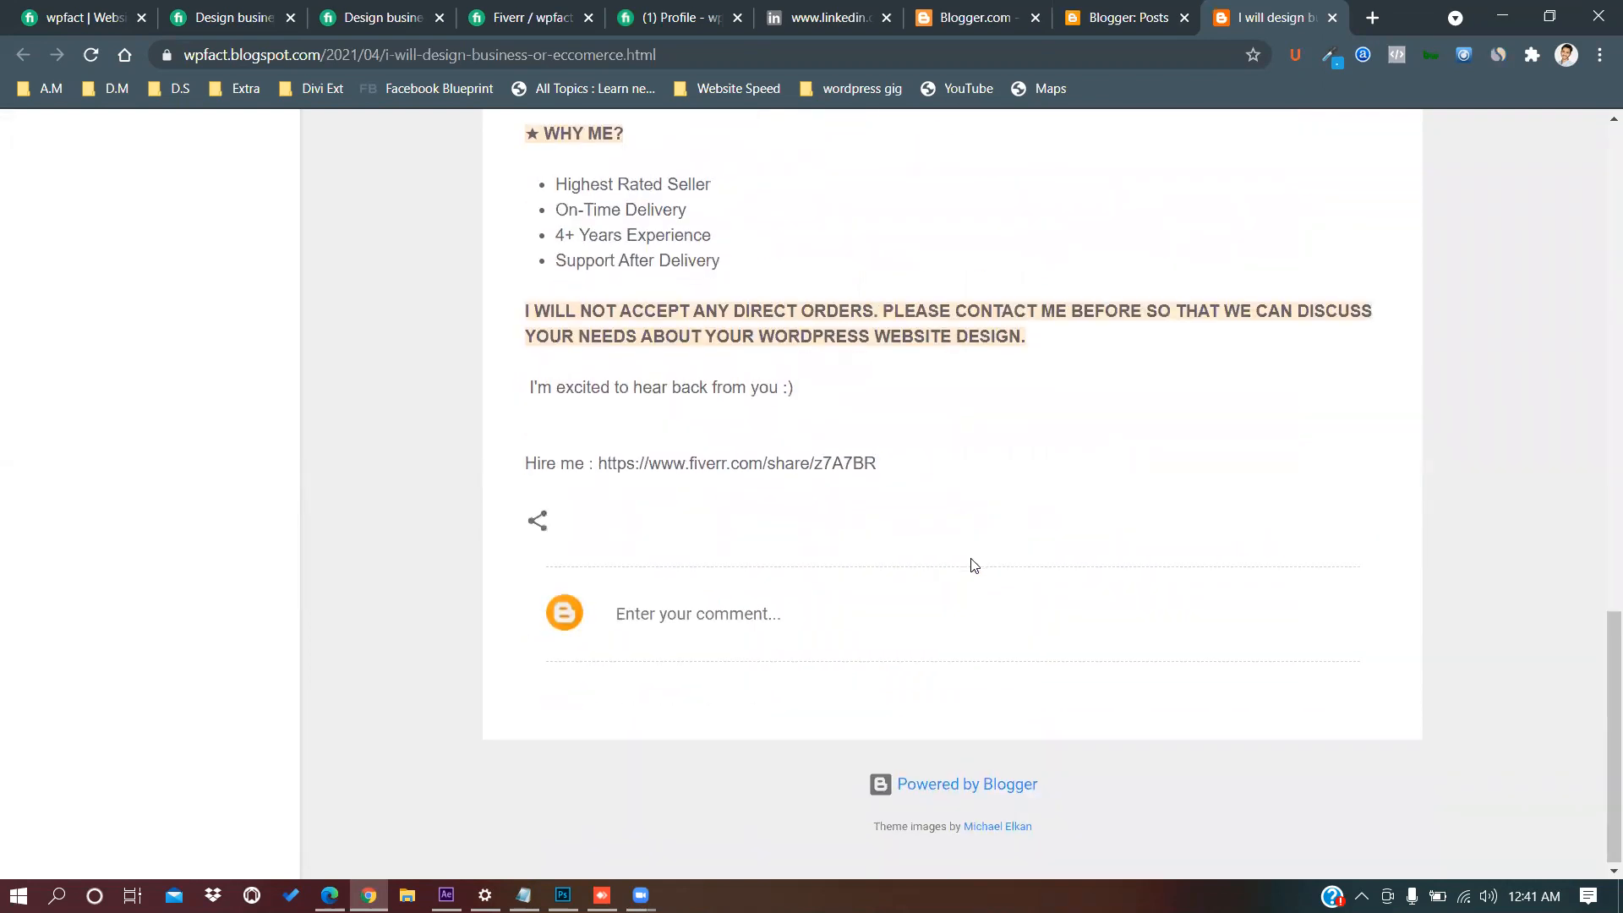
scroll(972, 567, up, 15)
scroll(960, 608, down, 15)
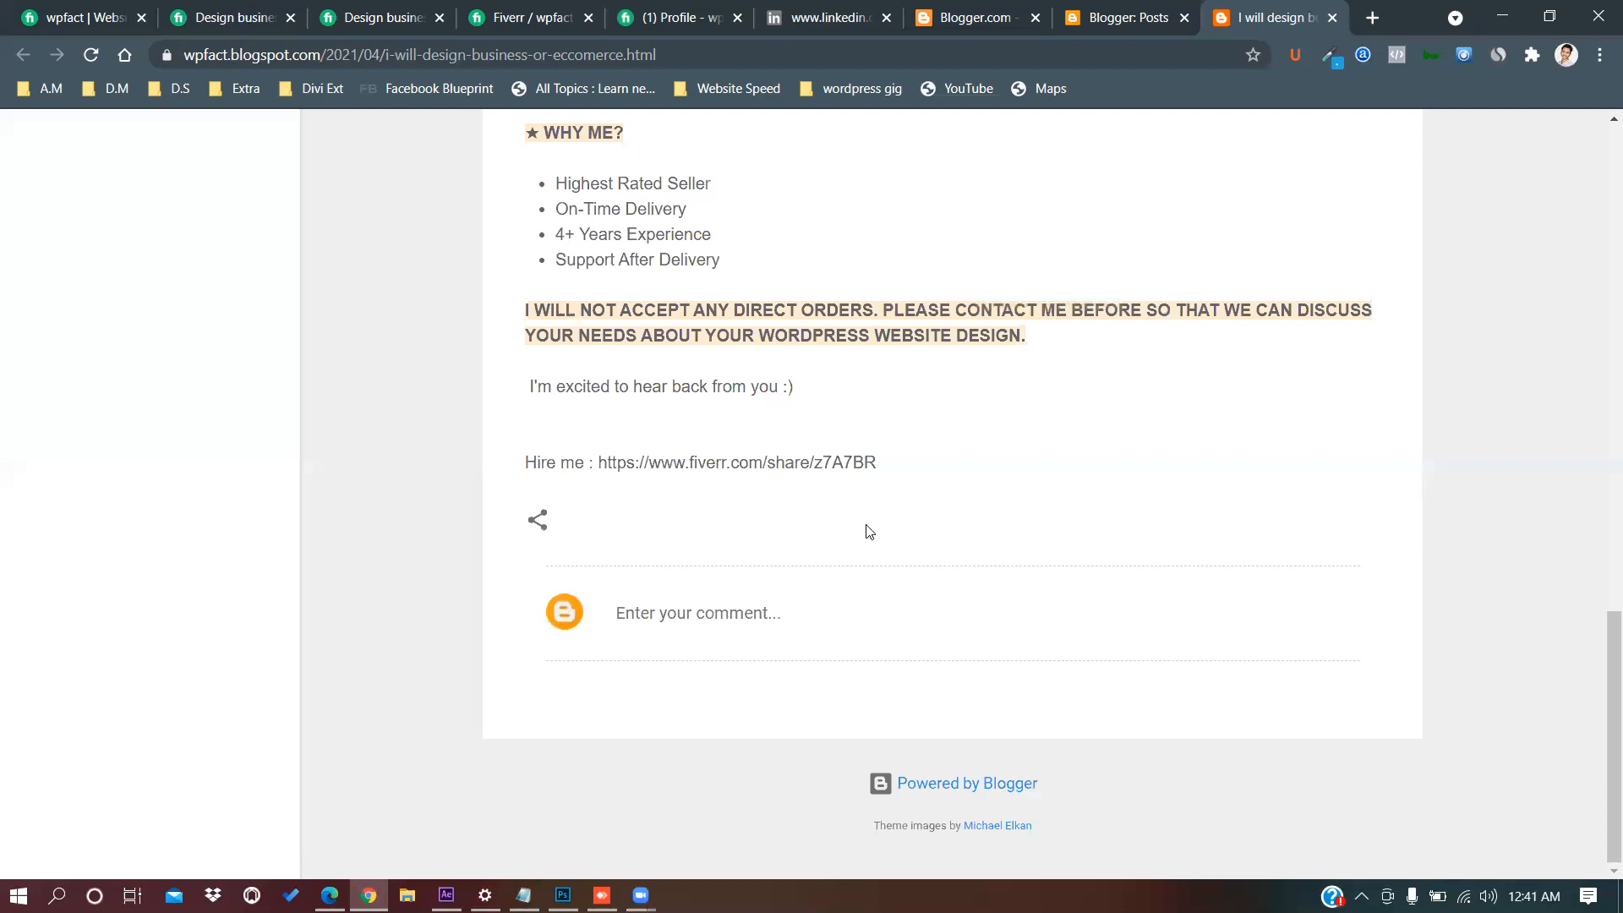
scroll(868, 531, up, 15)
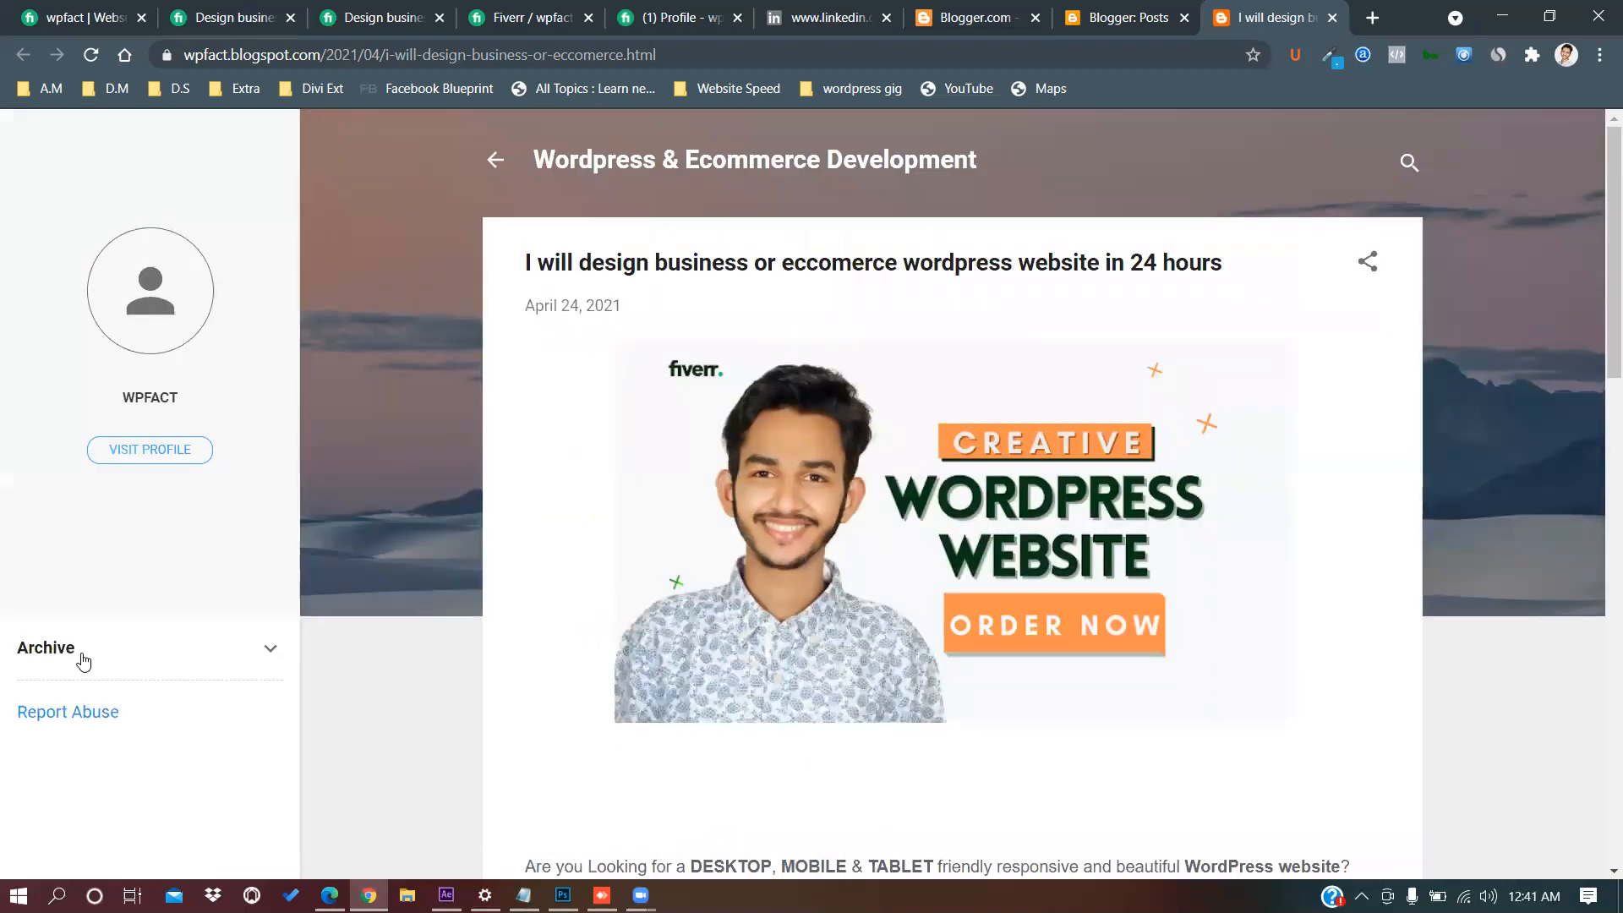
click(201, 660)
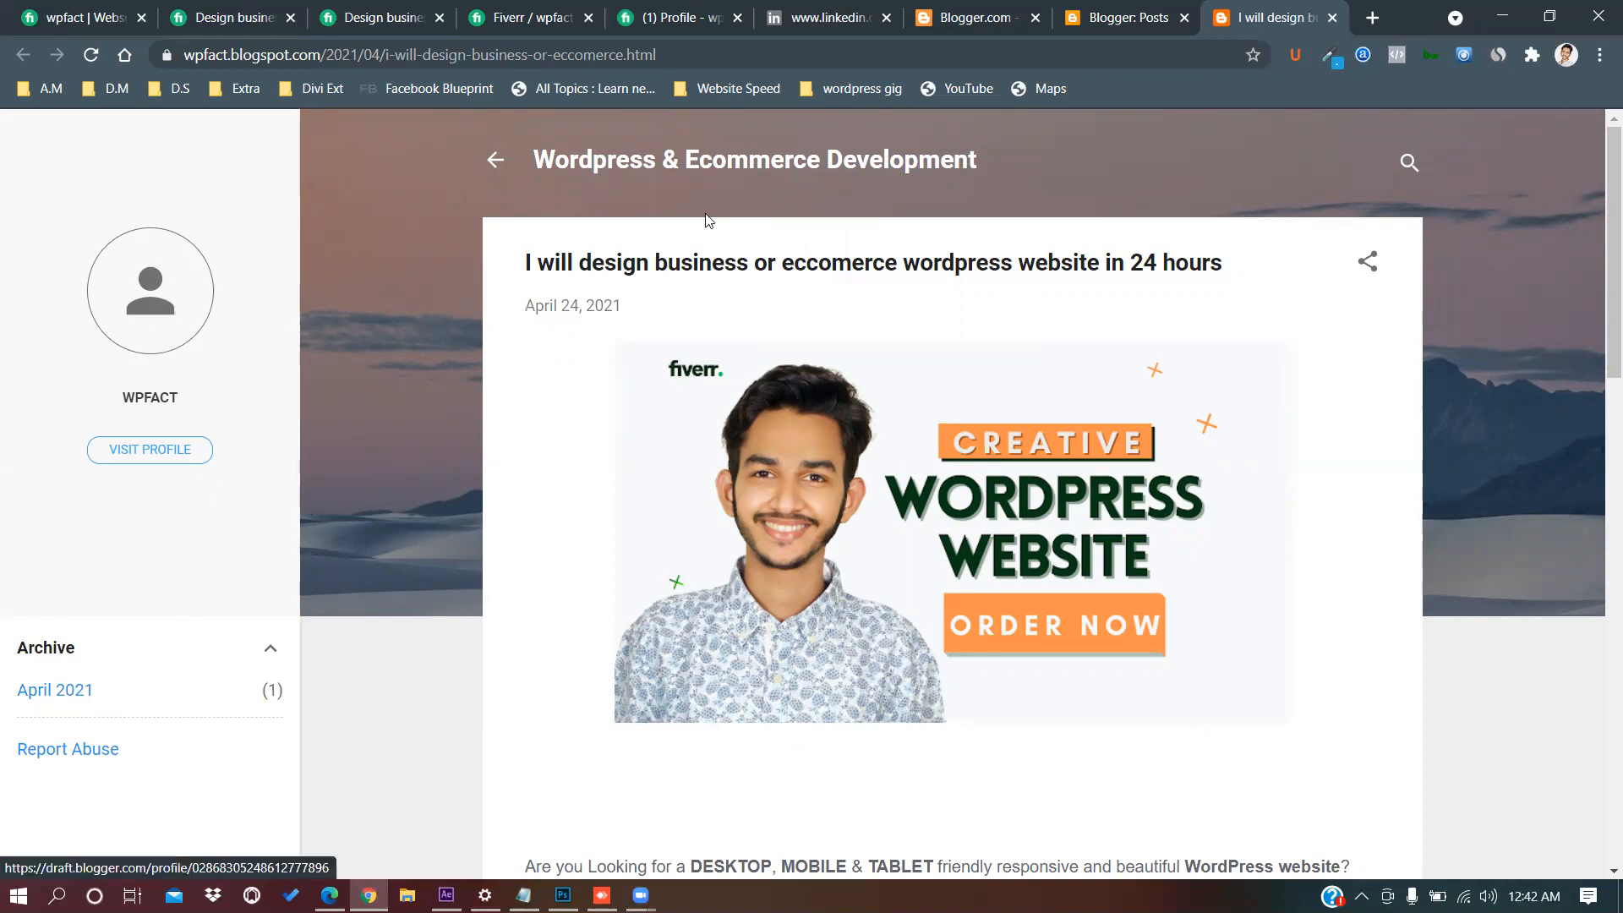
scroll(1052, 484, down, 20)
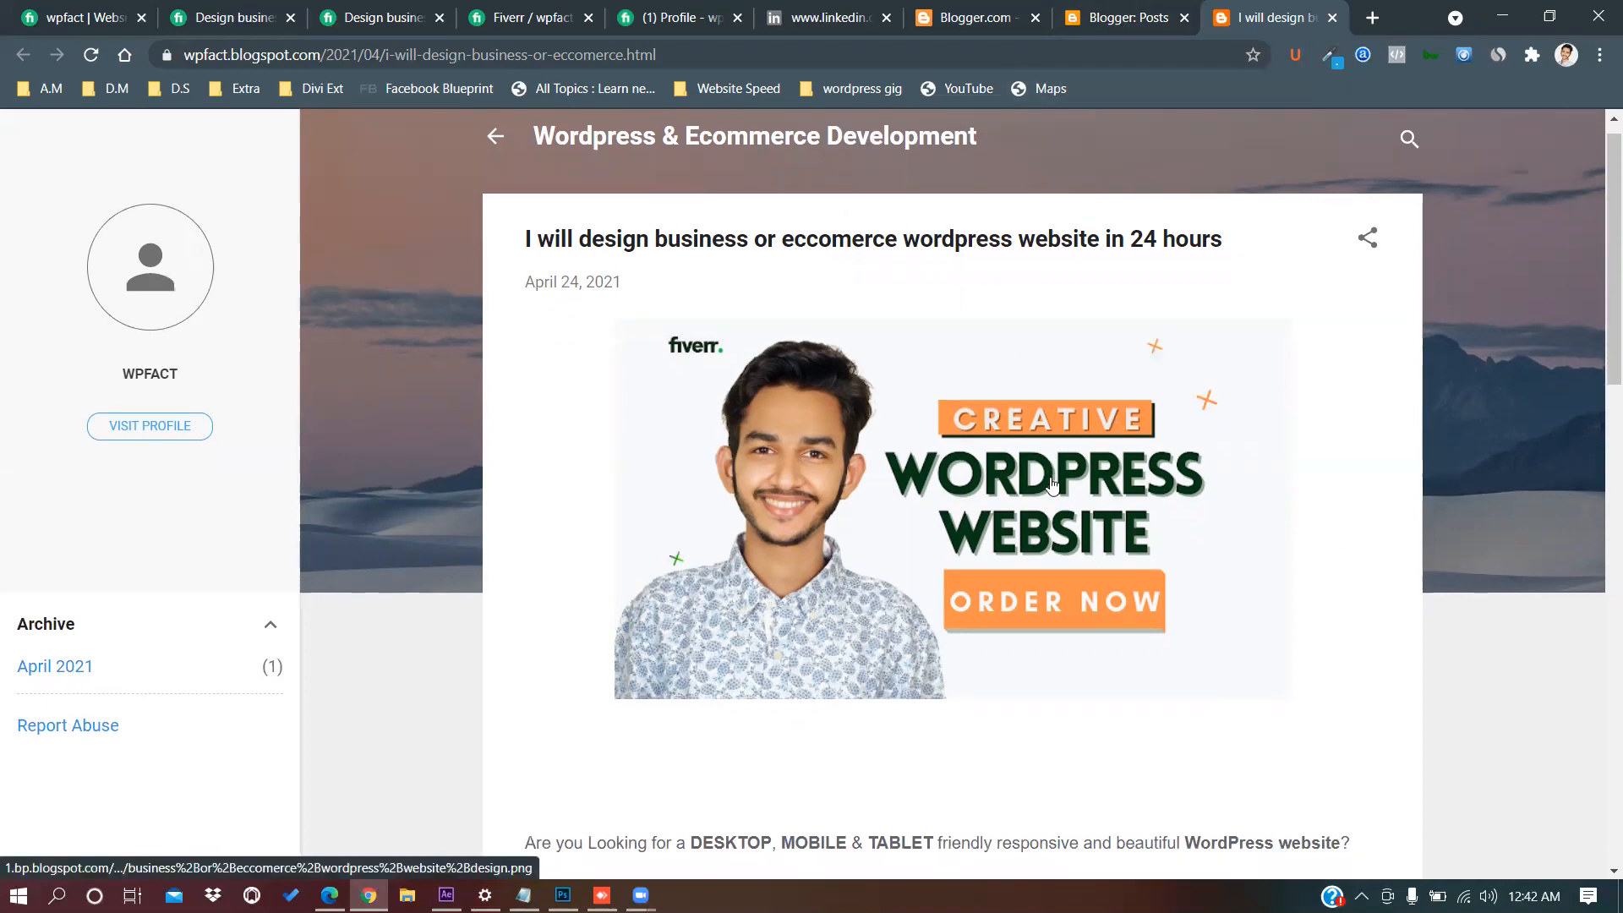
scroll(1086, 263, up, 20)
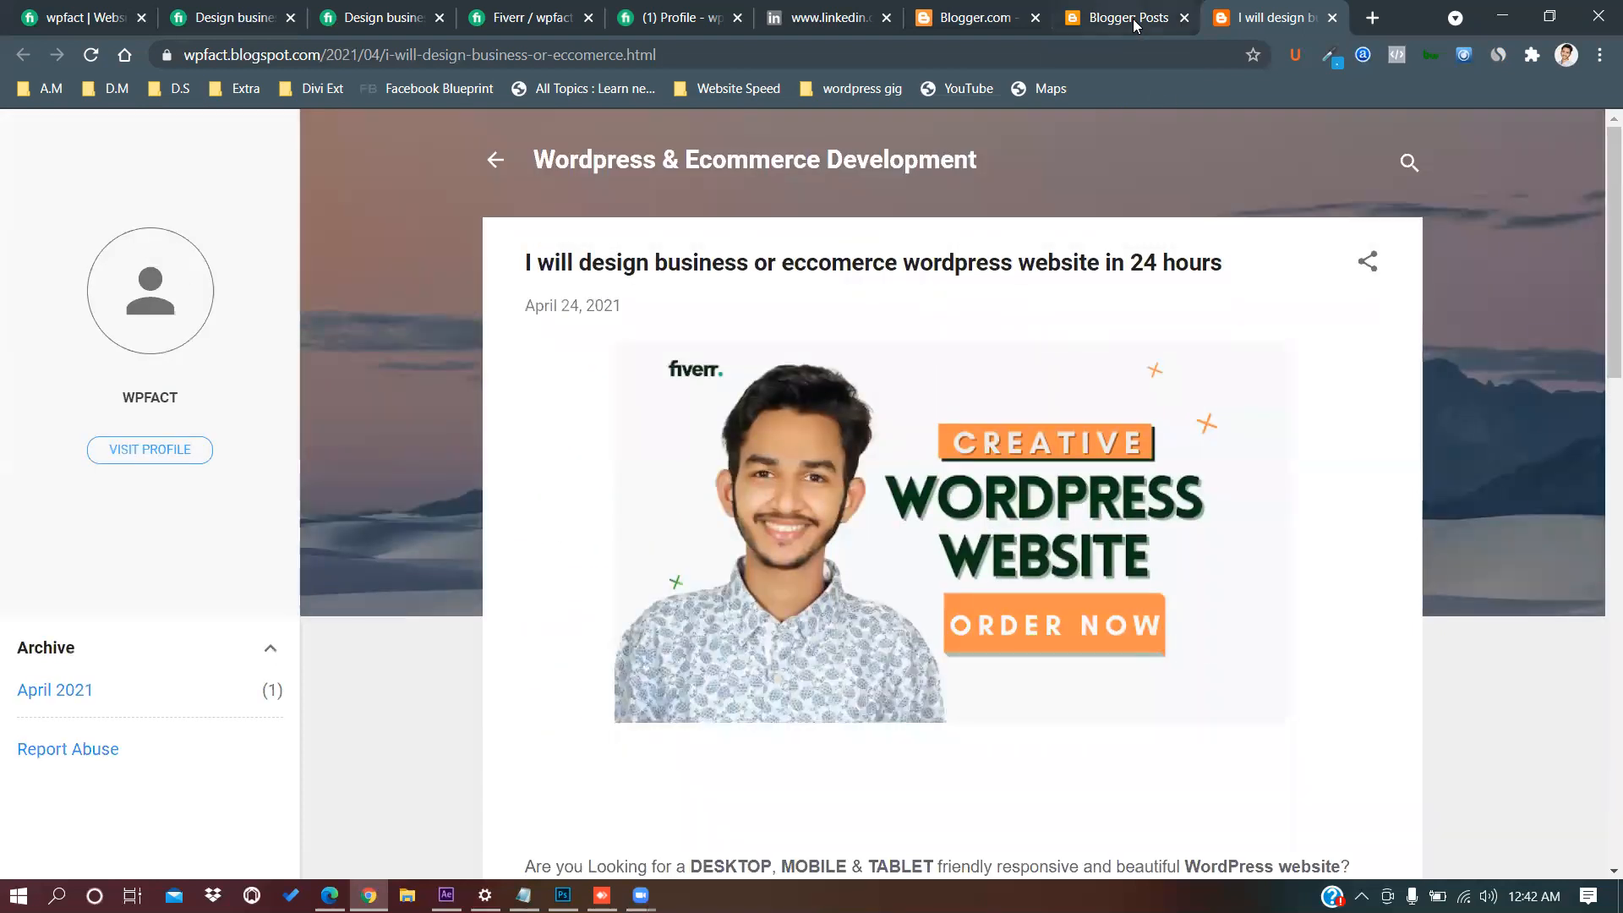
Apply the Contempo Pink theme to the blog and reload the live post to check its look.
click(1133, 19)
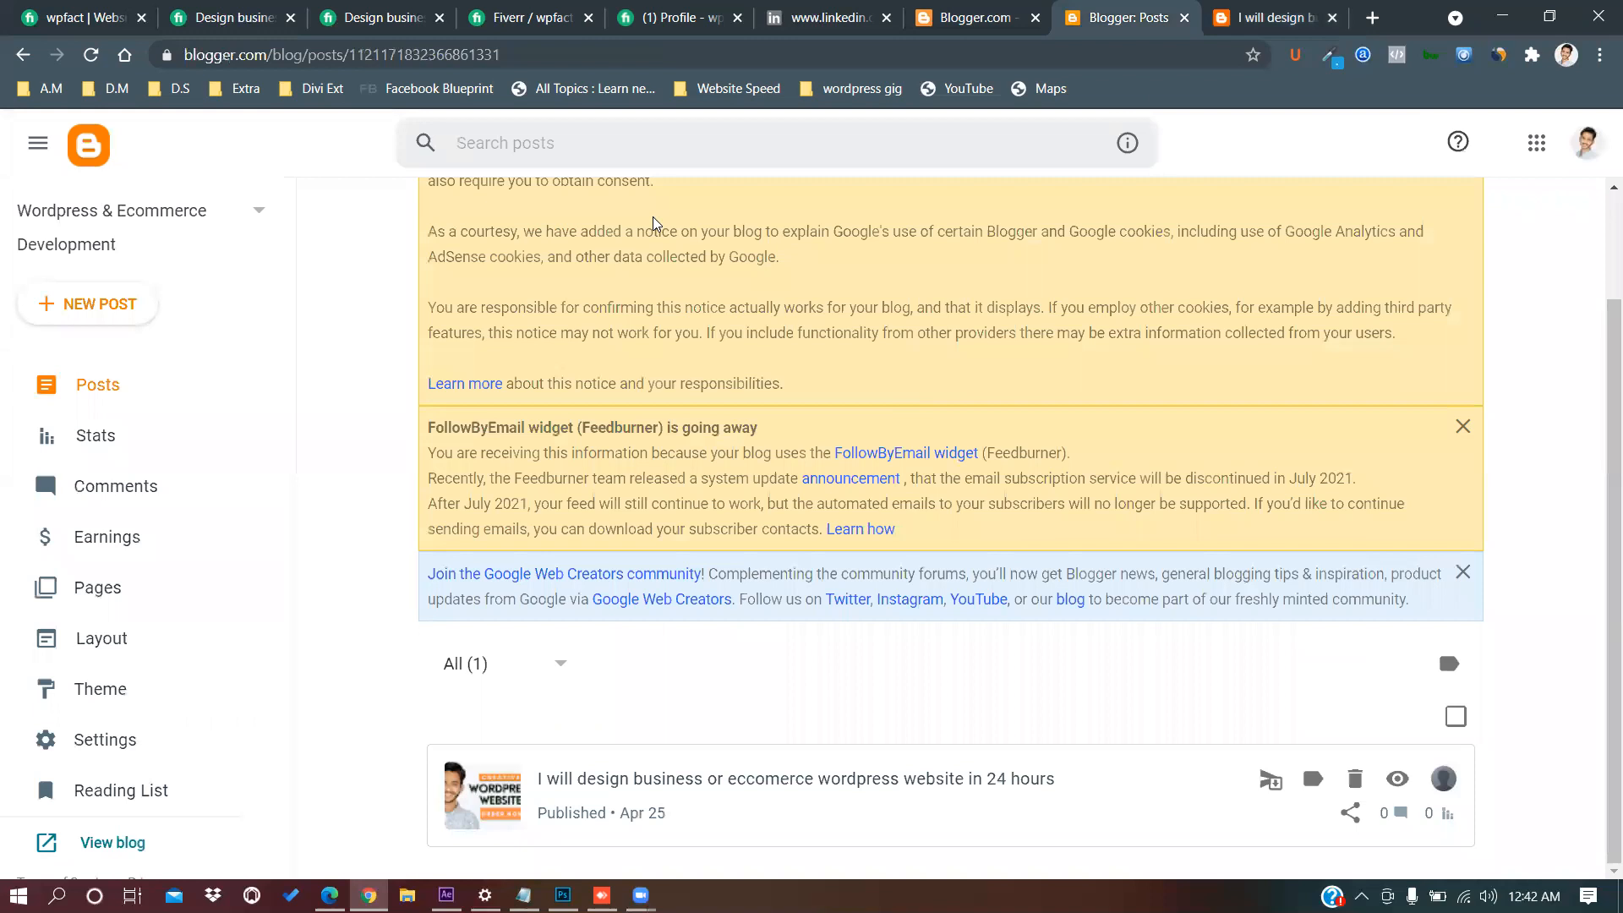
click(65, 691)
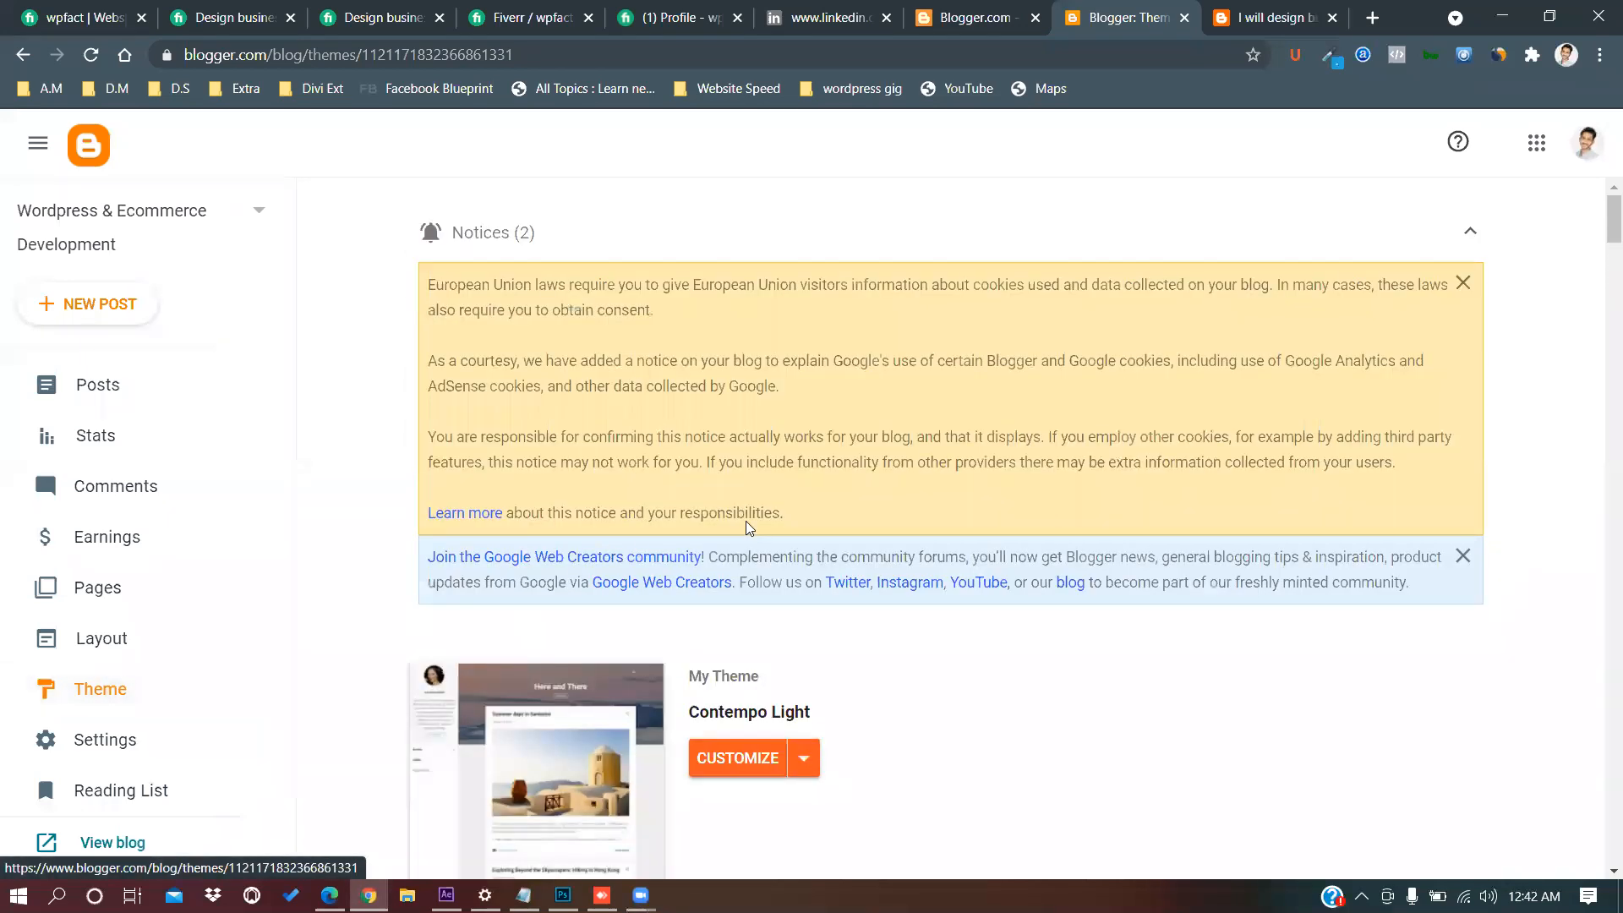
scroll(745, 520, down, 7)
scroll(748, 529, down, 12)
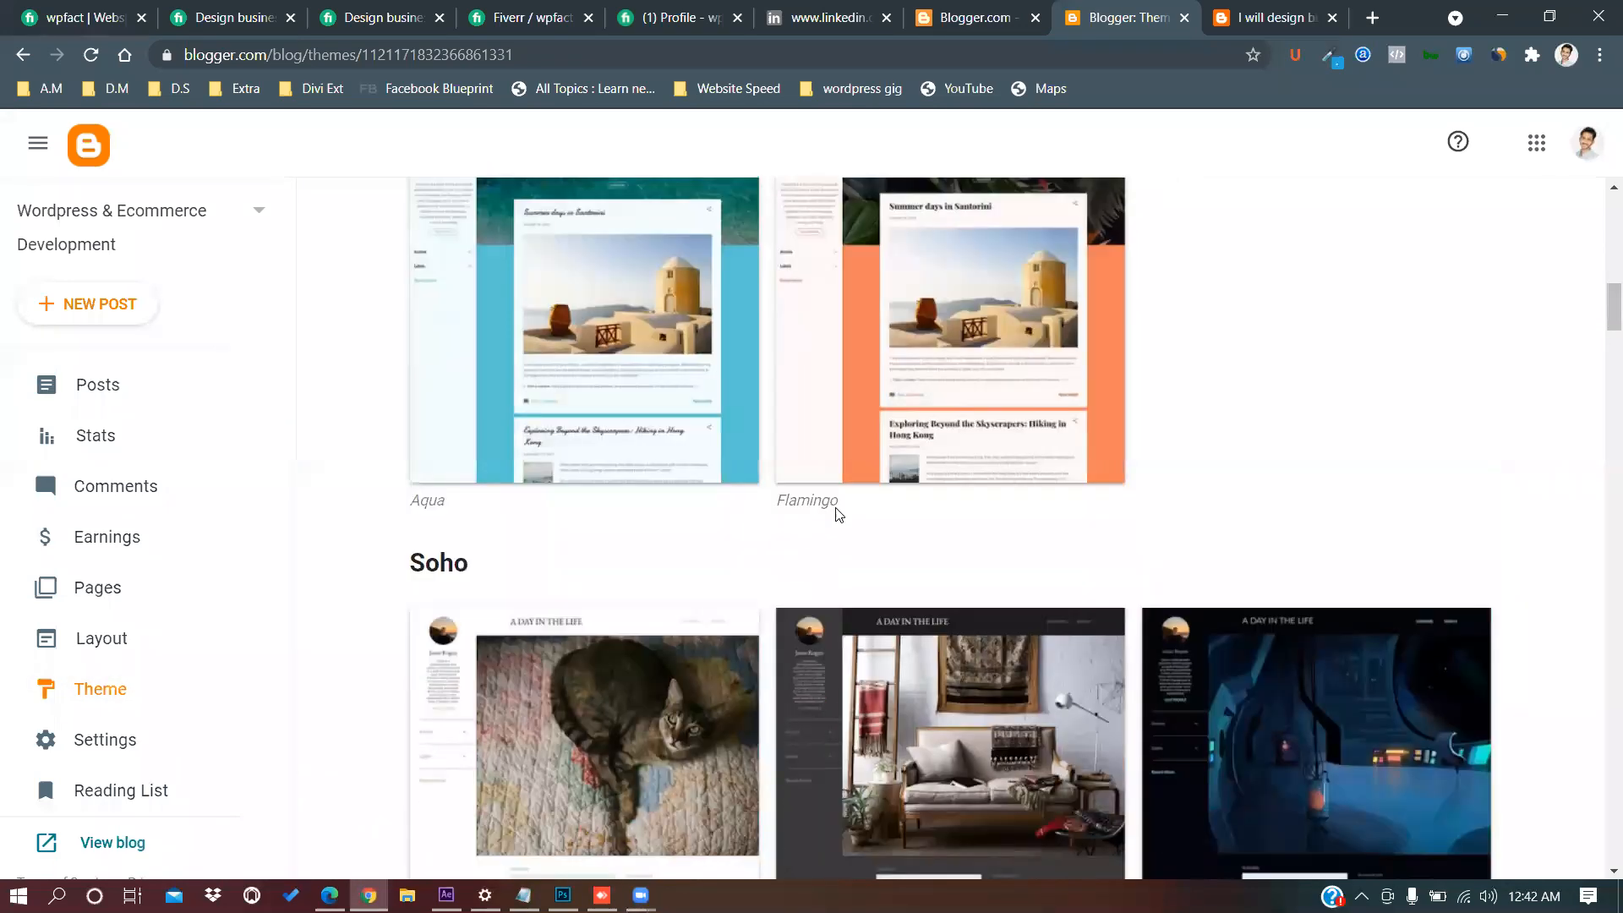
scroll(1369, 331, up, 10)
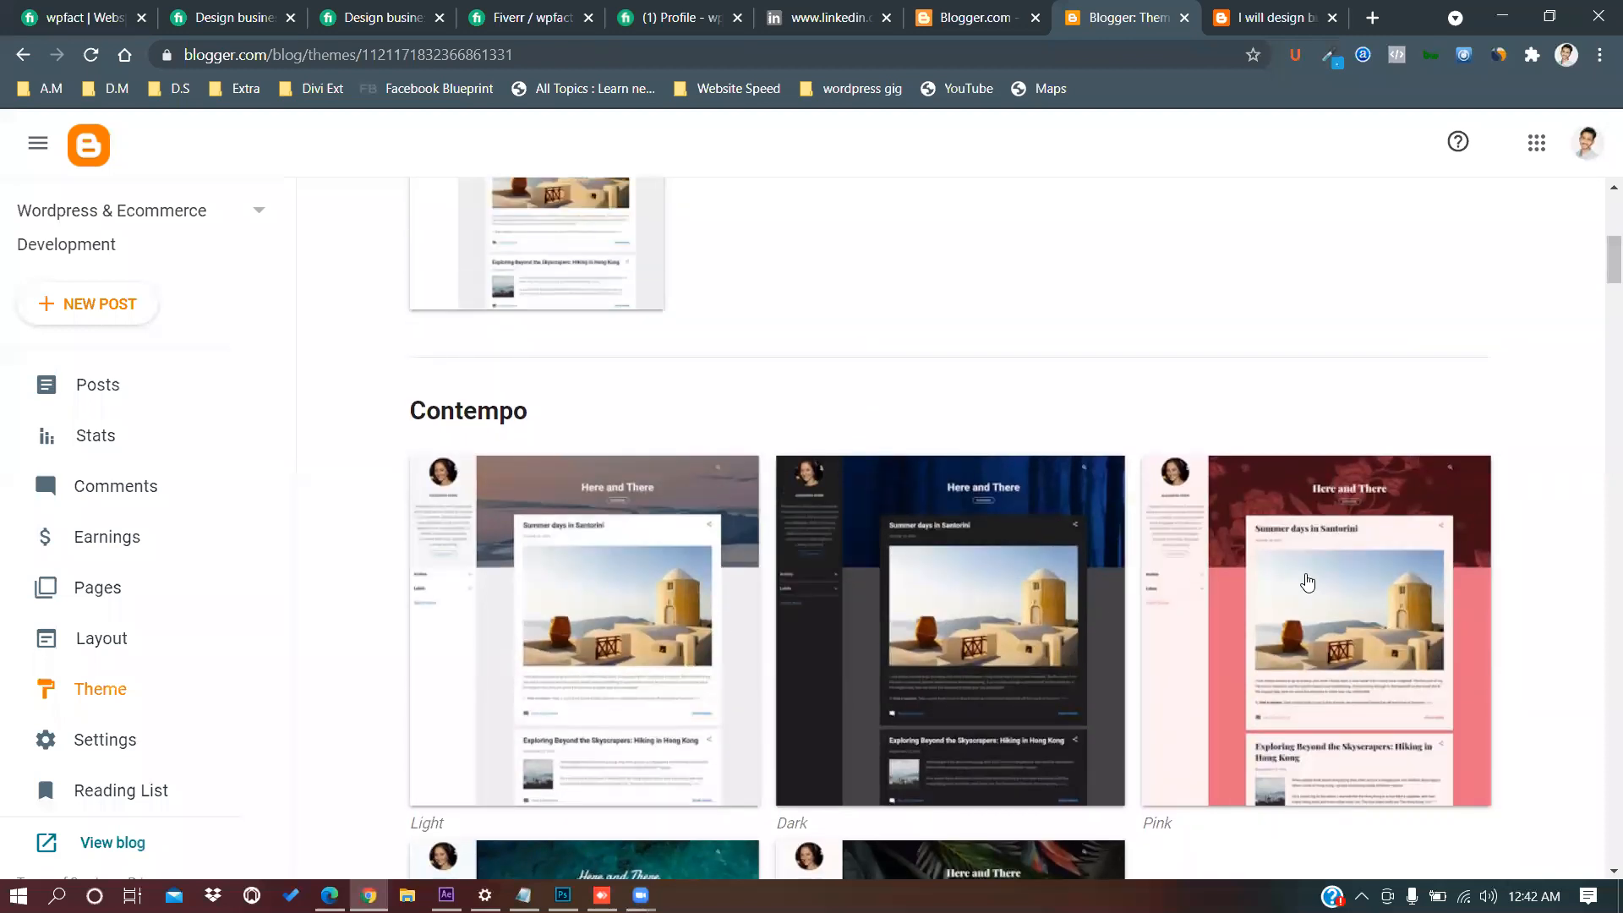
click(1307, 577)
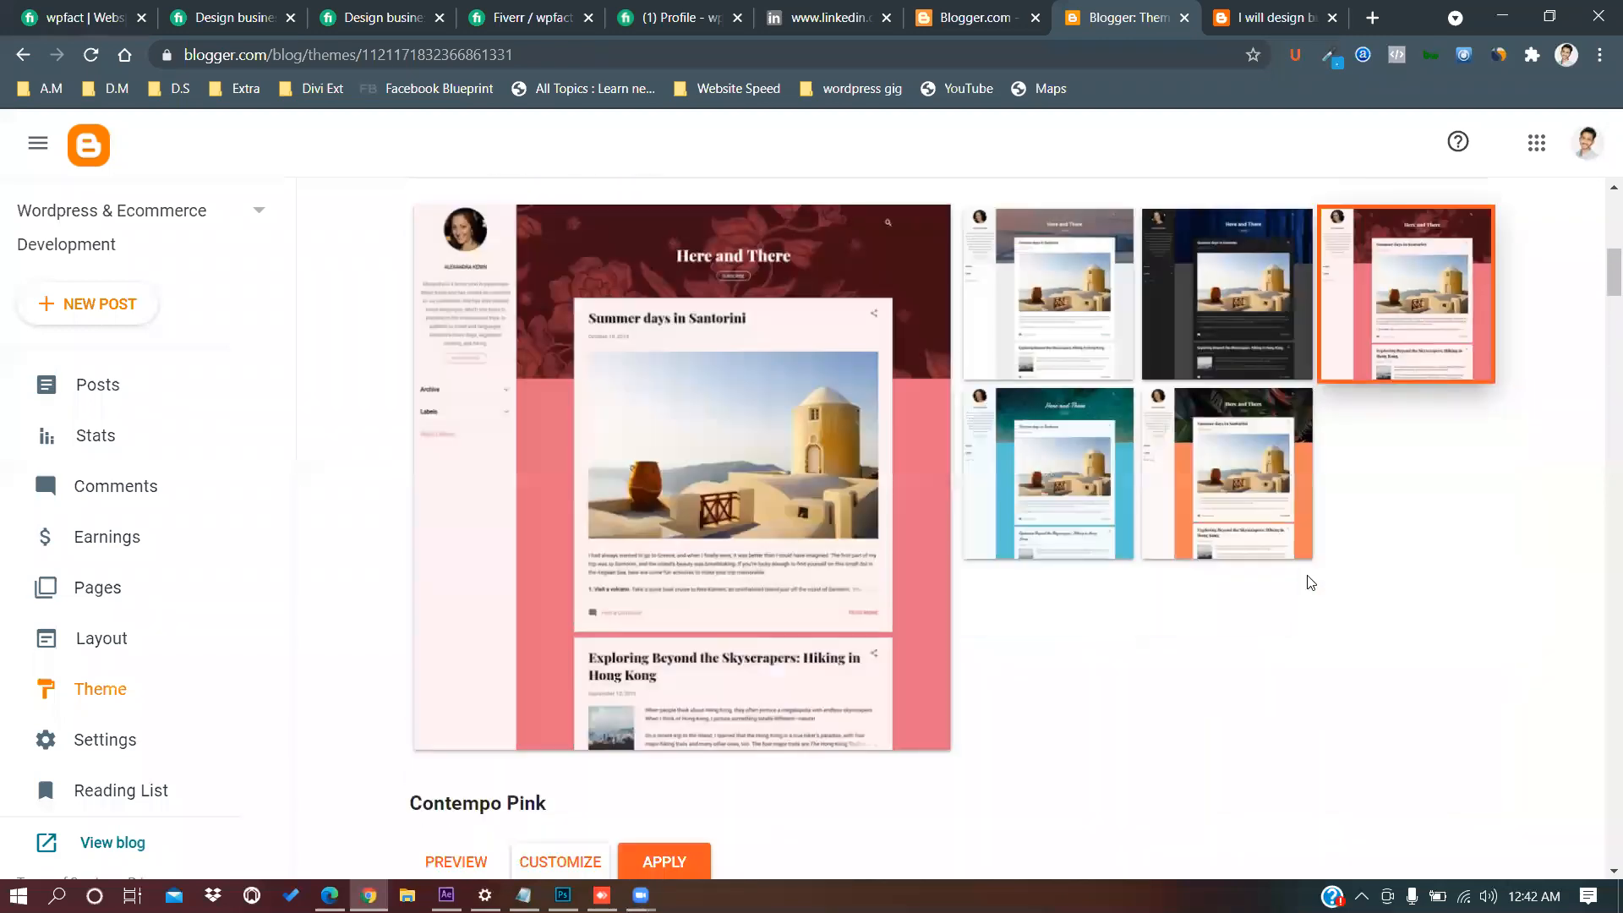
click(665, 861)
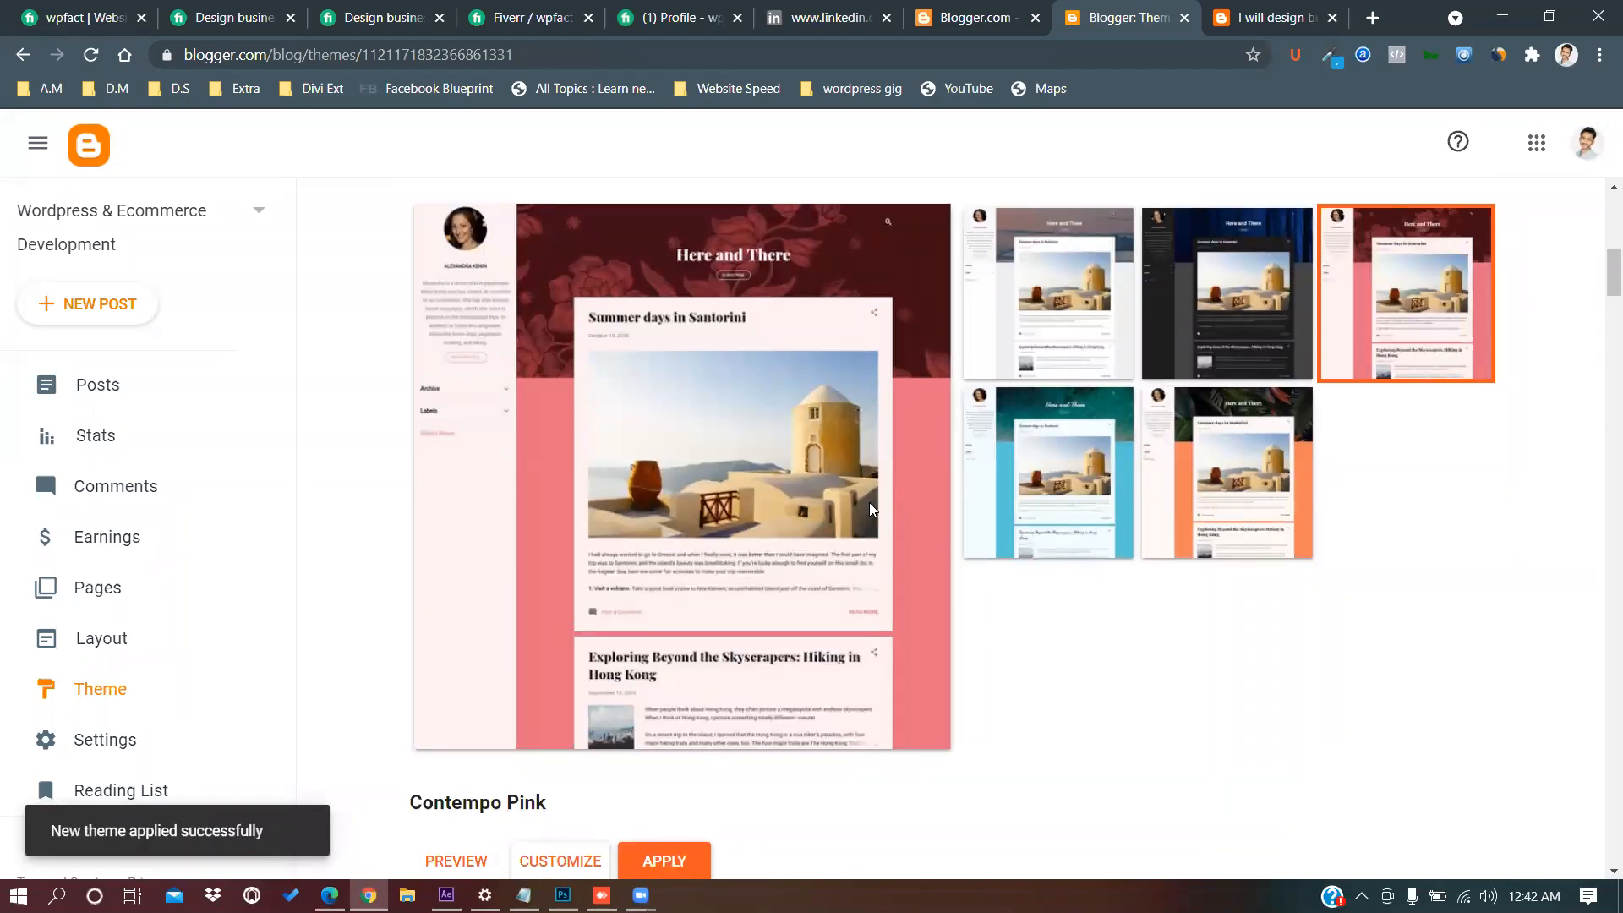
click(1274, 19)
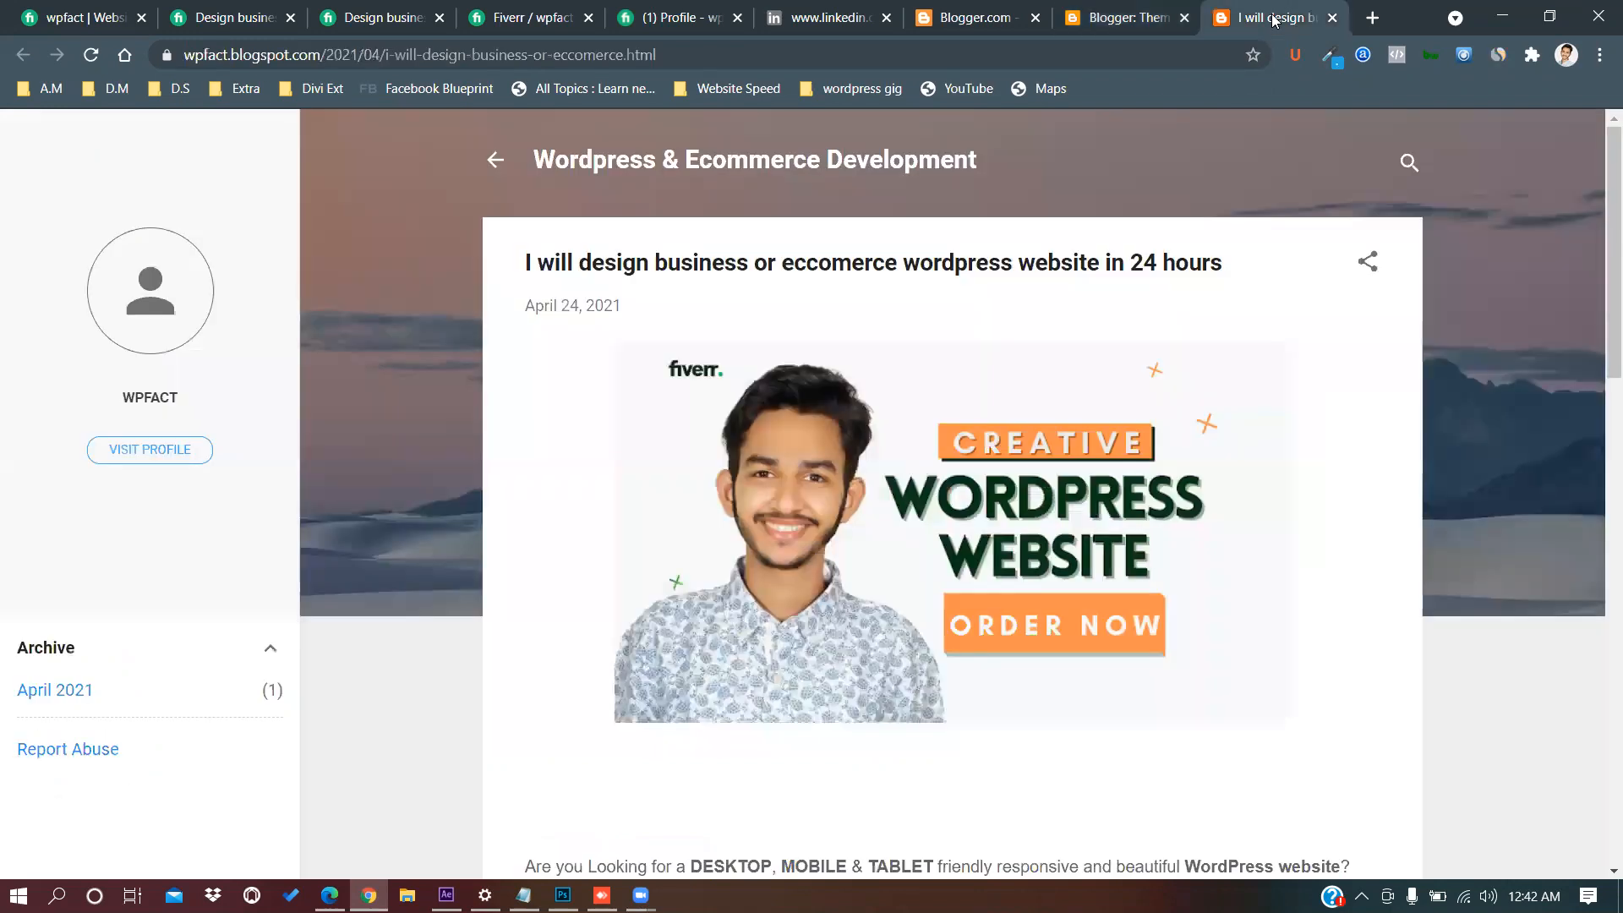
click(91, 56)
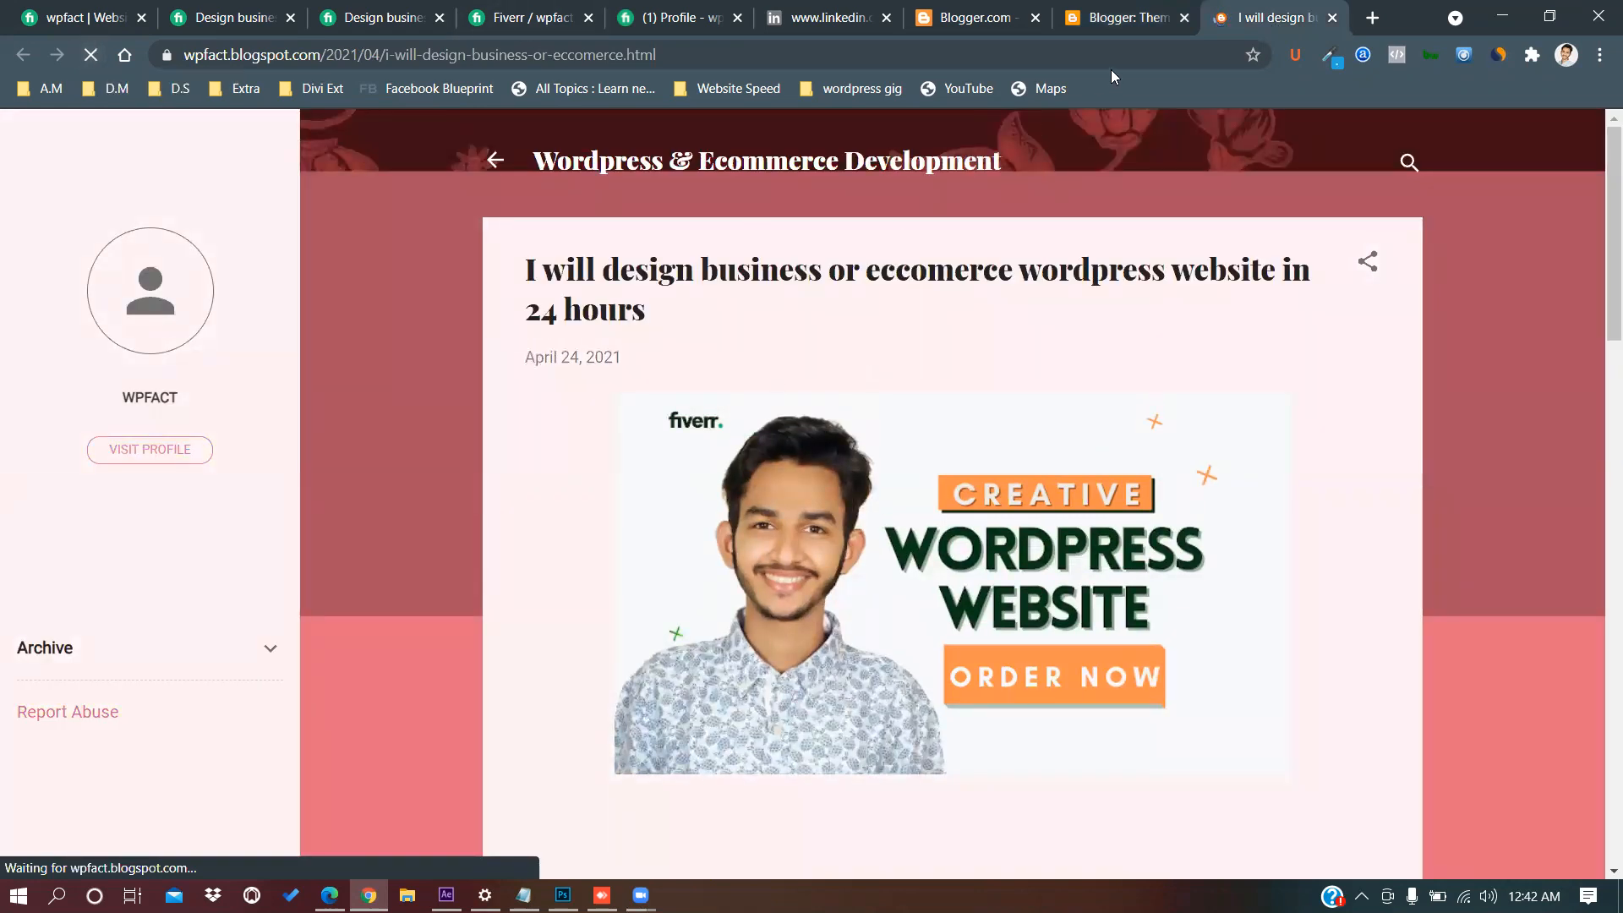
Apply the Essential Light theme to the blog and reload the live post to check its look.
click(1137, 20)
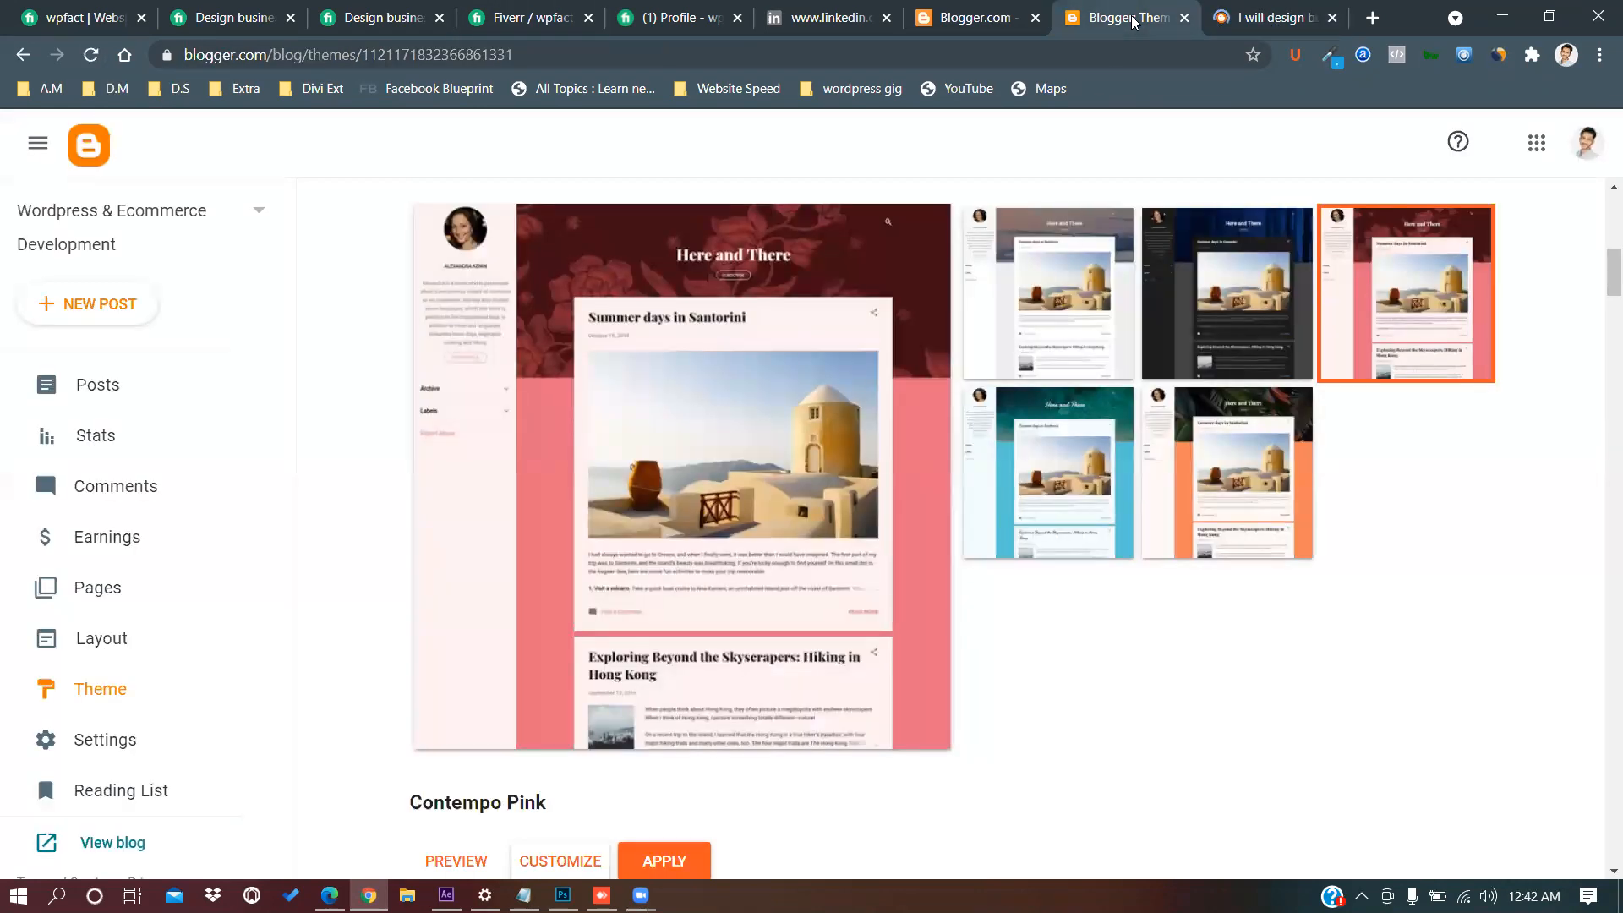
scroll(752, 614, down, 9)
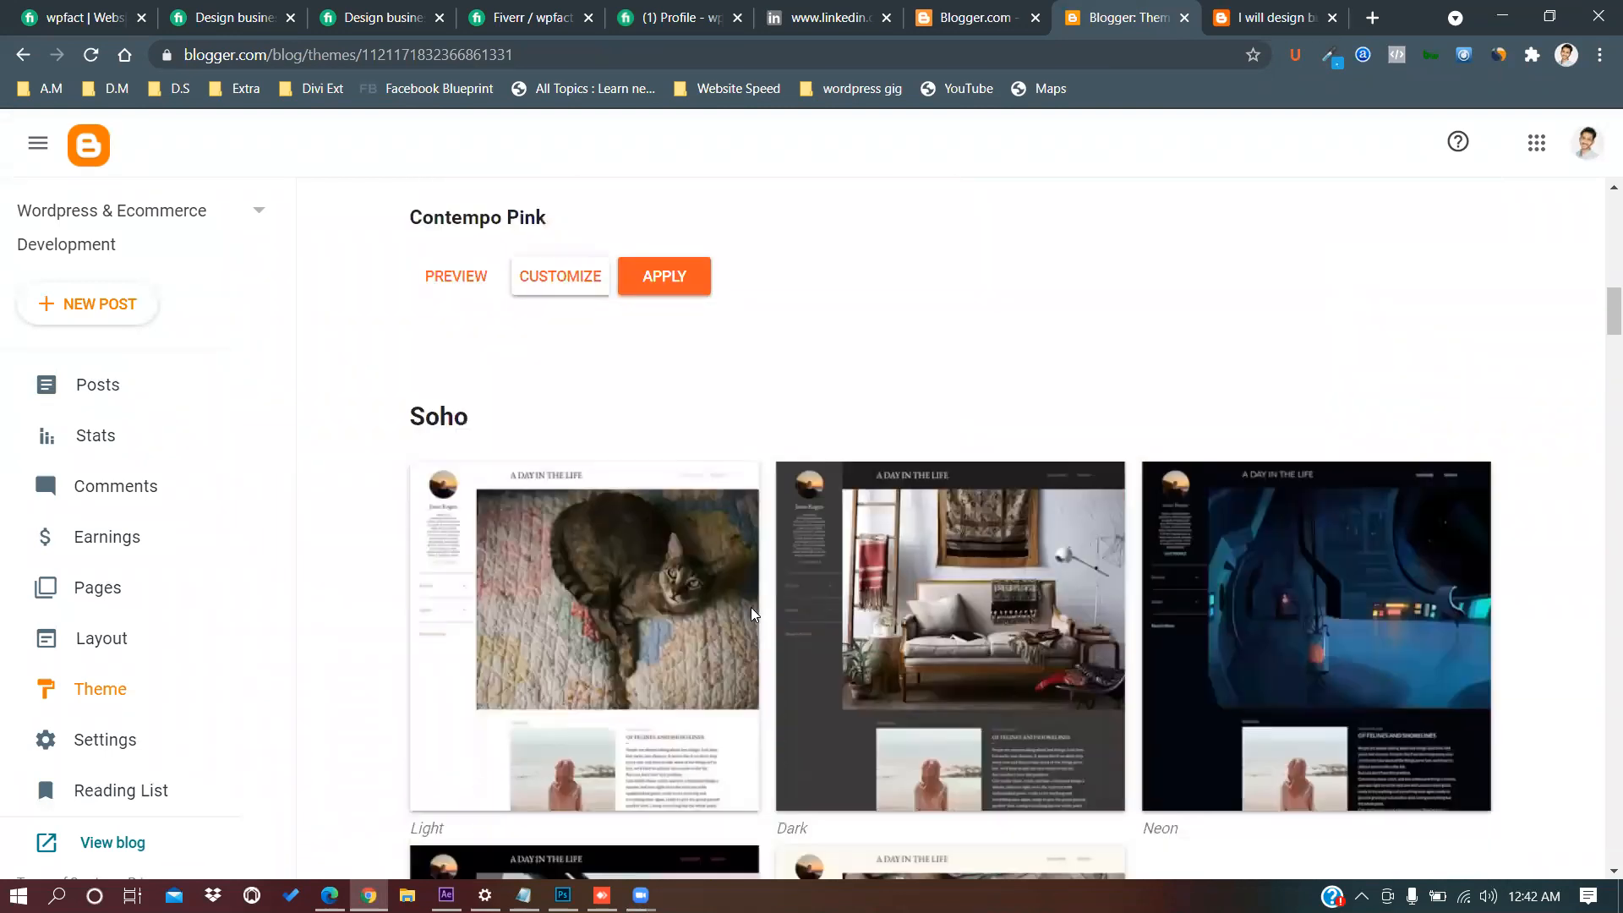
scroll(752, 614, down, 5)
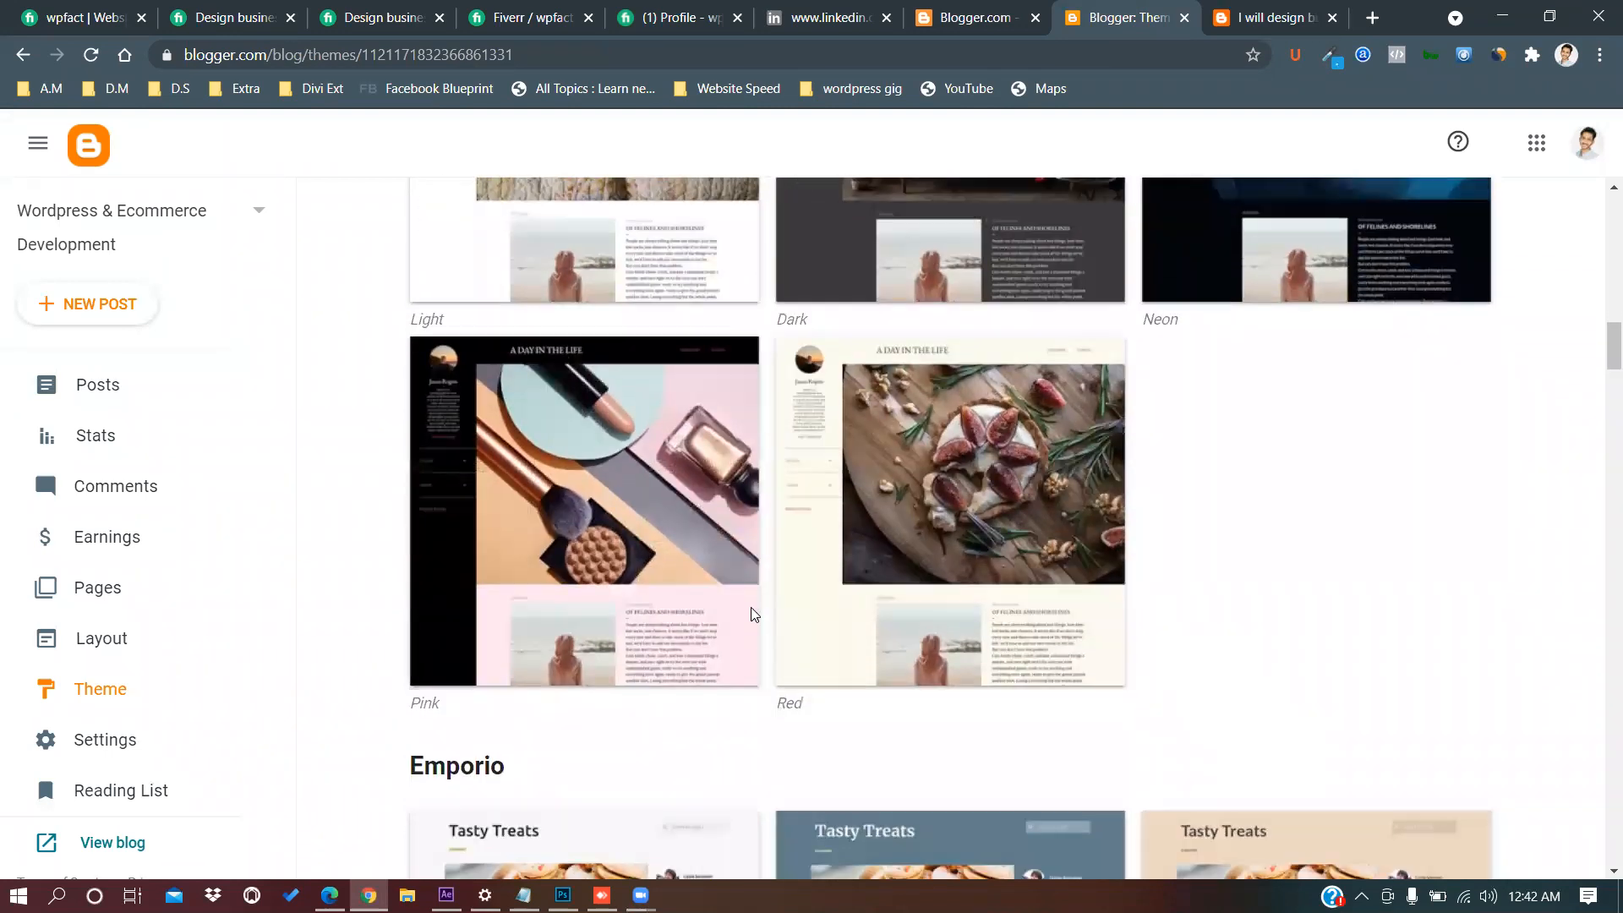
scroll(751, 607, down, 8)
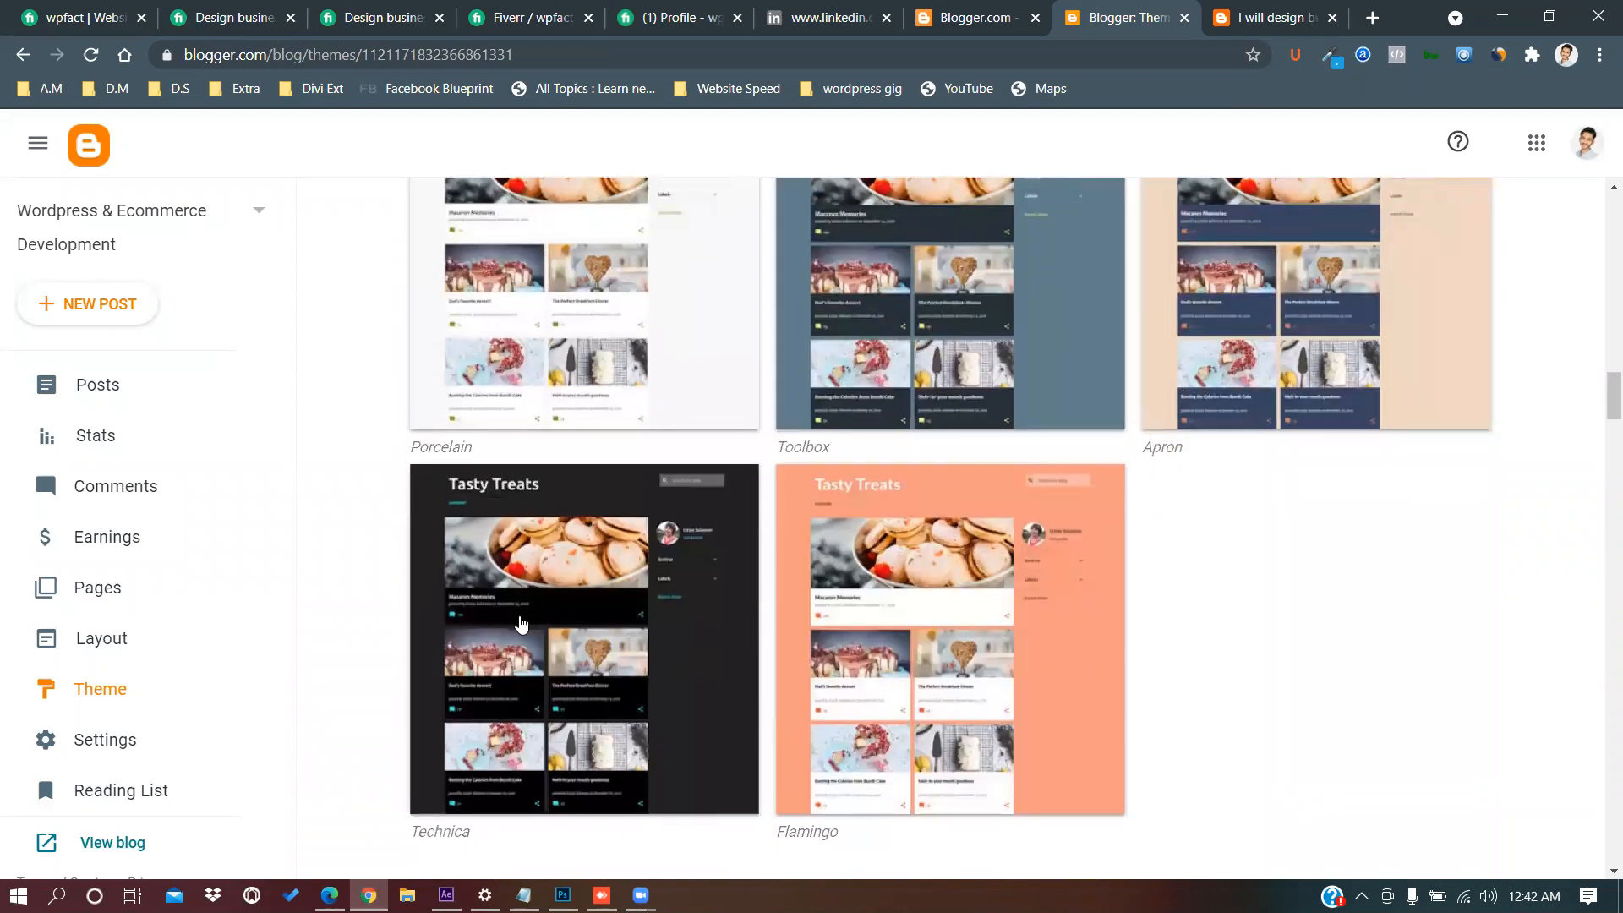
scroll(658, 627, down, 8)
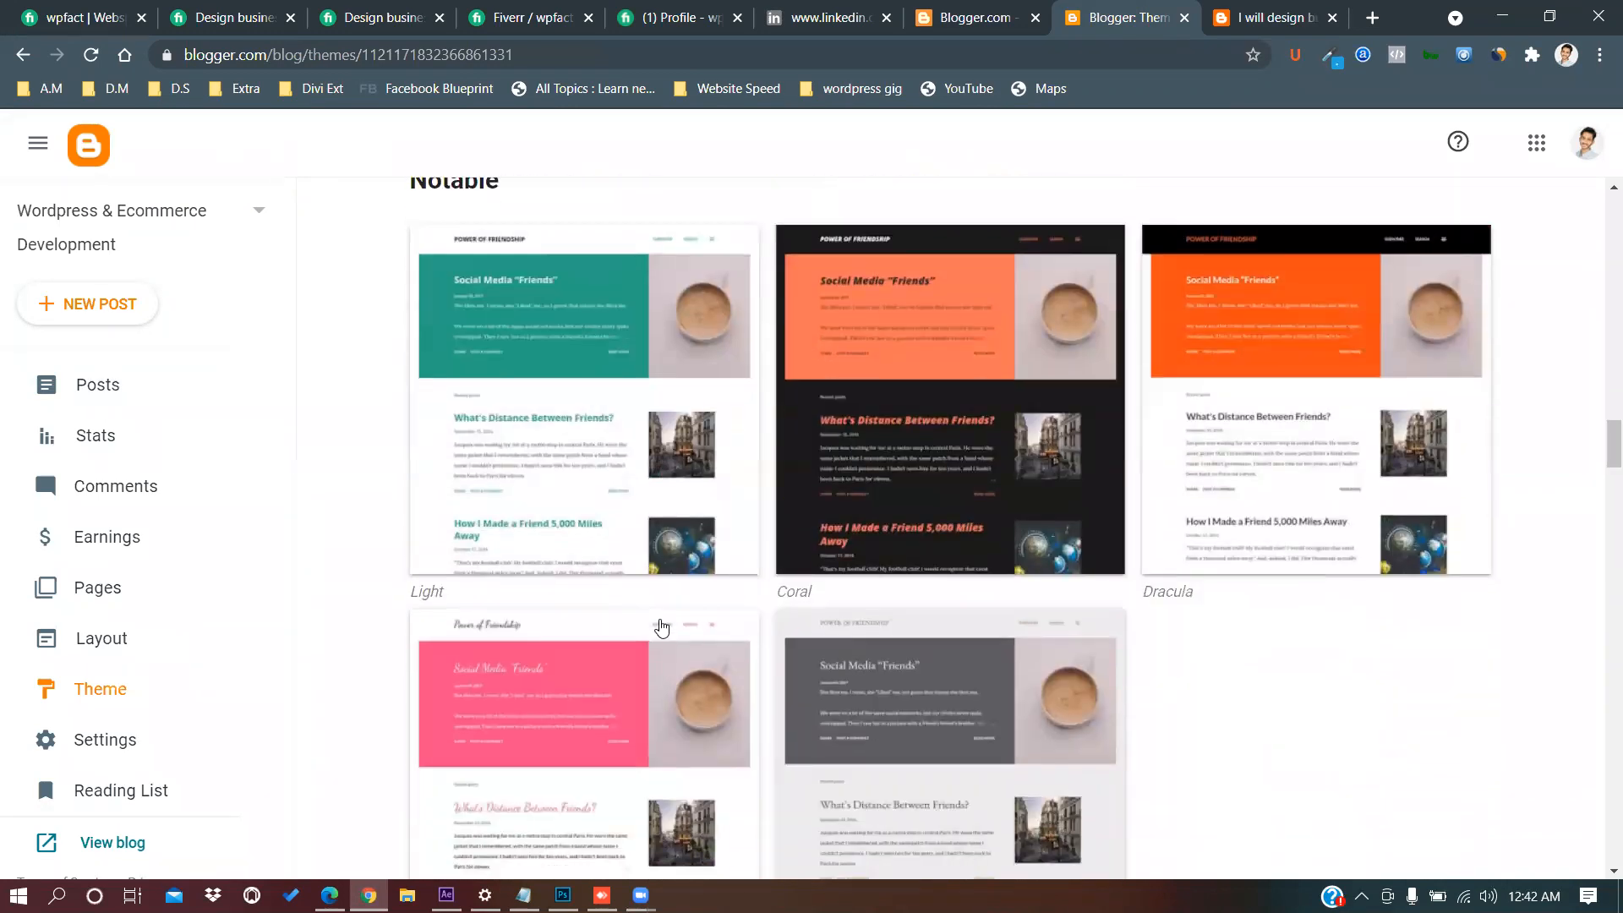
scroll(625, 494, up, 1)
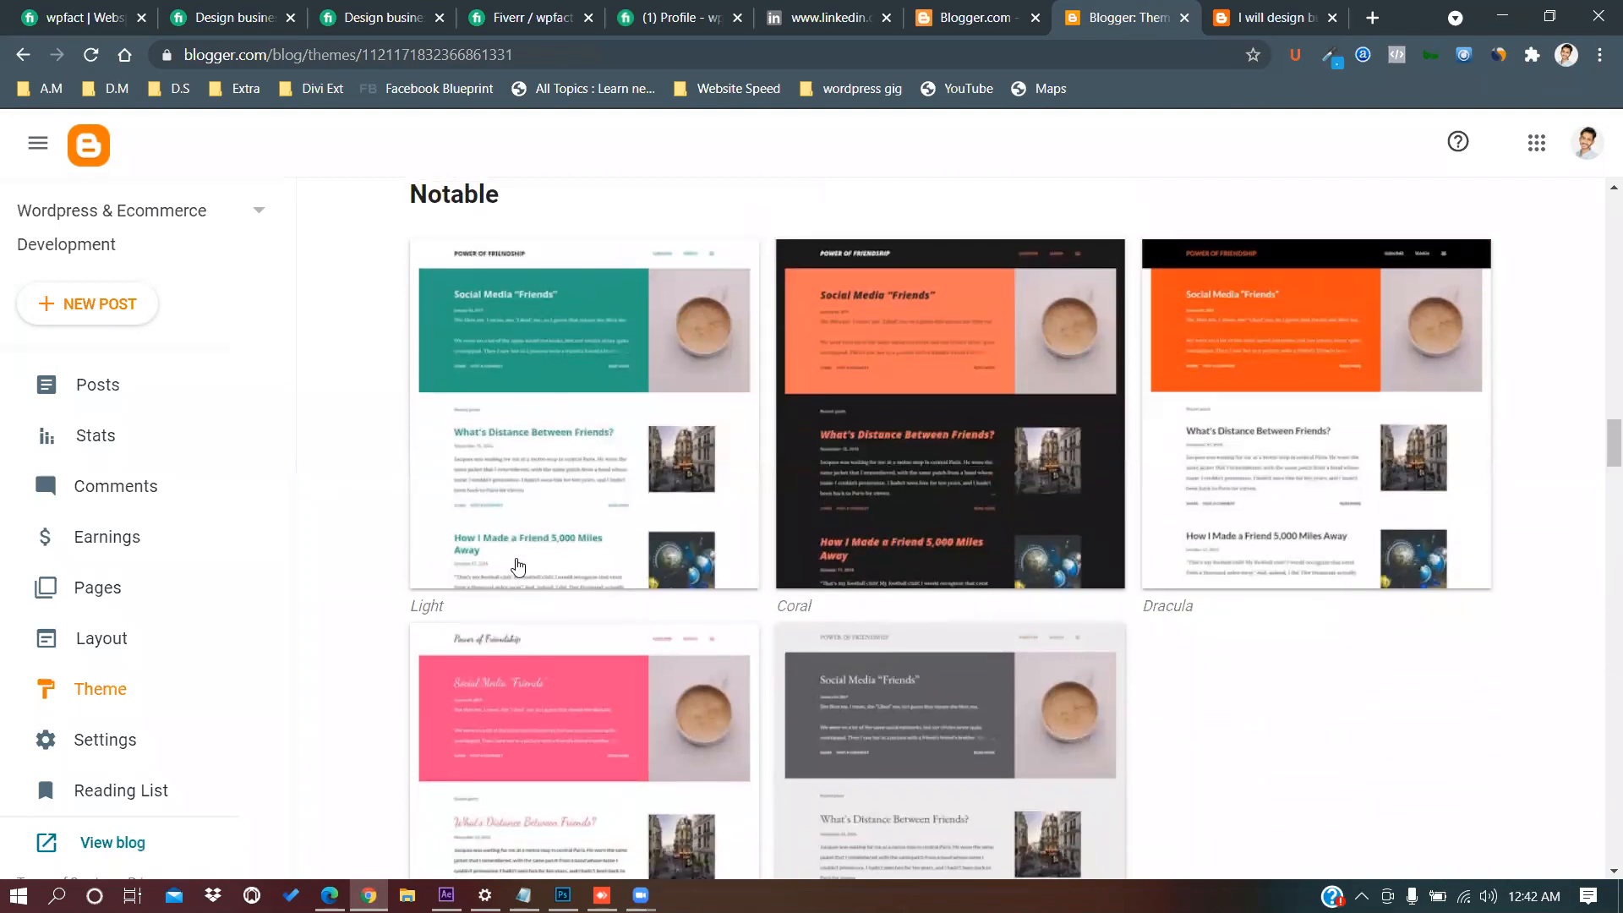
scroll(686, 551, down, 4)
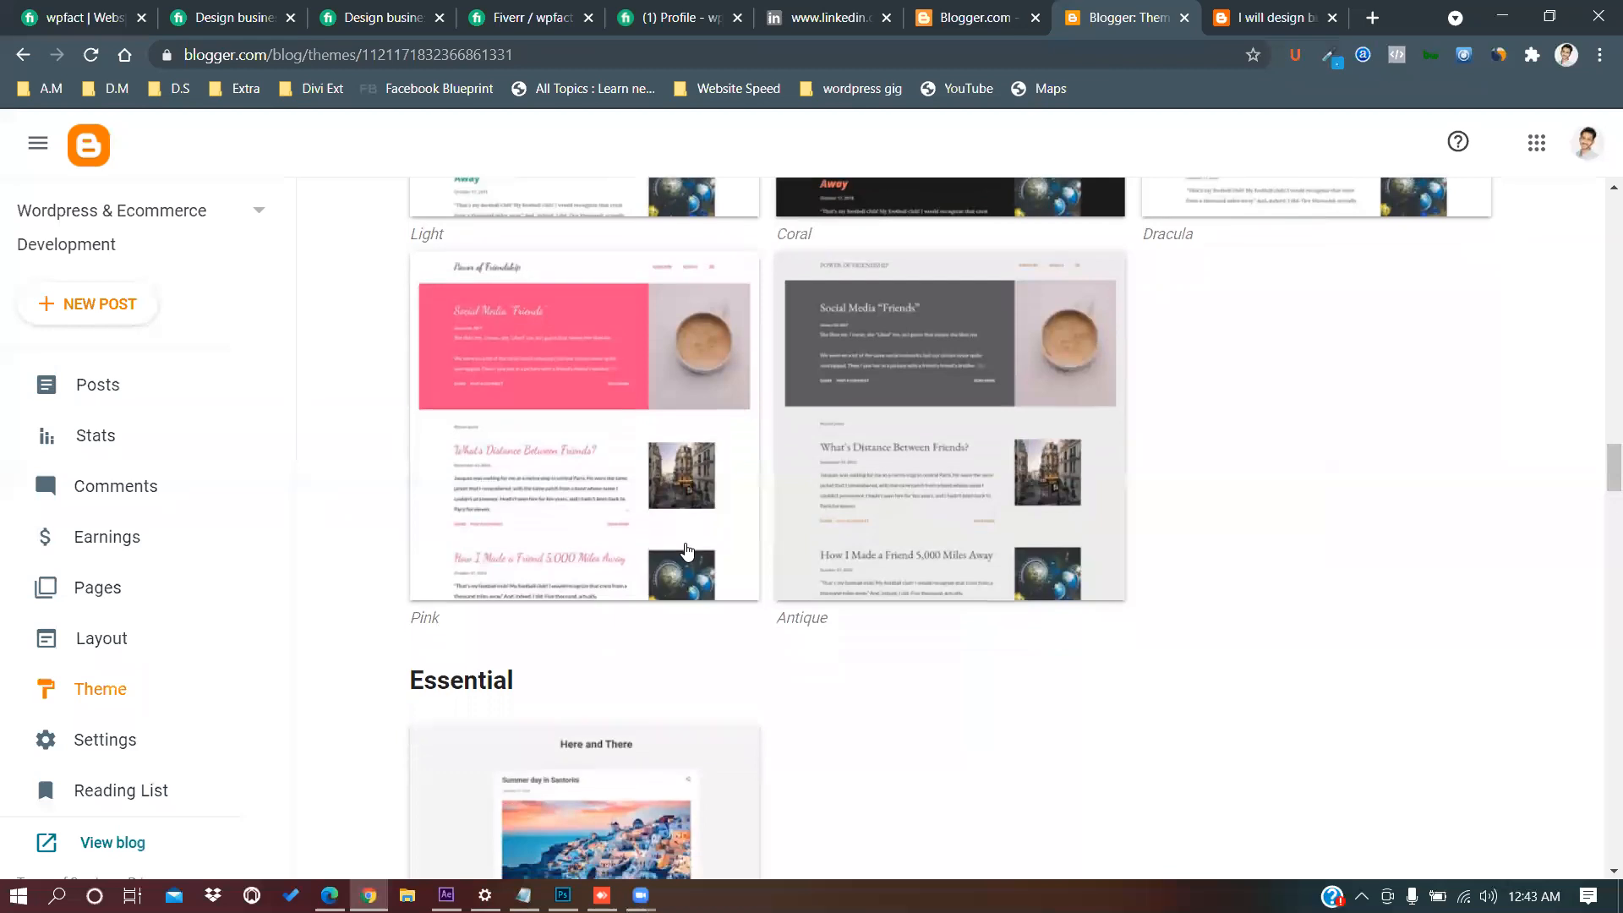
scroll(686, 551, down, 3)
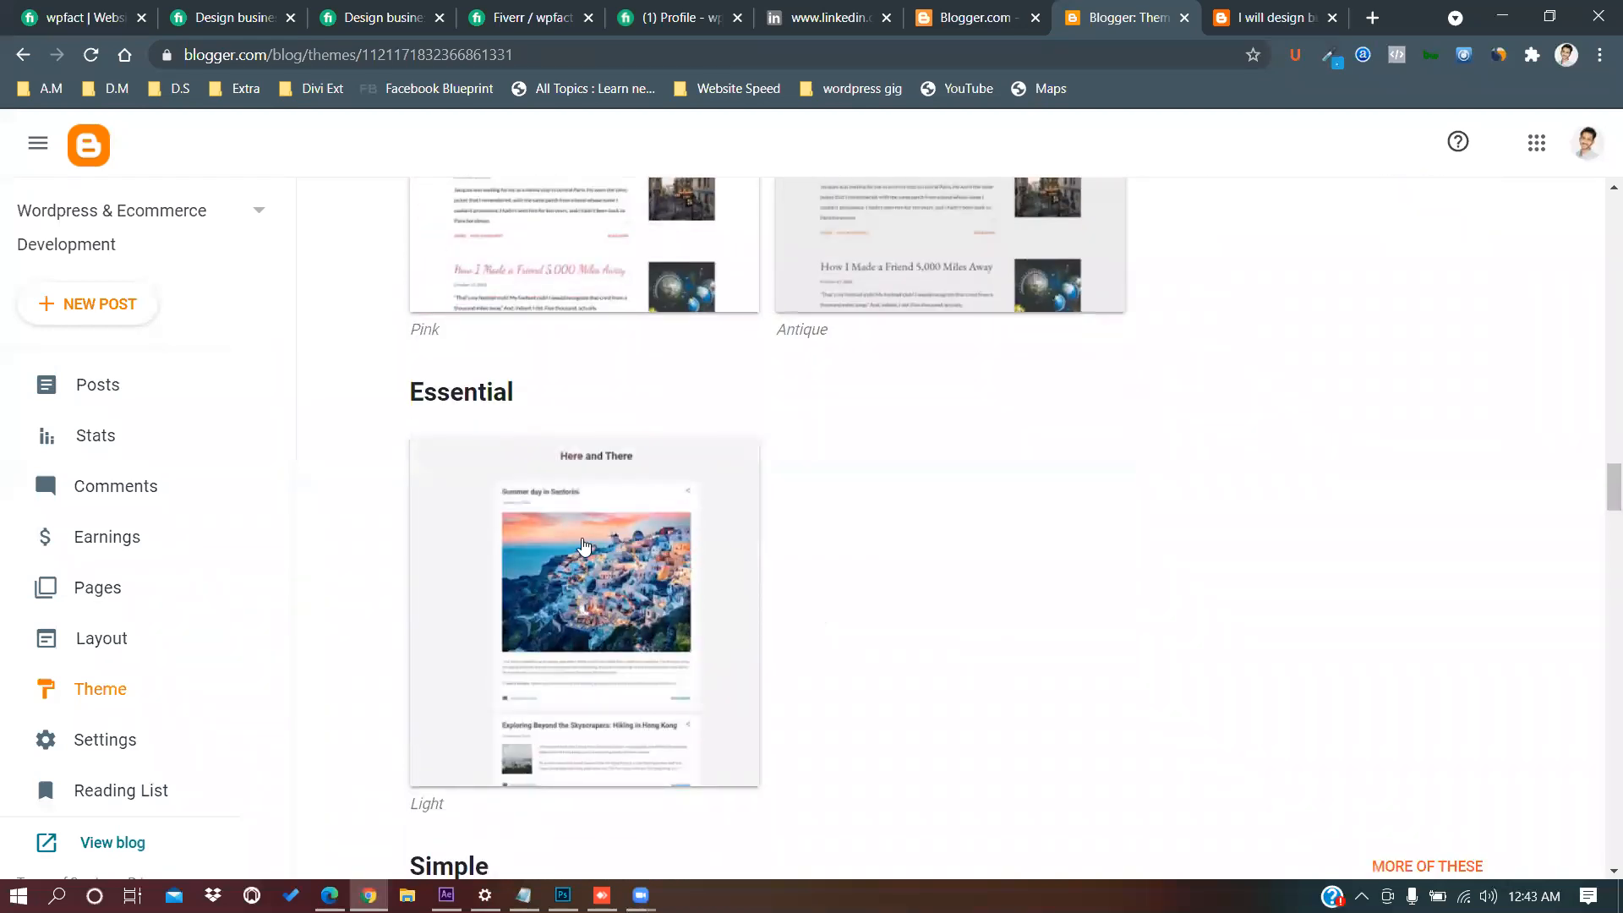
click(573, 607)
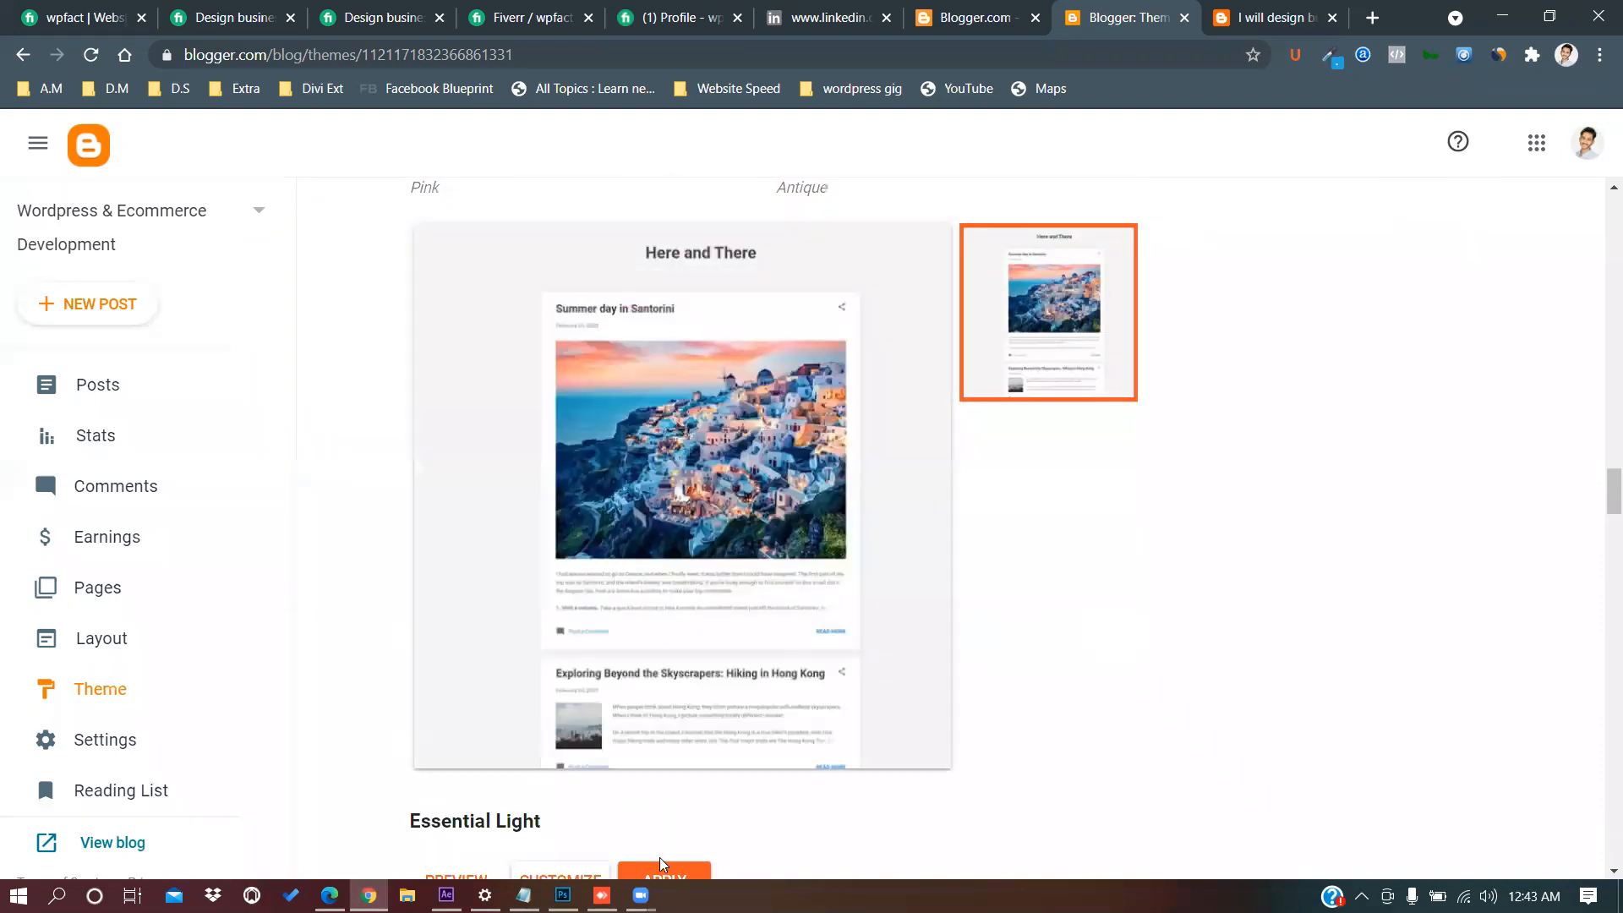
click(662, 866)
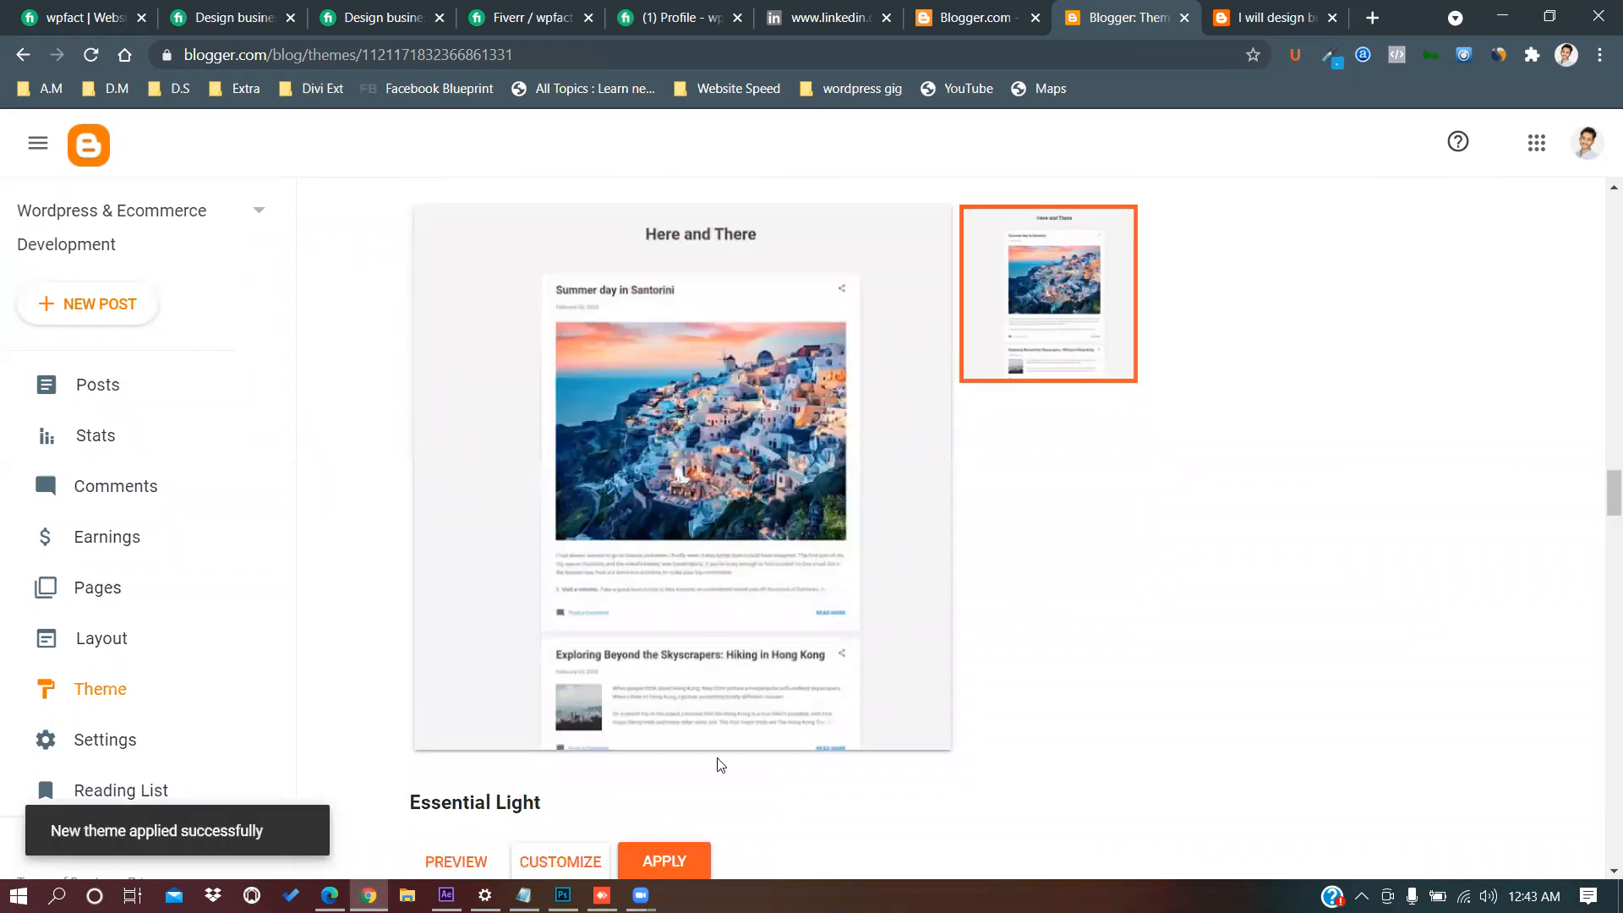
click(1251, 22)
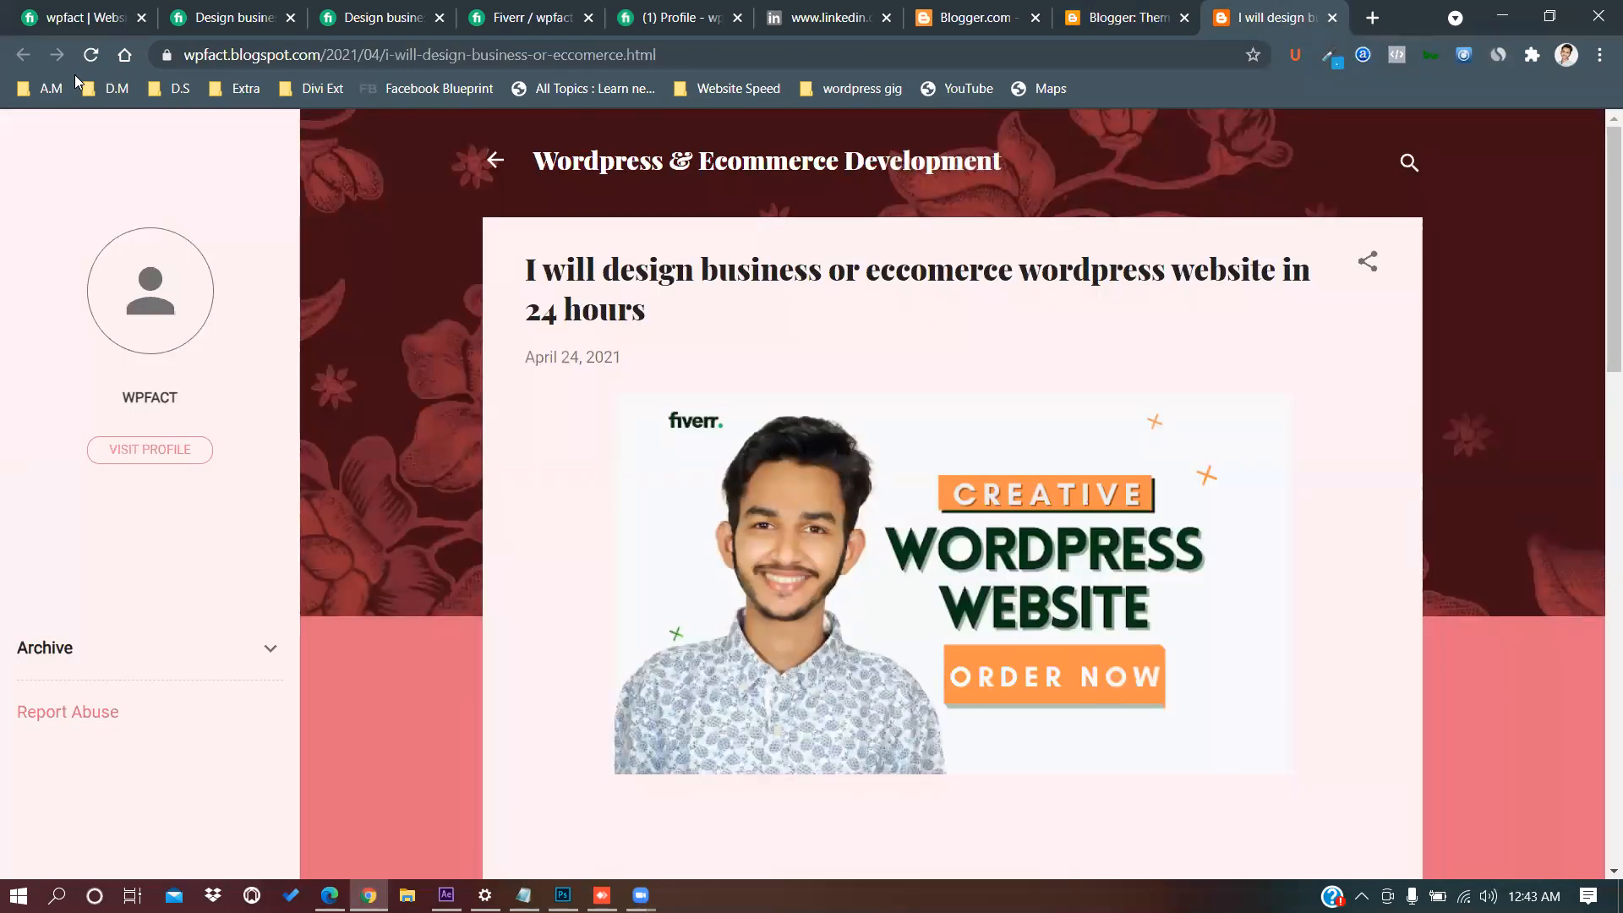
click(90, 55)
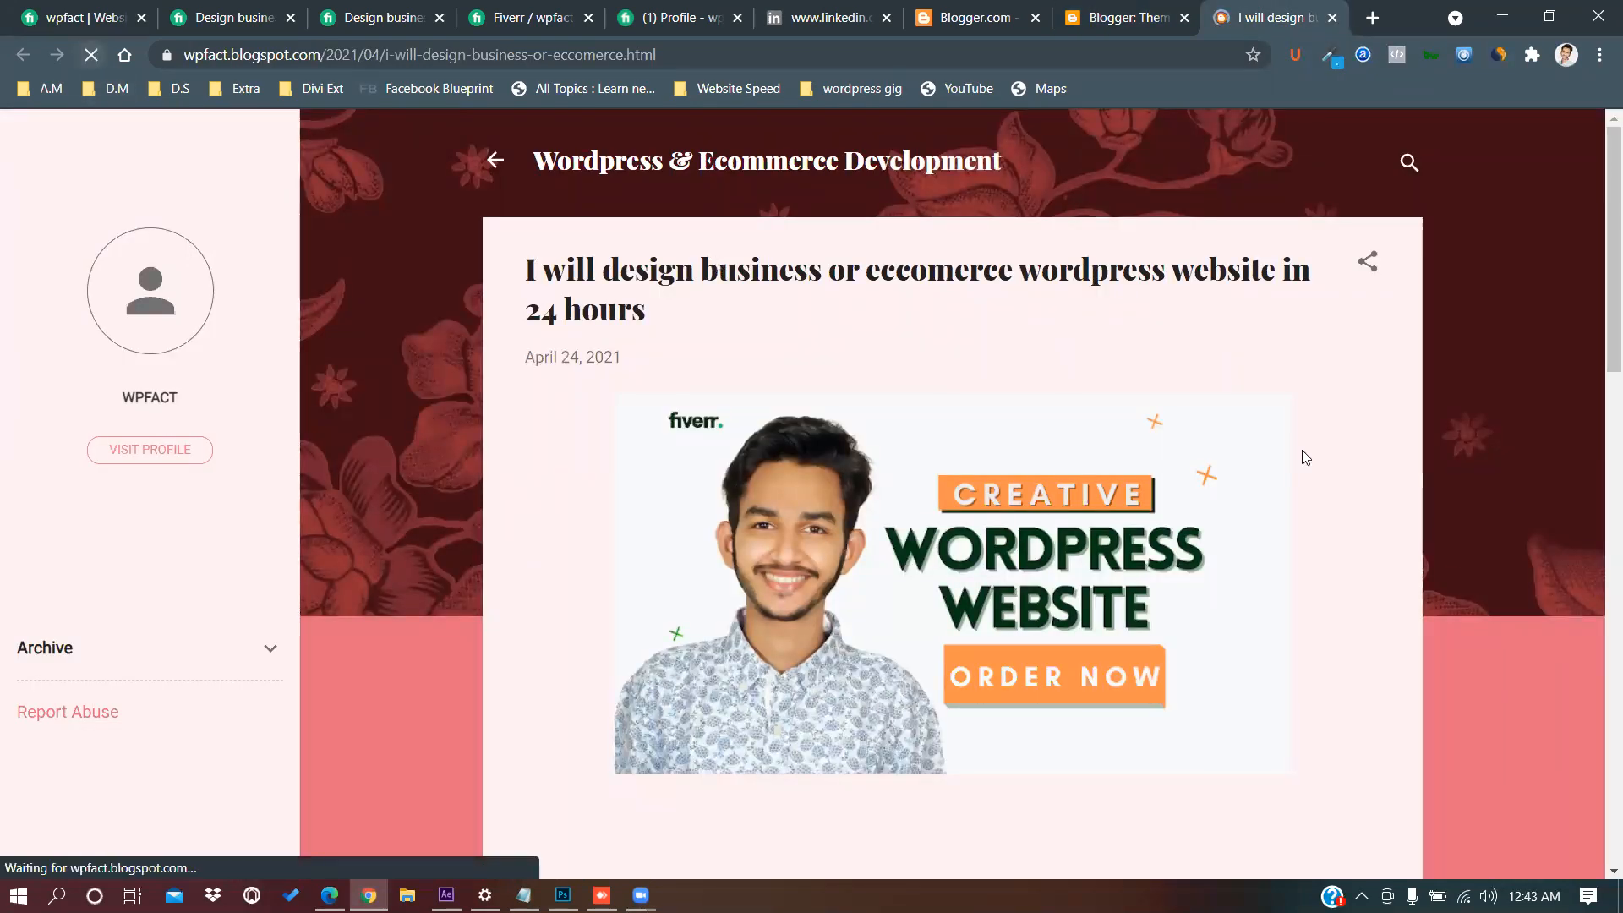
Examine the live post from its image to the hire link in the Essential Light theme.
scroll(1306, 457, down, 10)
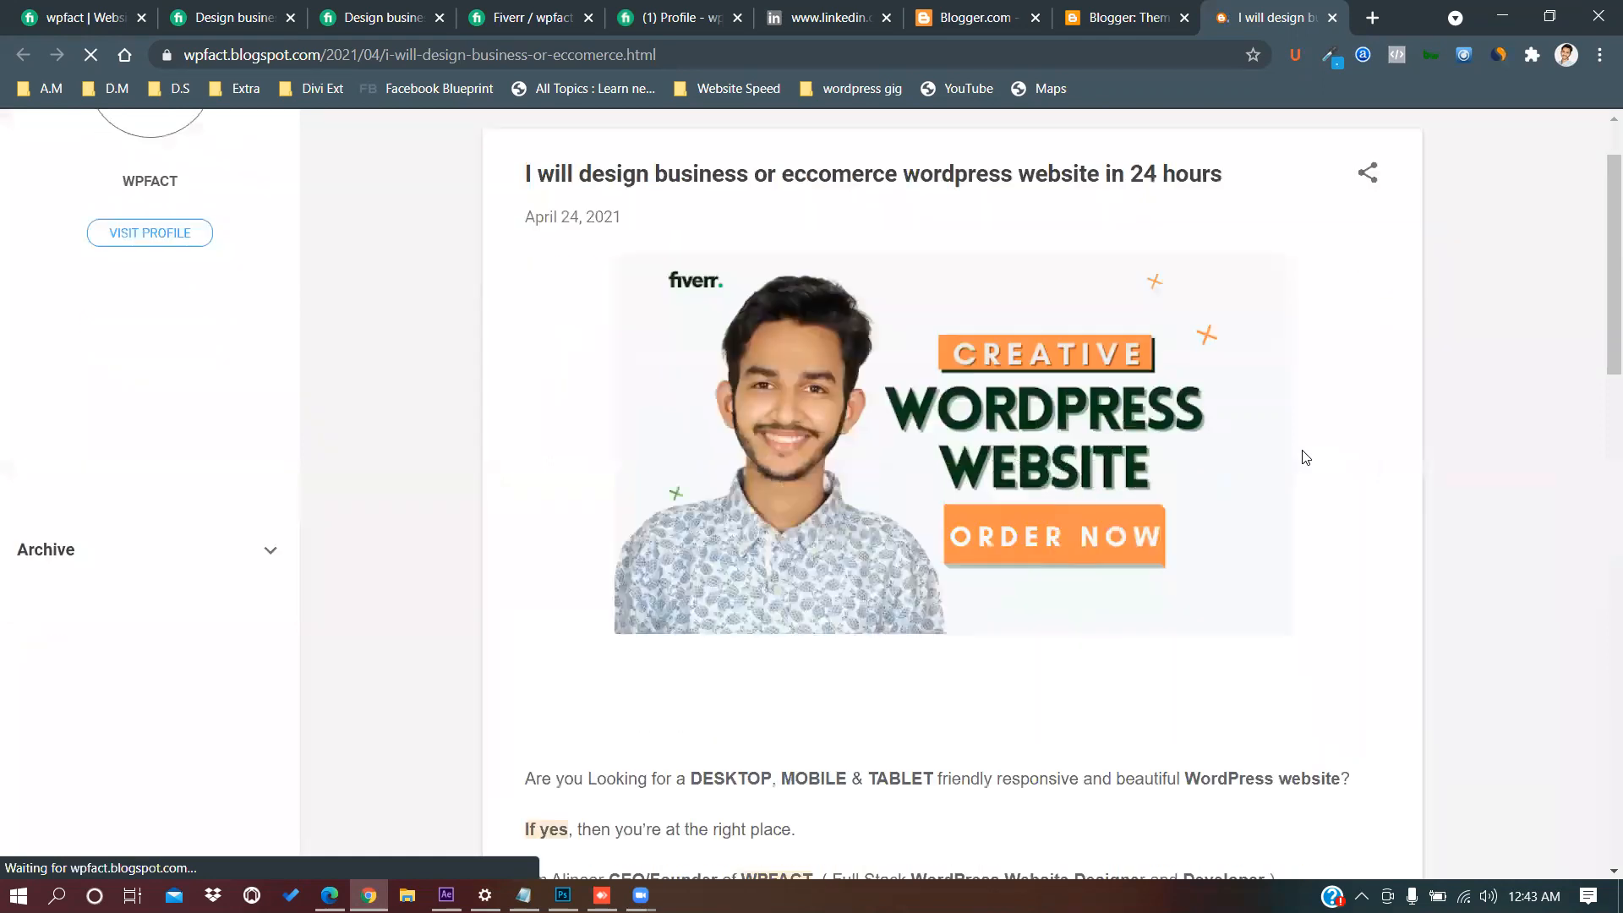
scroll(1306, 457, down, 10)
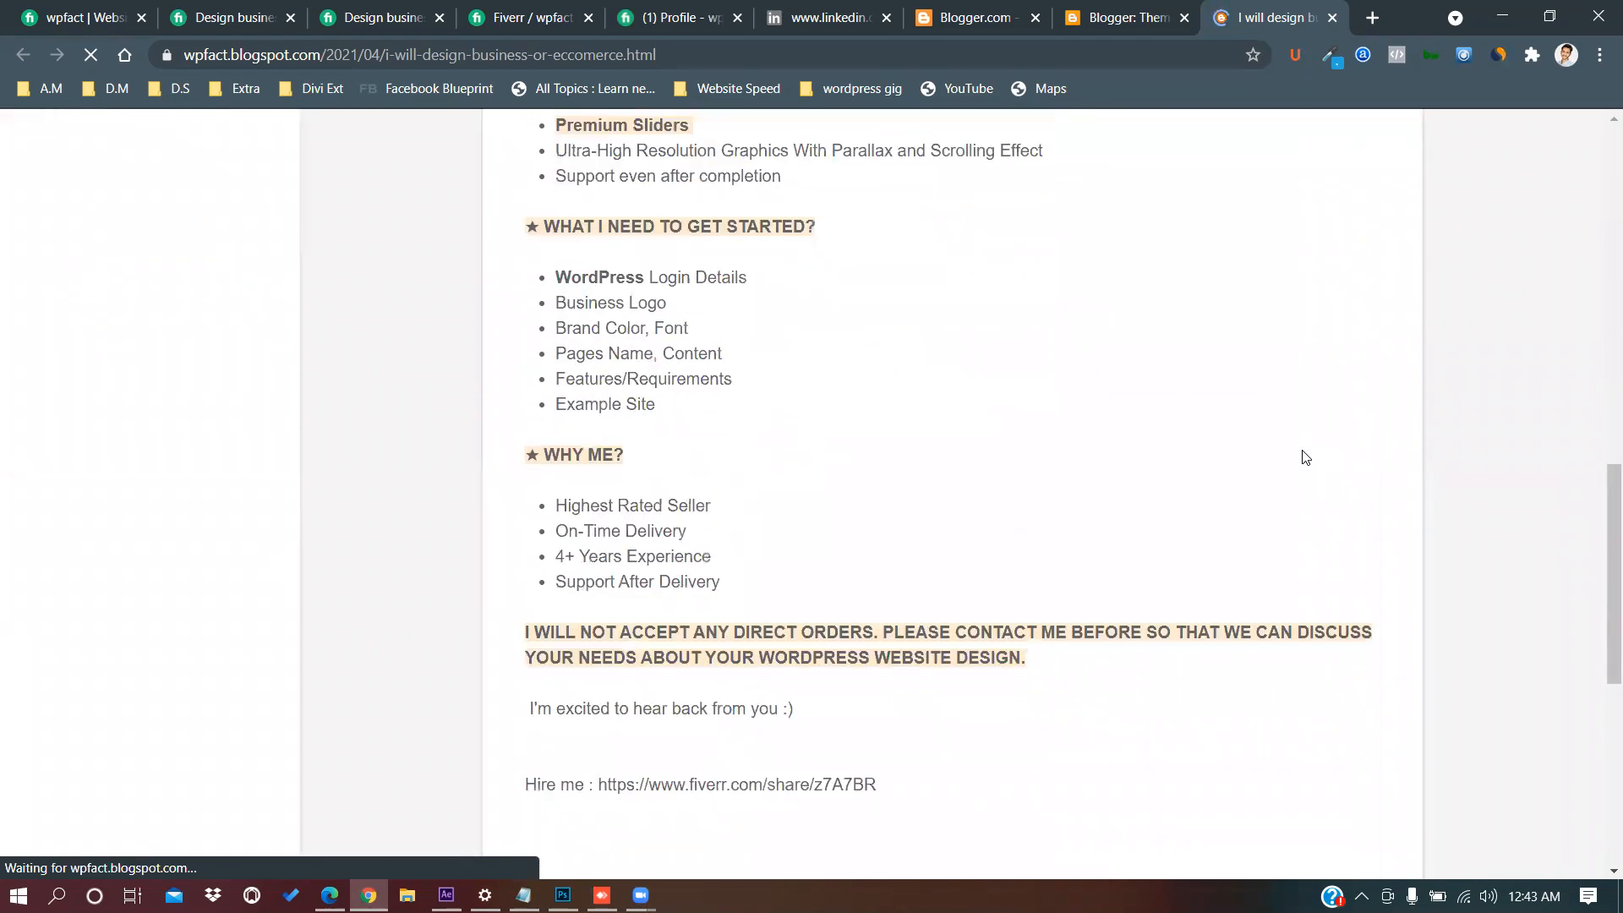
scroll(1306, 457, up, 5)
scroll(1306, 457, up, 15)
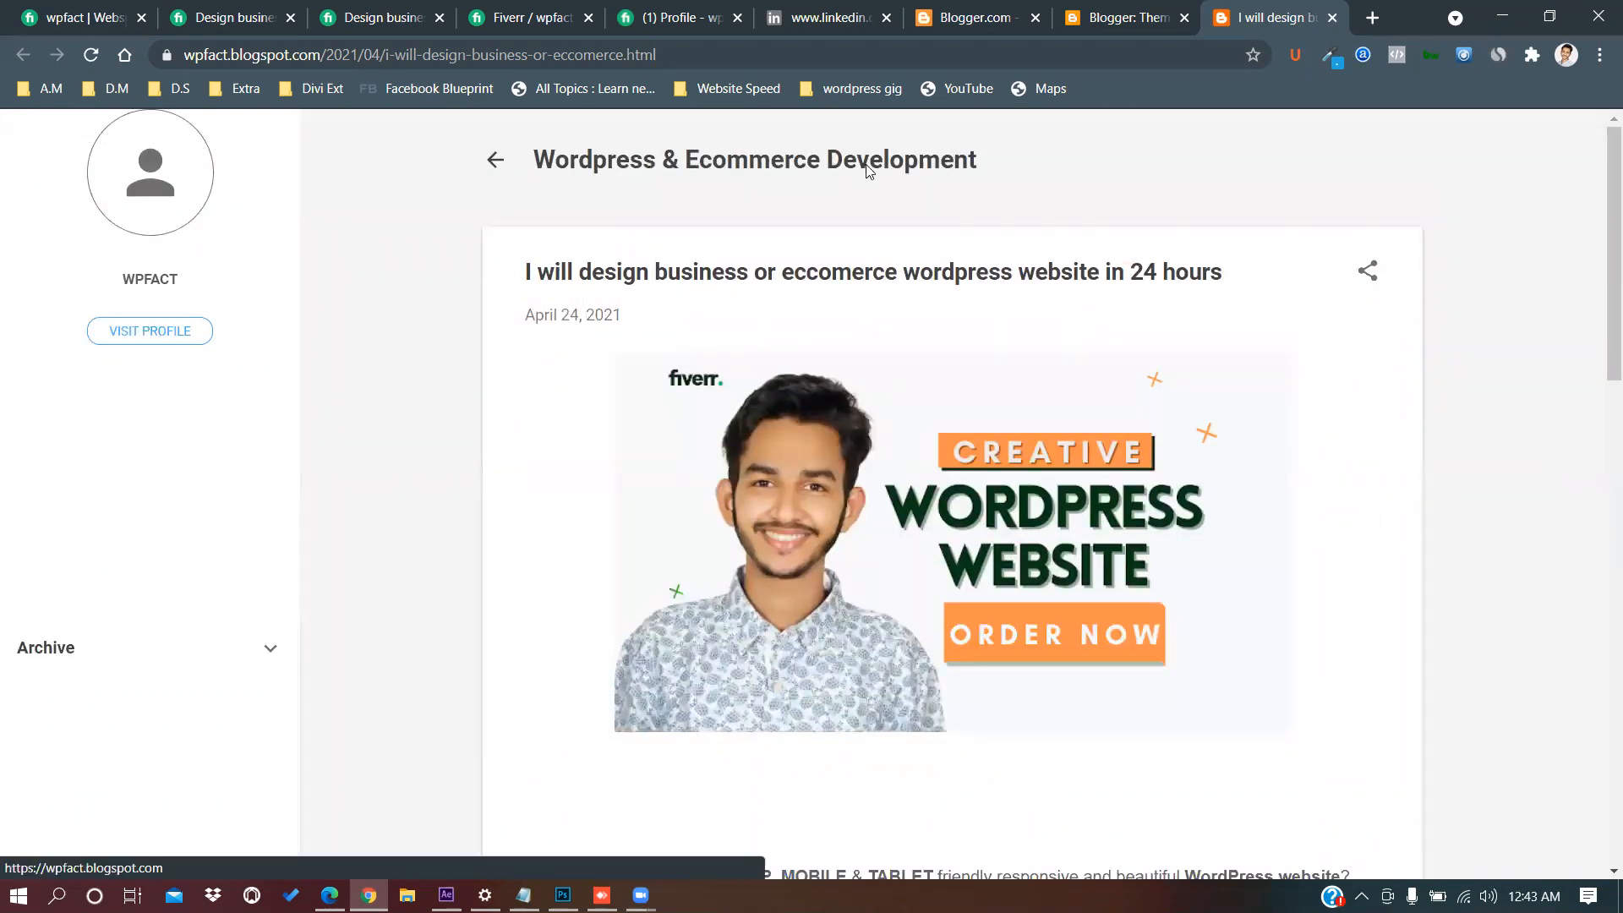
Review the blog's settings, covering the basic, privacy, publishing, HTTPS and permissions sections.
click(1122, 20)
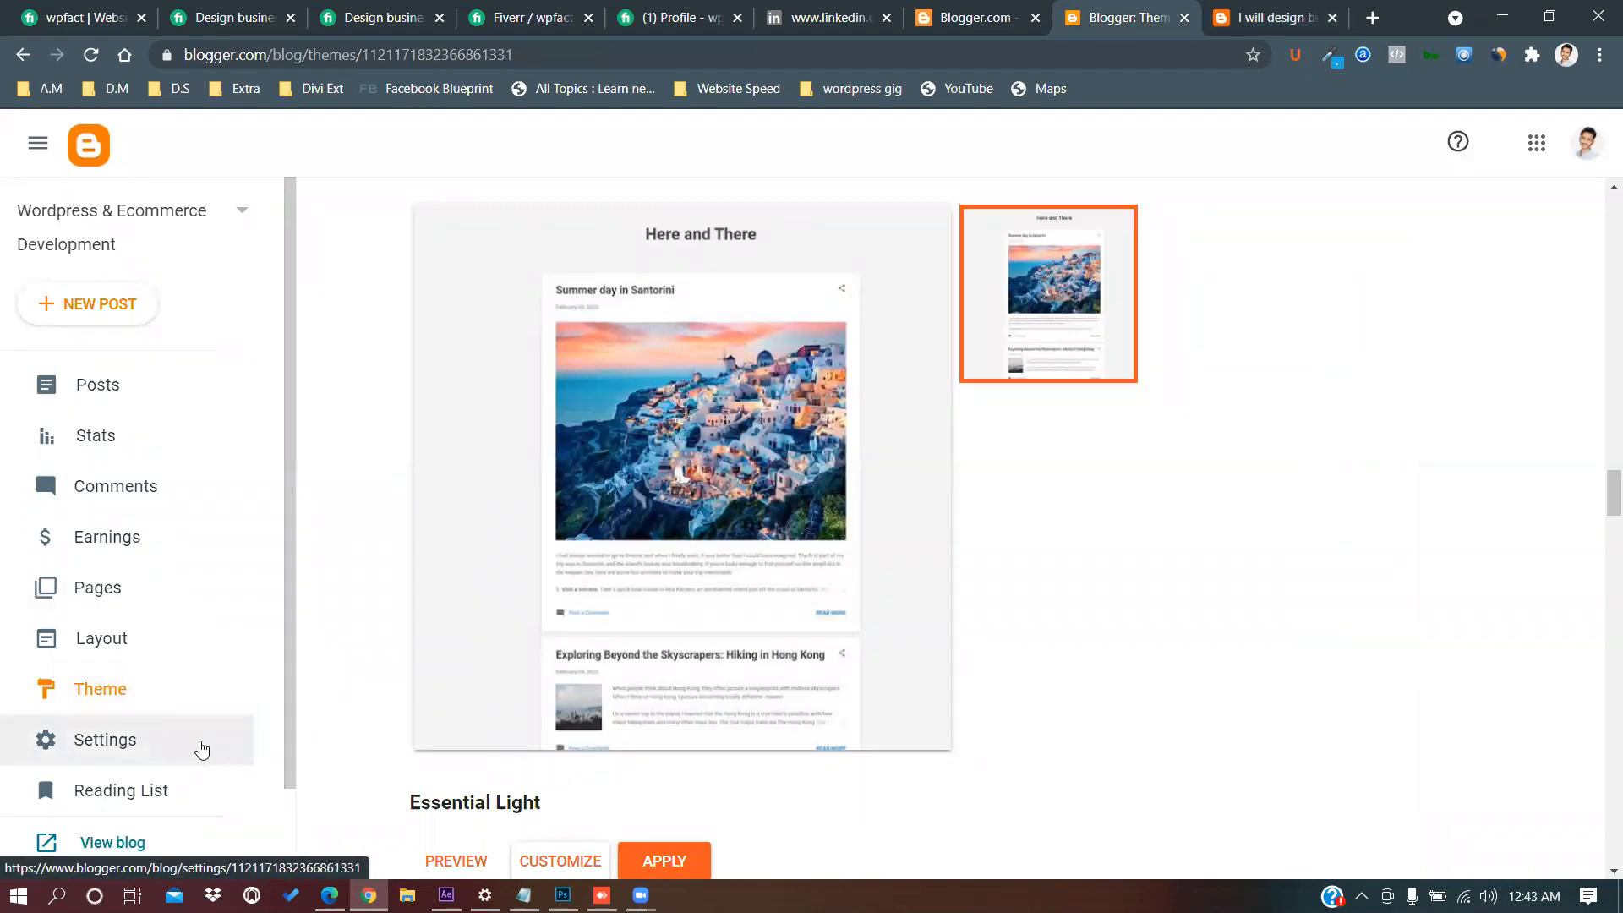
click(101, 734)
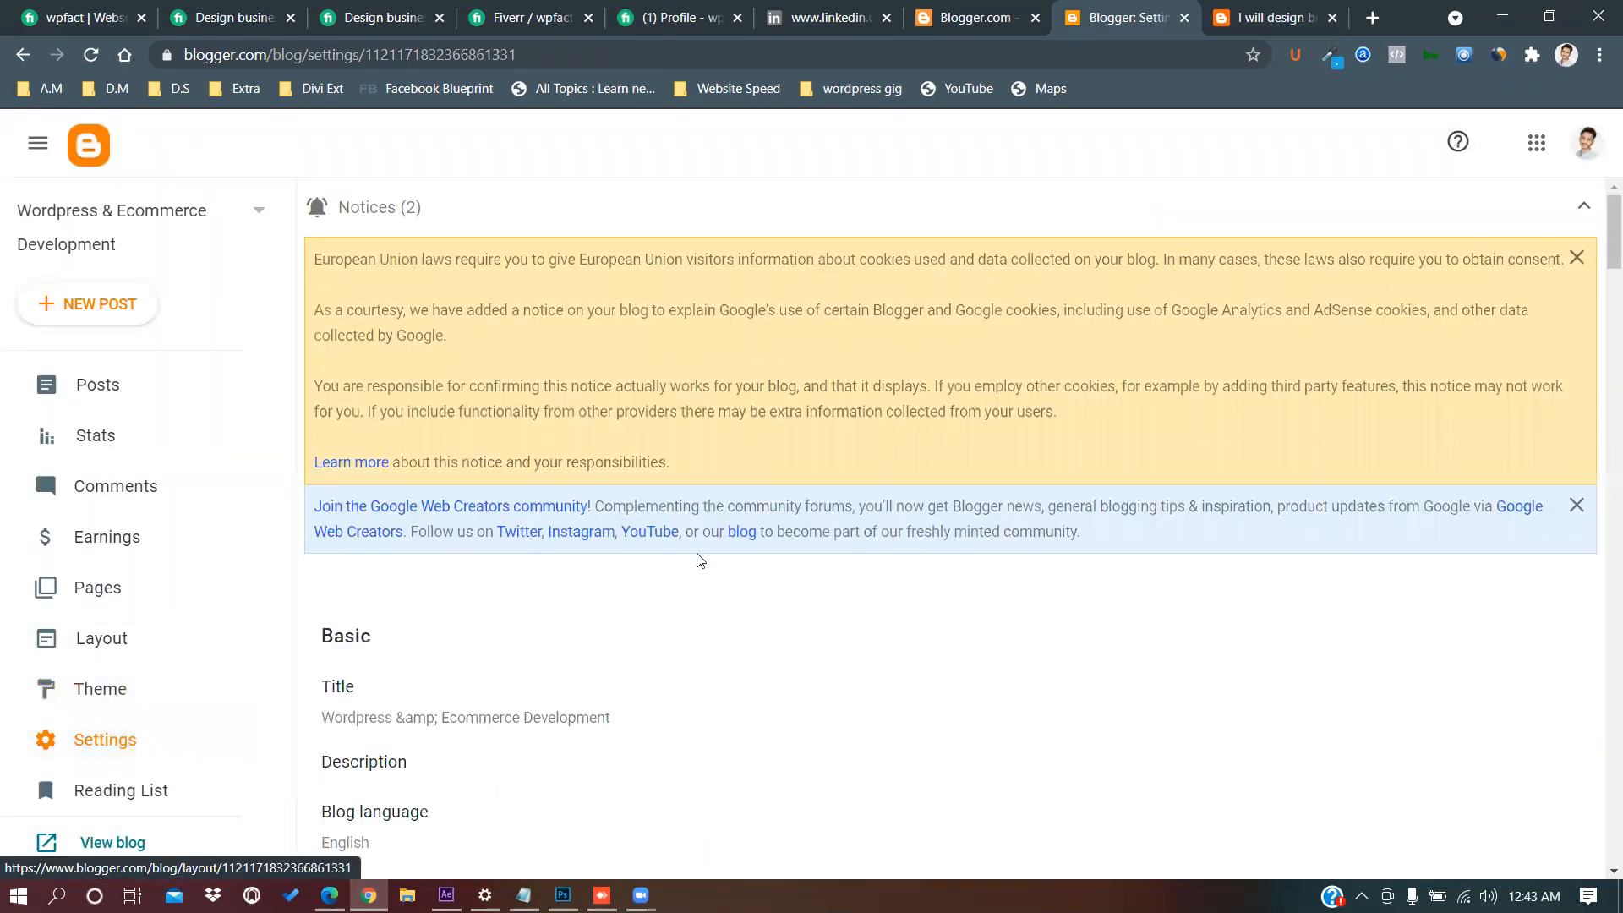
scroll(744, 568, down, 5)
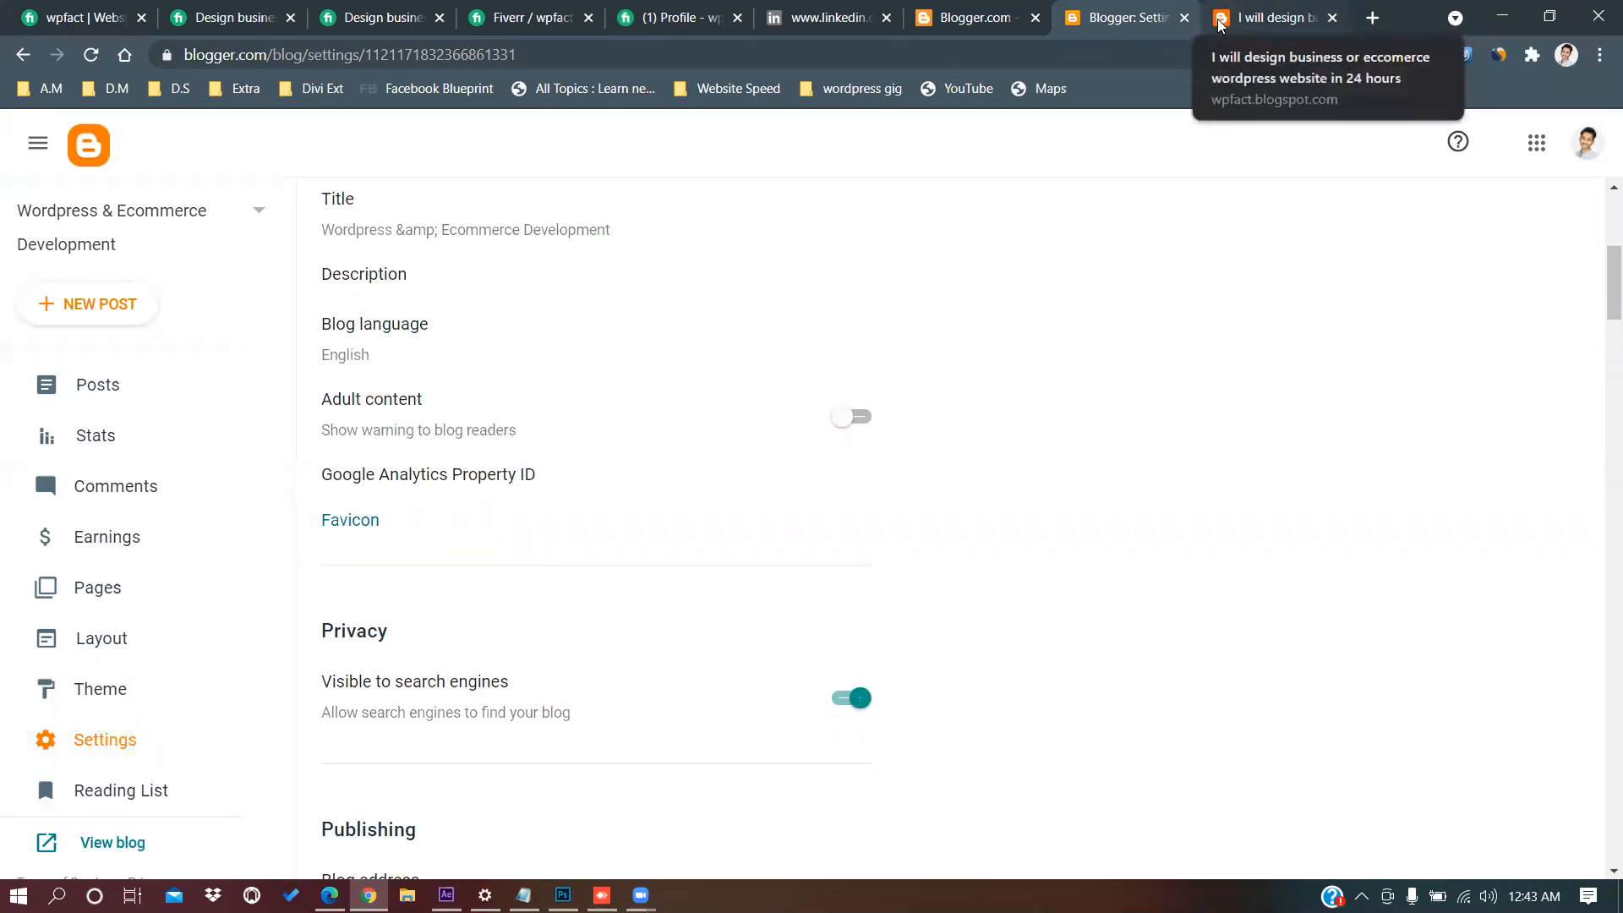
scroll(956, 318, down, 3)
scroll(959, 322, down, 5)
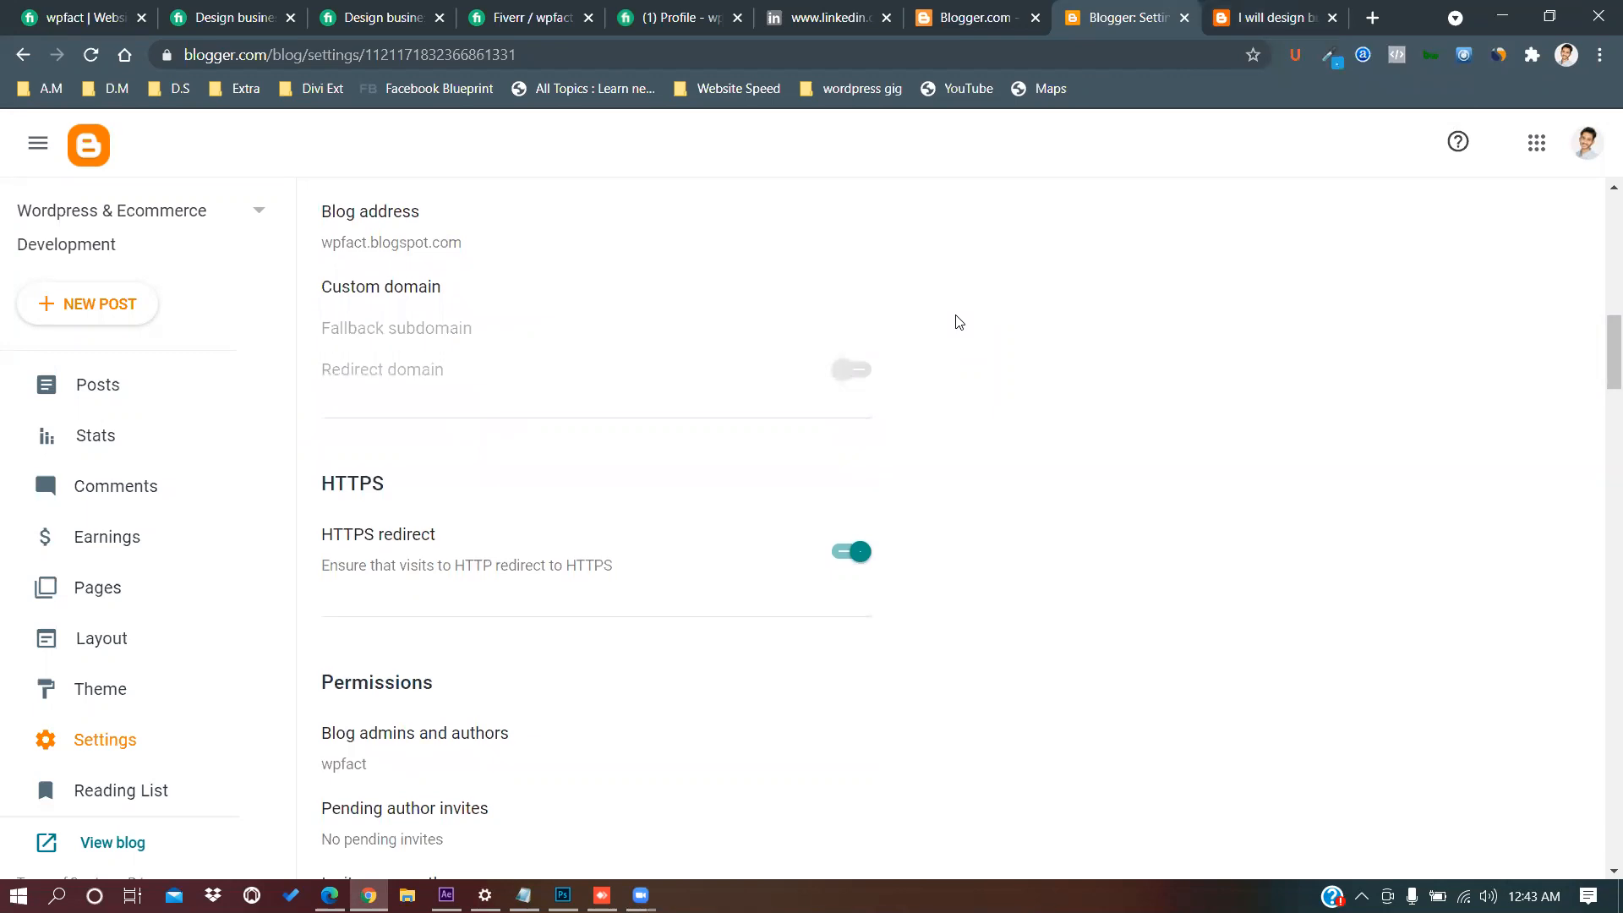
scroll(956, 320, down, 5)
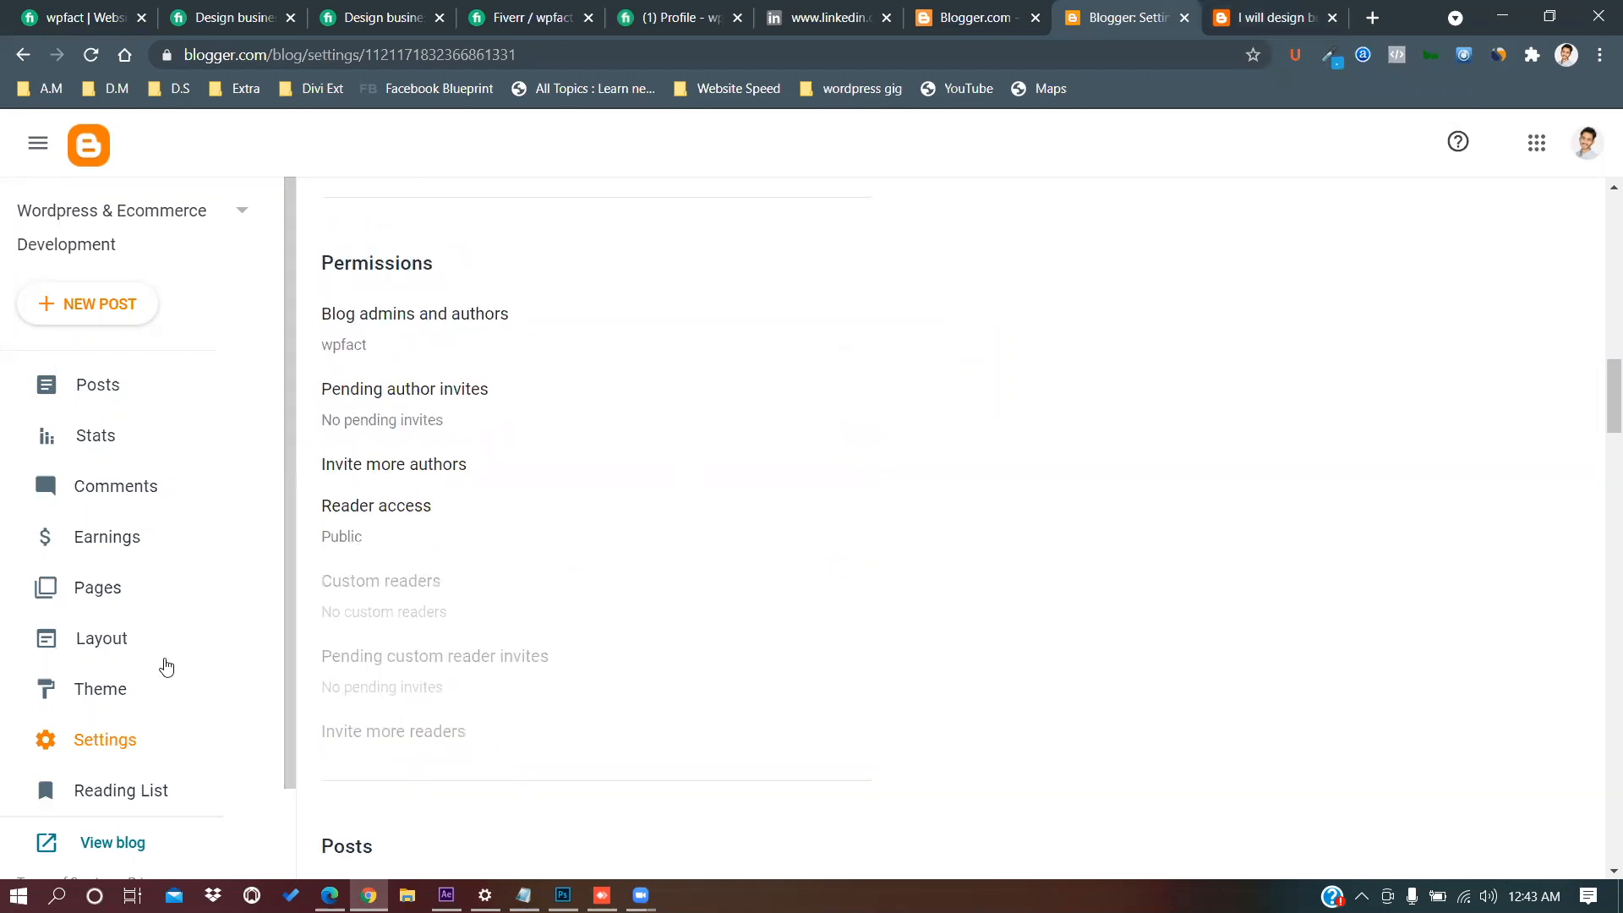
scroll(102, 727, down, 2)
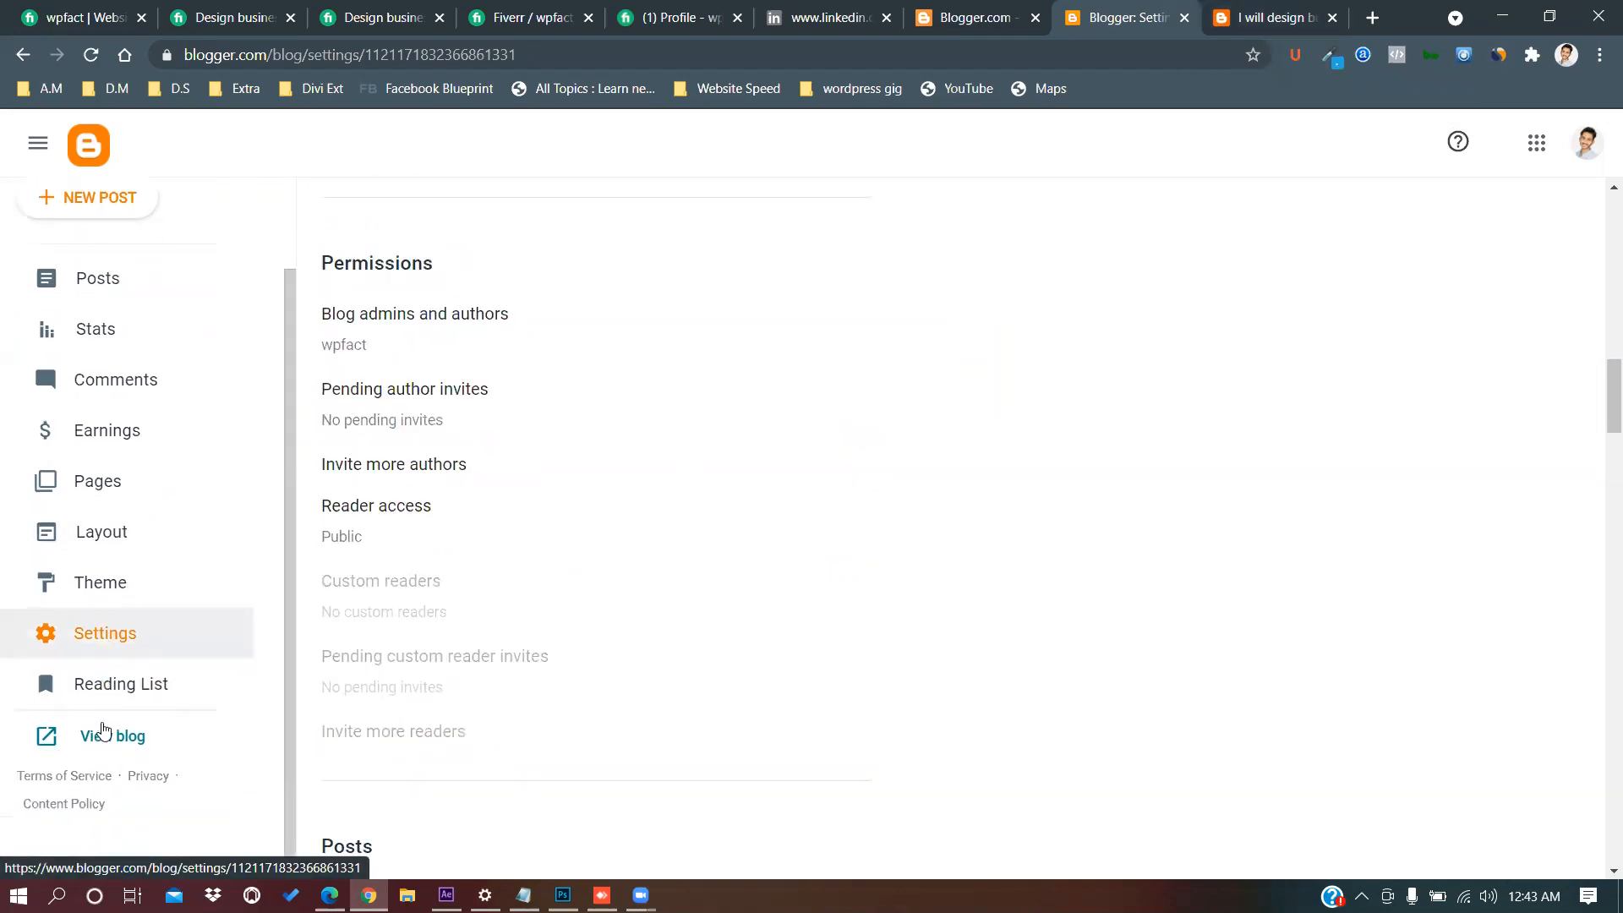
Open the blog's layout page and dismiss the notices above the gadget areas.
click(105, 535)
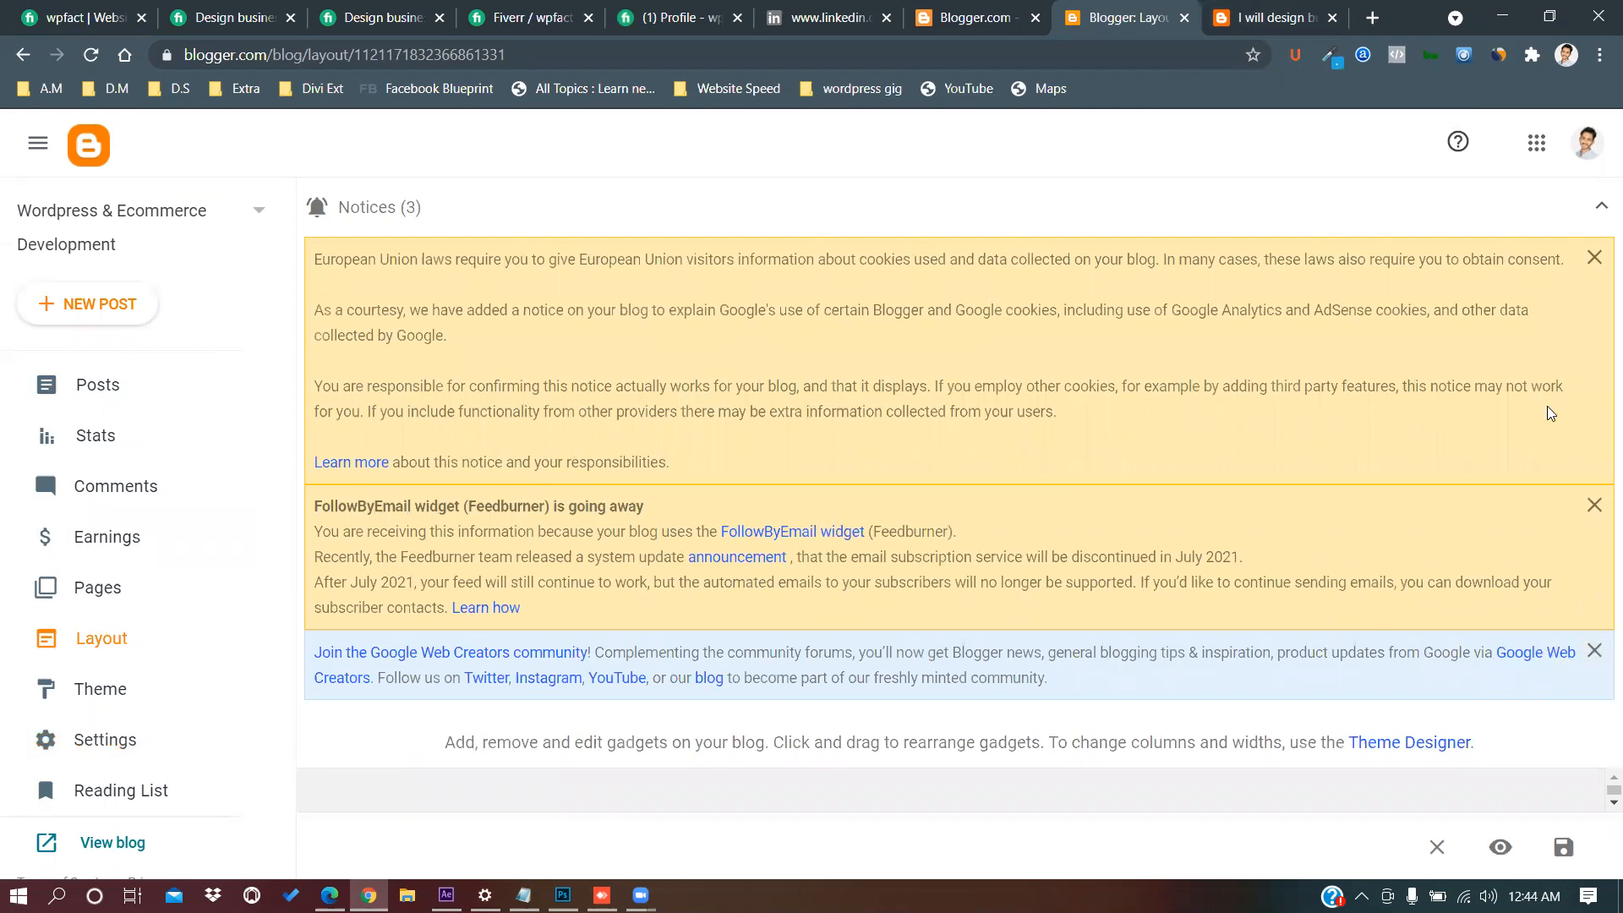
click(1592, 258)
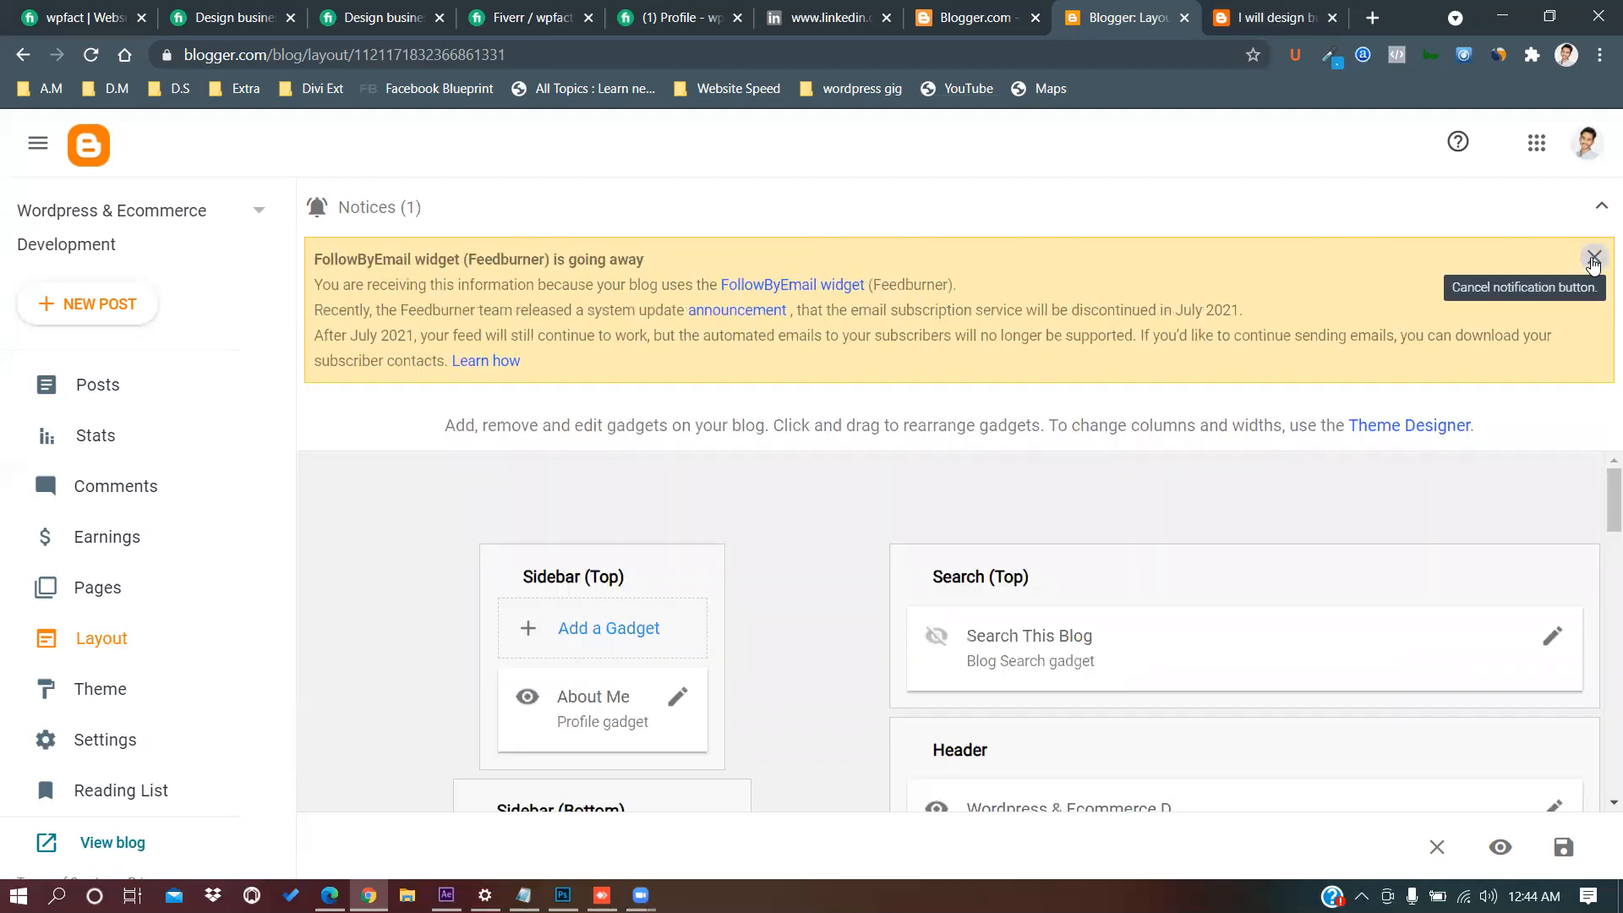
click(1593, 258)
scroll(877, 530, down, 1)
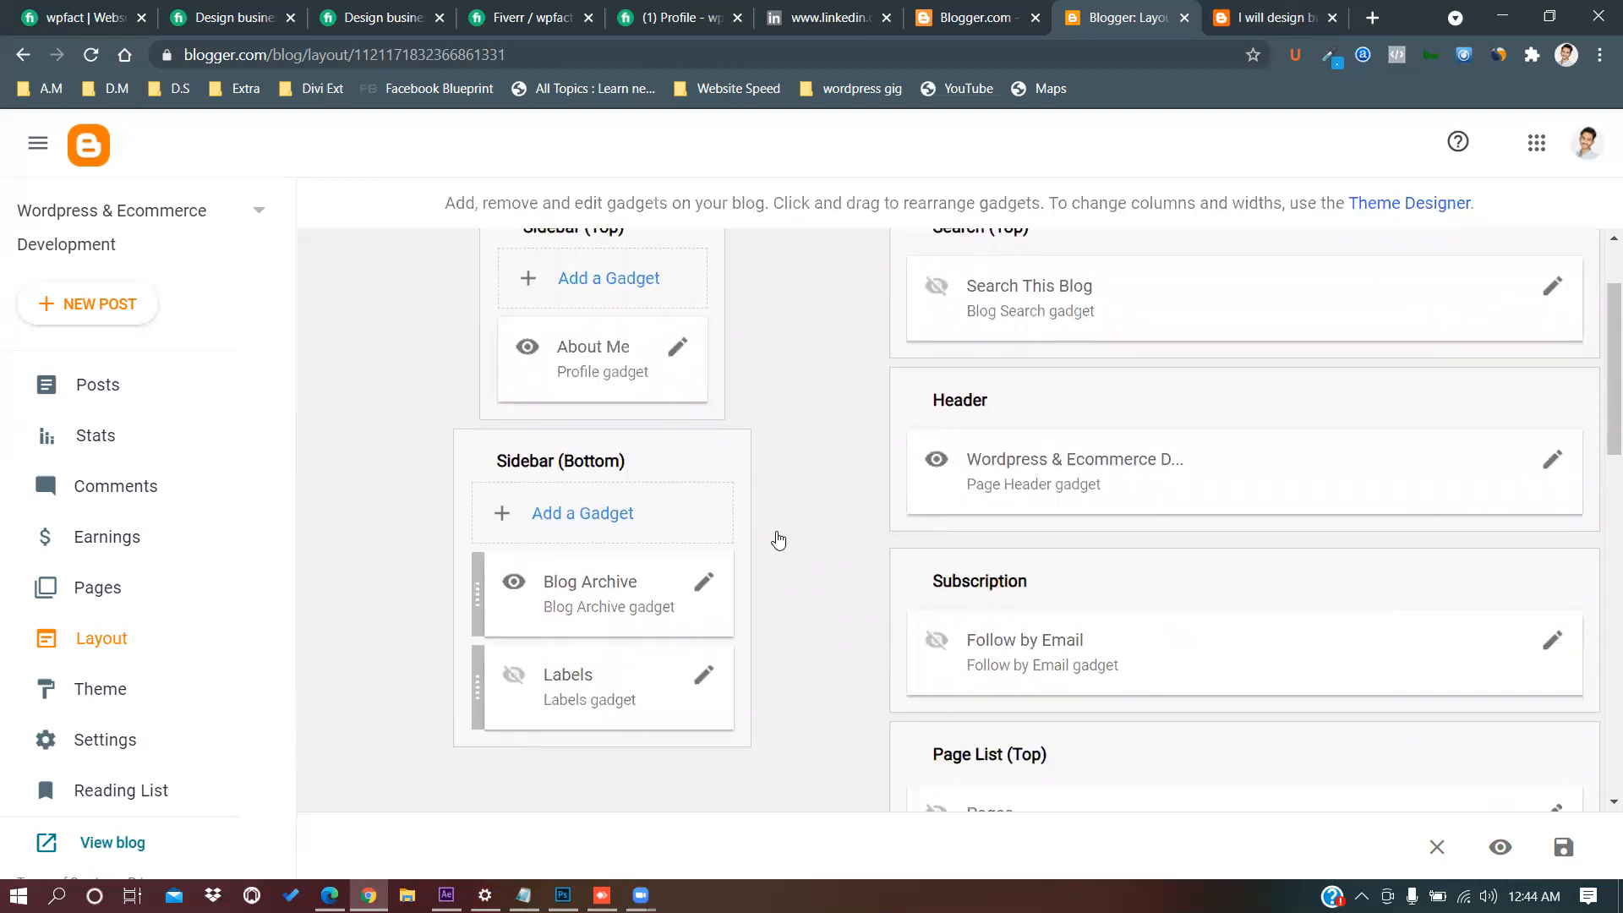
scroll(812, 426, up, 1)
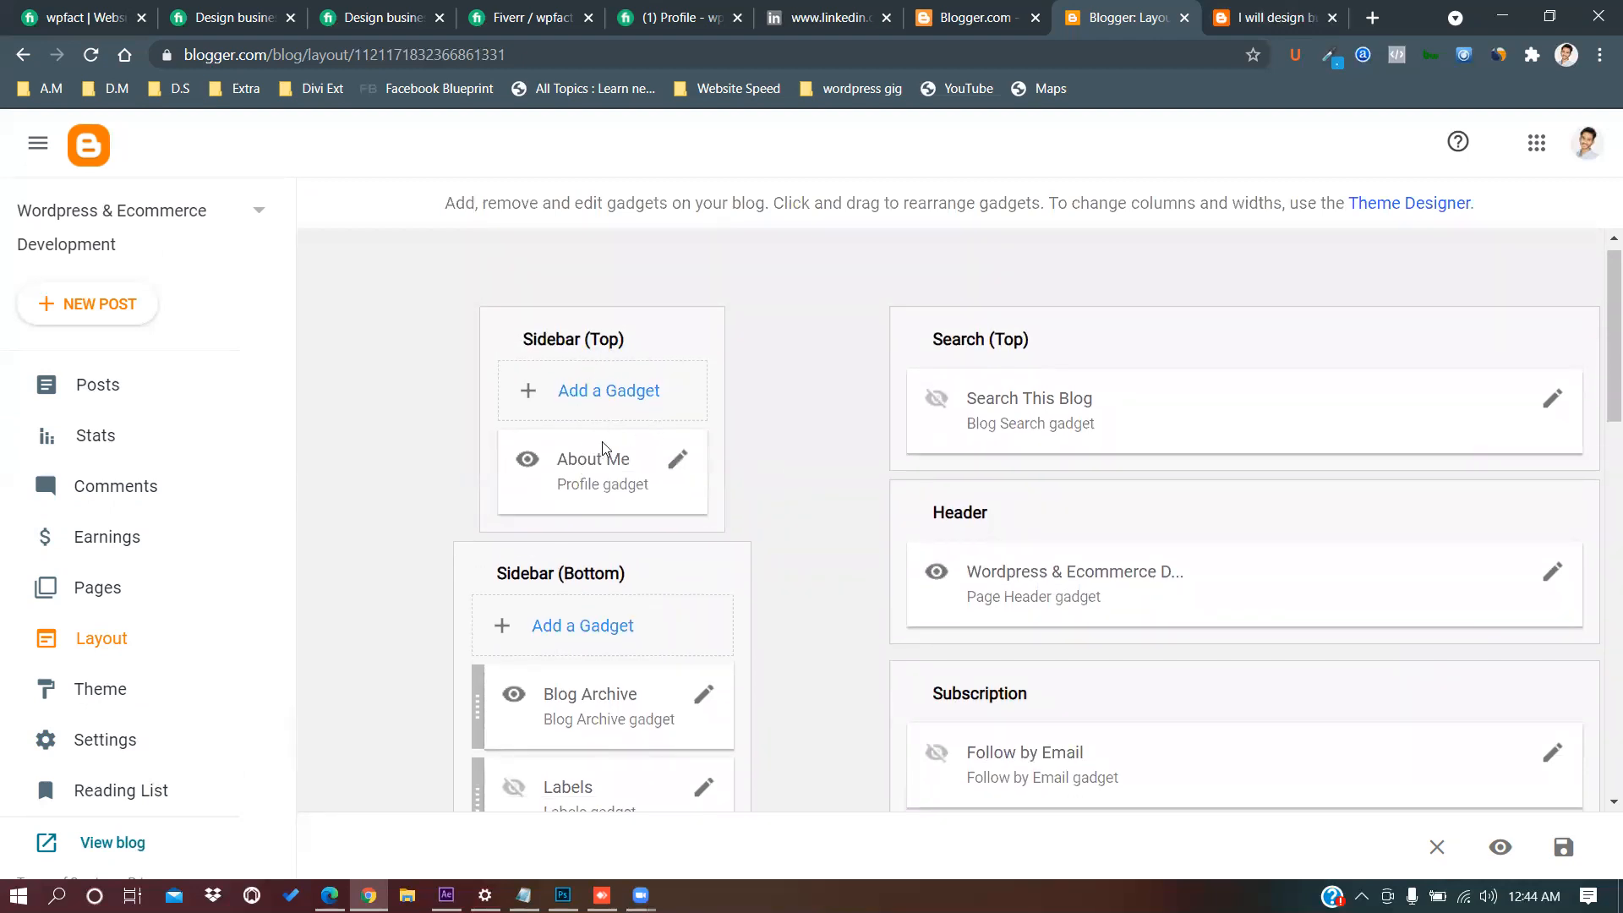
Check the profile area on the live post, then open the About Me gadget's configuration in Sidebar (Top) and save it.
click(1262, 19)
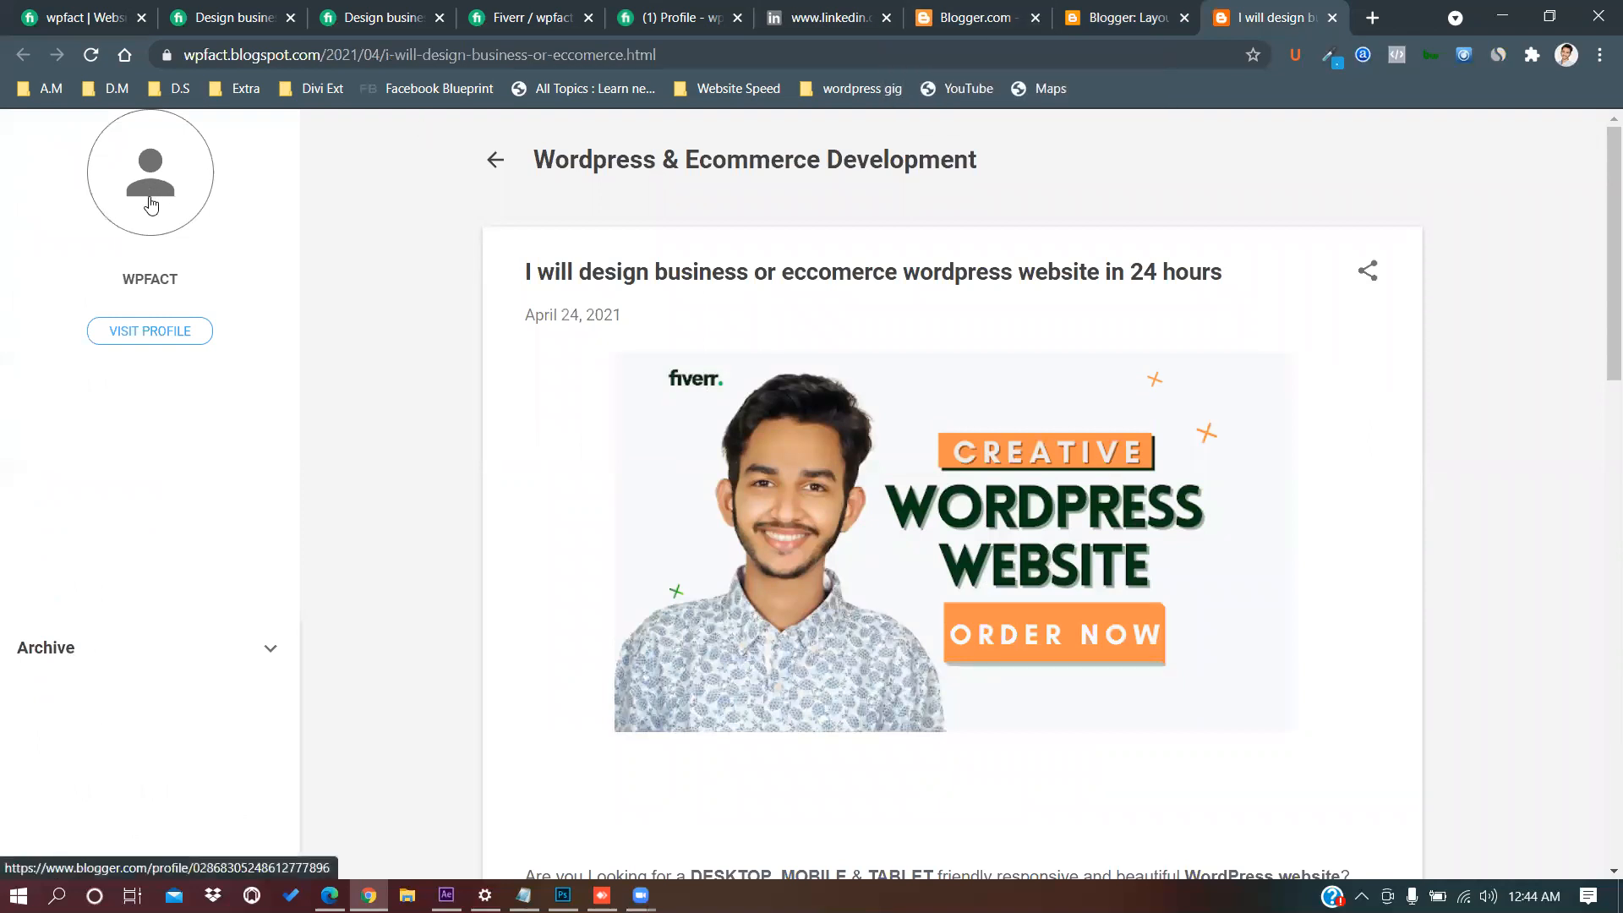
click(1132, 20)
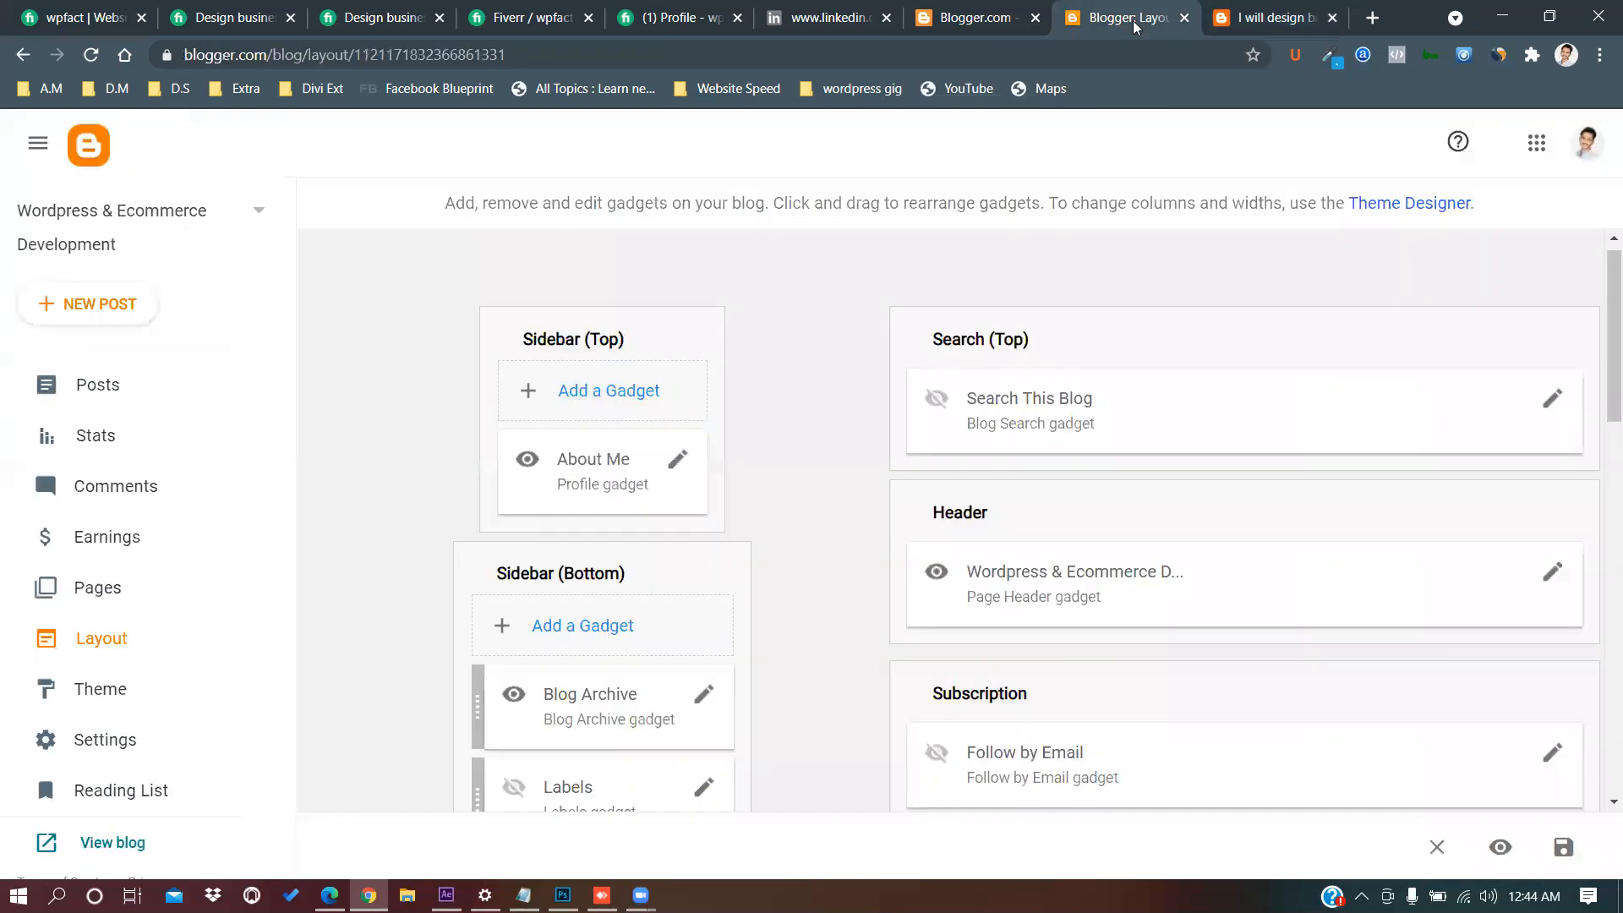
click(679, 465)
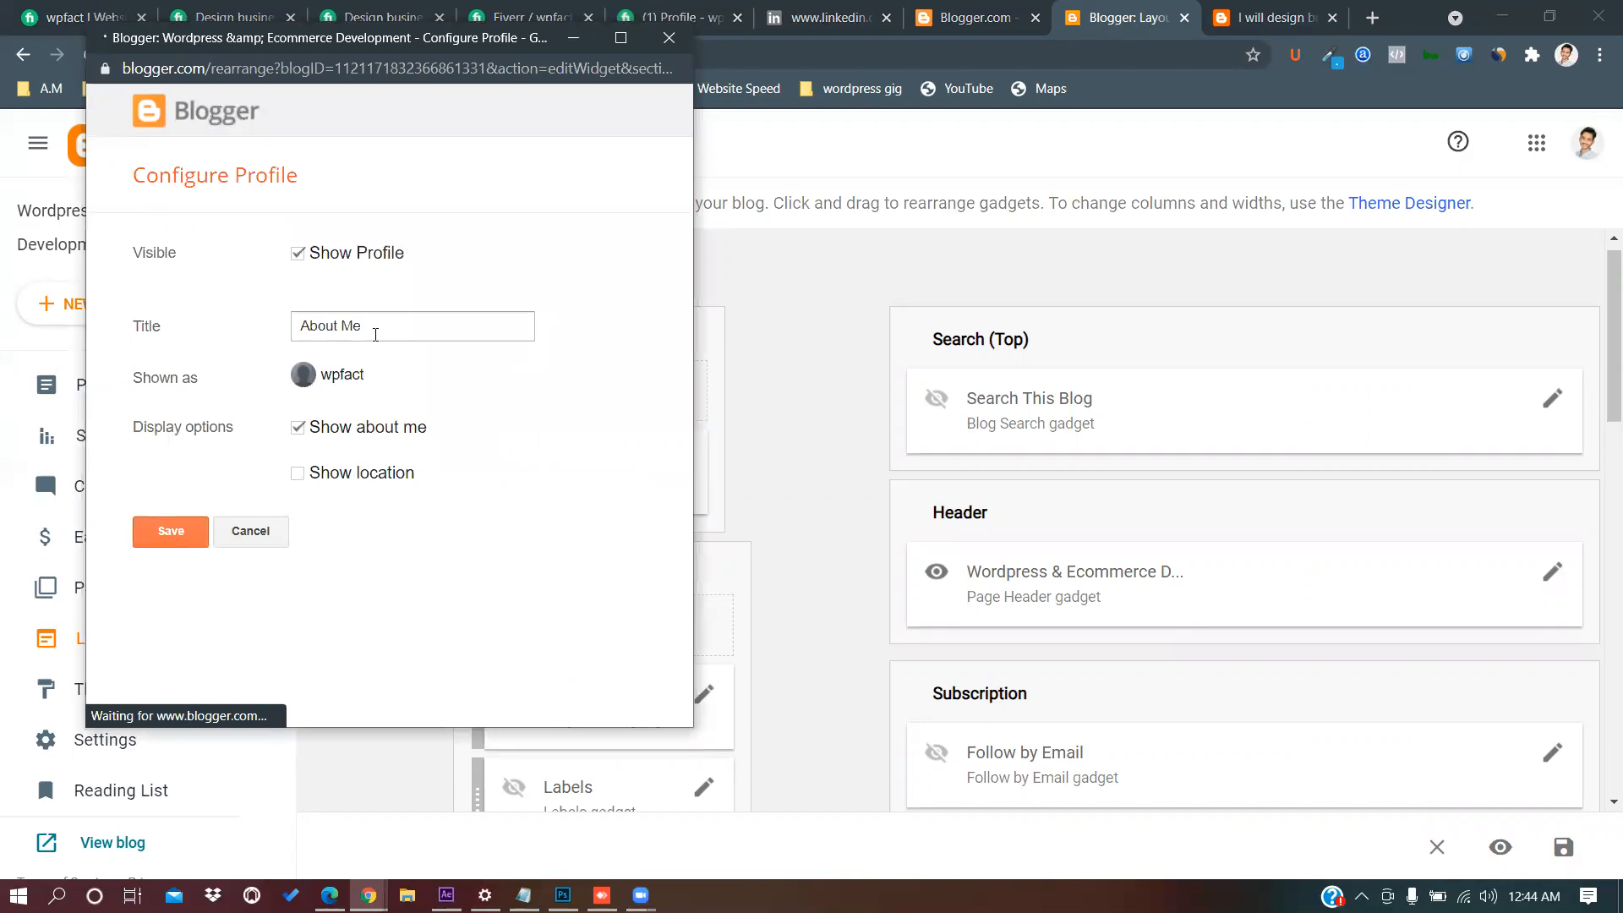
click(189, 531)
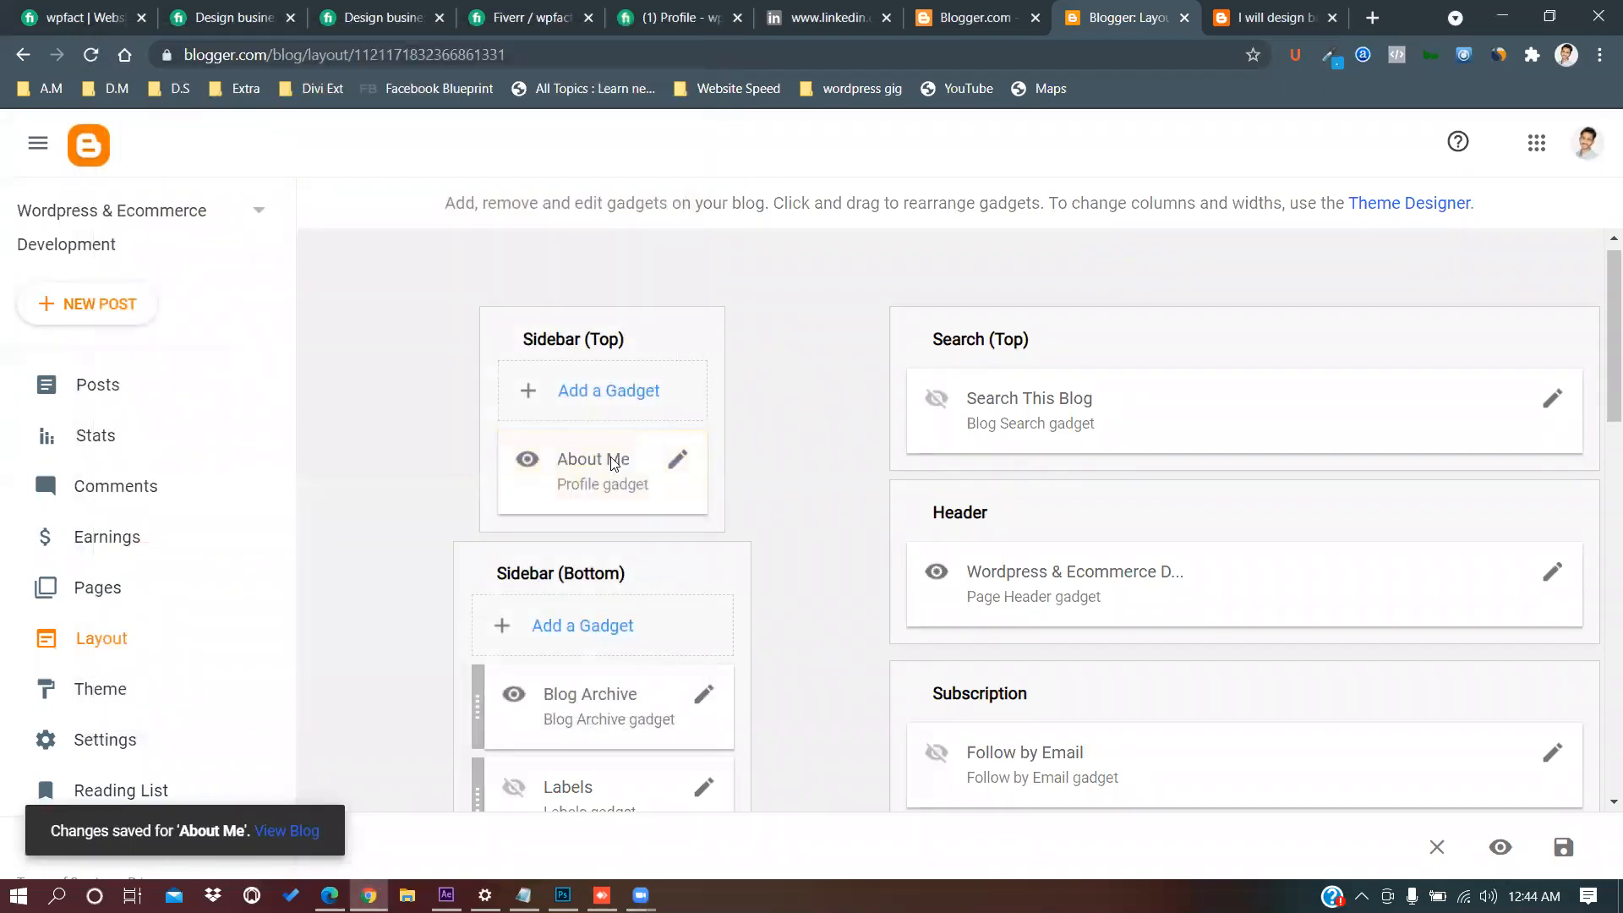
Add a Blog Archive gadget titled "see all blogs" to Sidebar (Top) and save it.
click(640, 393)
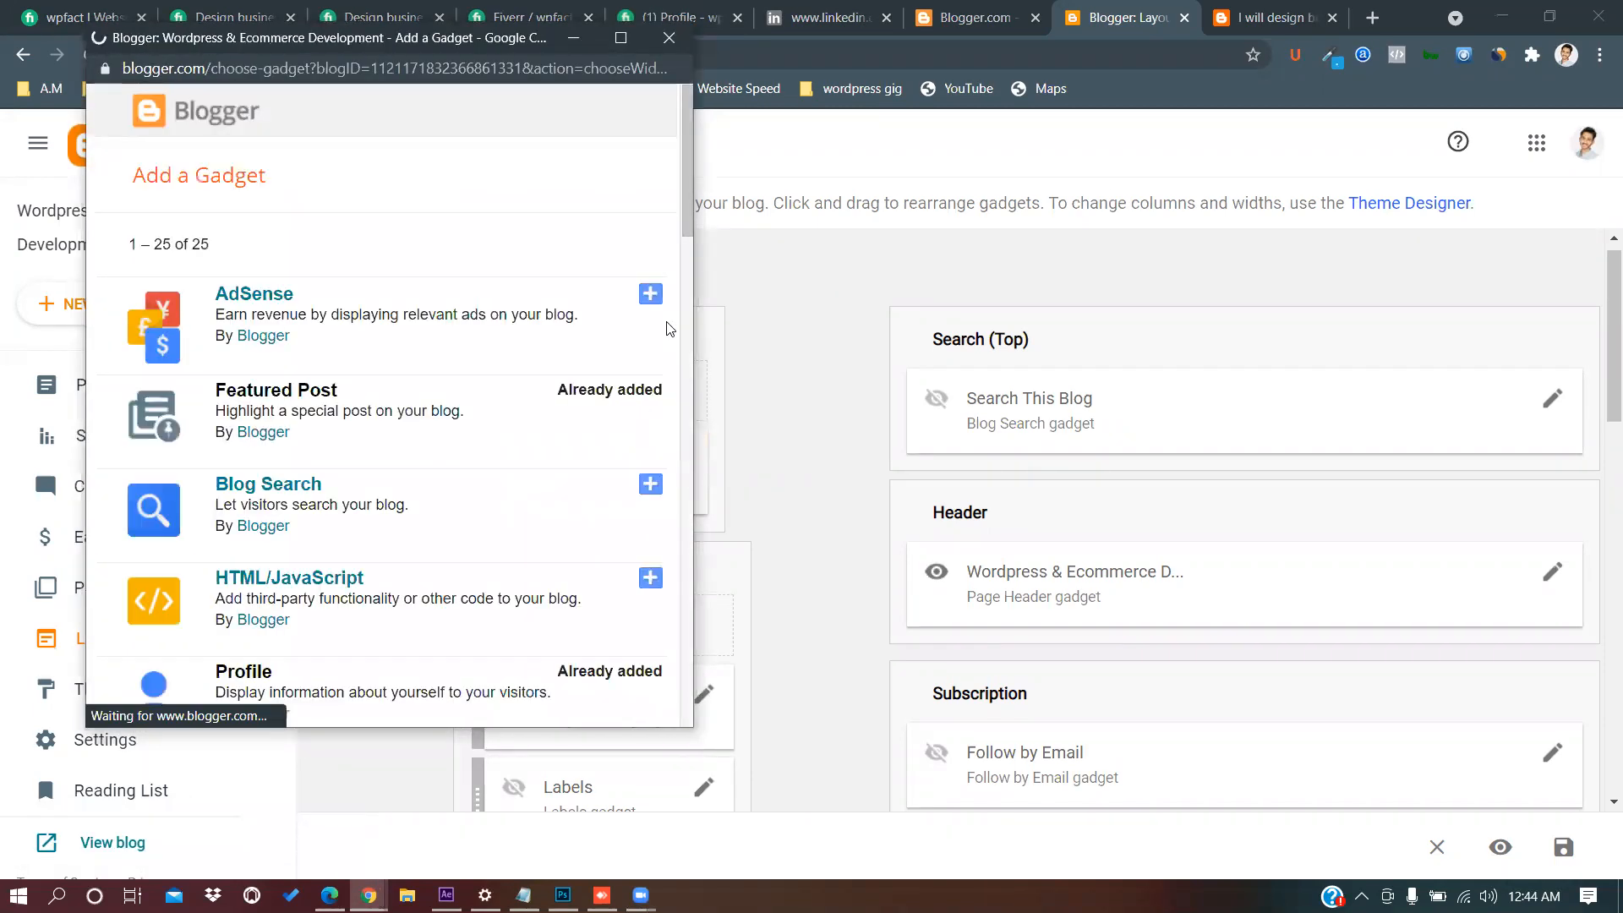
scroll(524, 472, down, 2)
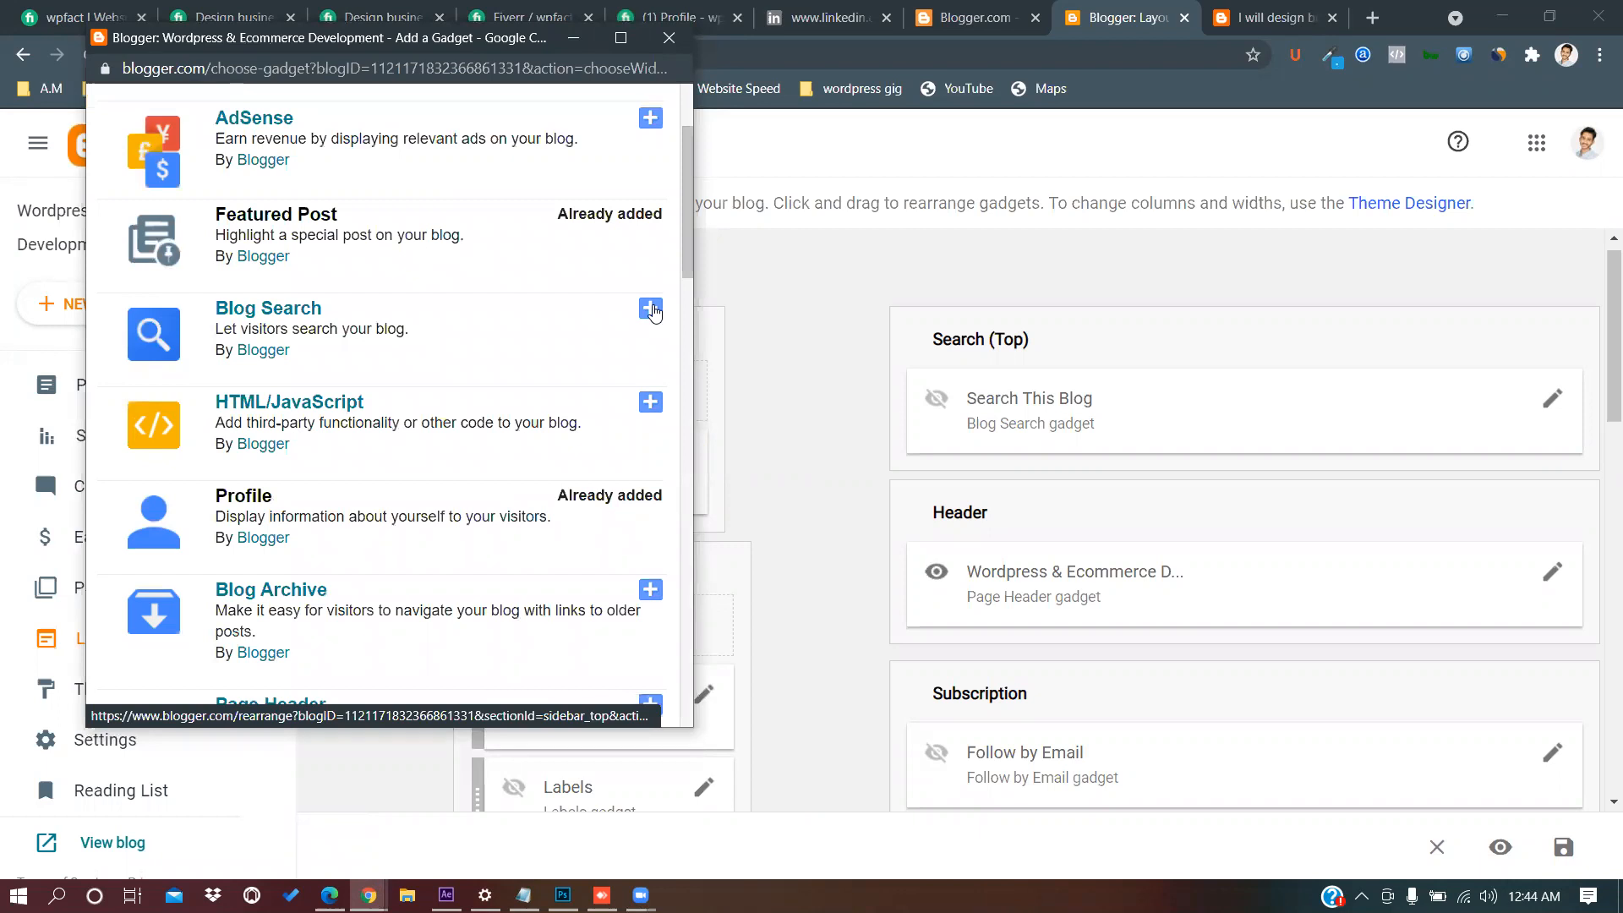
scroll(532, 439, down, 1)
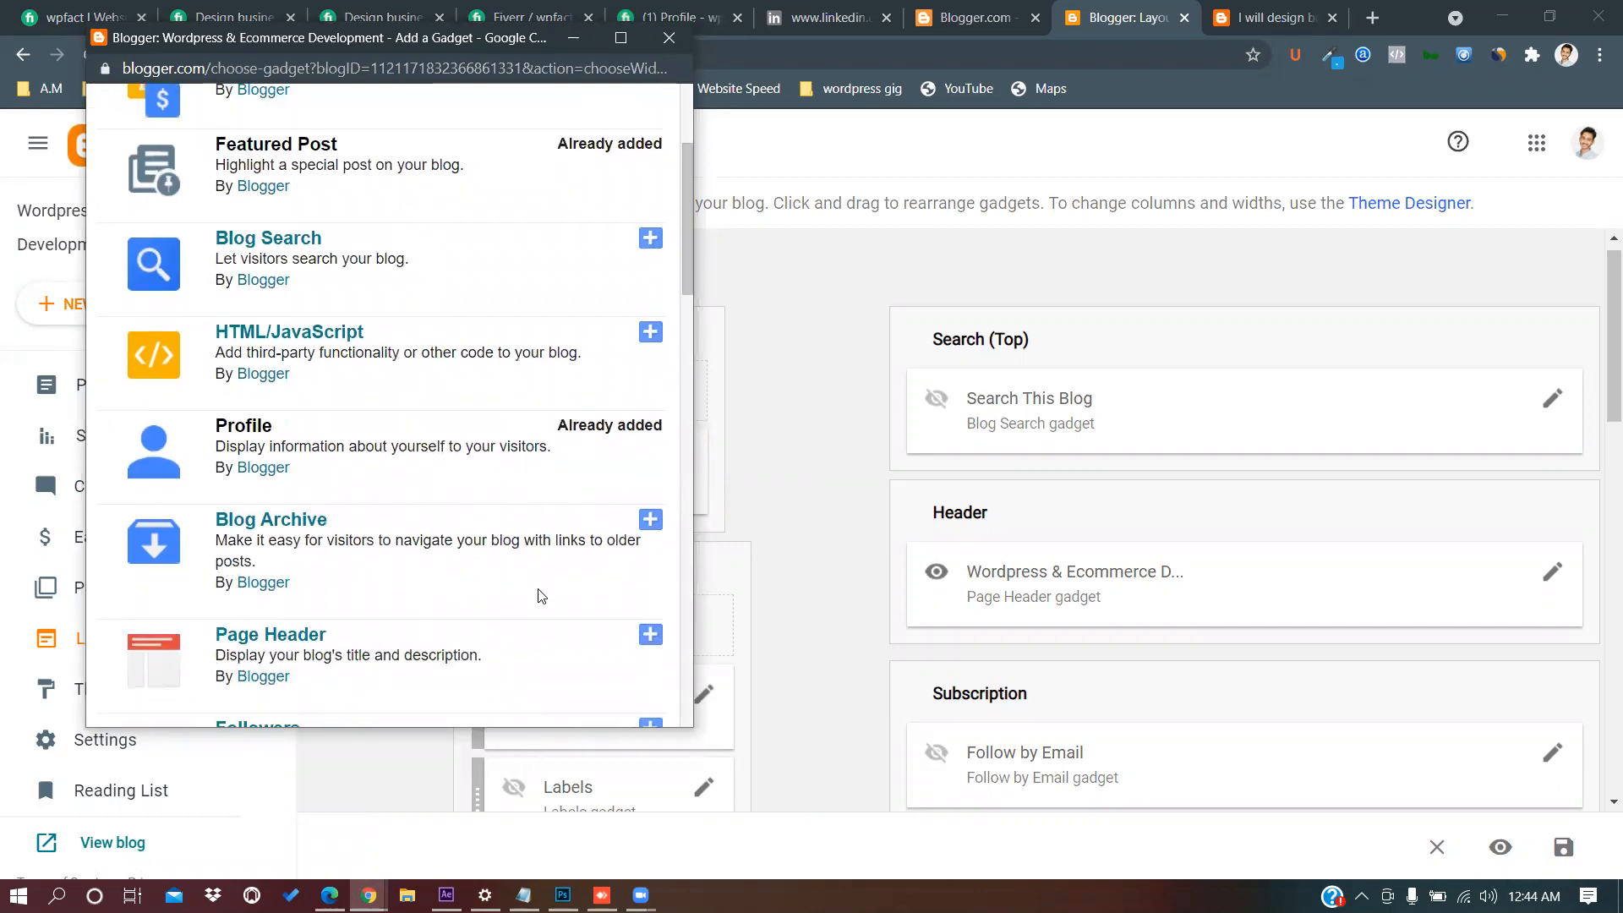
click(649, 518)
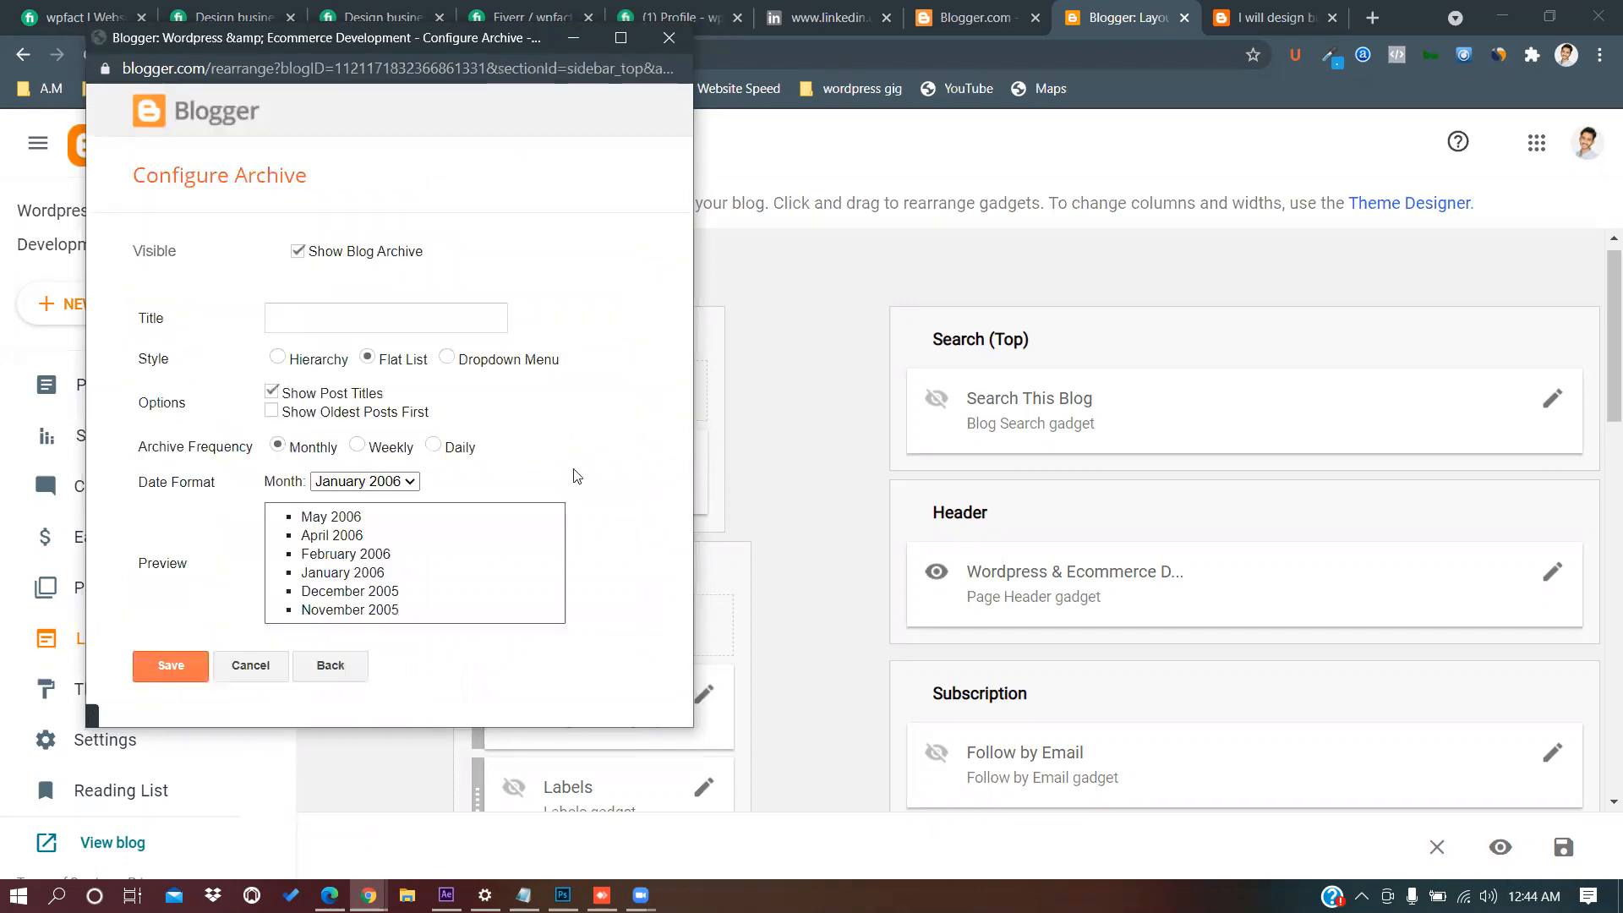
click(409, 306)
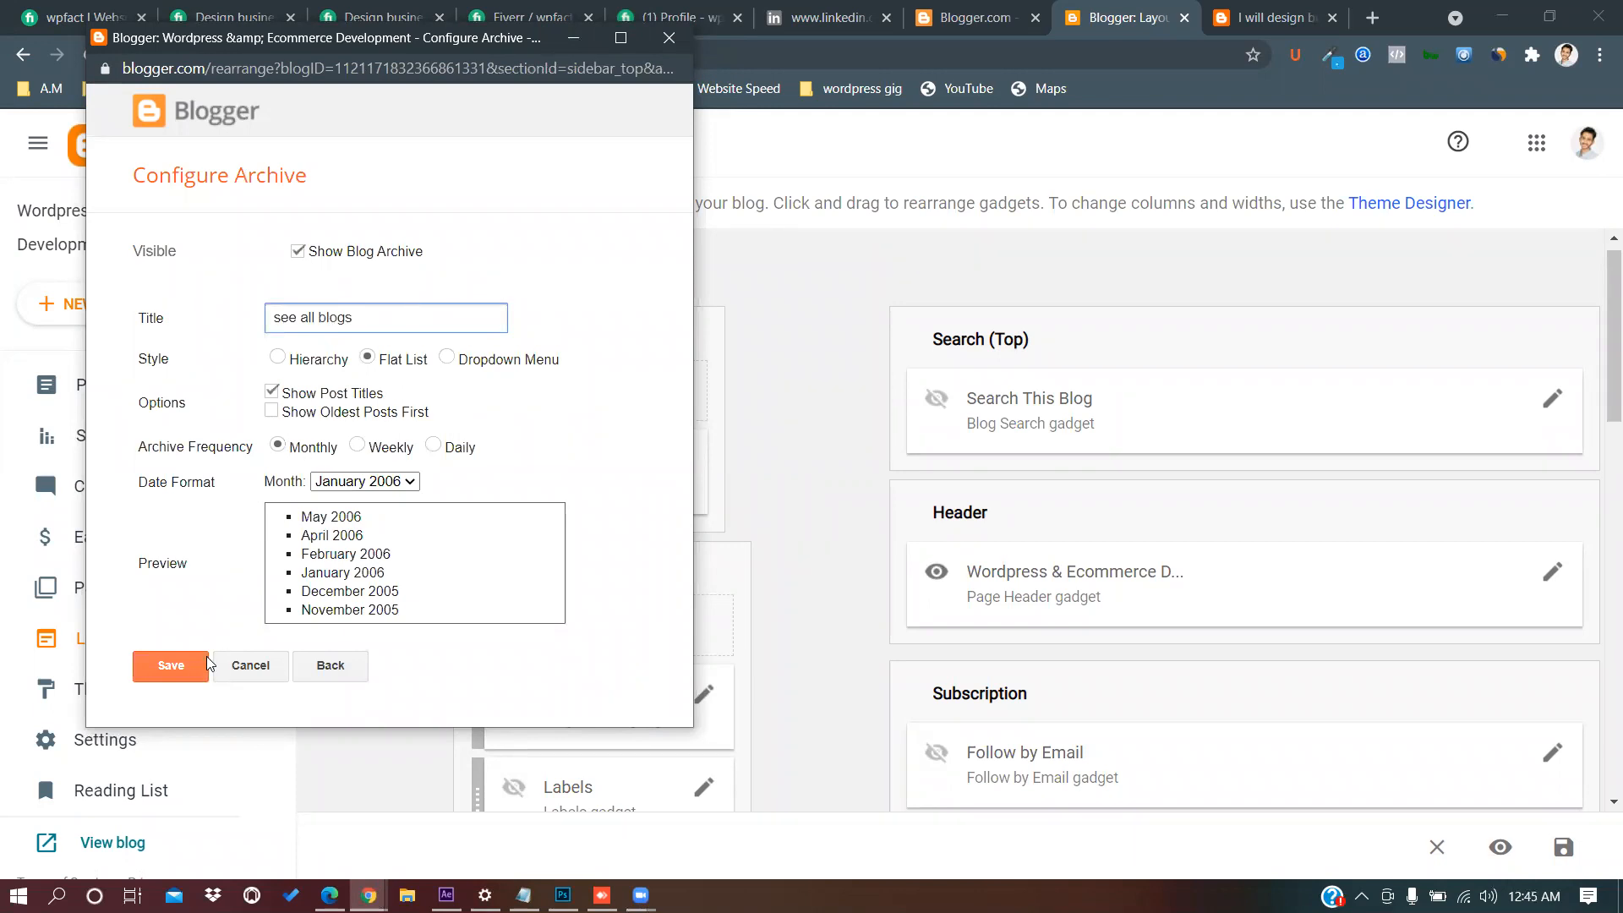
click(170, 666)
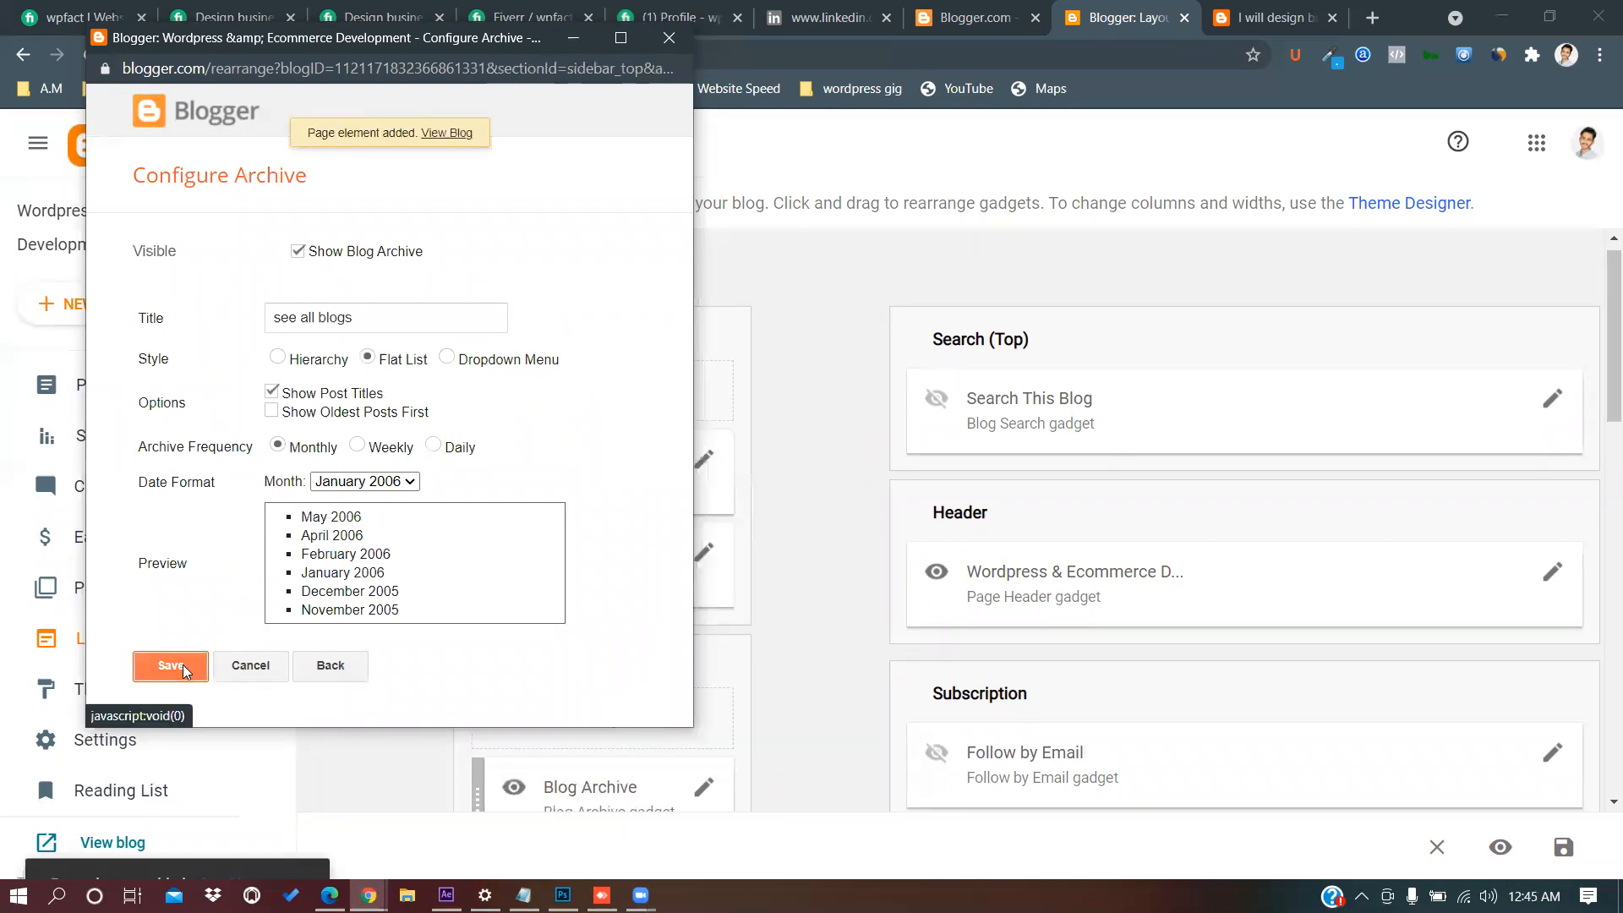
Start an Image gadget in Sidebar (Top) and upload the portrait photo "business or eccomerce wordpress website design" from the Wordpress Website folder.
scroll(749, 586, down, 2)
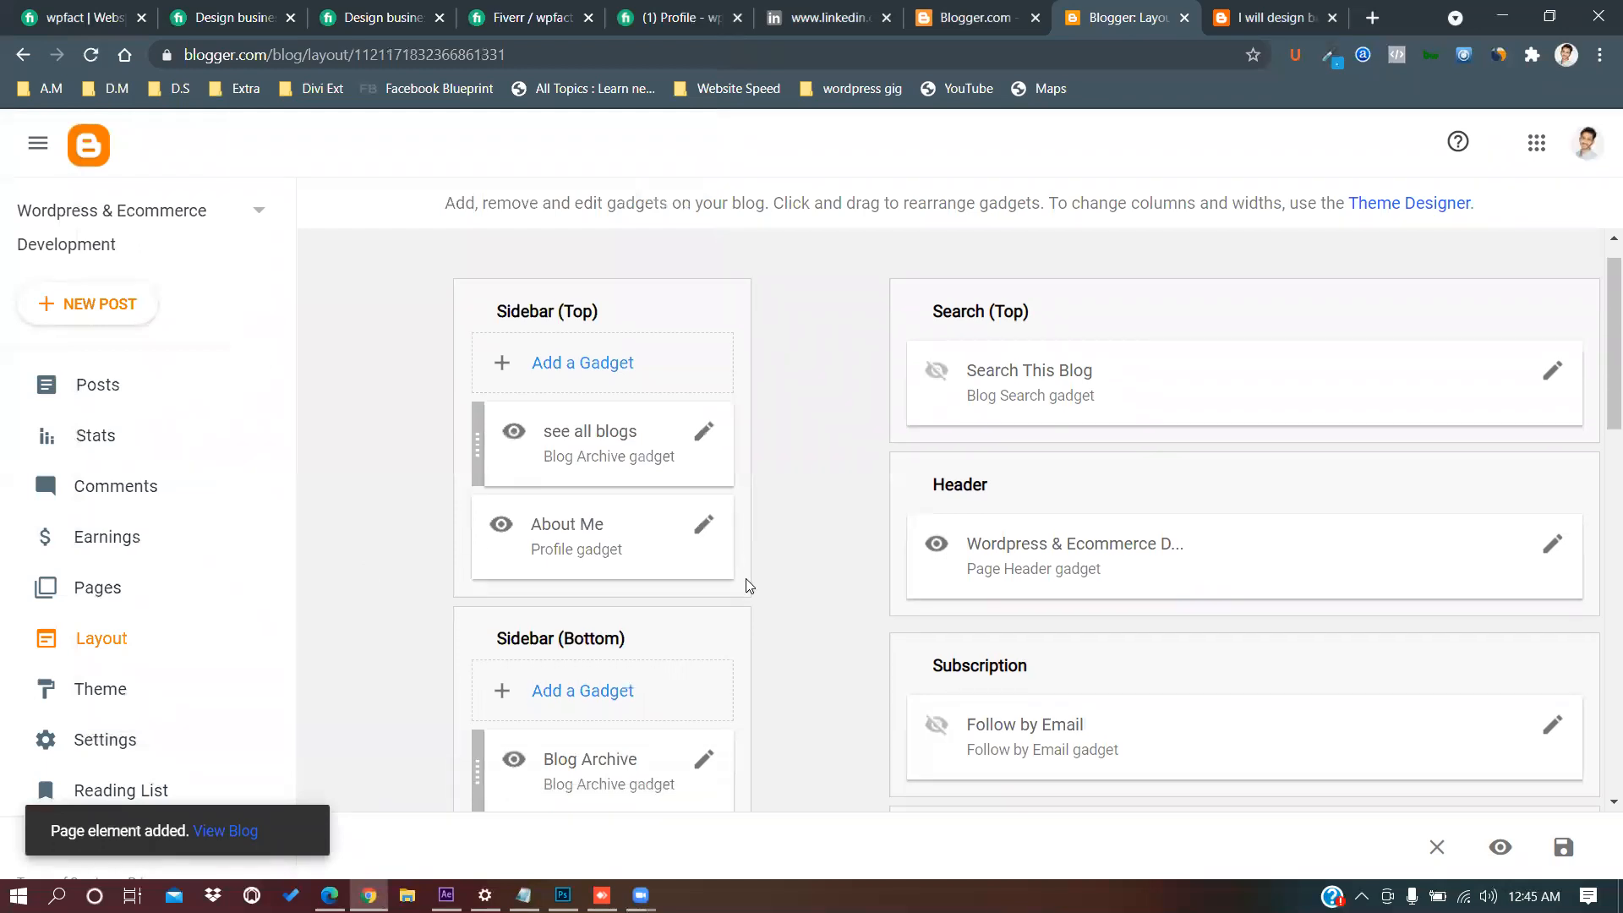
scroll(749, 586, up, 1)
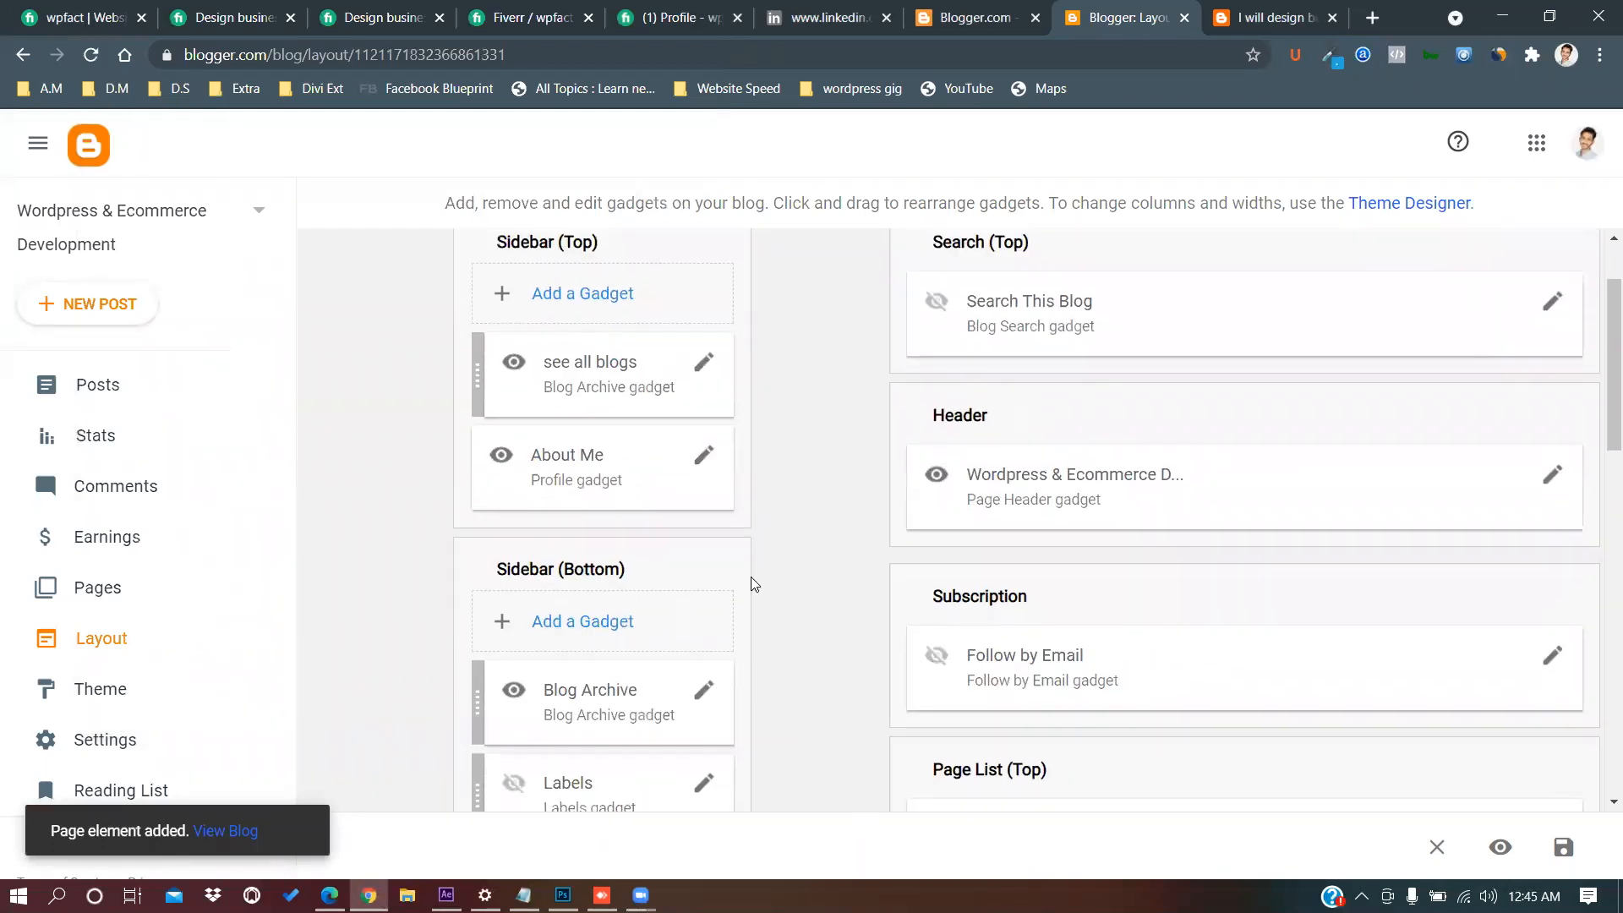
click(581, 294)
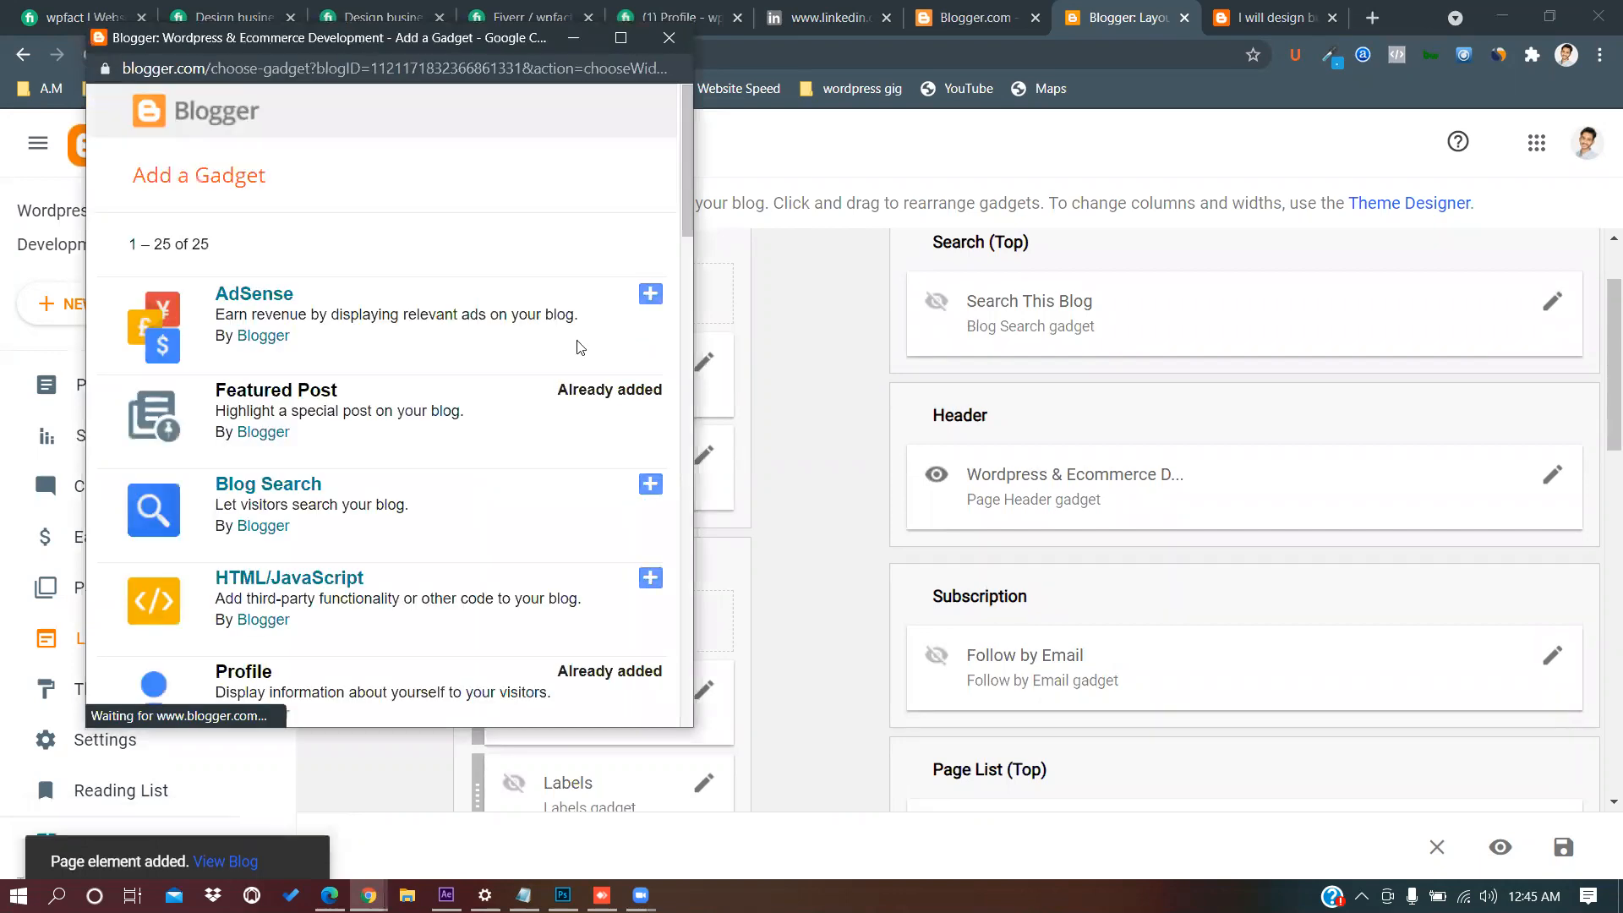
scroll(550, 469, down, 5)
scroll(550, 471, down, 4)
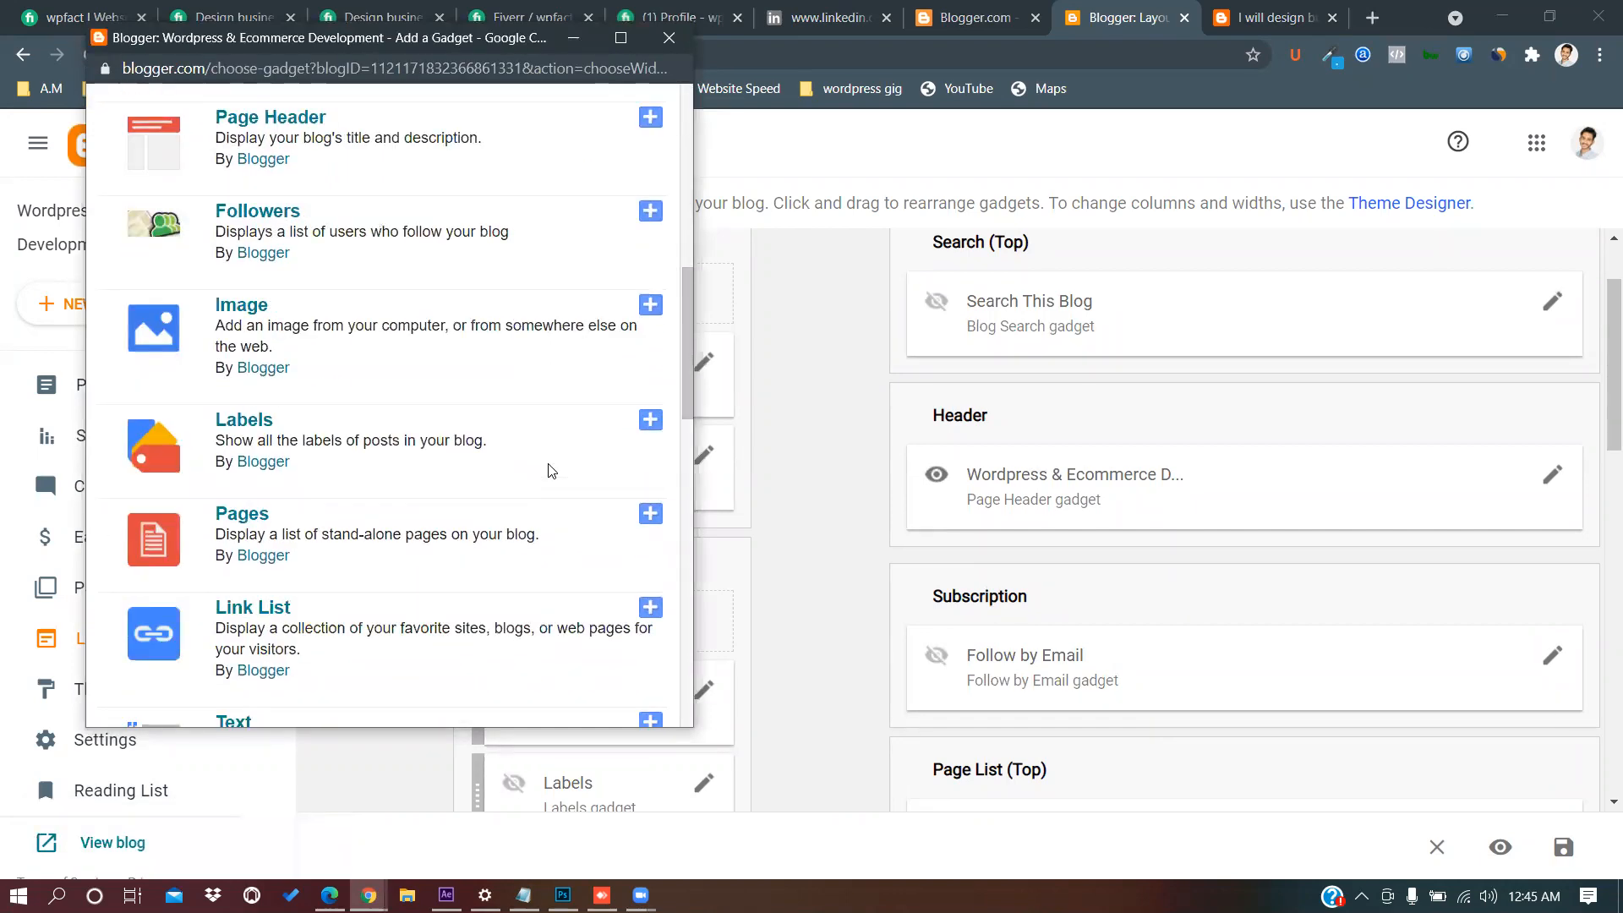
click(651, 305)
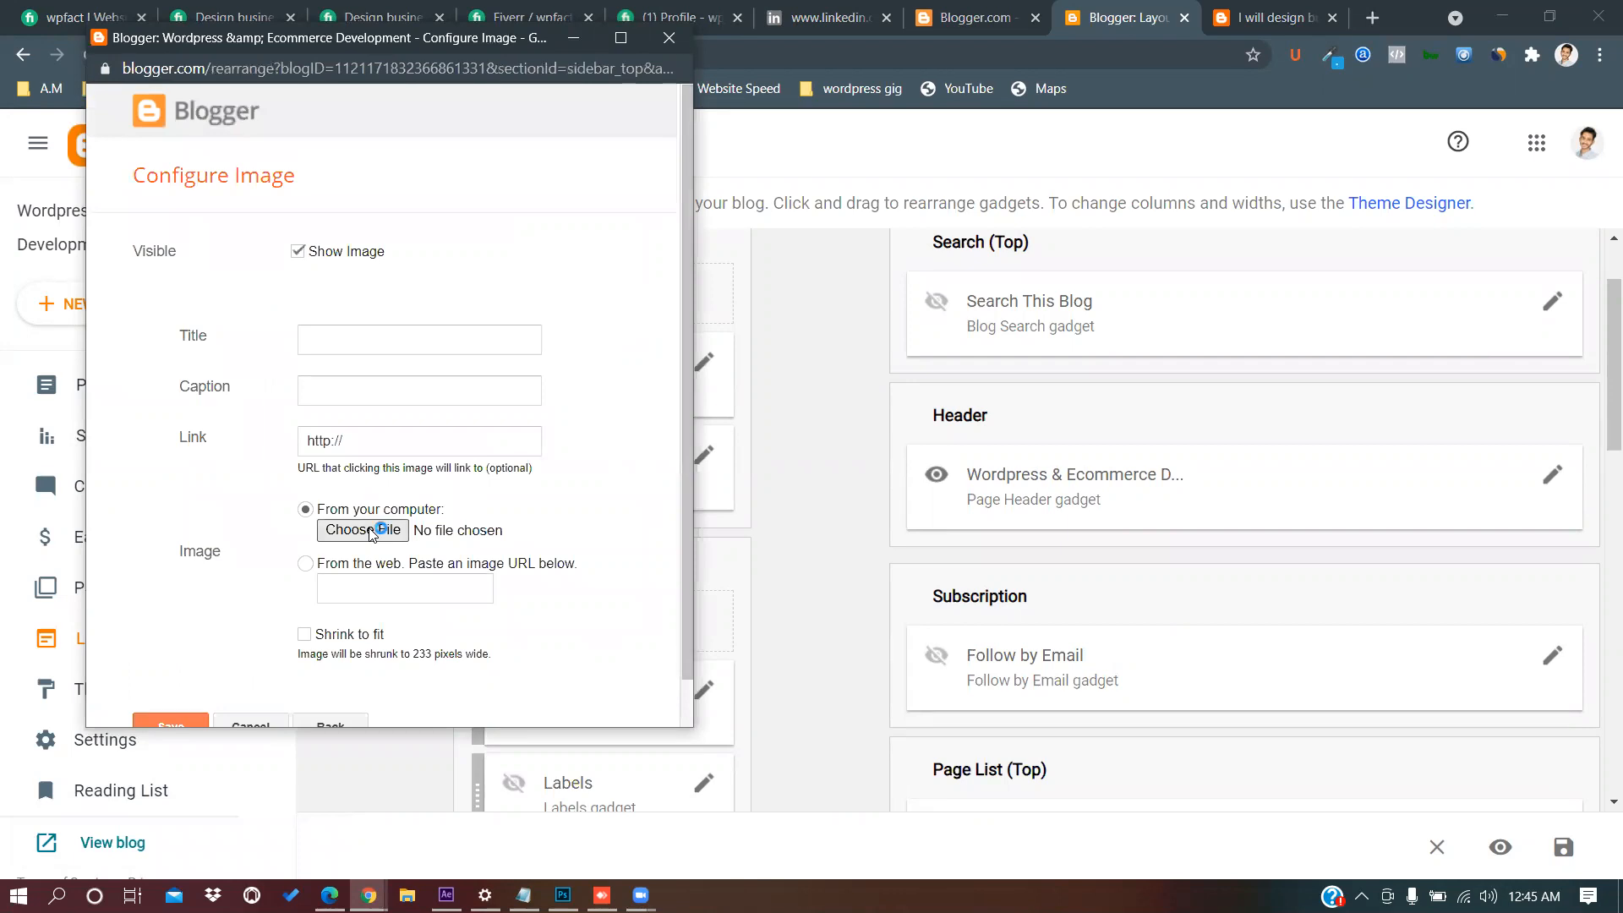
click(370, 531)
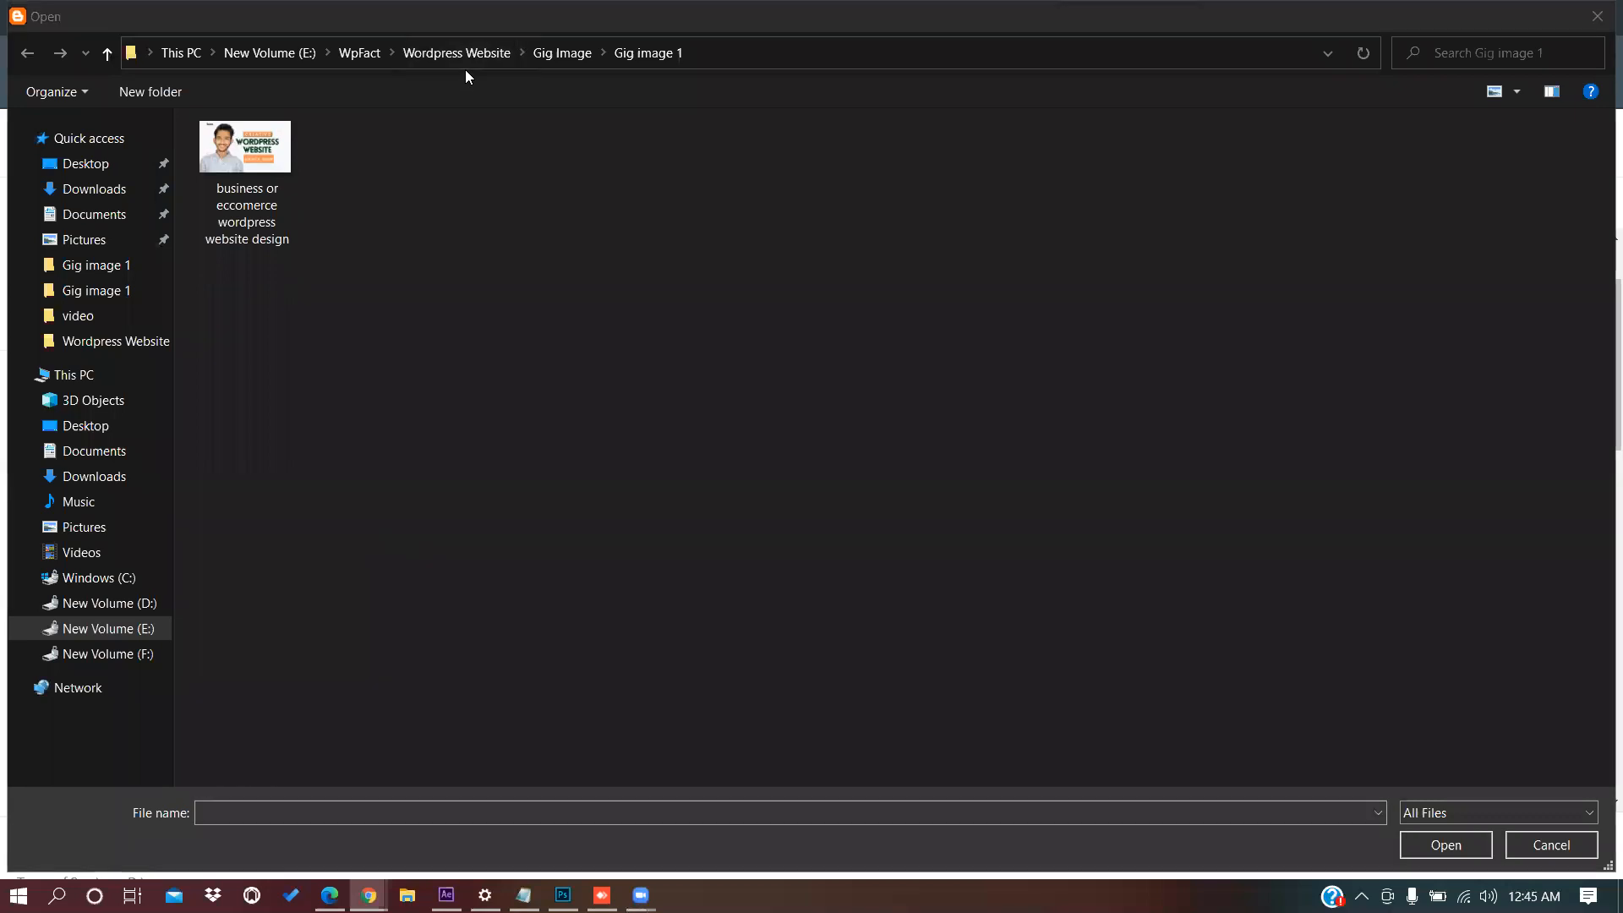
click(465, 68)
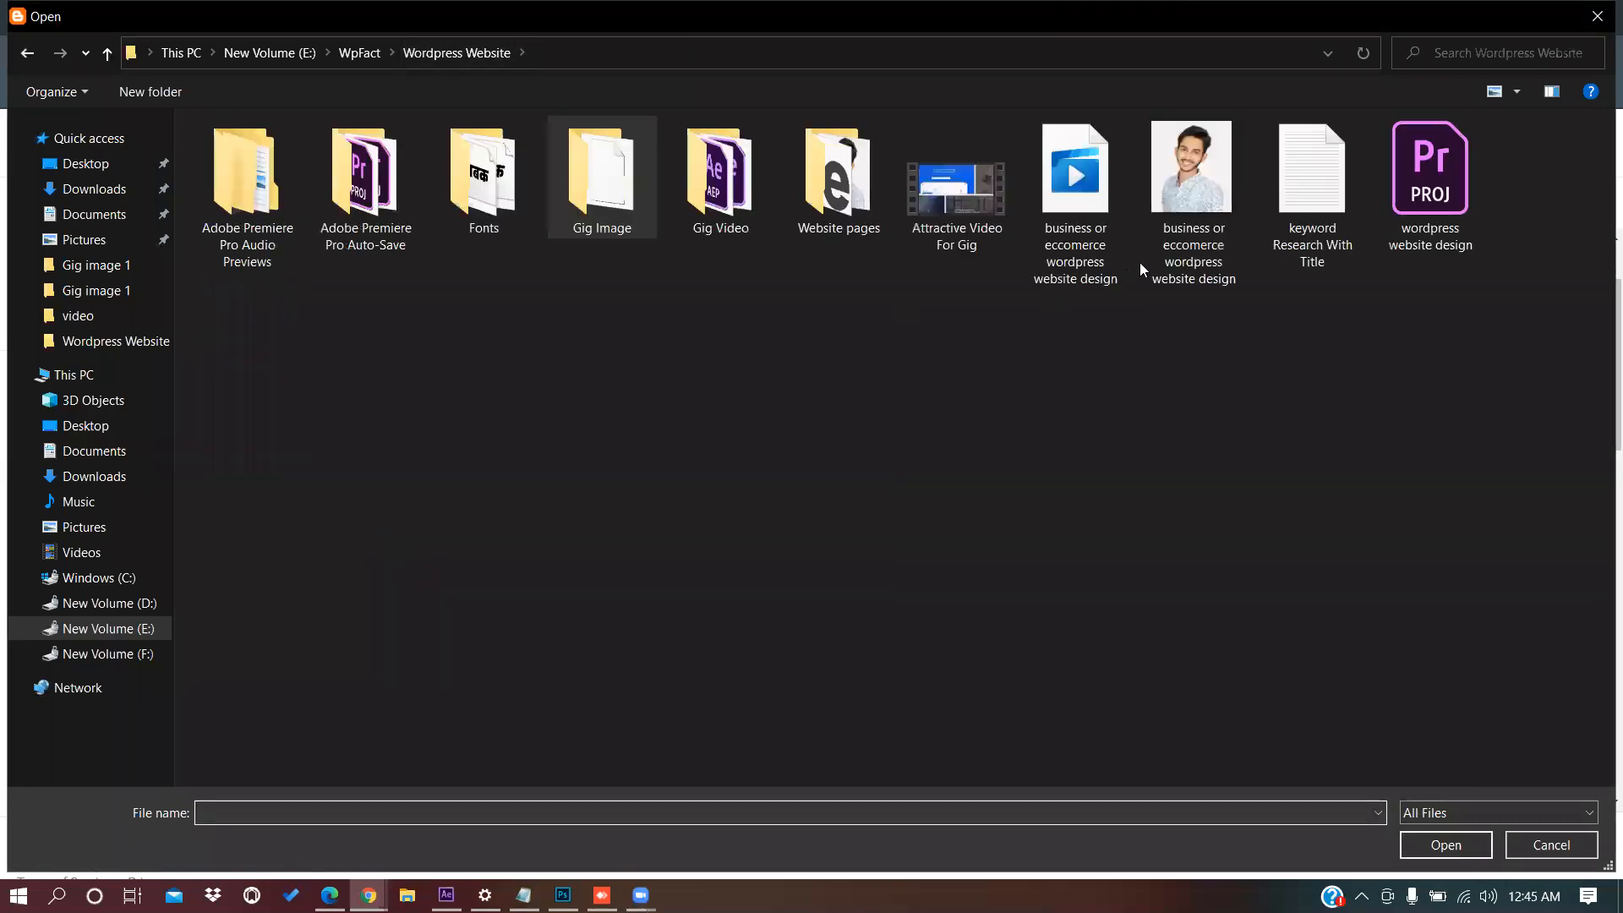
click(1229, 235)
double_click(1229, 228)
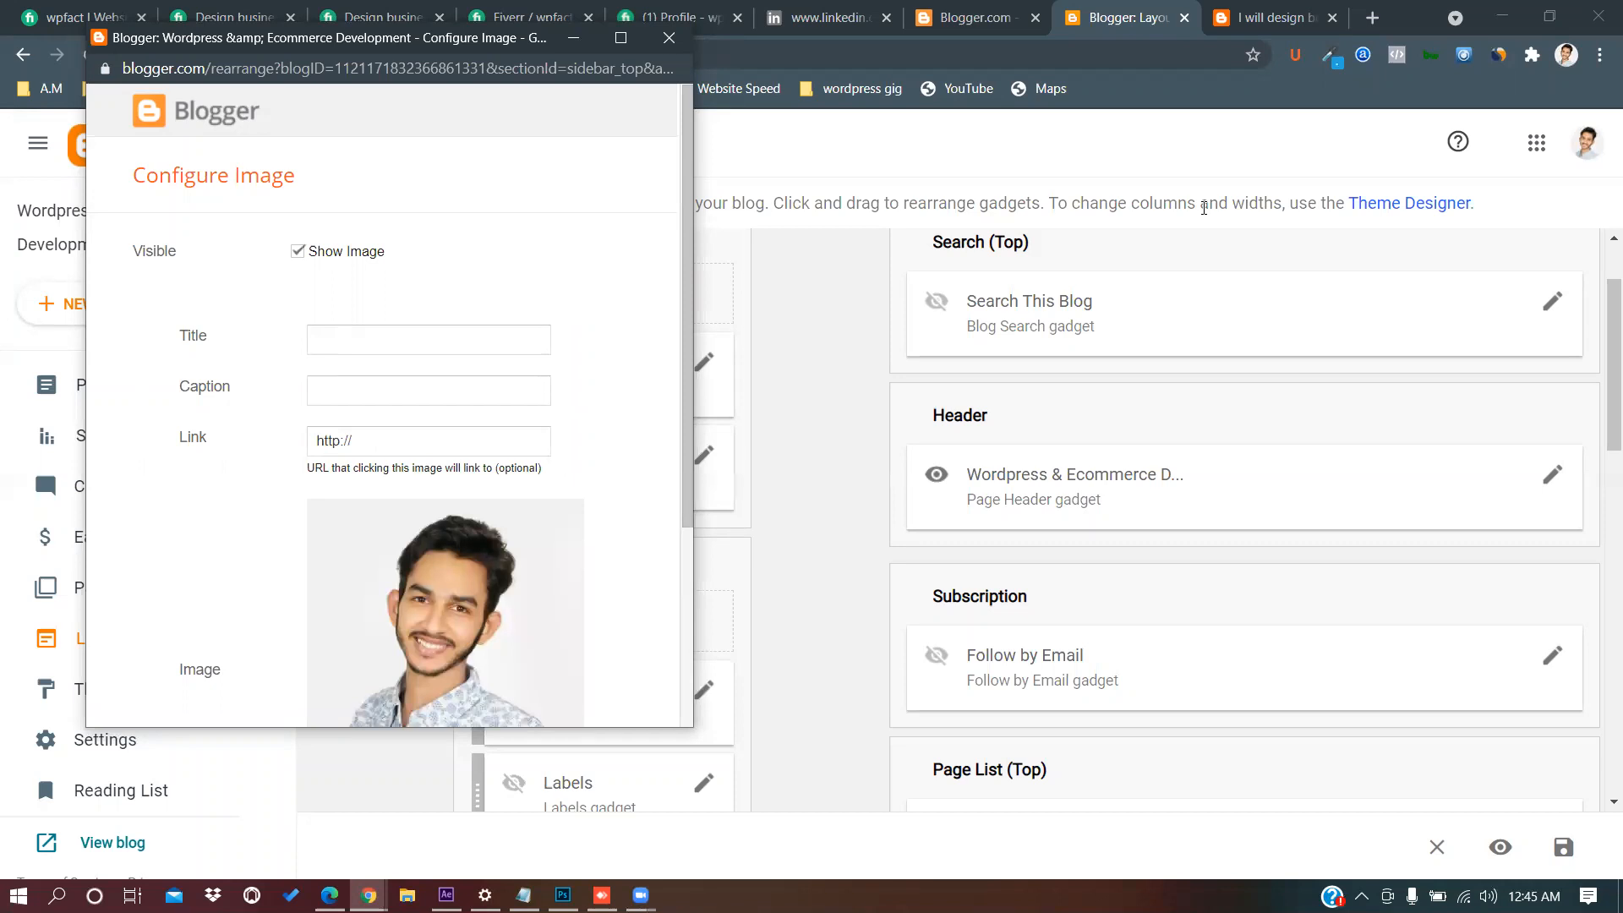
click(448, 441)
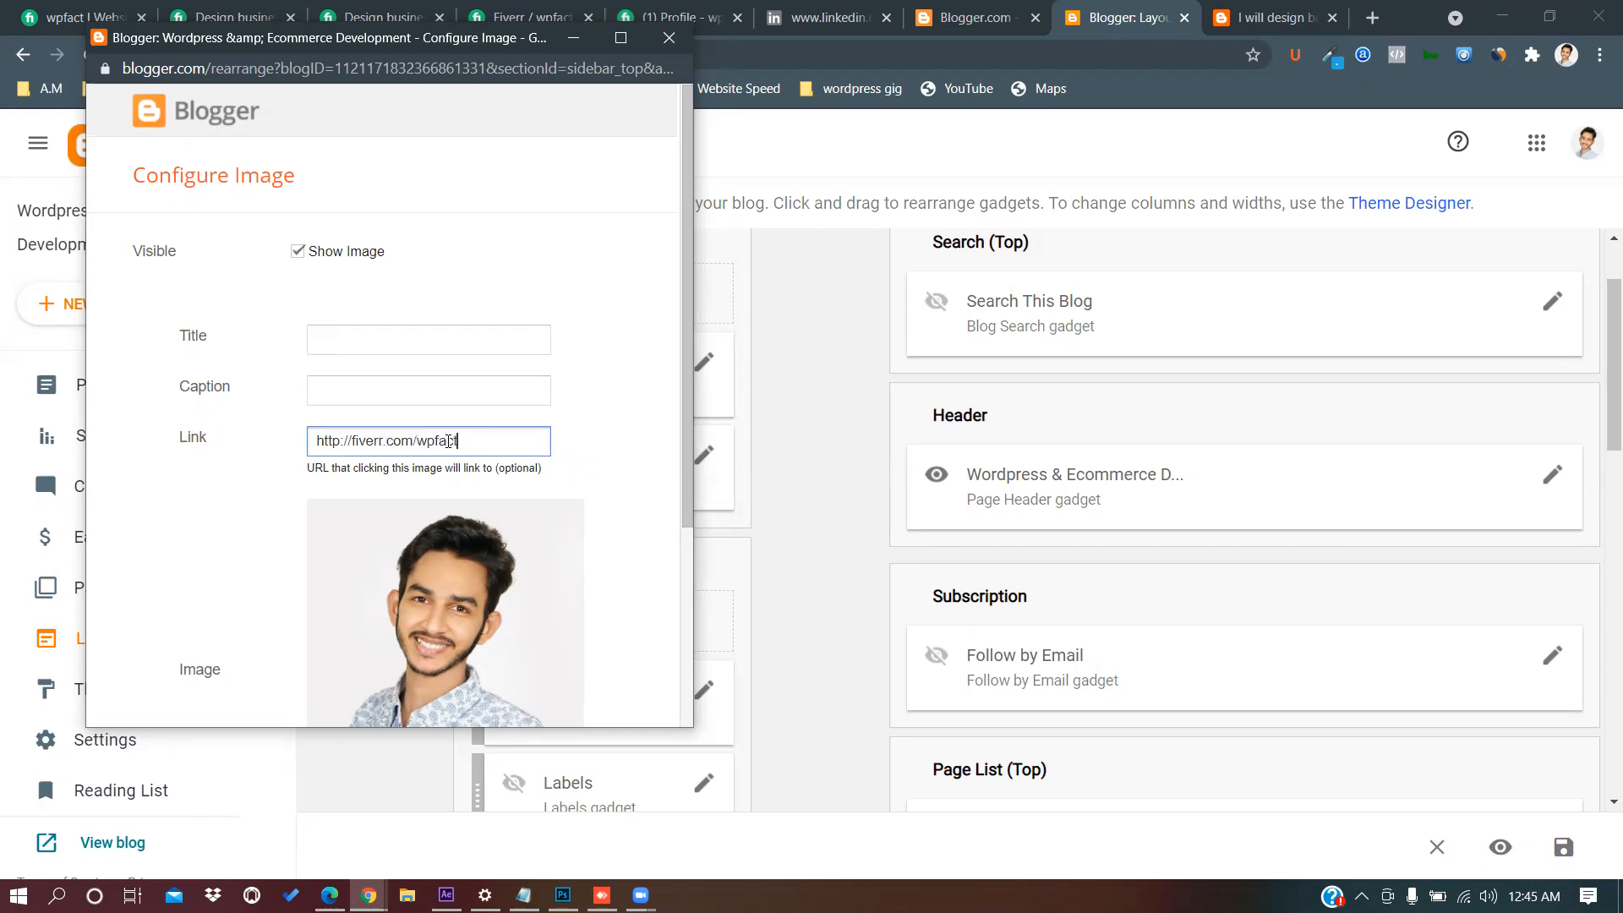
click(433, 323)
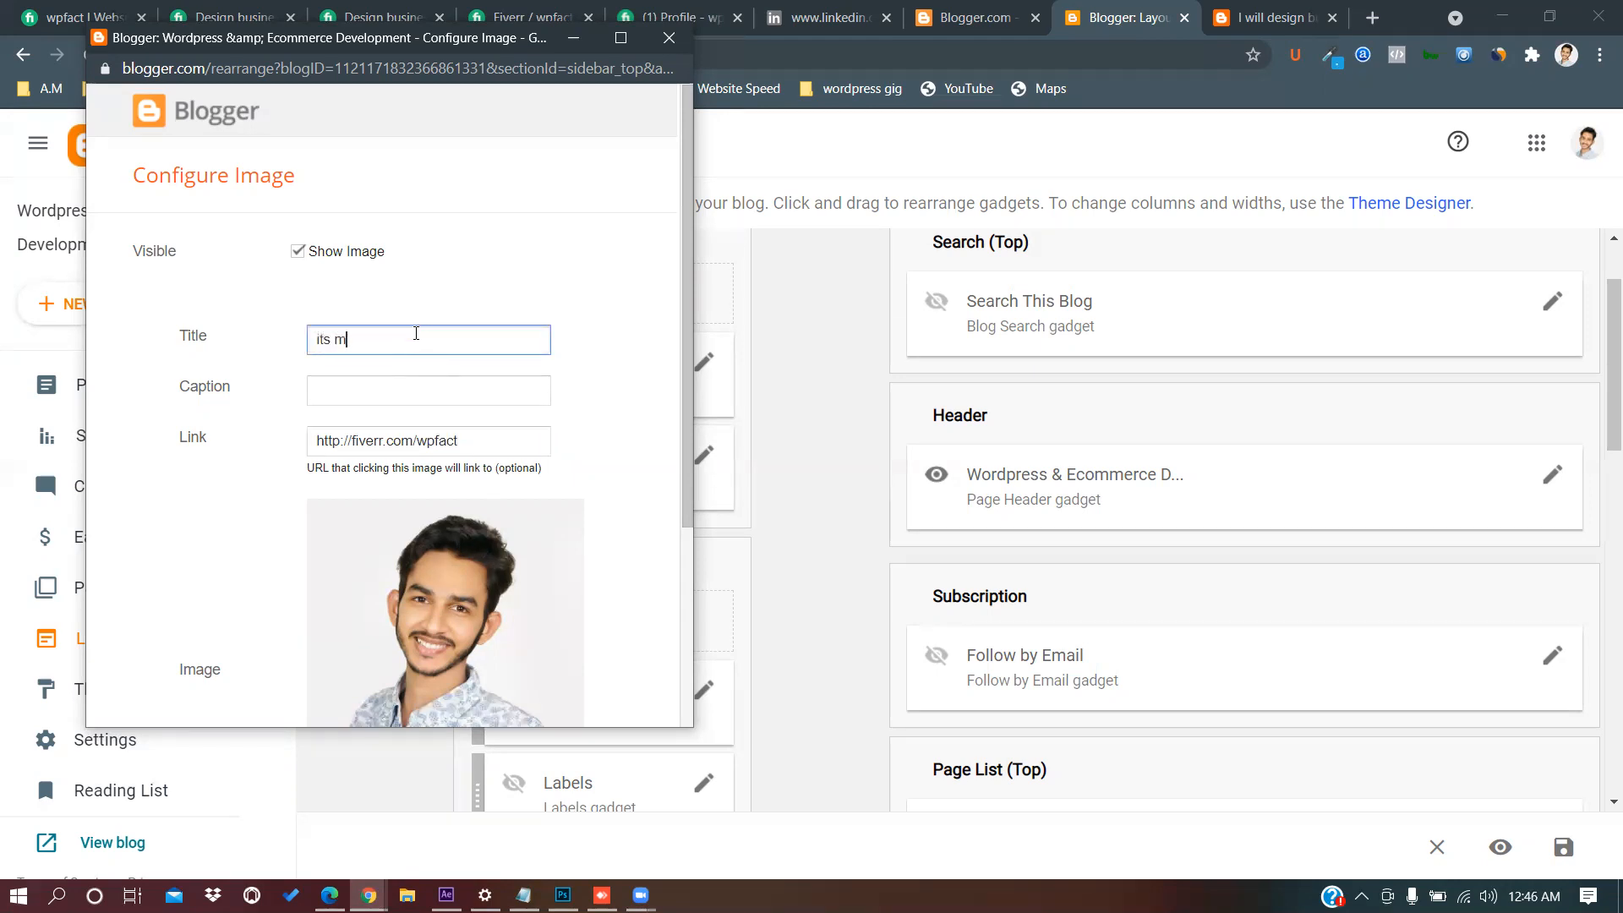
scroll(480, 571, down, 2)
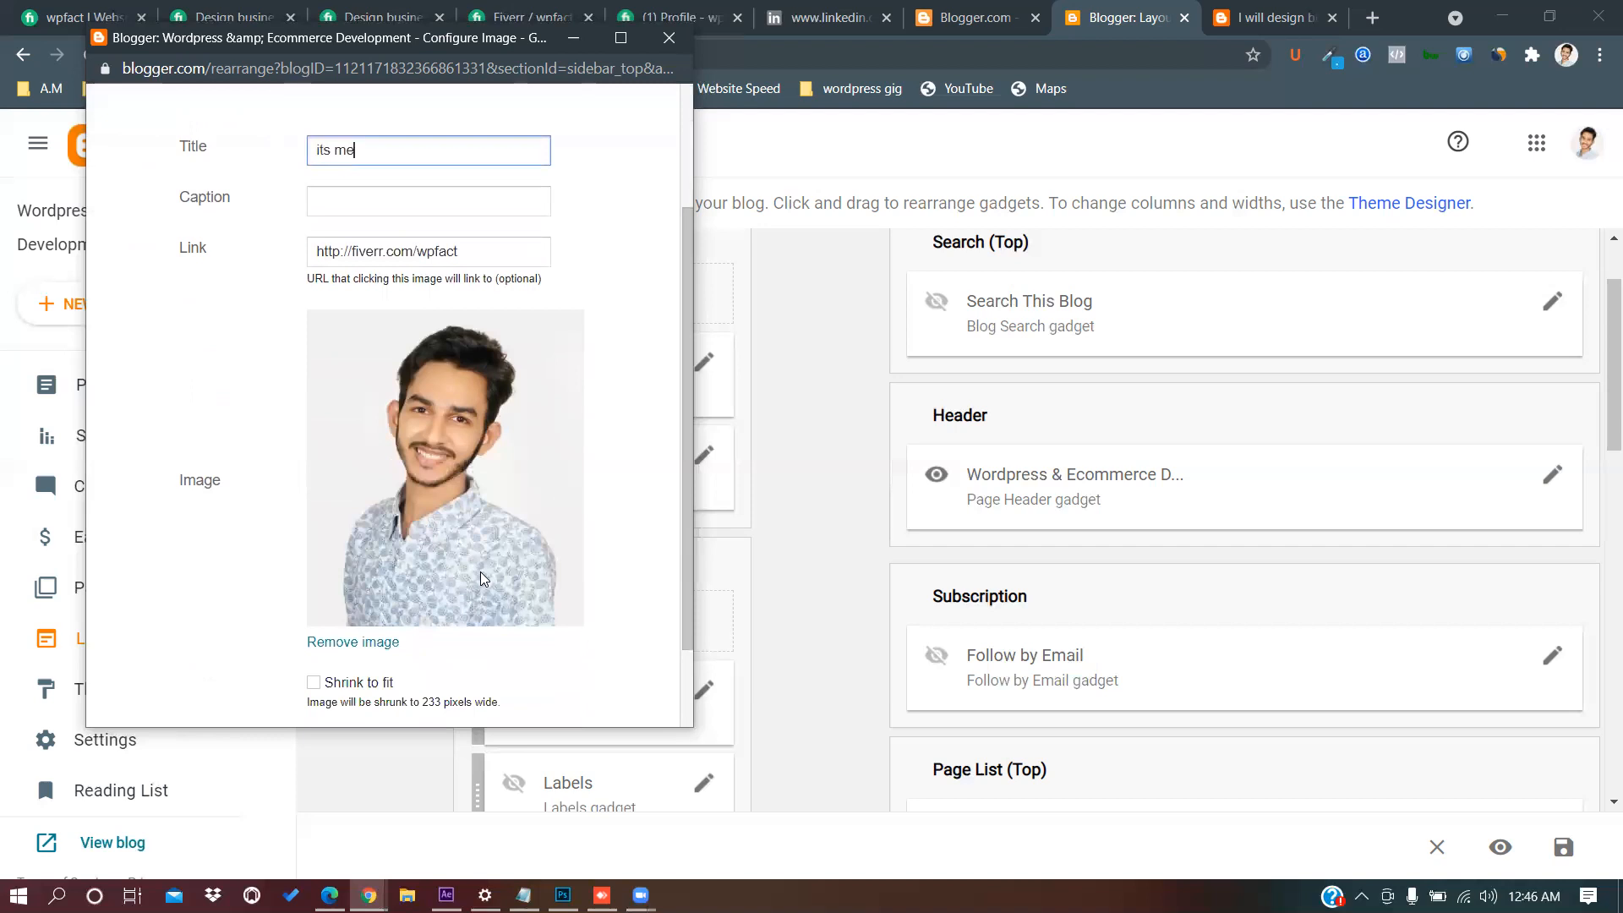
scroll(521, 617, up, 3)
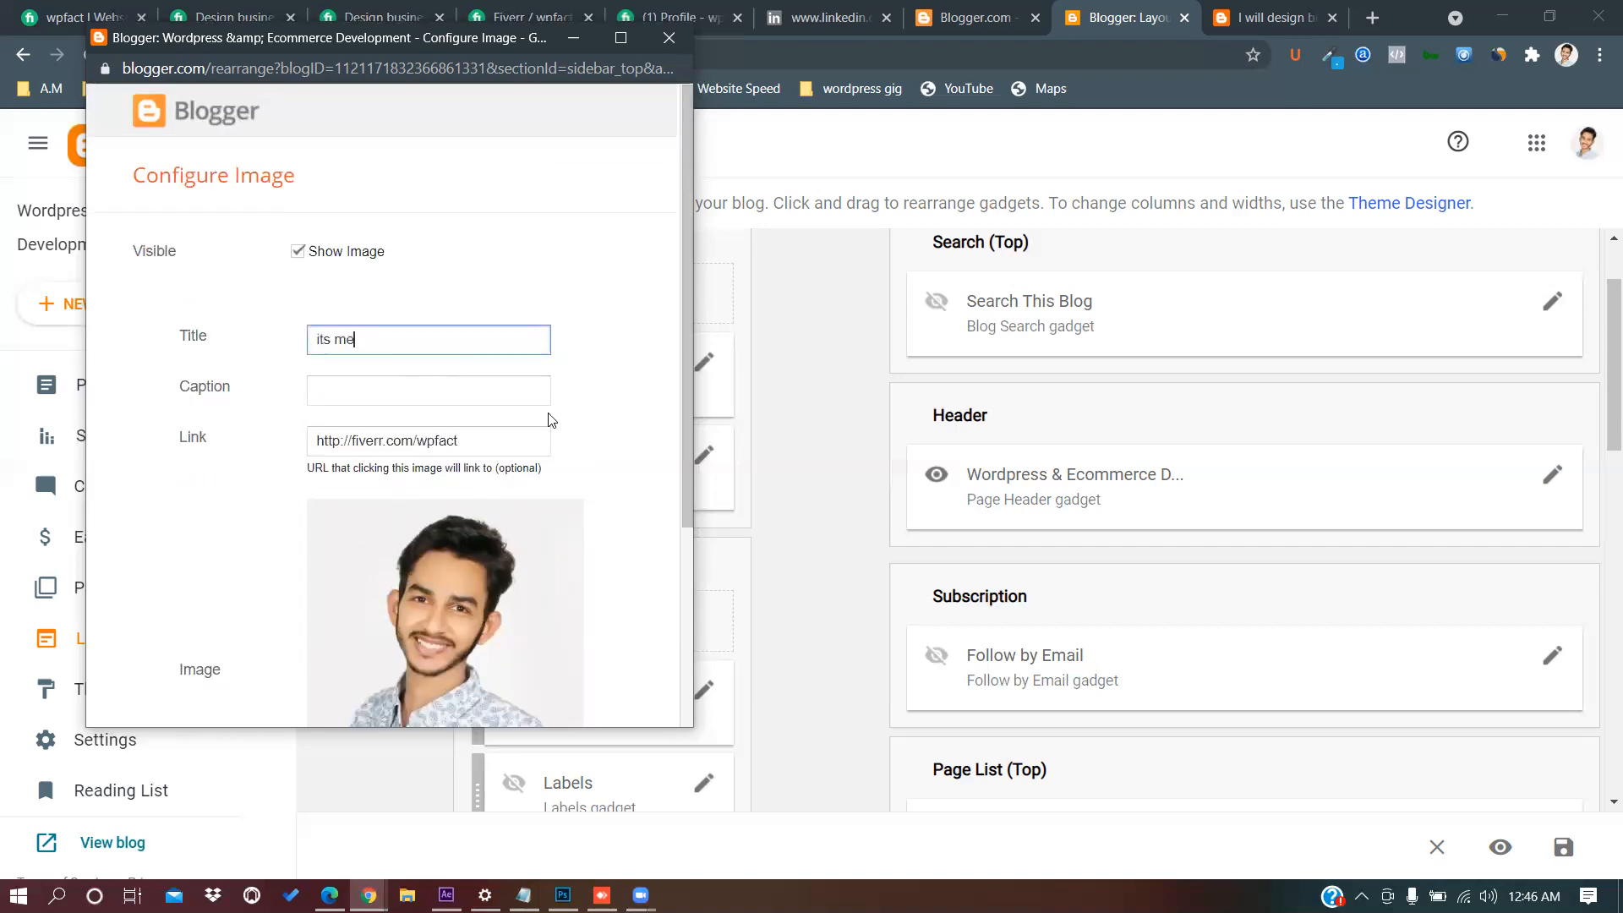
Save the "its me" image gadget to Sidebar (Top) without shrinking the image to fit.
scroll(590, 244, down, 3)
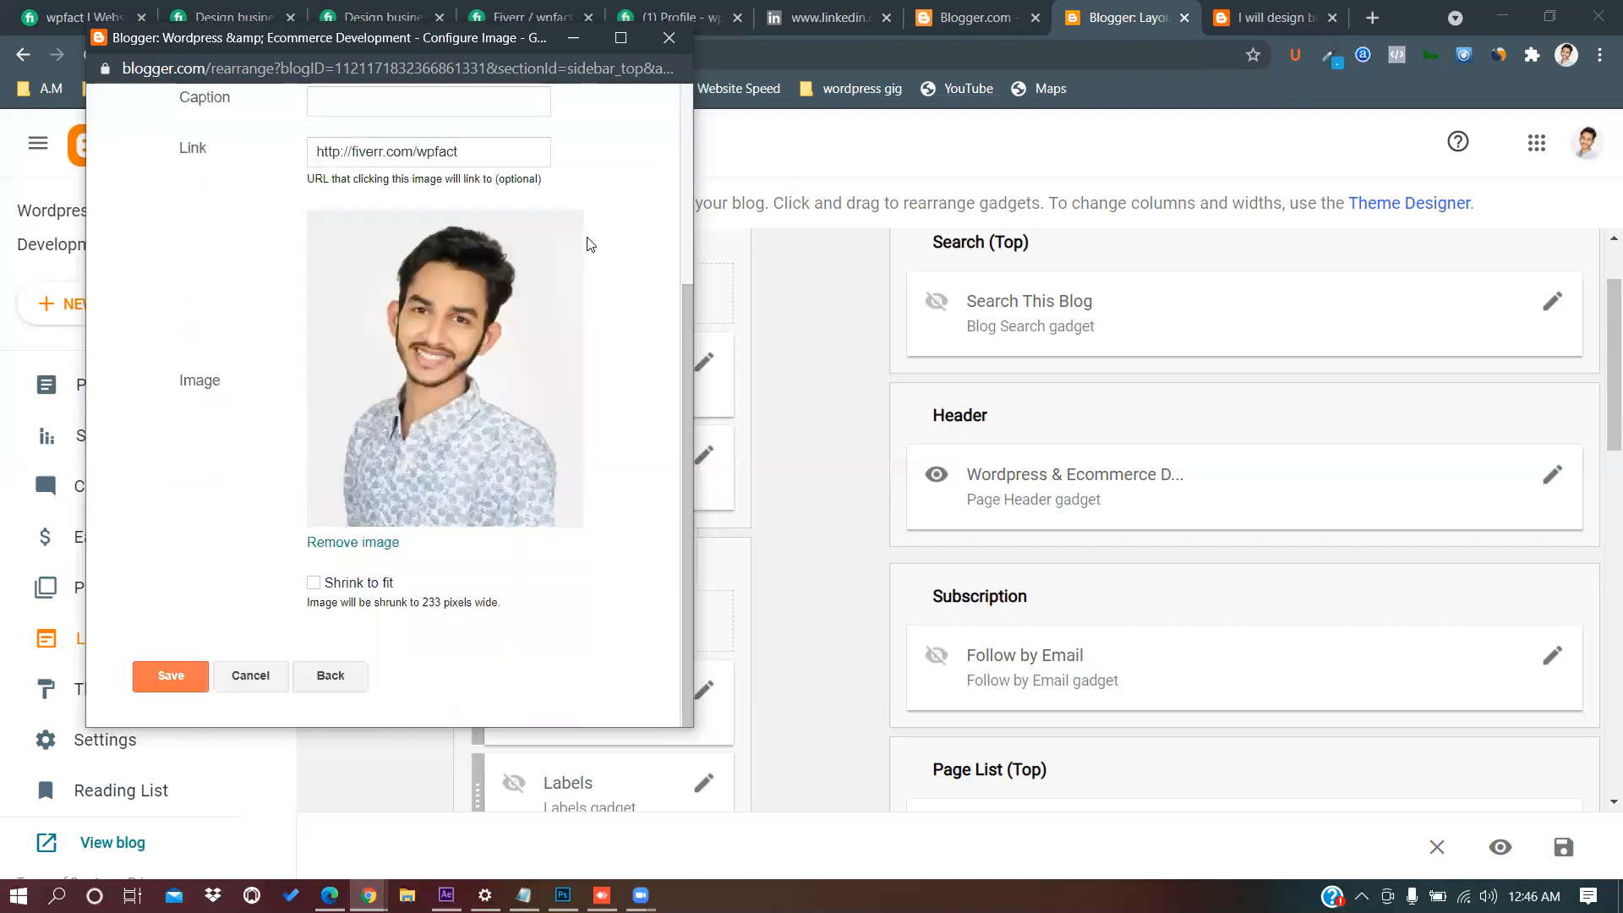
click(166, 678)
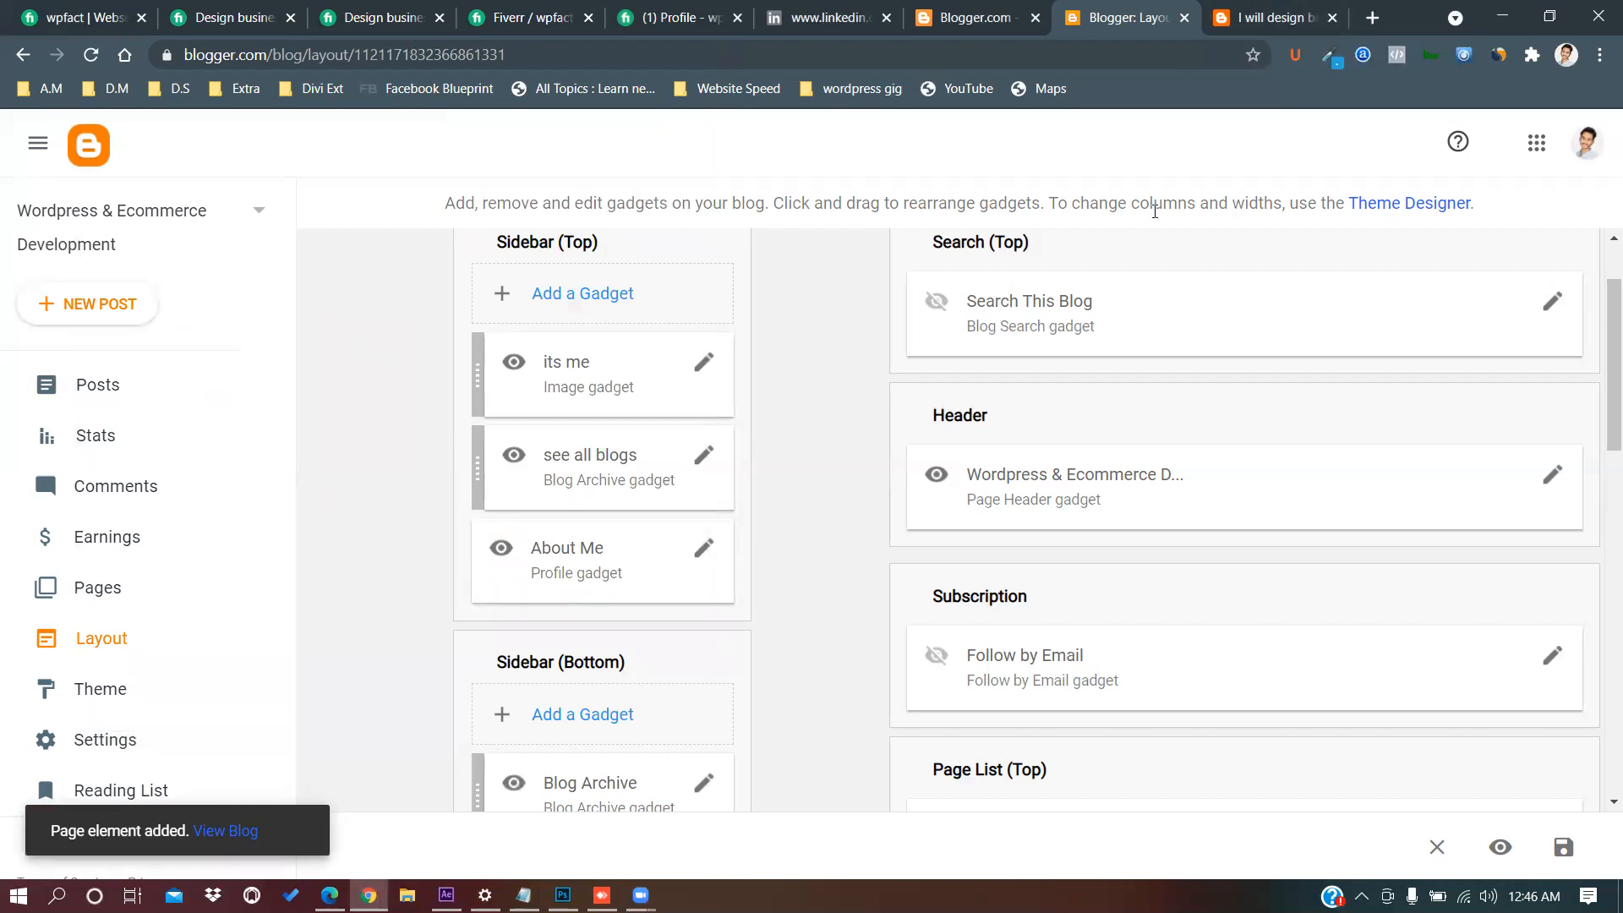
scroll(860, 496, down, 5)
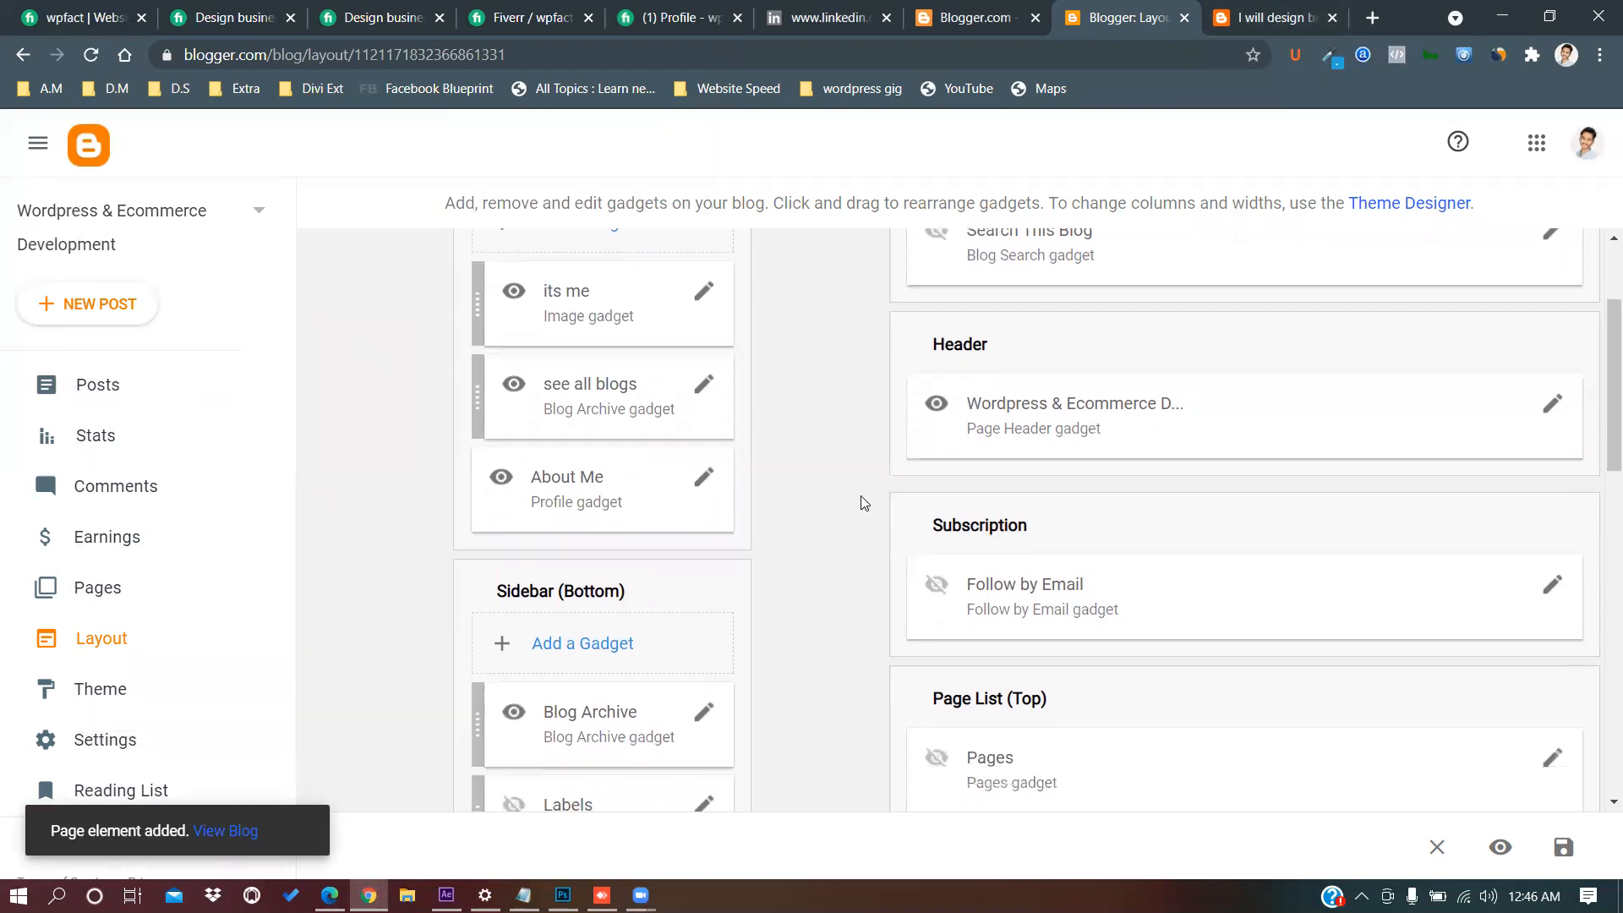
Reload the live blog post, check the sidebar's new image gadget, and expand the "see all blogs" archive.
click(1280, 18)
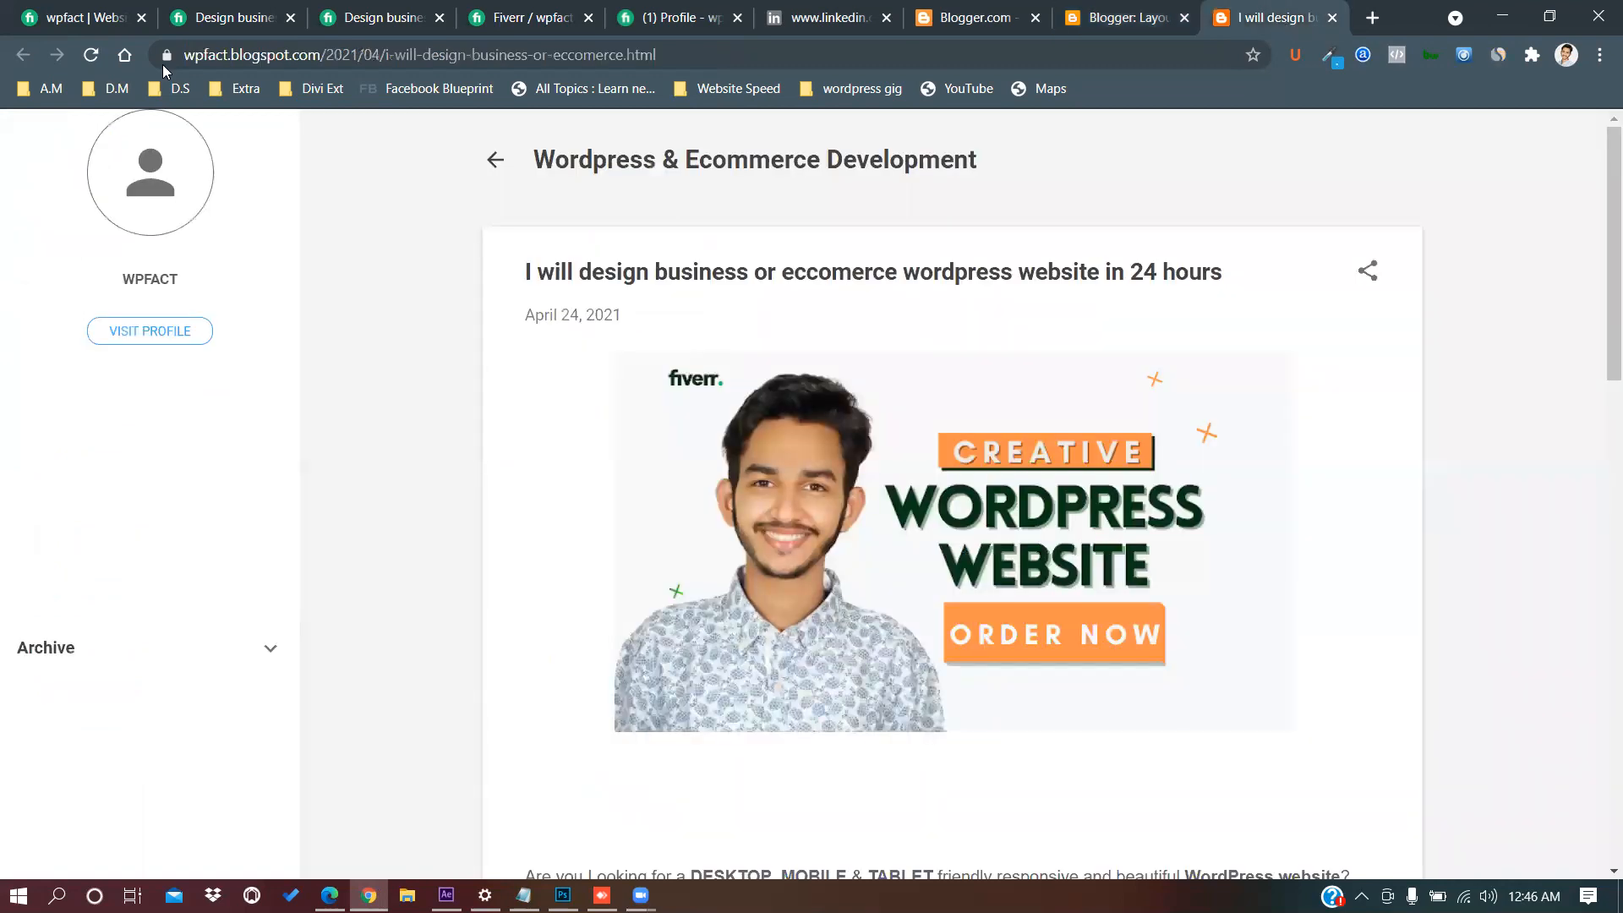
click(92, 56)
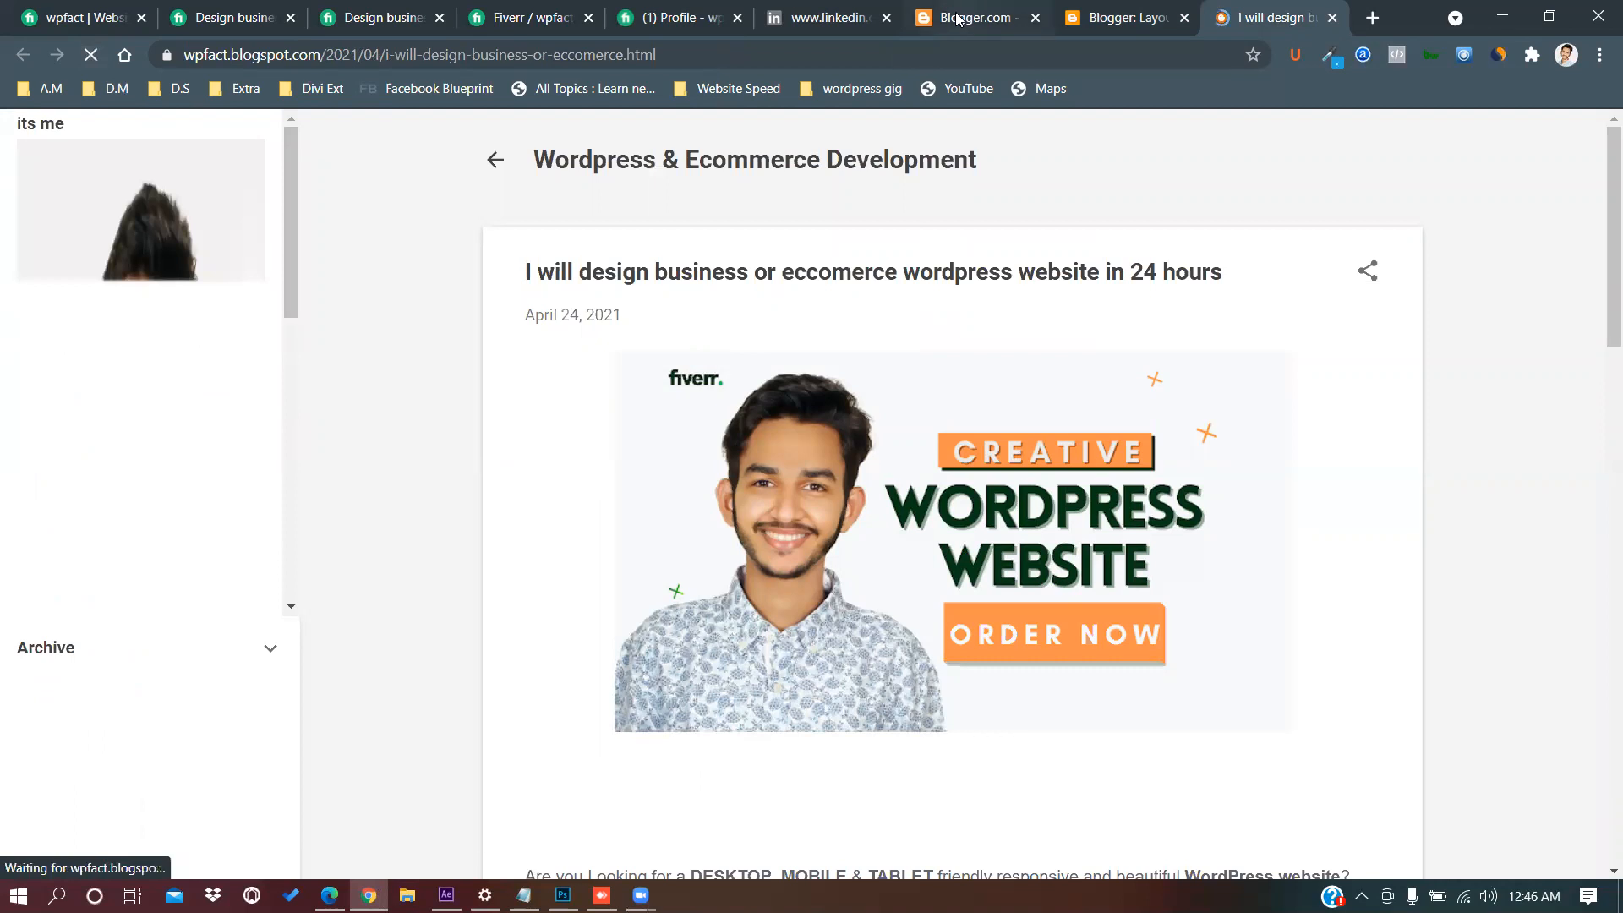
scroll(181, 609, down, 8)
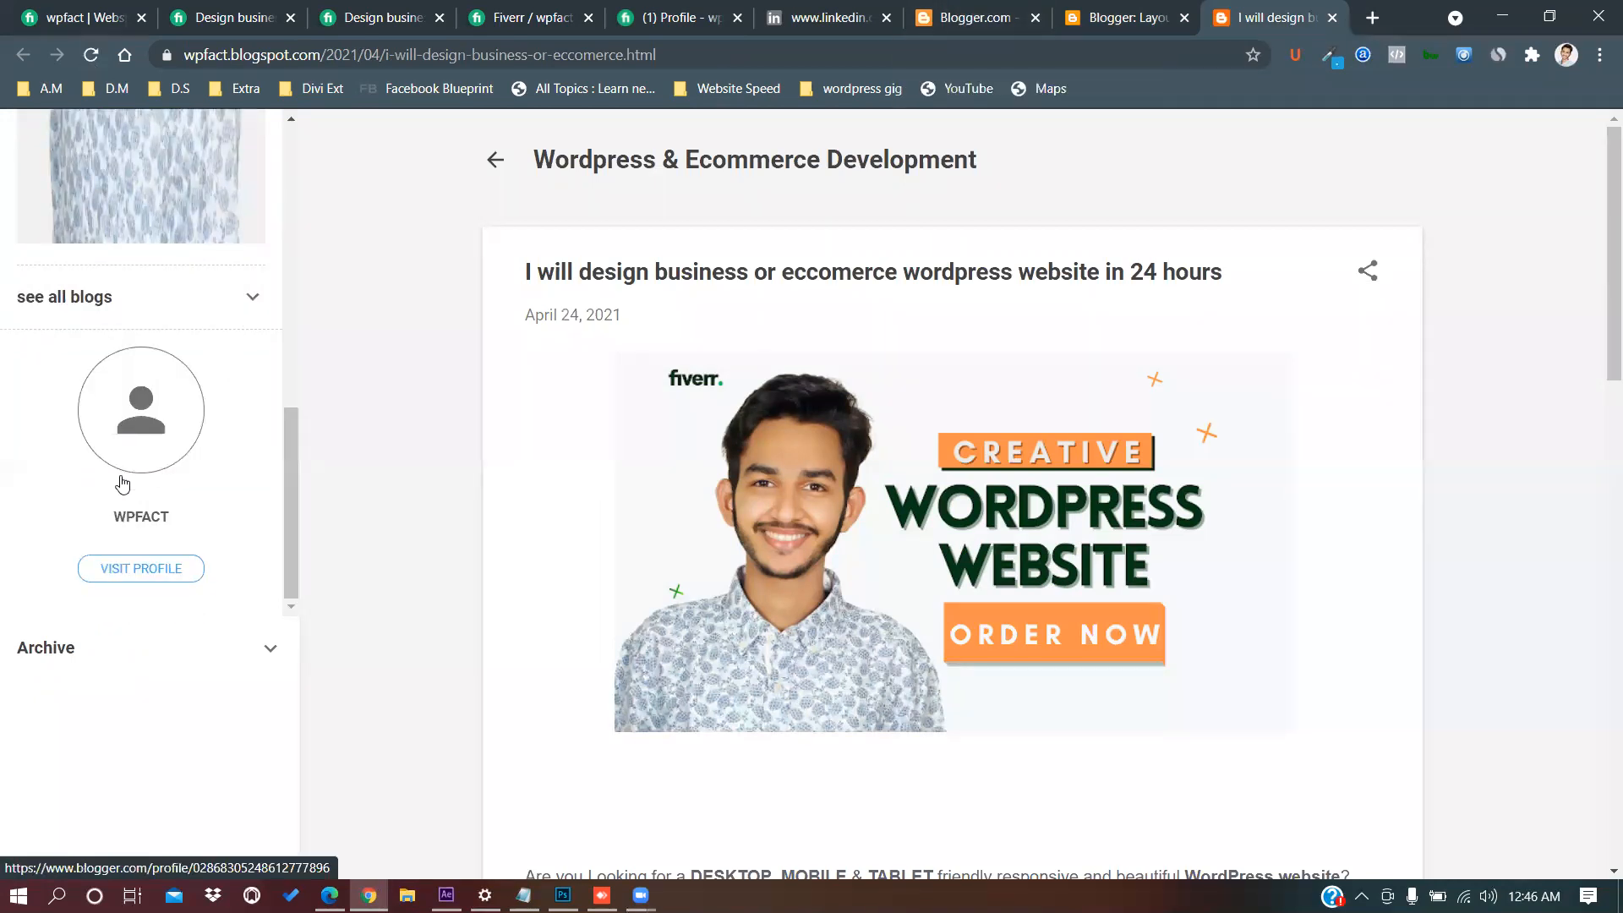
click(243, 299)
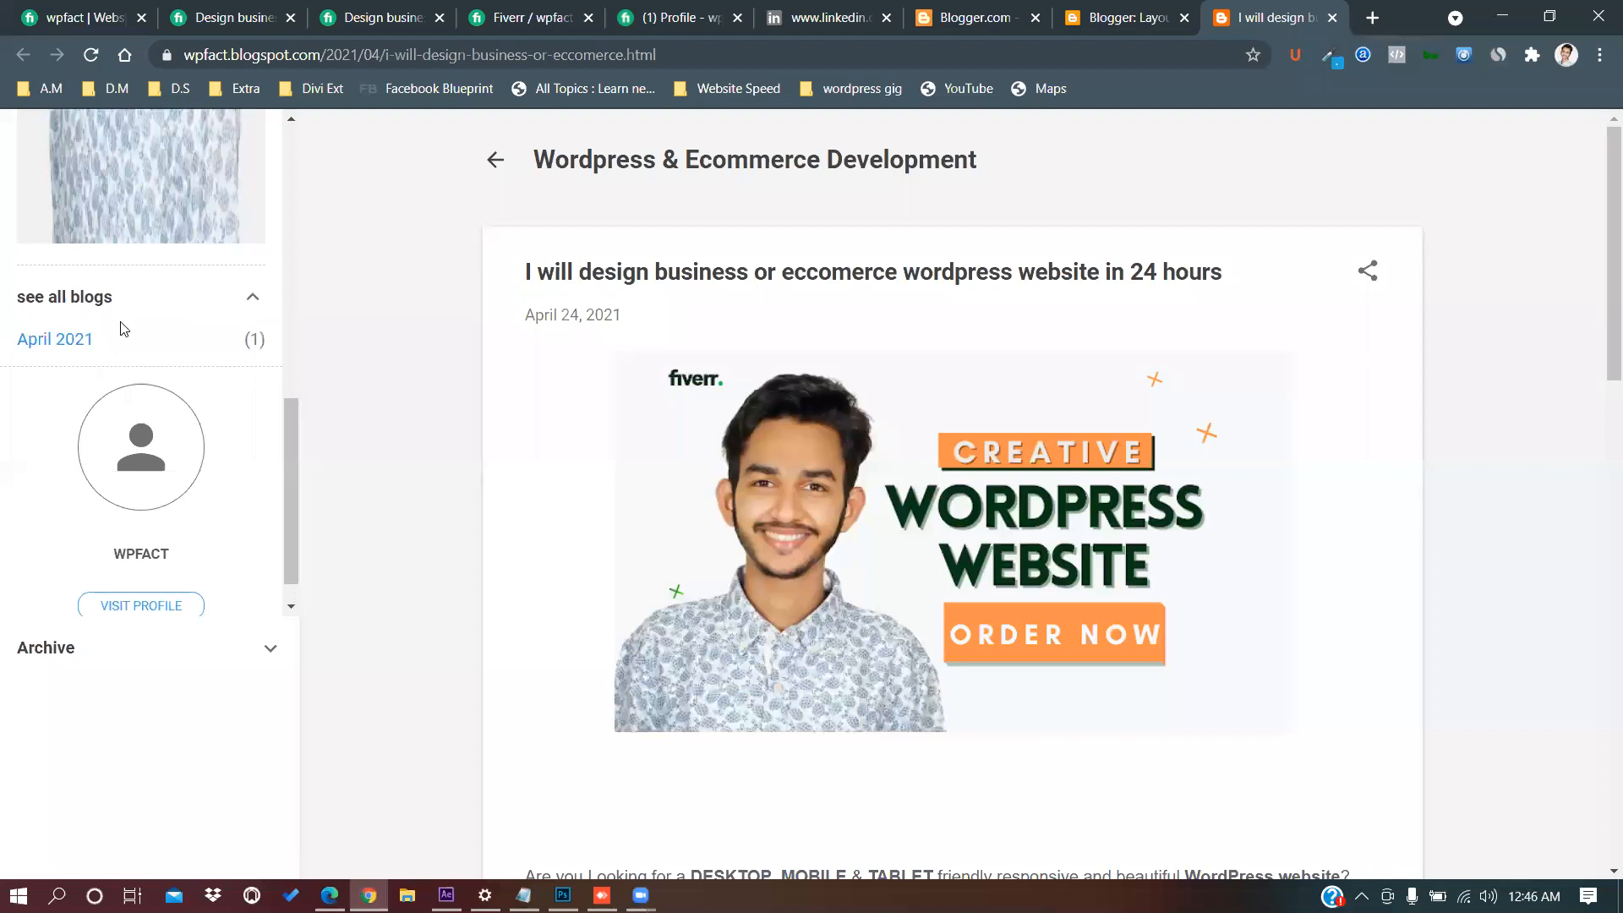